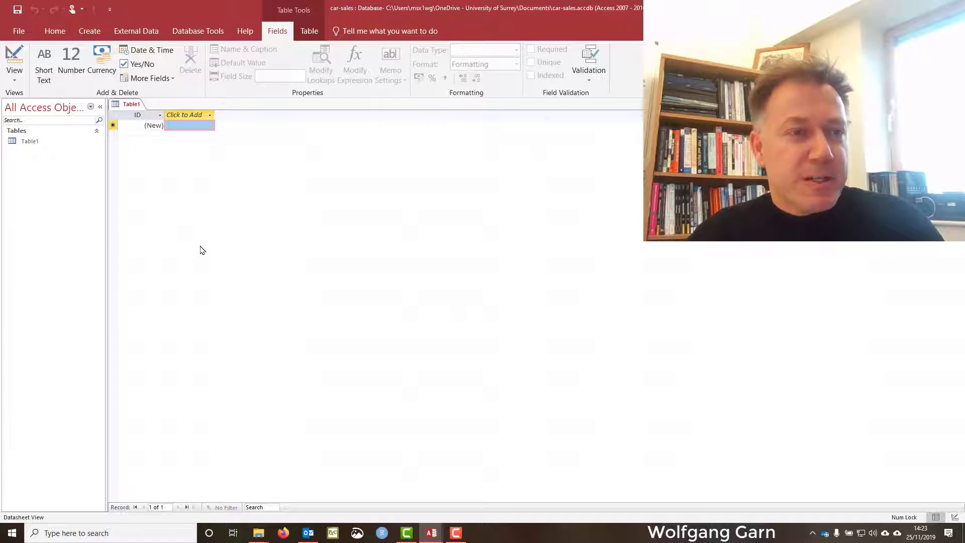
Switch the new table to Design View, saving it under the name T_Customers.
left_click(15, 62)
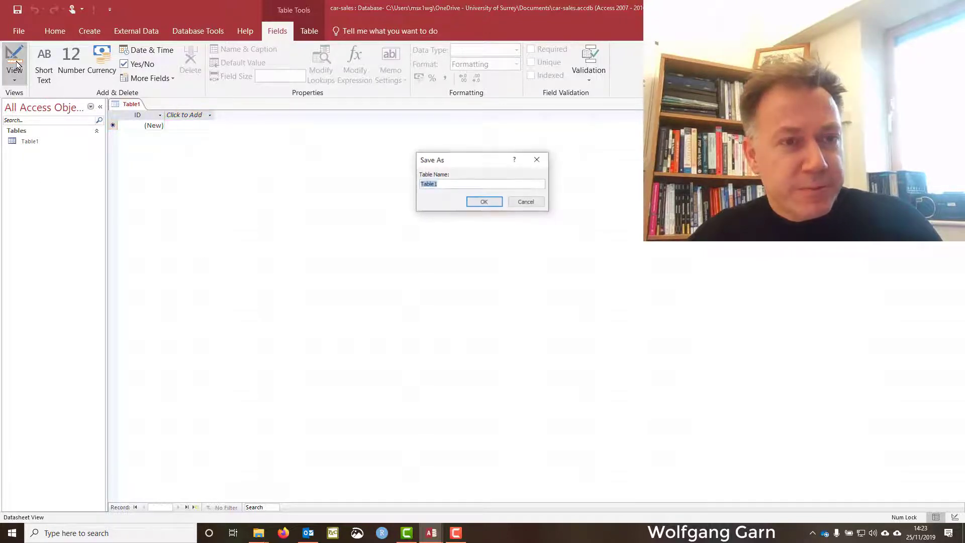
type("T_C")
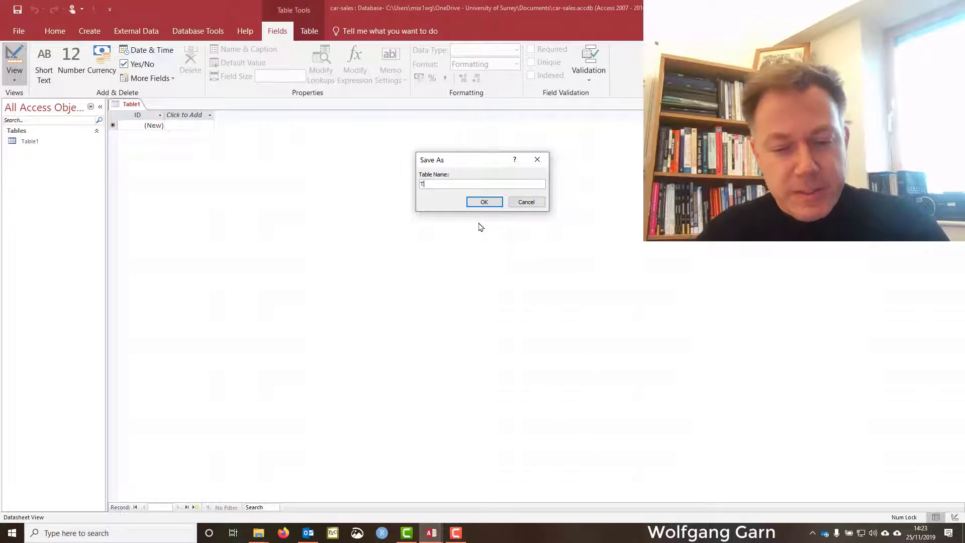
type("ustomers")
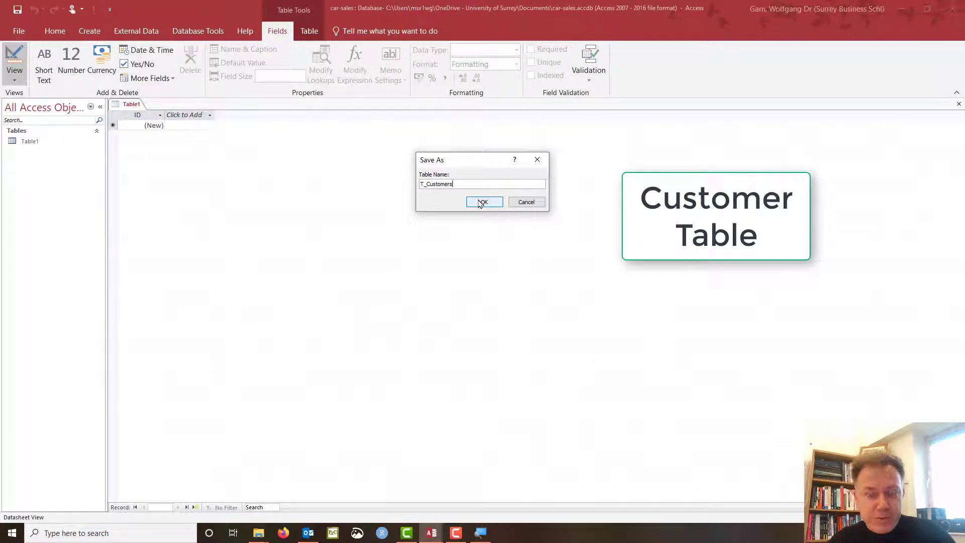
left_click(481, 202)
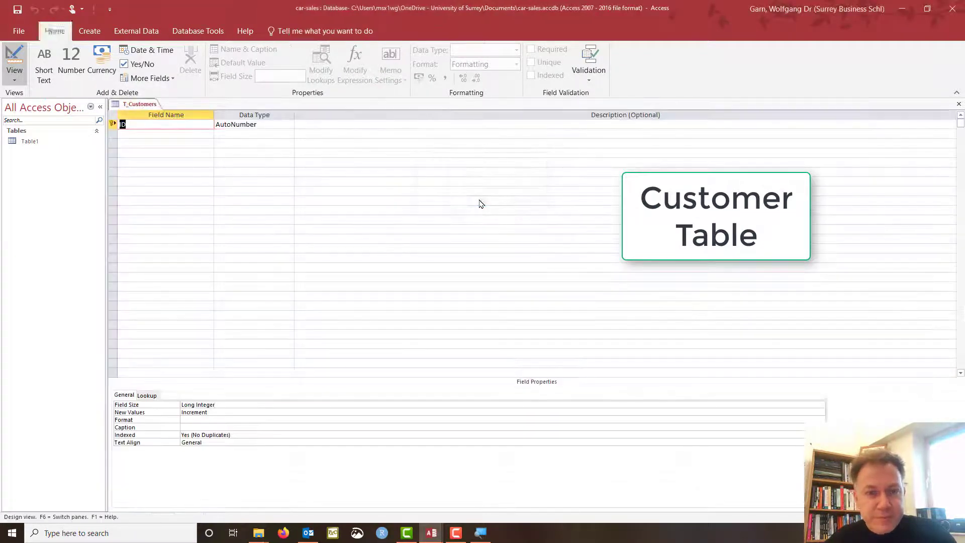
Rename the ID AutoNumber field to Customer_ID and move to the empty second row.
left_click(170, 129)
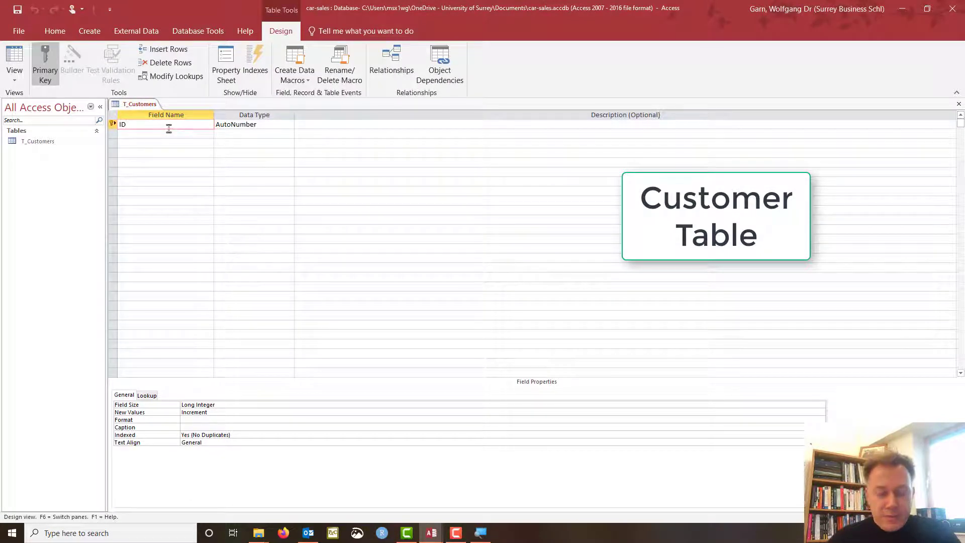
key("Home")
type("Cust")
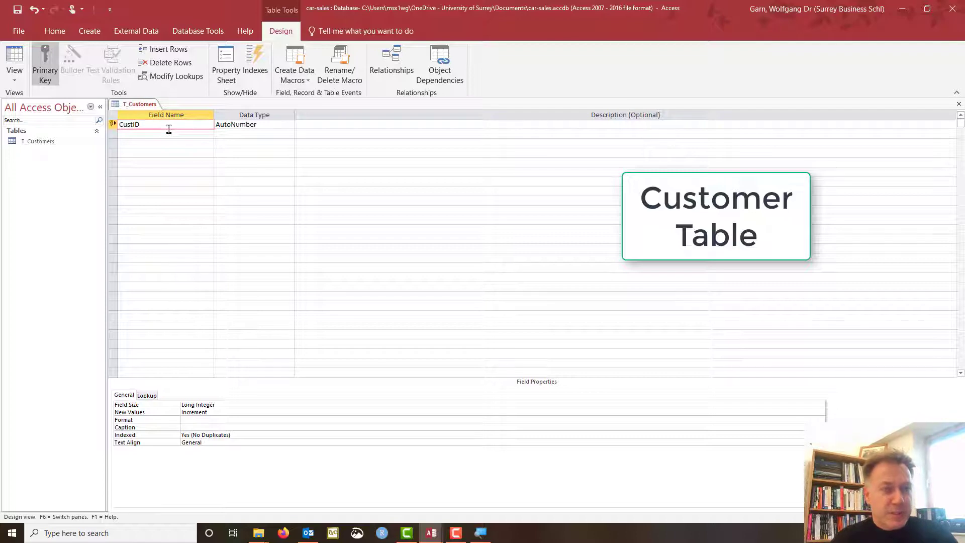
type("om")
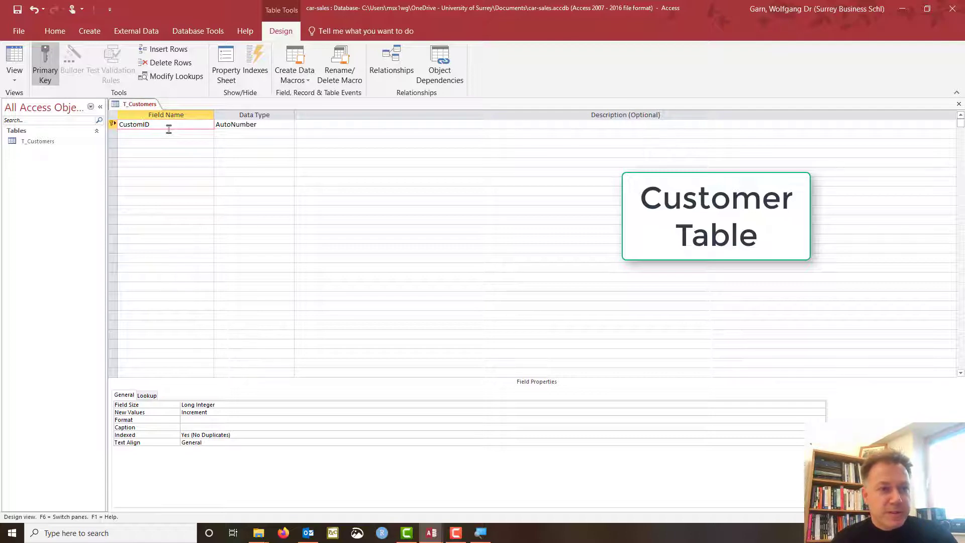
type("er_")
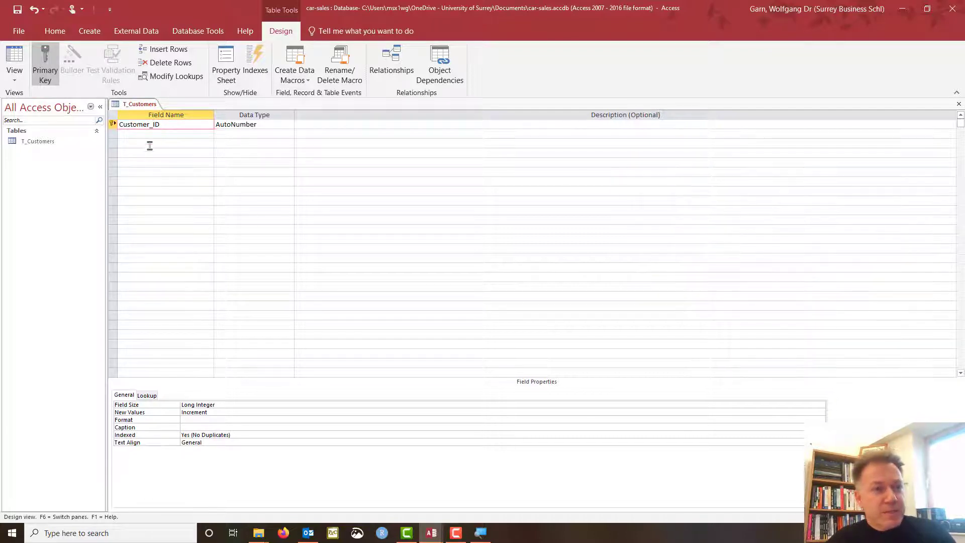
left_click(150, 143)
left_click(156, 133)
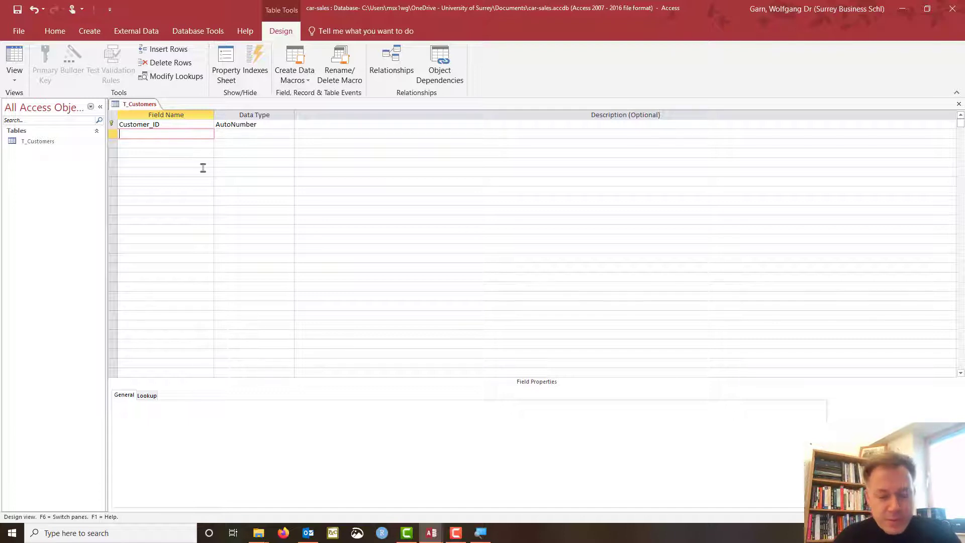
Add Business_Name and Contact_Person as Short Text fields.
type("Businesd")
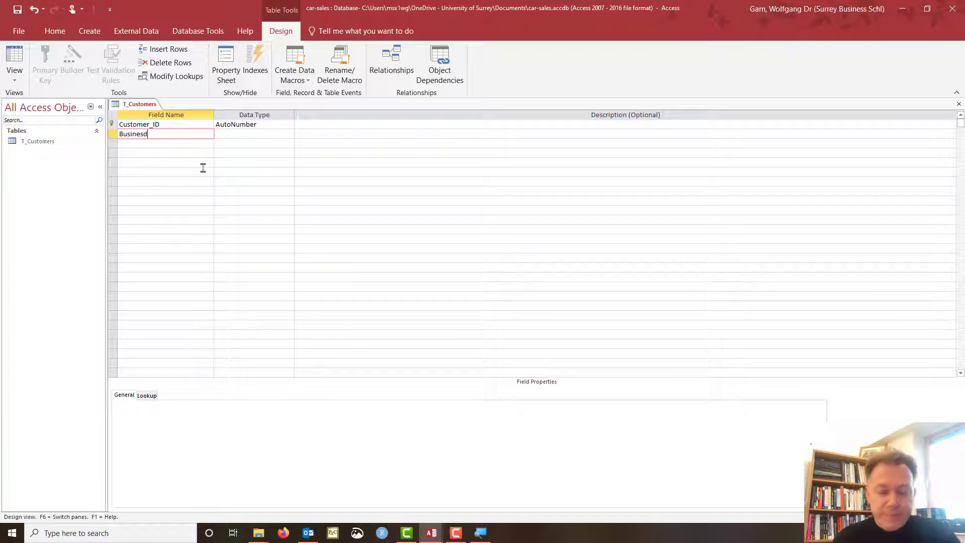
key("BackSpace")
type("s_")
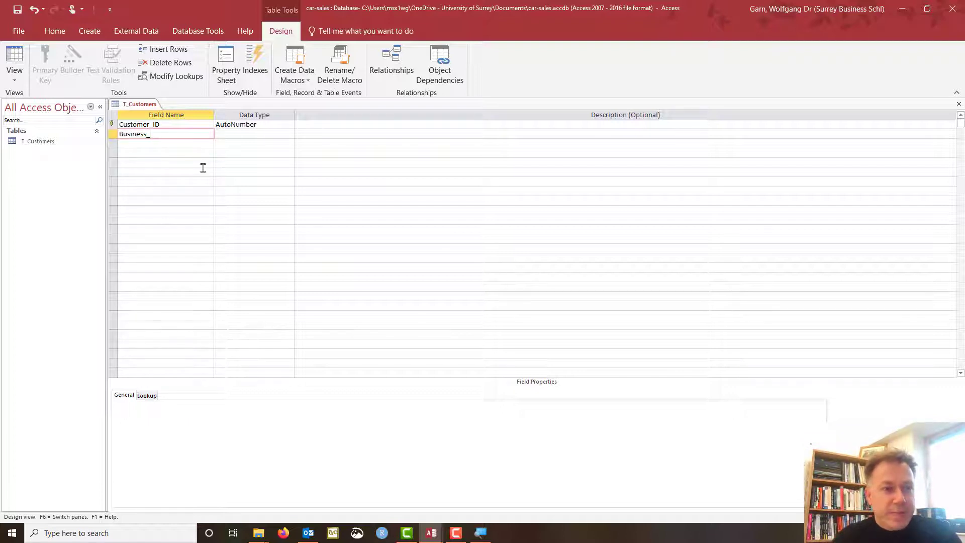
type("Name")
key("Tab")
key("Tab")
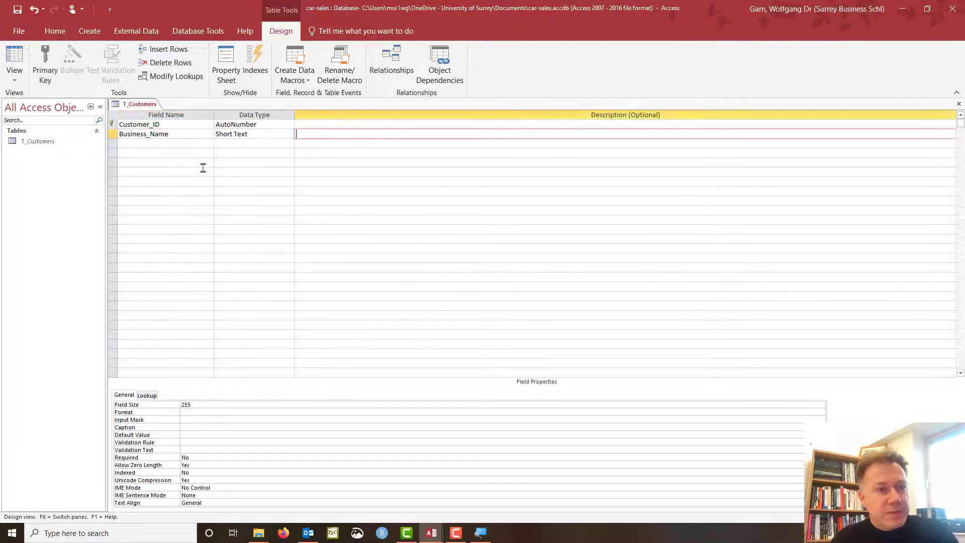
key("Tab")
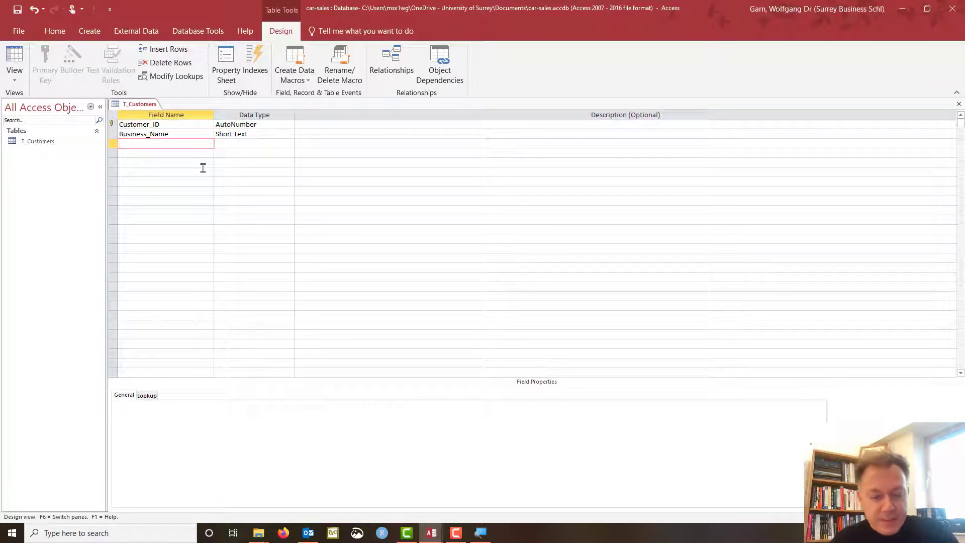
type("Contact")
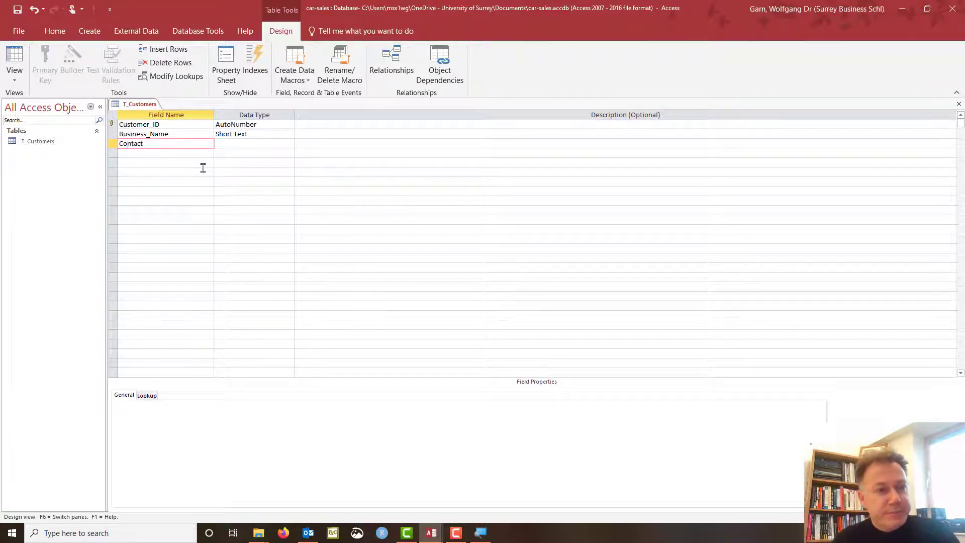
type("_Person")
key("Tab")
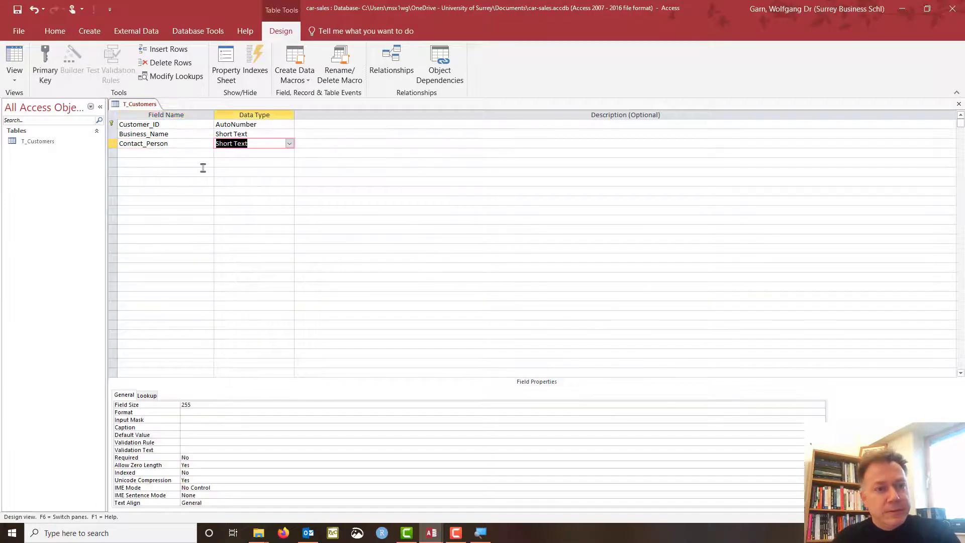
key("Tab")
key("Tab")
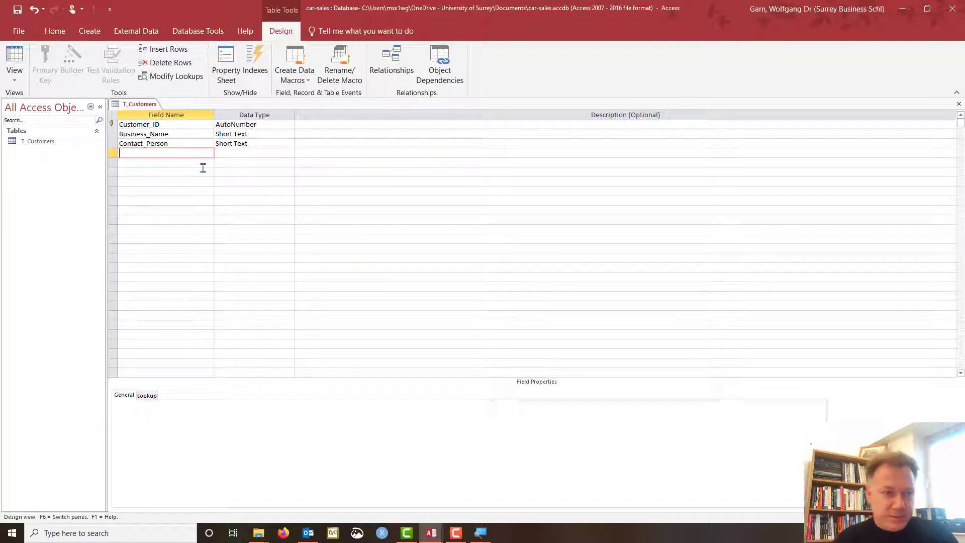
Add Email_Address and Phone_Number as Short Text fields.
type("Email")
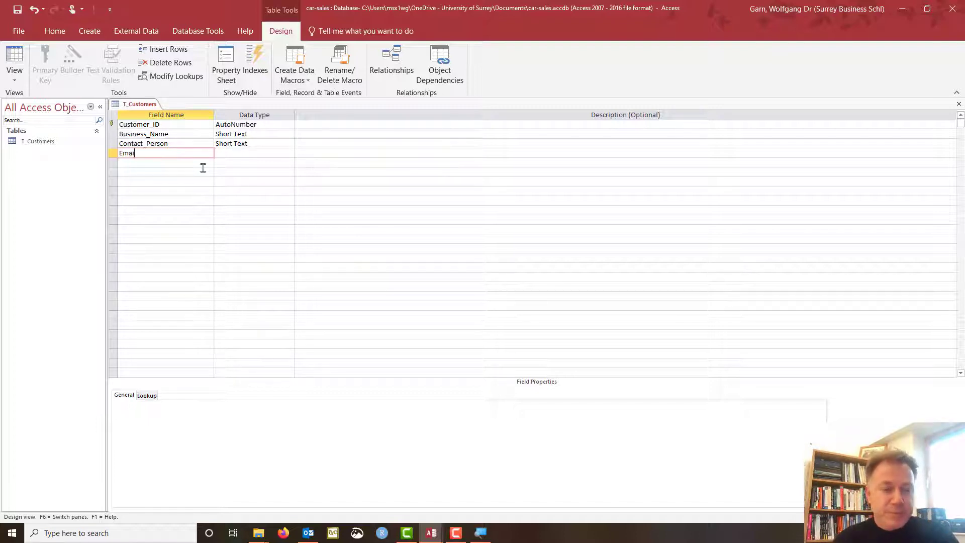
type("_Address")
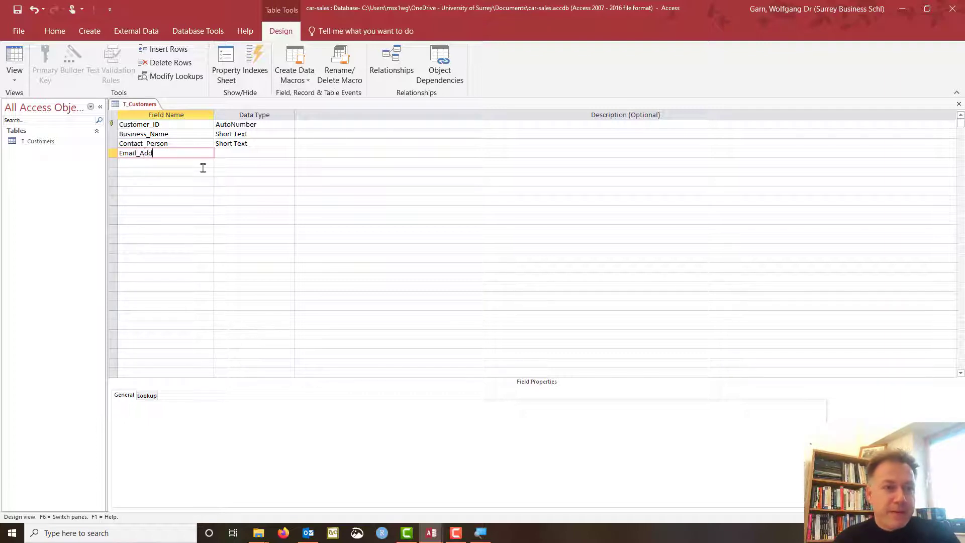
key("Tab")
key("Tab")
key("Tab")
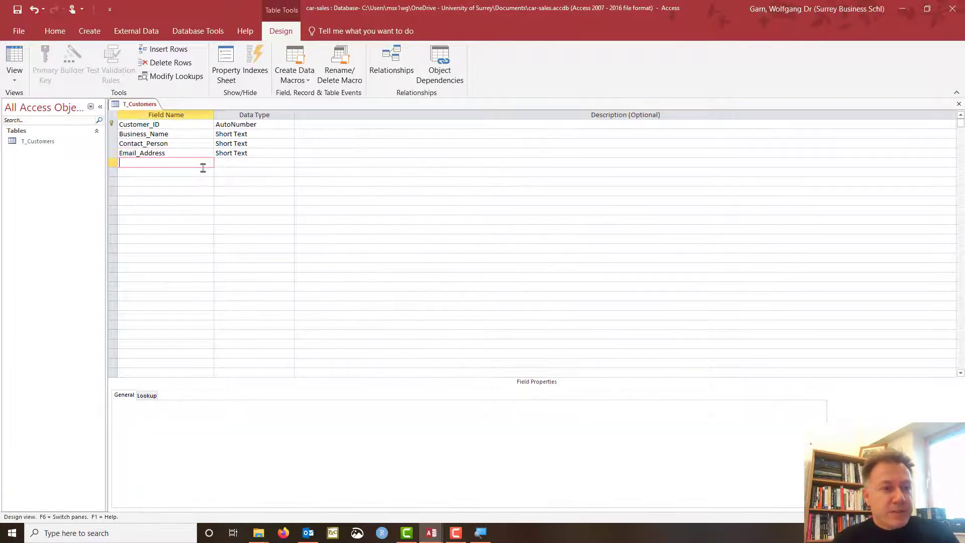
type("Phone Nu")
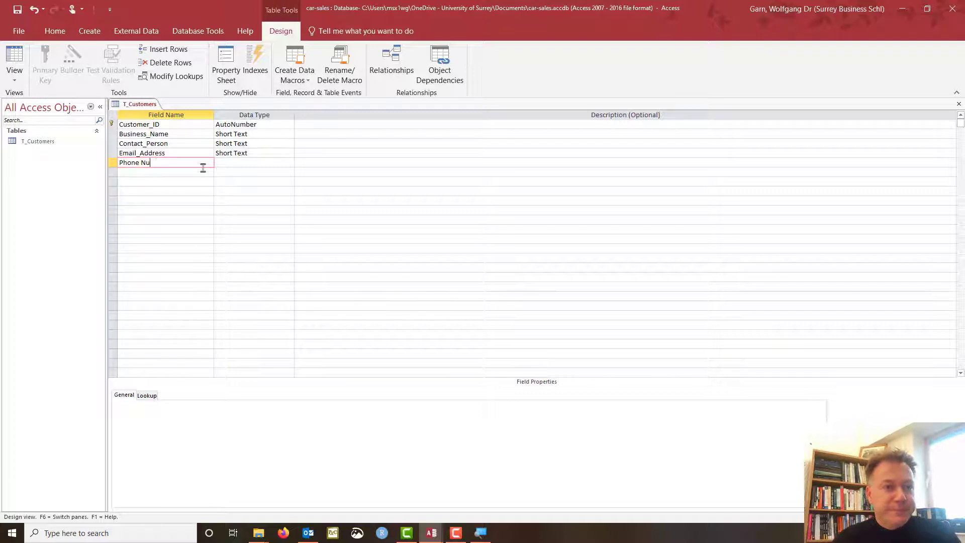
key("BackSpace")
key("BackSpace")
key("BackSpace")
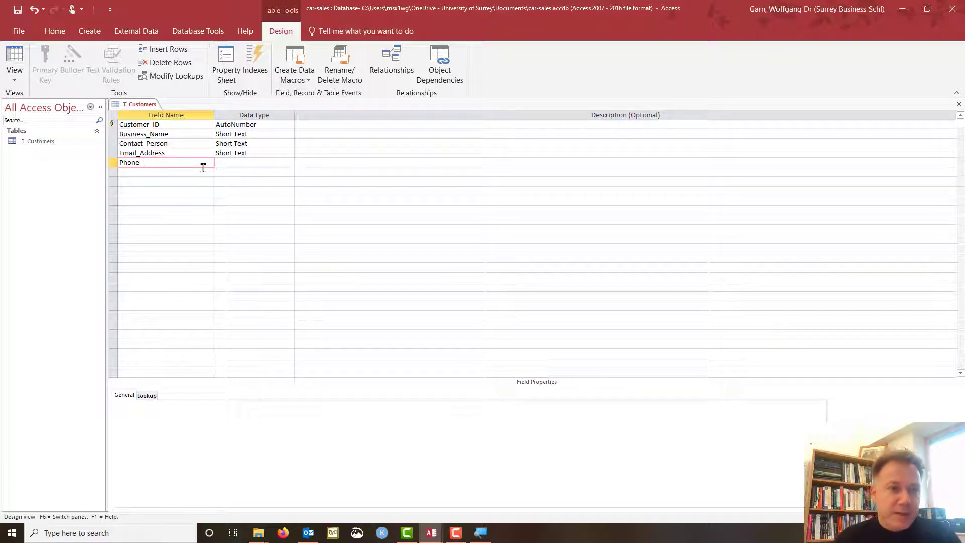
type("_Number")
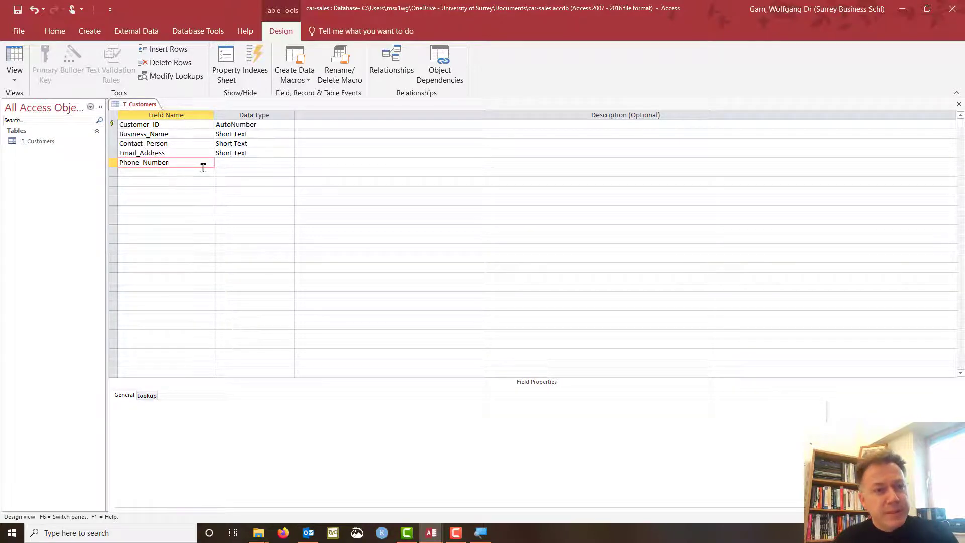
key("Tab")
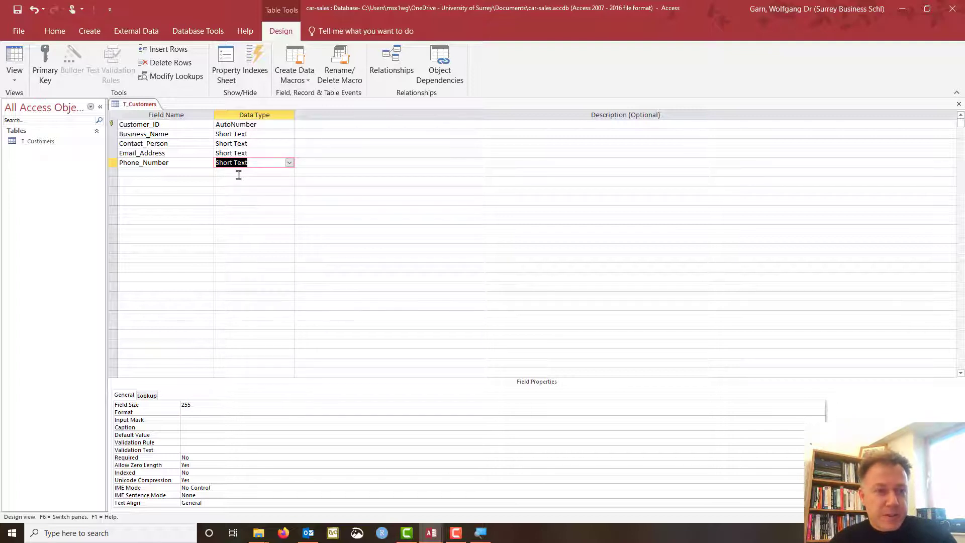
Add an Address_Building text field described as 'building name or street number'.
left_click(176, 172)
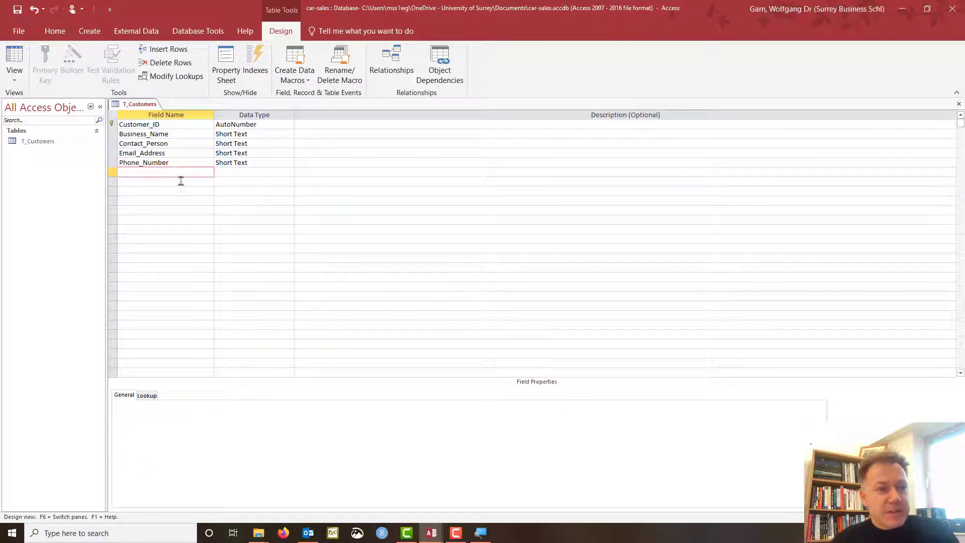
left_click(149, 153)
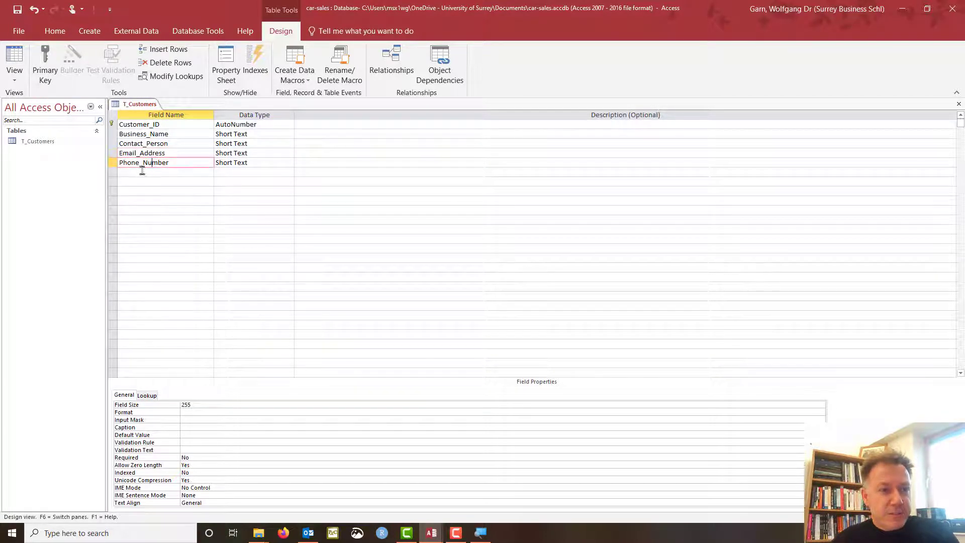
left_click(148, 172)
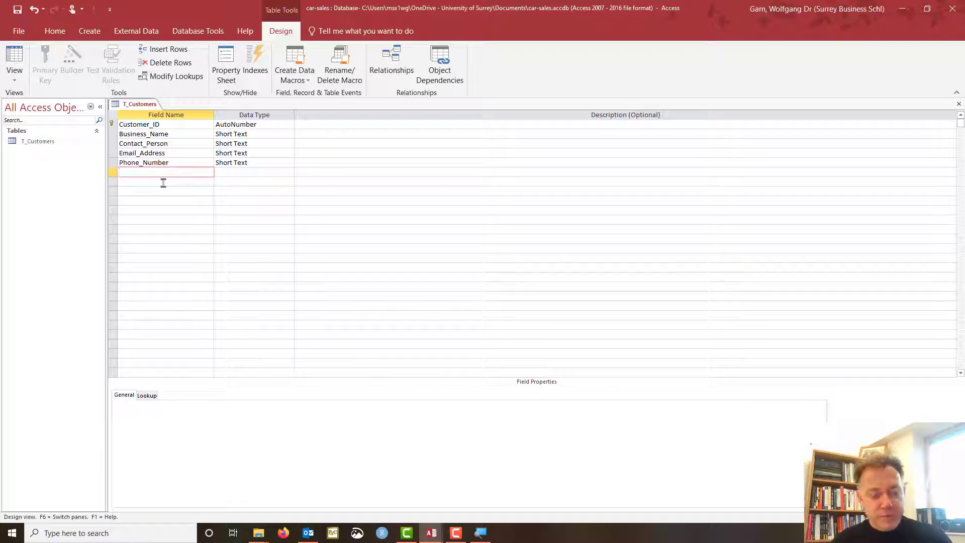
type("Adr")
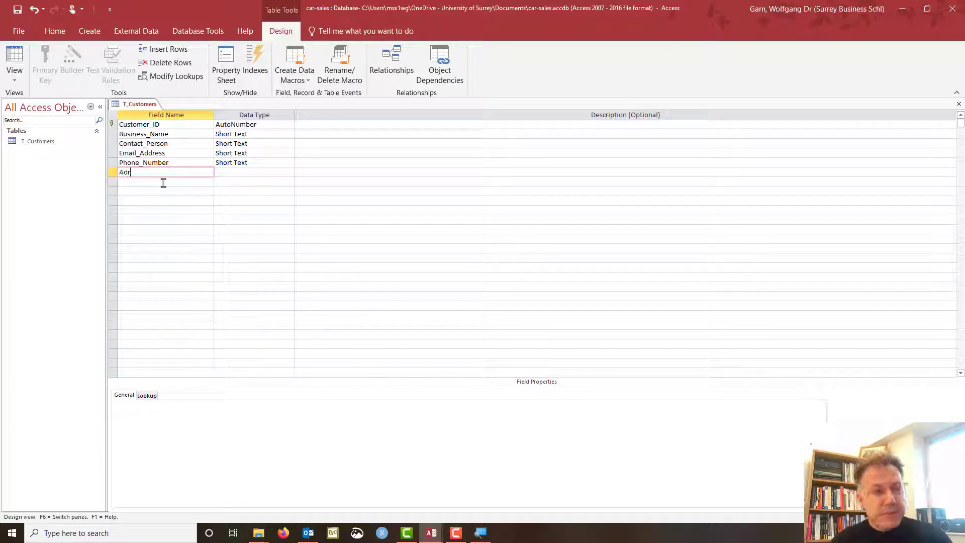
key("BackSpace")
type("d")
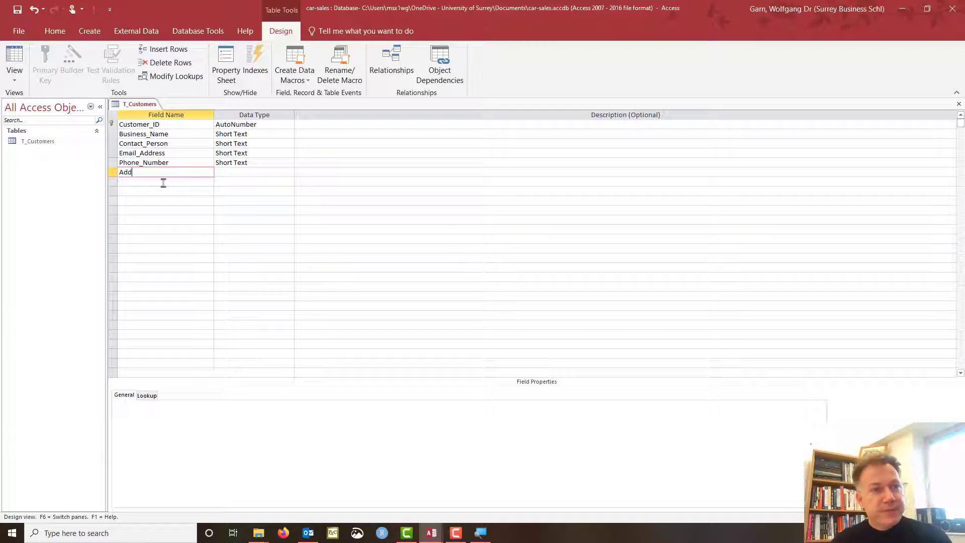
type("ress_Building")
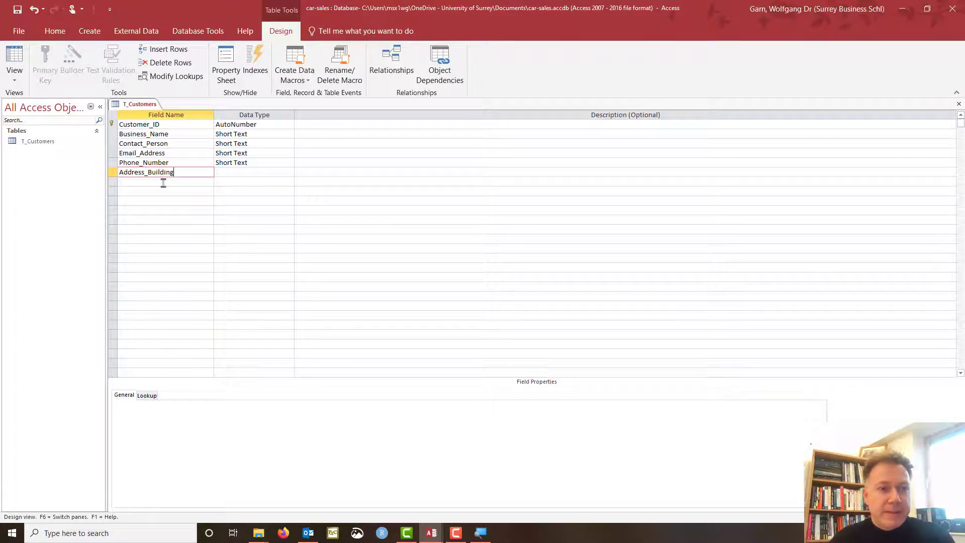
key("Tab")
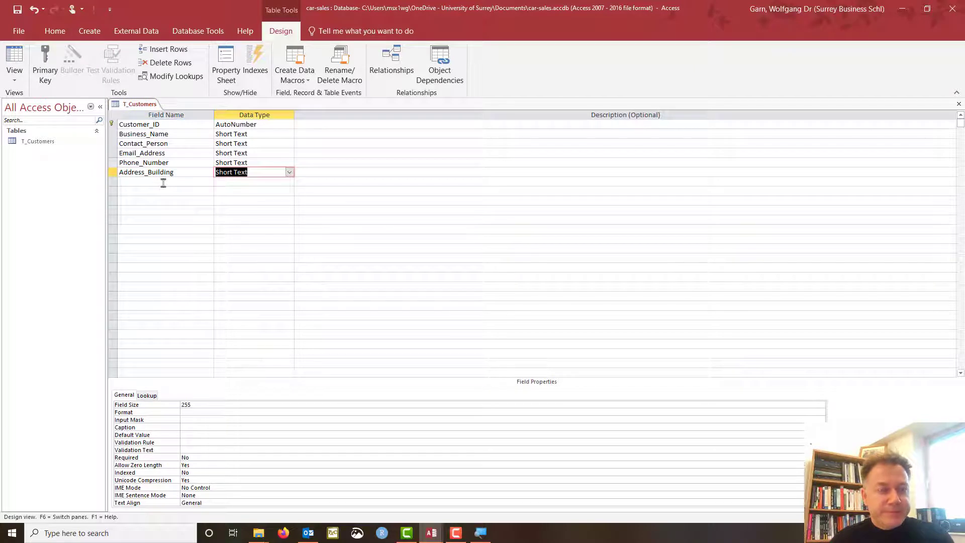
key("Tab")
type("bu")
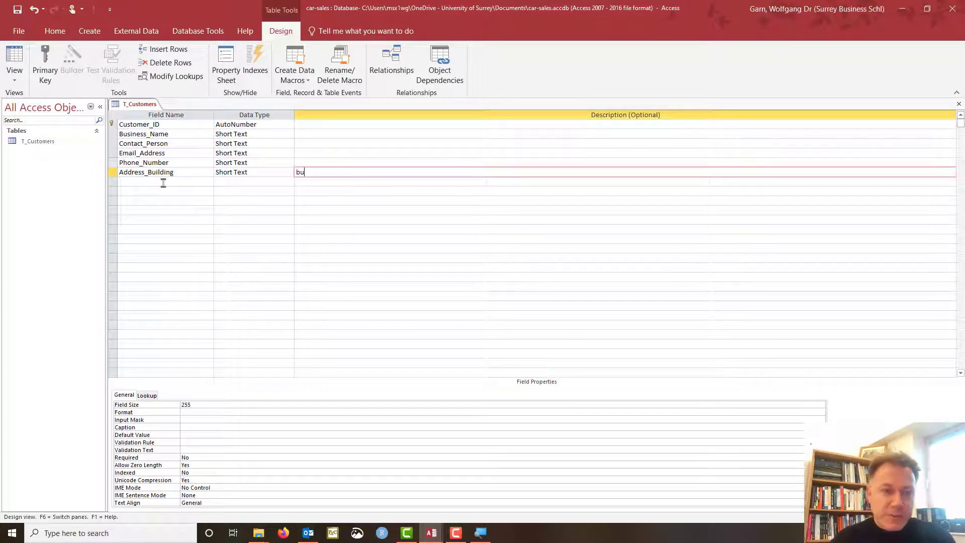
type("ilding name")
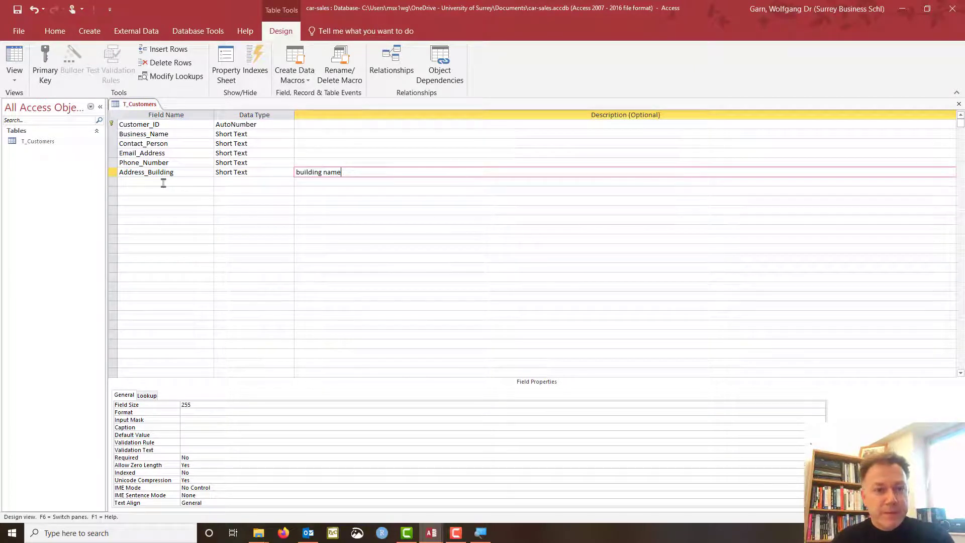
type(" or ")
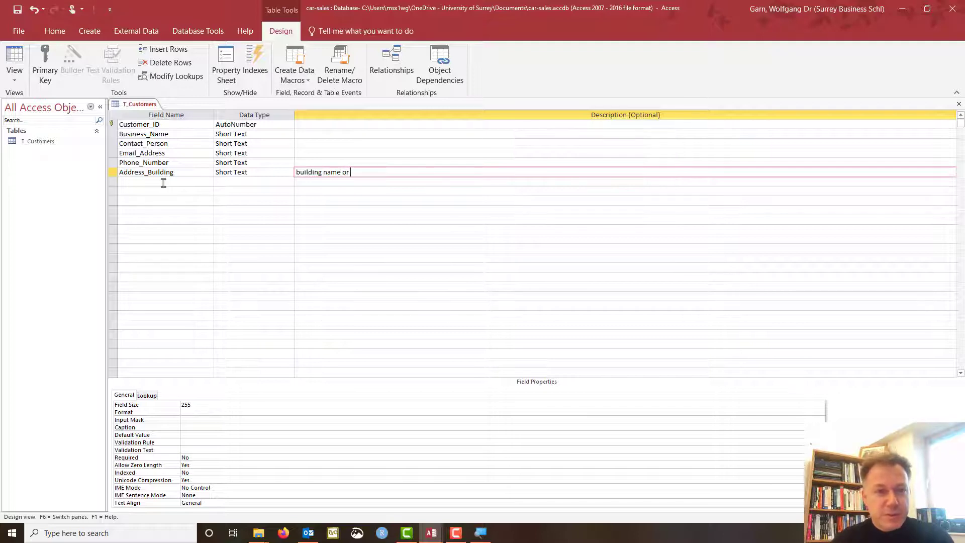
type("street numb")
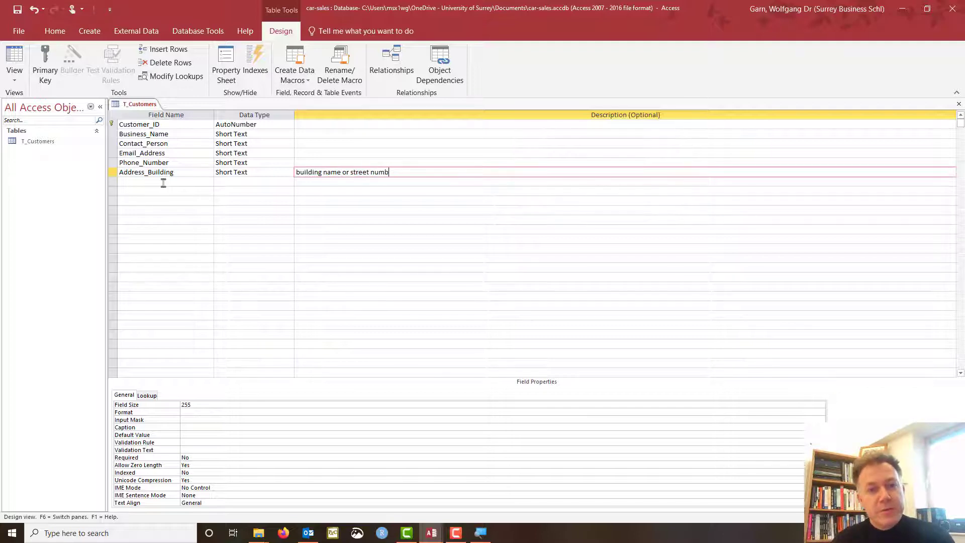
type("er")
left_click(328, 192)
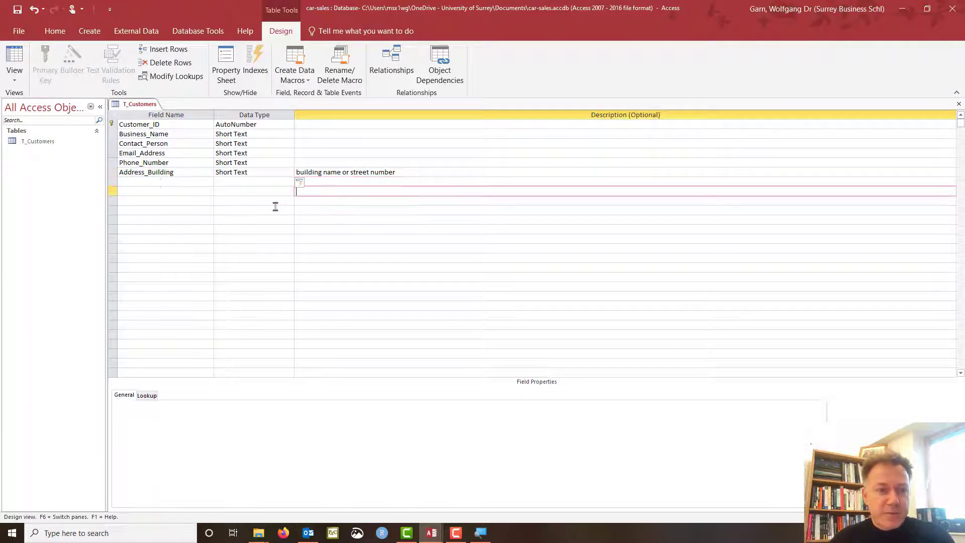
left_click(320, 172)
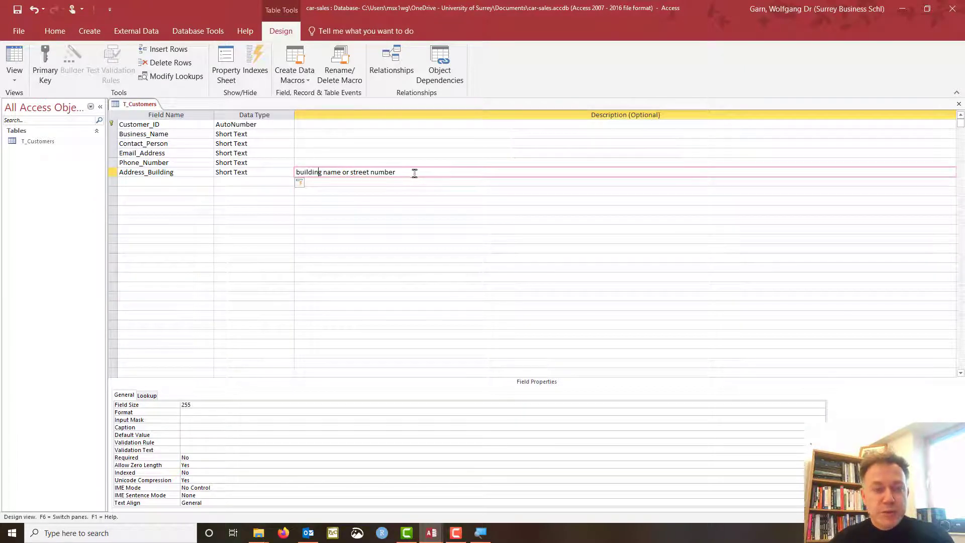
Add an Address_Street Short Text field below Address_Building.
left_click(165, 182)
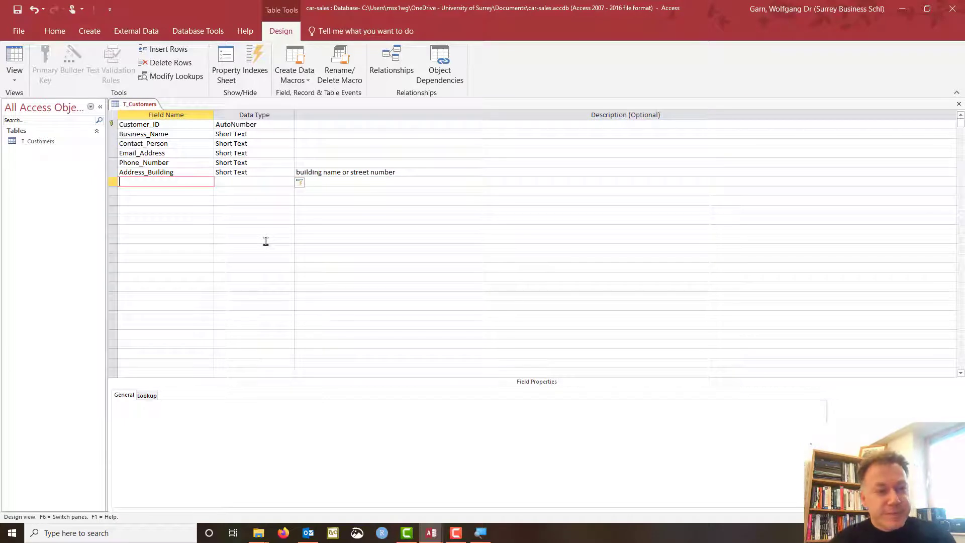
type("Add")
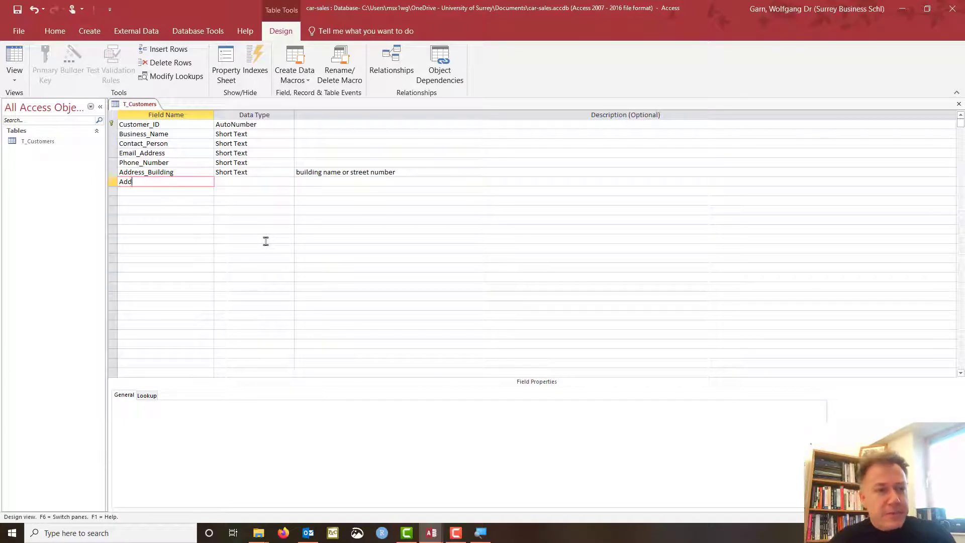
type("ress_")
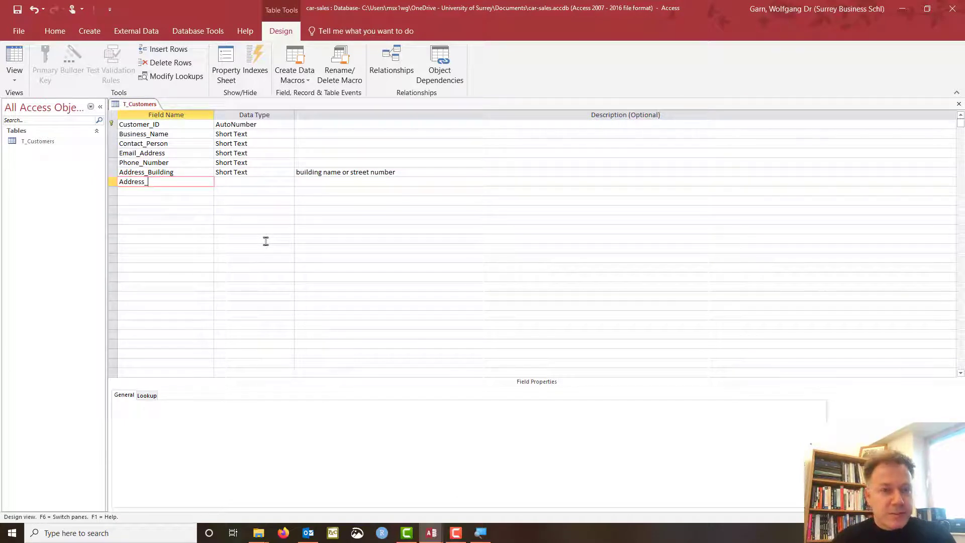
type("St")
key("BackSpace")
key("BackSpace")
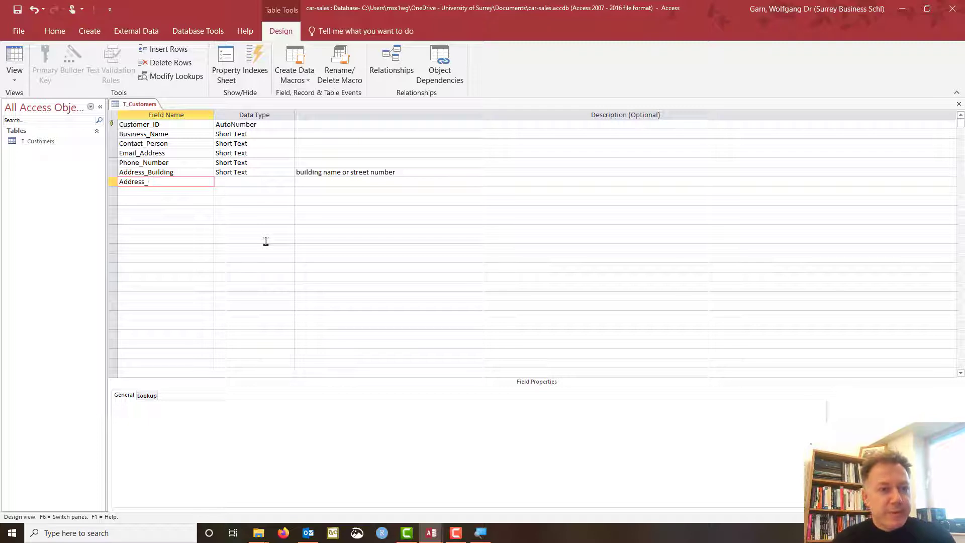
type("Street")
key("Tab")
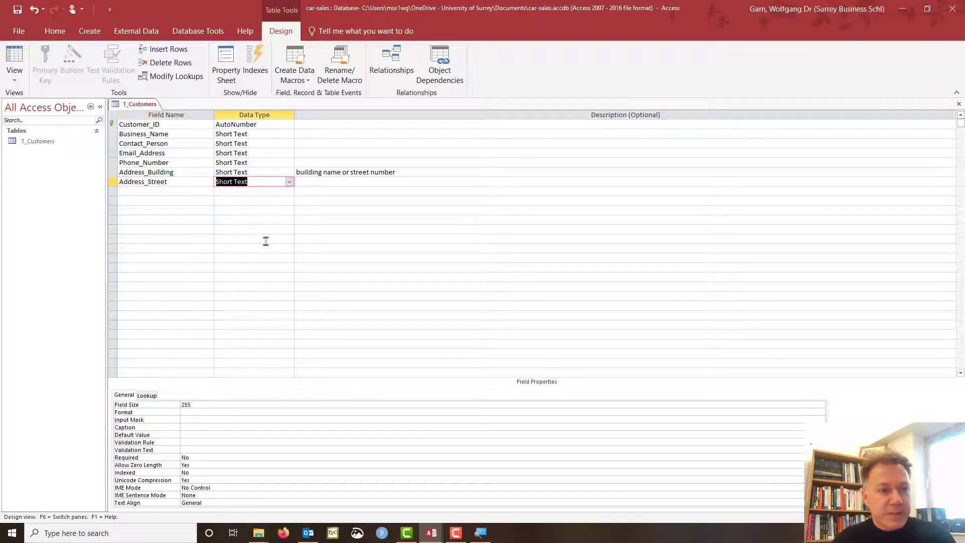
key("Tab")
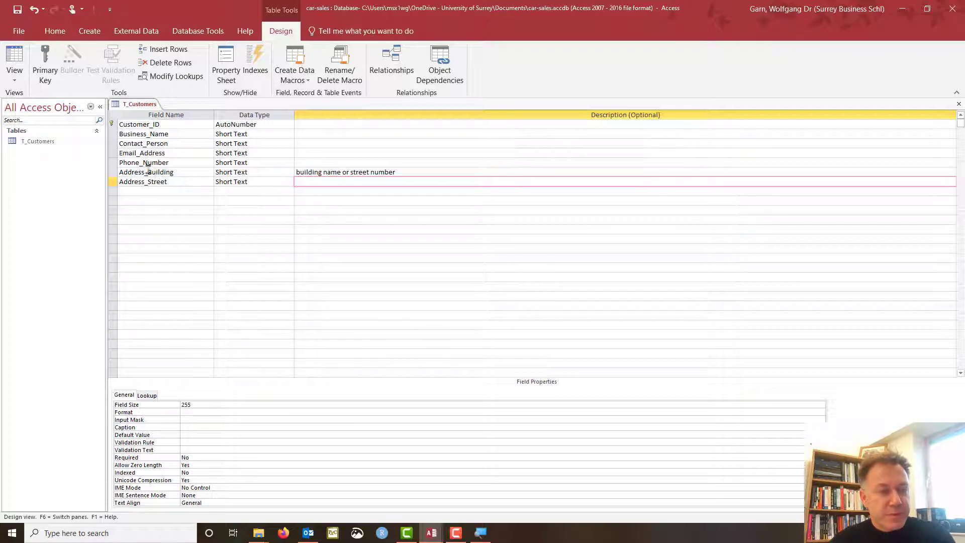
left_click(153, 194)
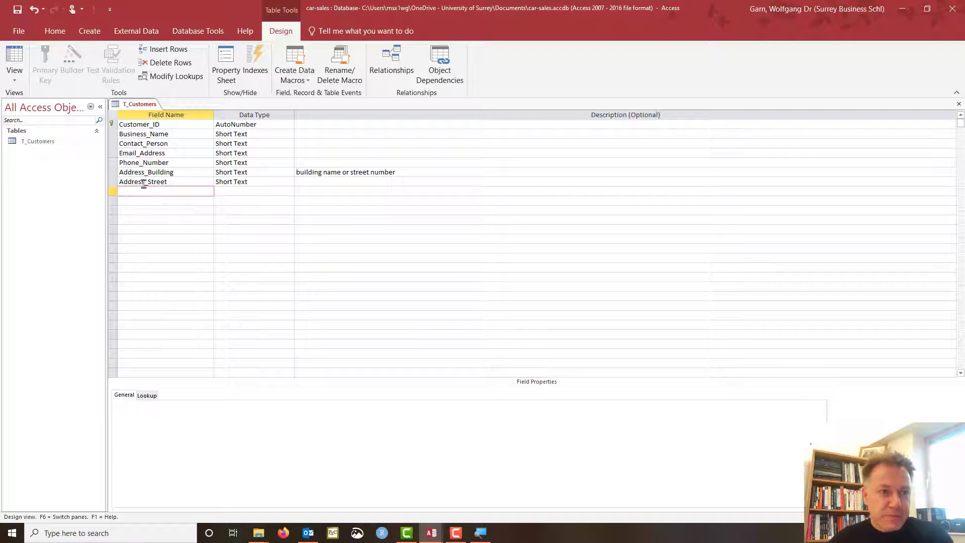
left_click(147, 182)
left_click(148, 182)
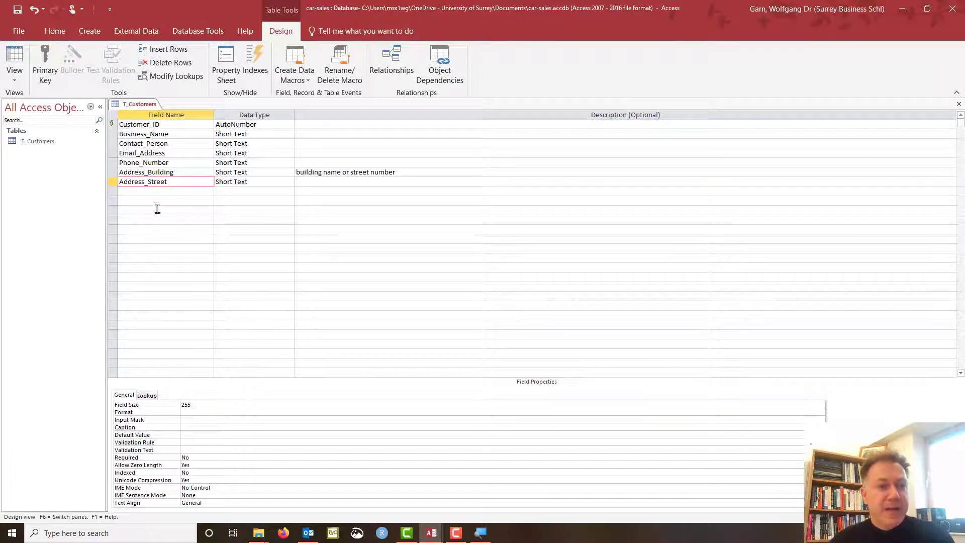
left_click(180, 181)
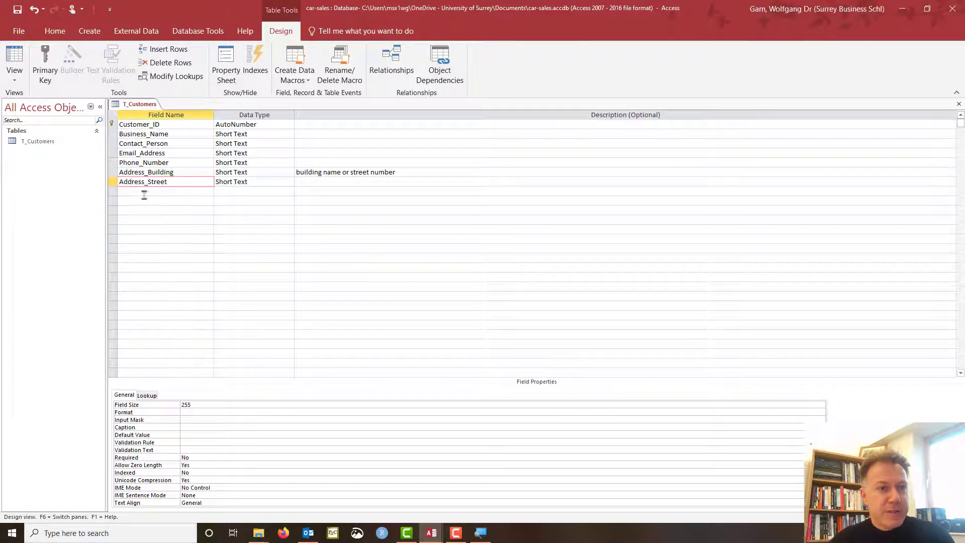
Add a Post_Code Short Text field and move to the next empty row.
left_click(145, 194)
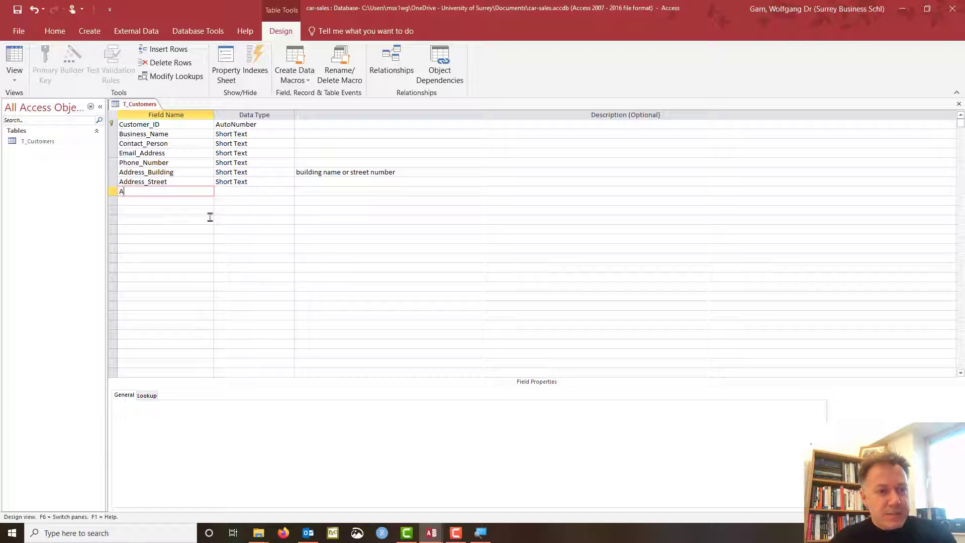
type("Po")
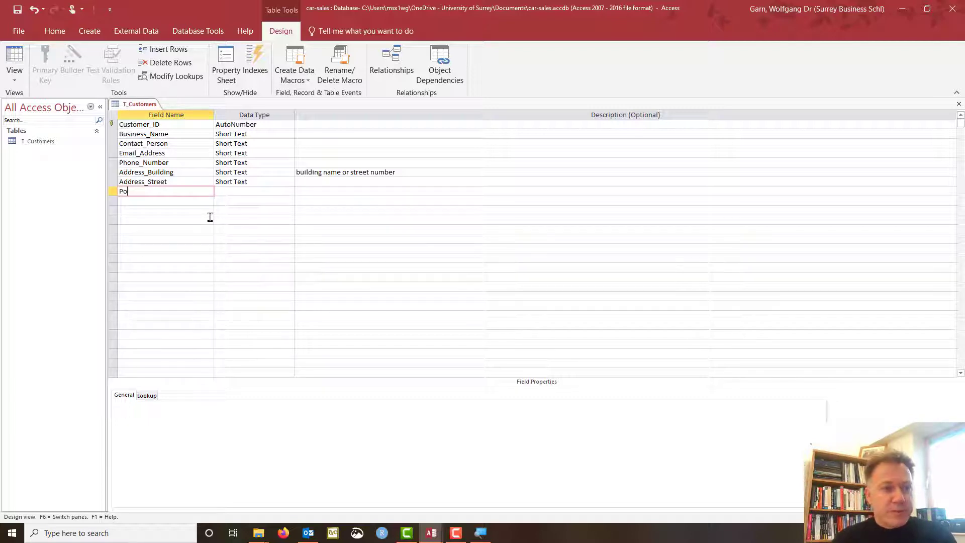
type("st_Code")
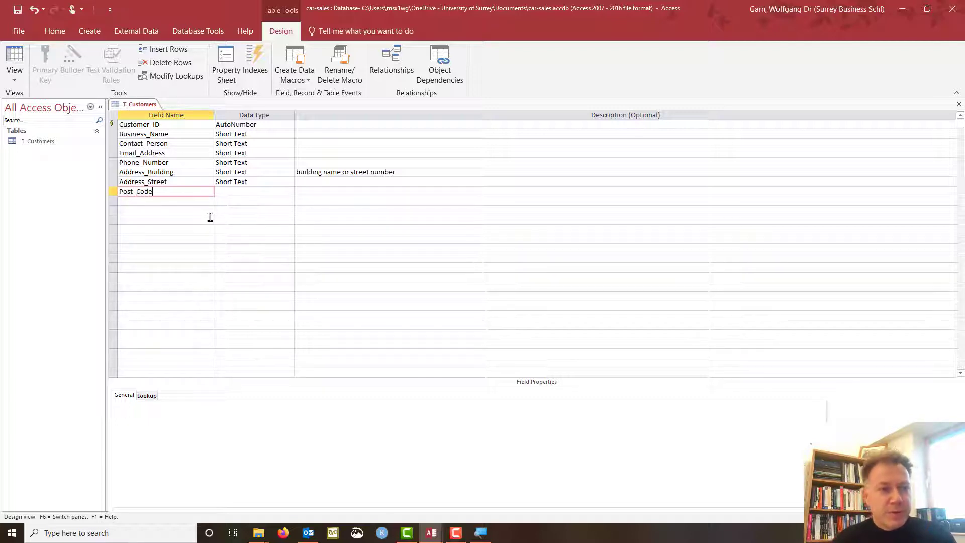
key("Tab")
key("Tab")
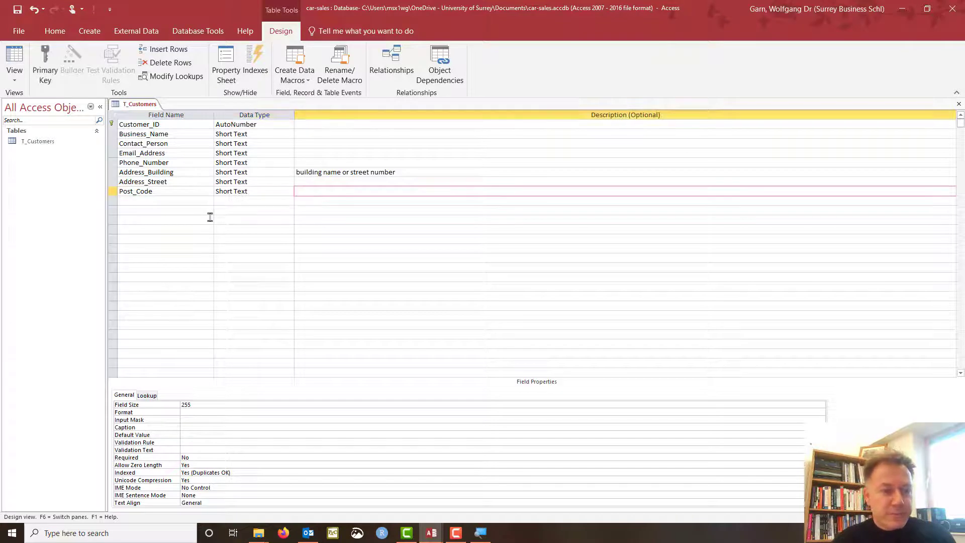
left_click(166, 187)
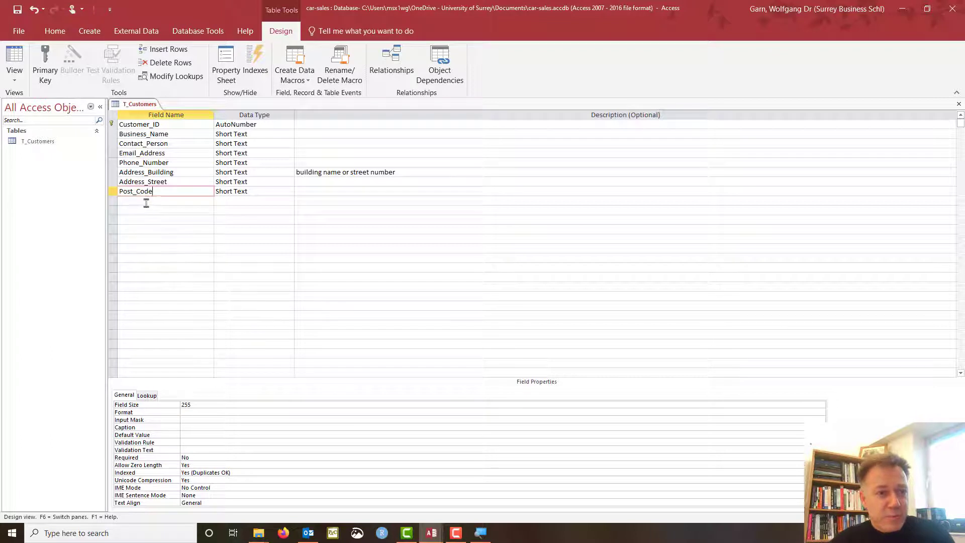
left_click(146, 201)
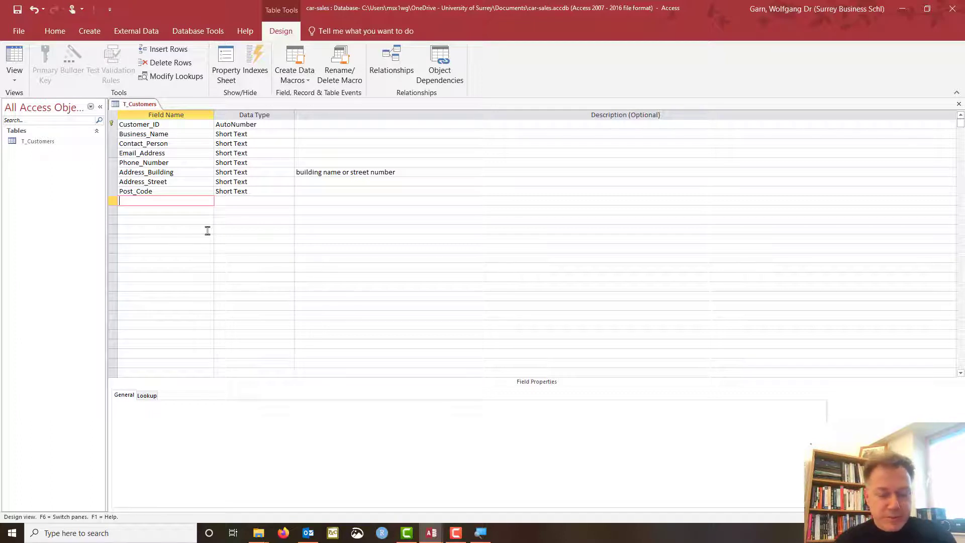
Add a Status text field described 'current, potential and no longer', then trigger the save prompt.
type("Status")
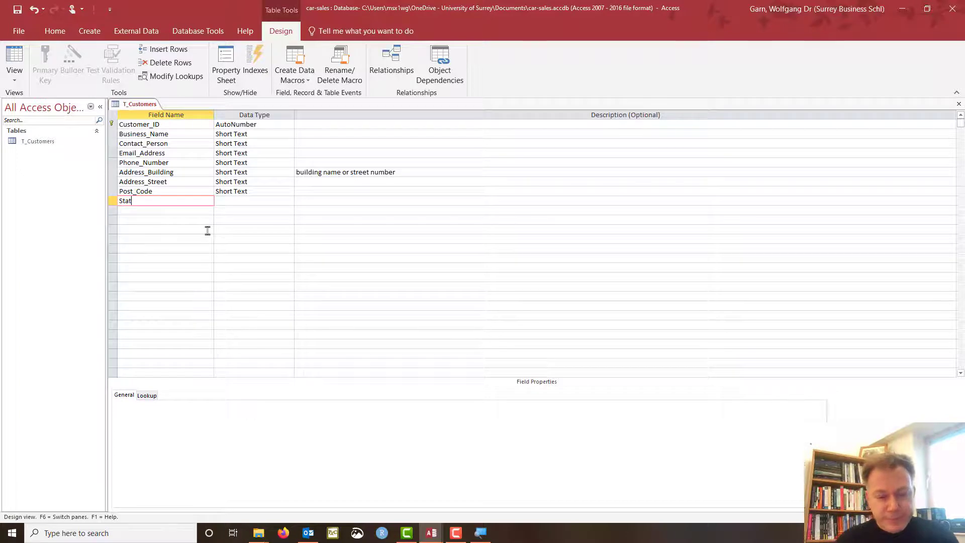
key("Tab")
key("Tab")
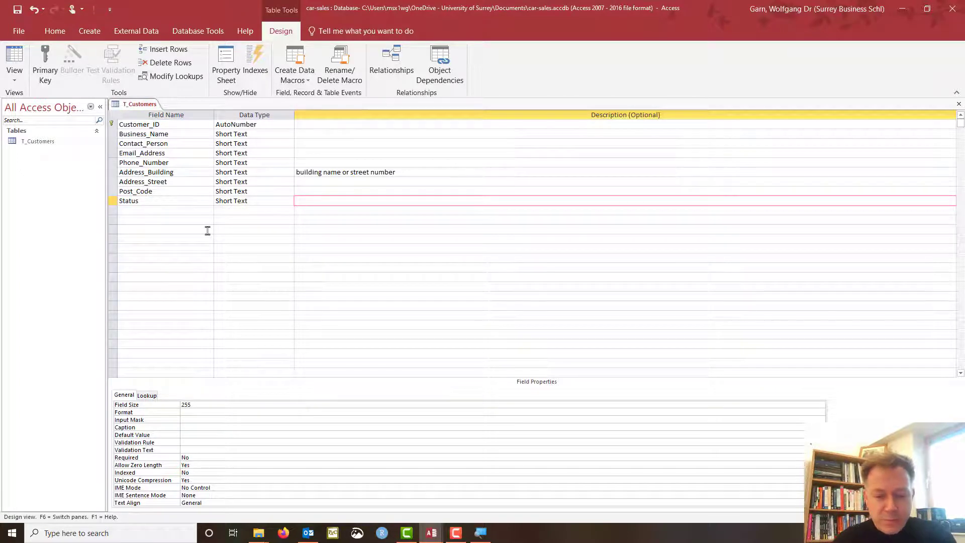
type("current,")
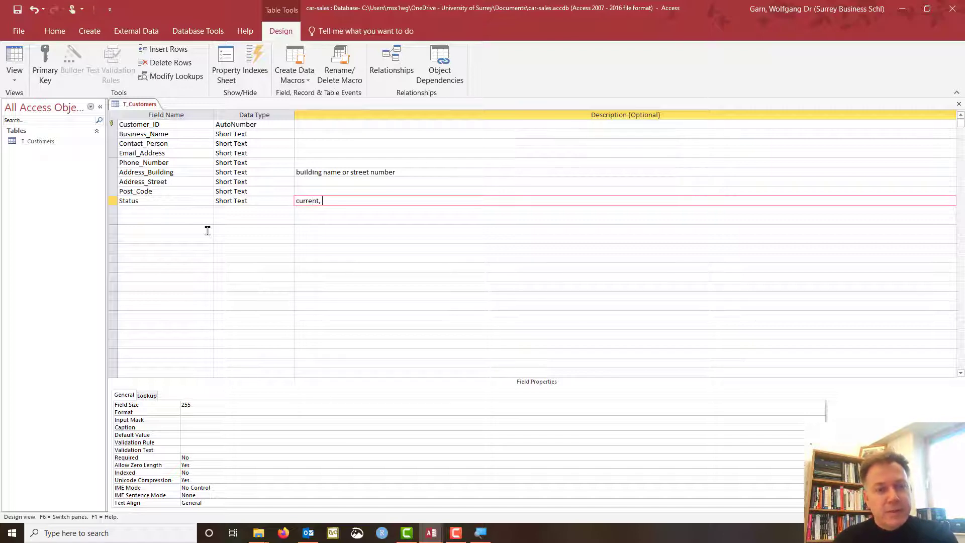
type(" potential")
type("and")
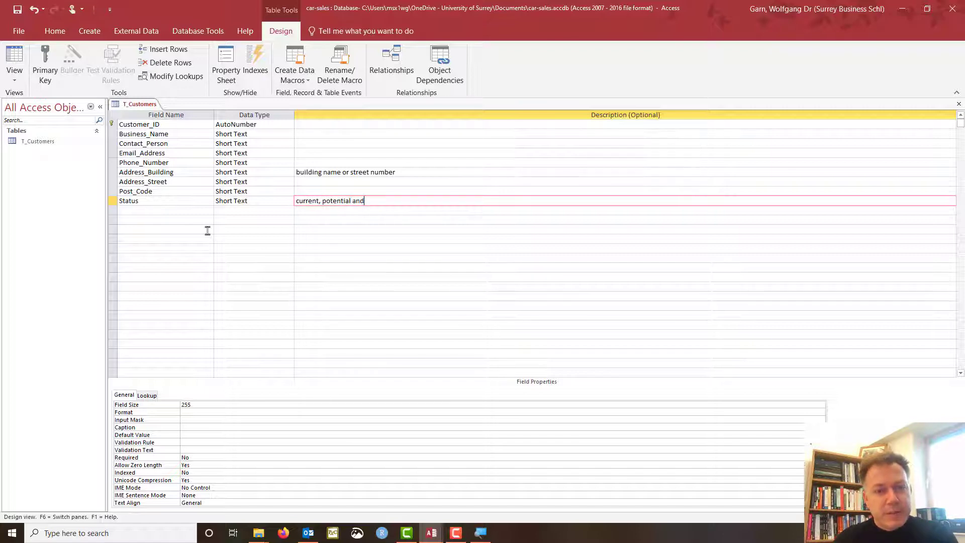
type(" no longer")
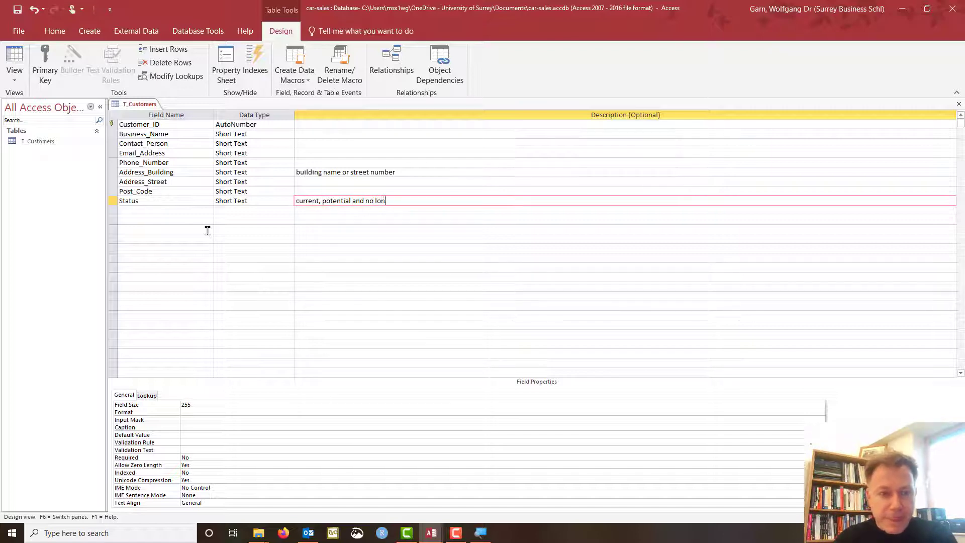
left_click(112, 201)
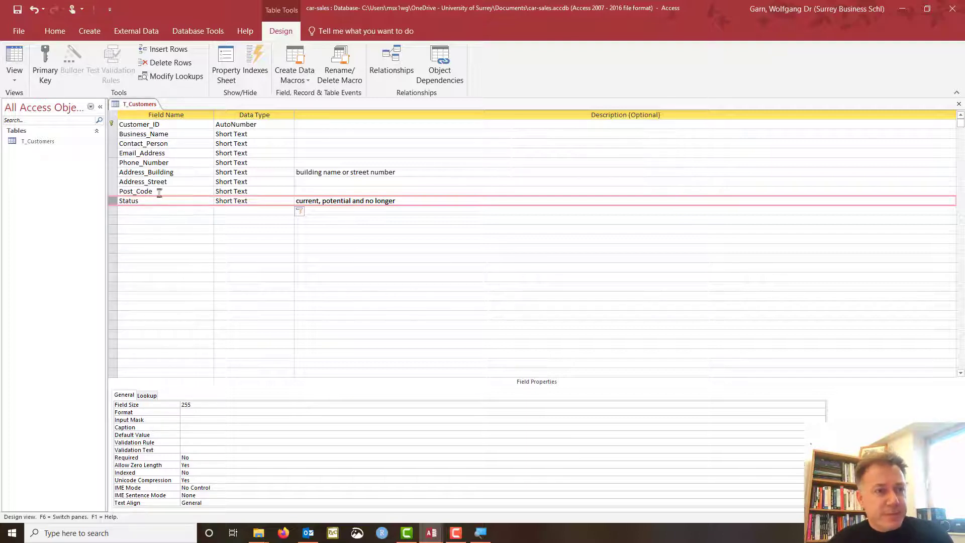
left_click(21, 64)
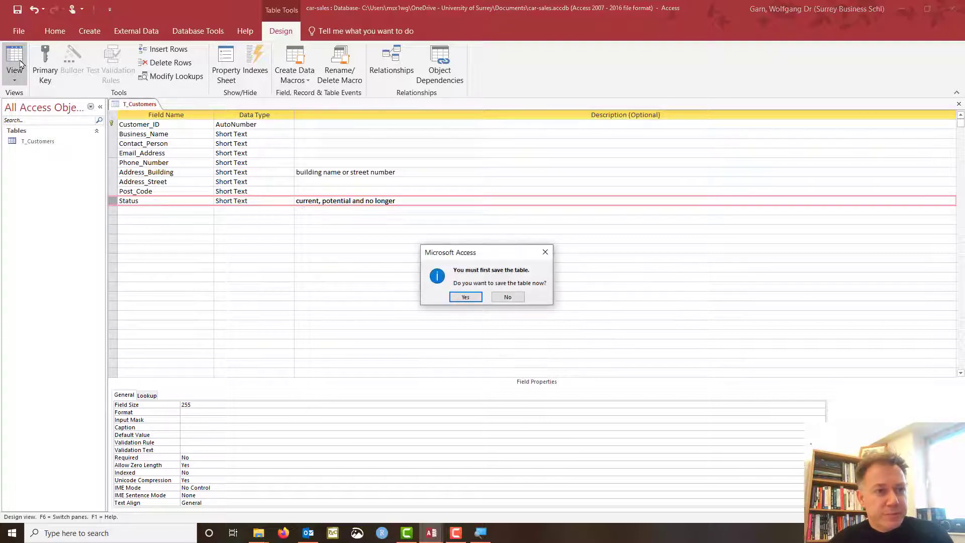
Save T_Customers, check Customer_ID in Design View, then return to Datasheet View at Business_Name.
left_click(474, 297)
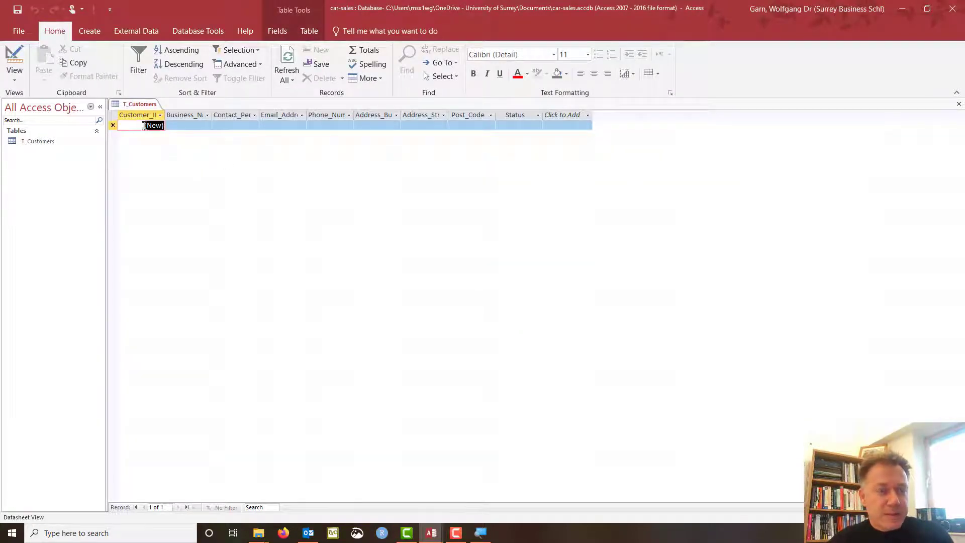
left_click(15, 68)
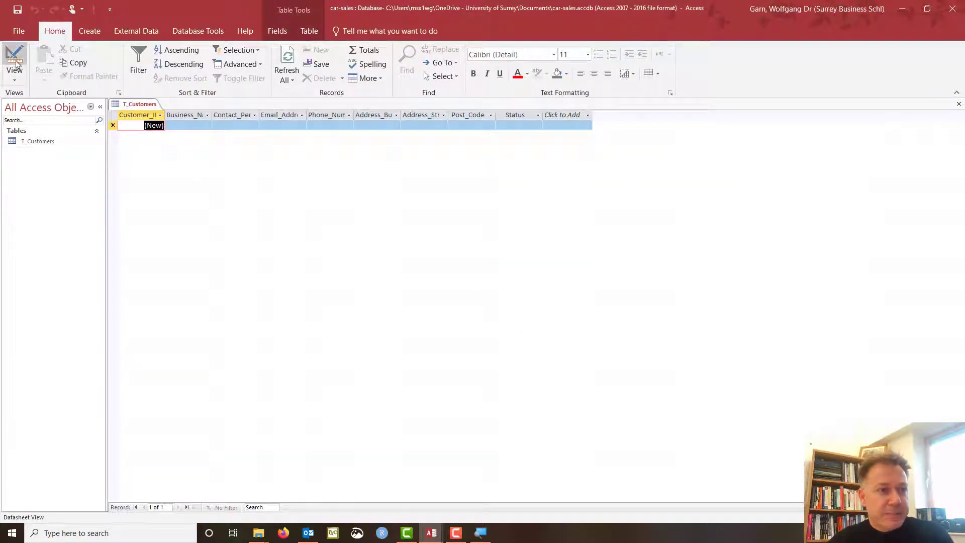
left_click(275, 126)
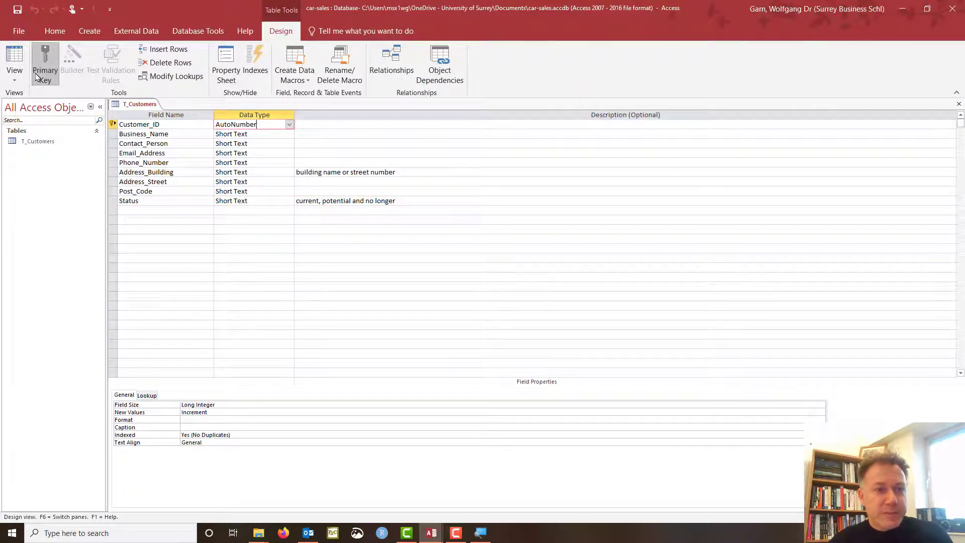
left_click(16, 70)
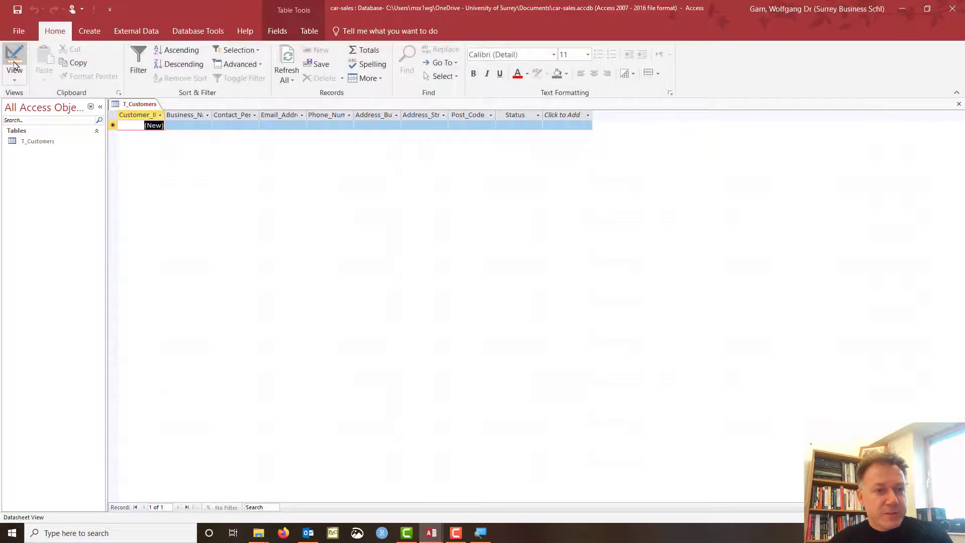
left_click(188, 125)
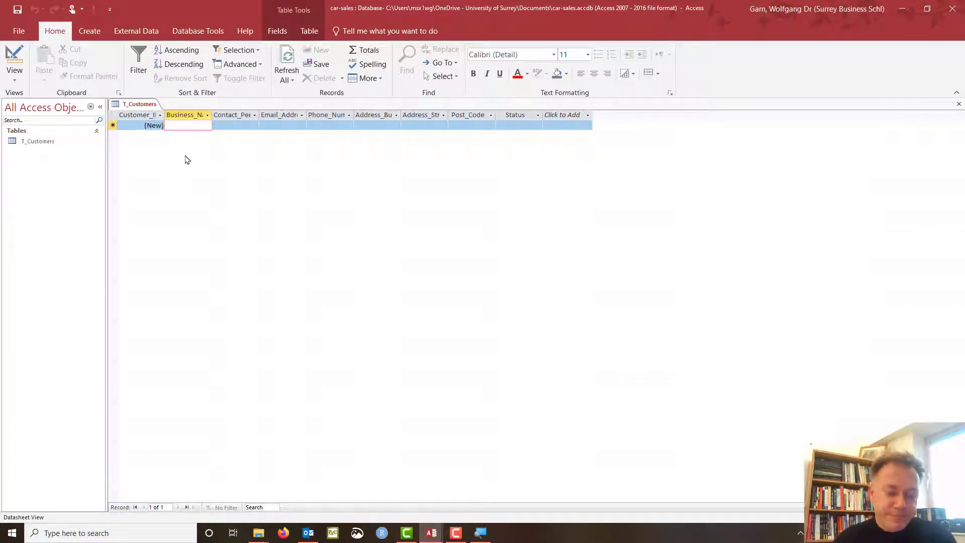
Enter the Alpha record with the contact's name, e-mail, phone, address, post code and status Current.
type("Alpha")
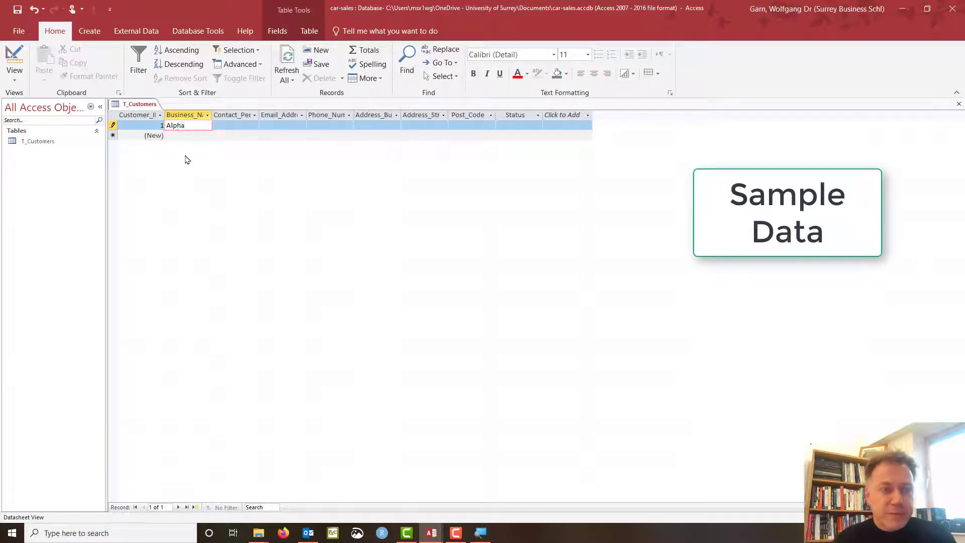
key("Tab")
type("W")
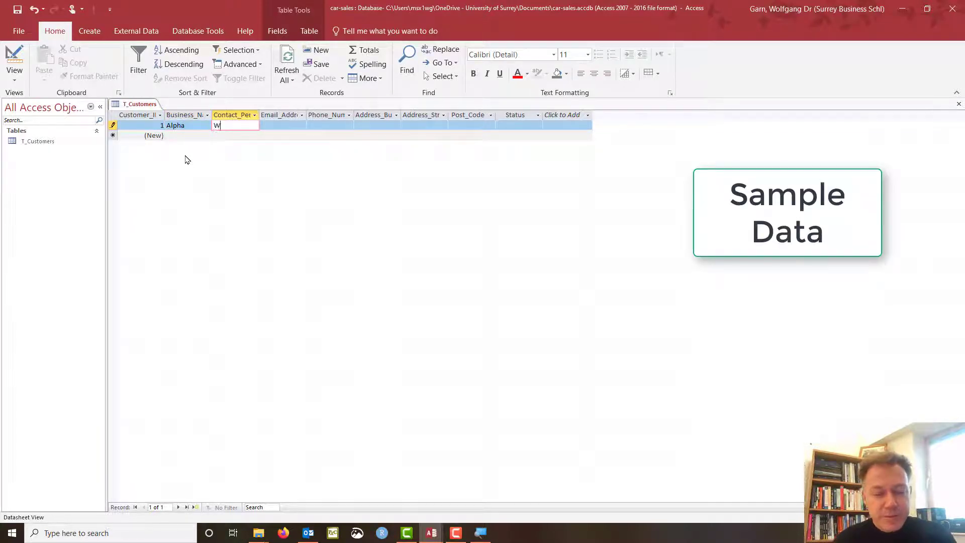
type("olfgang")
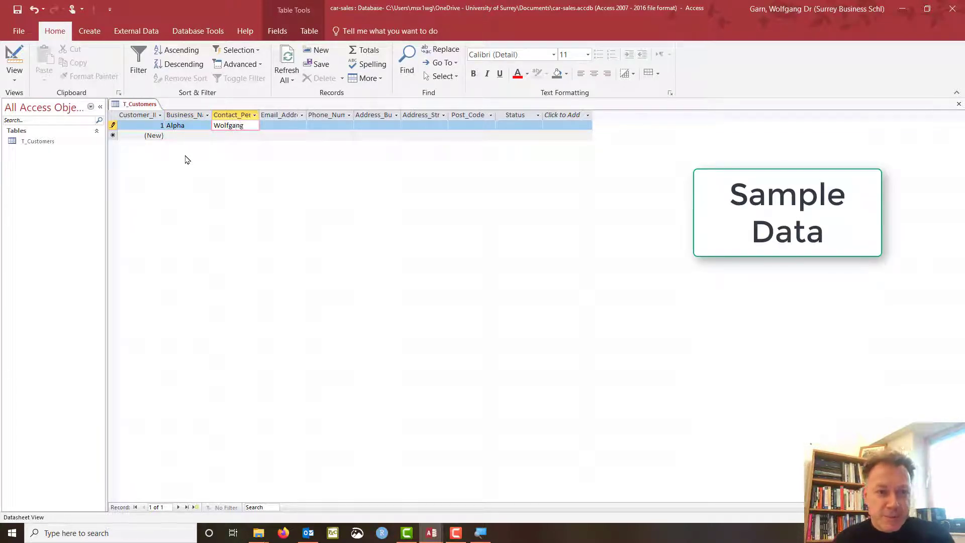
key("Tab")
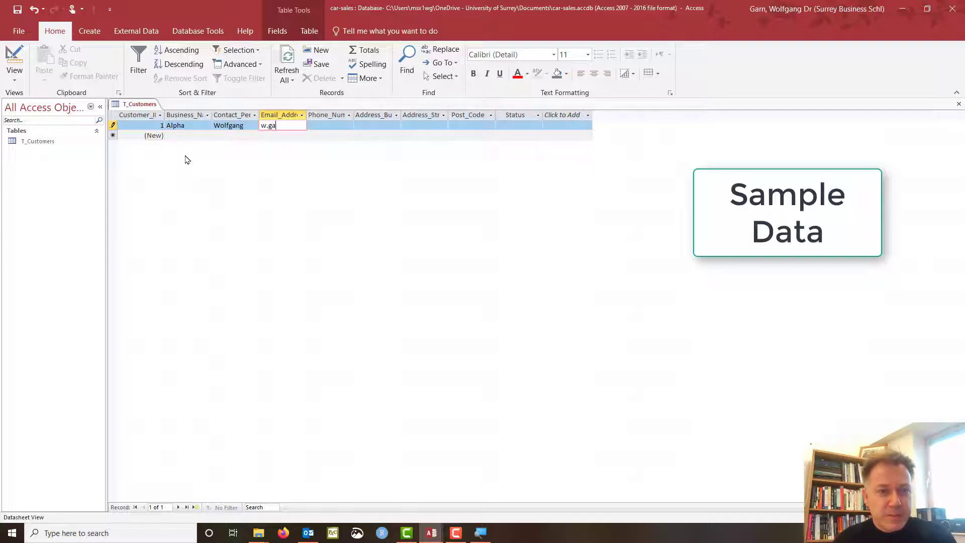
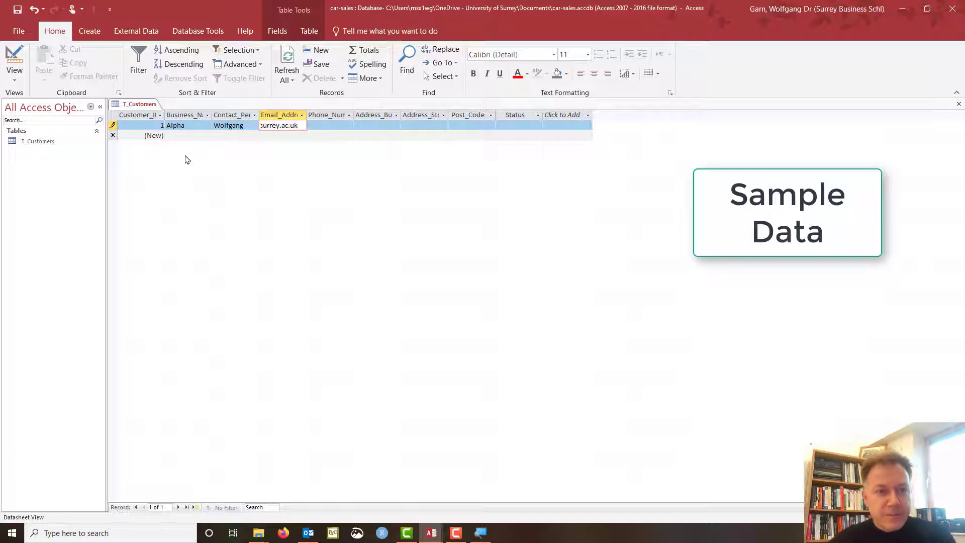
left_click_drag(307, 114, 336, 114)
key("Tab")
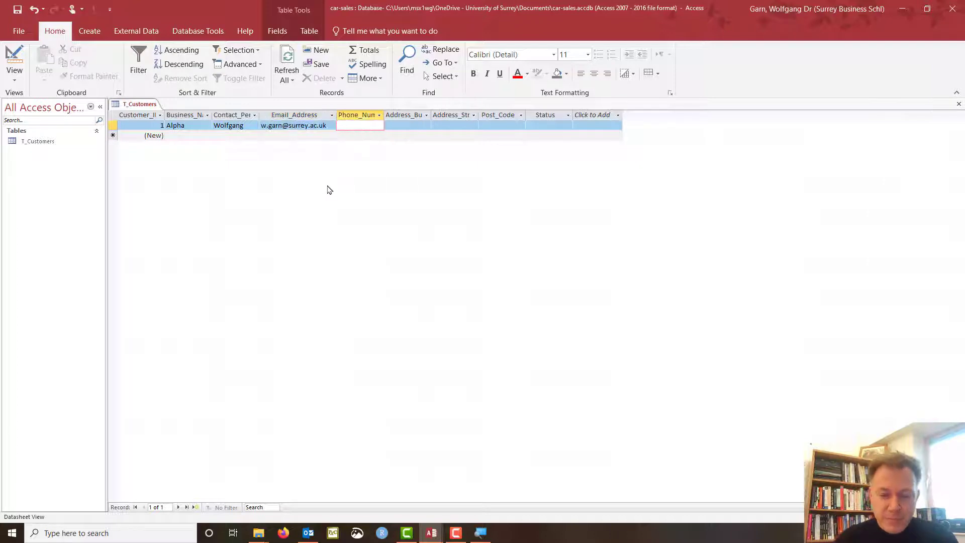
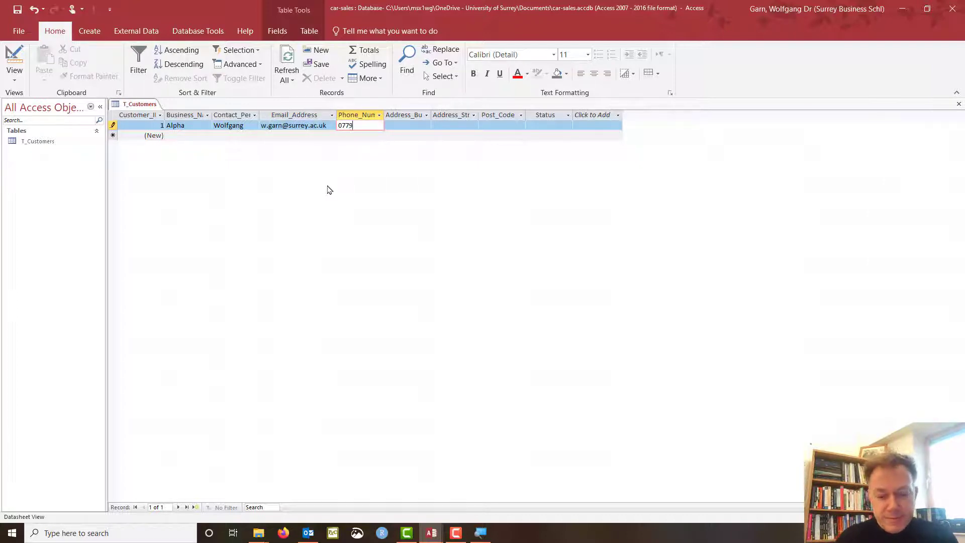
key("Tab")
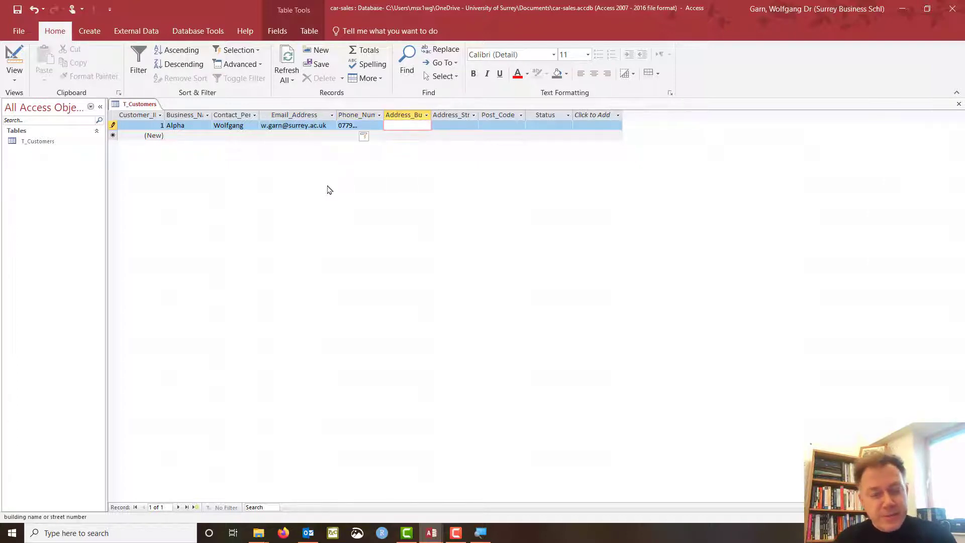
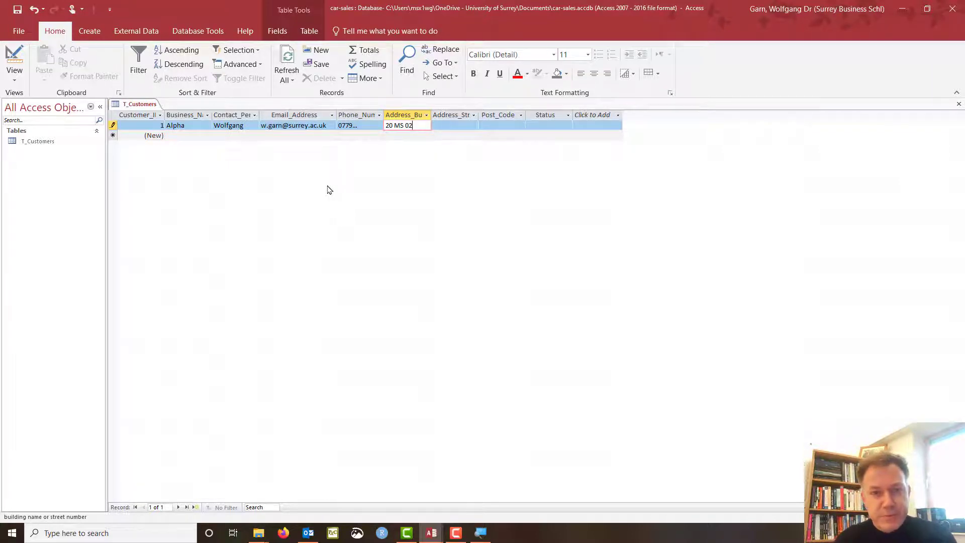
key("Tab")
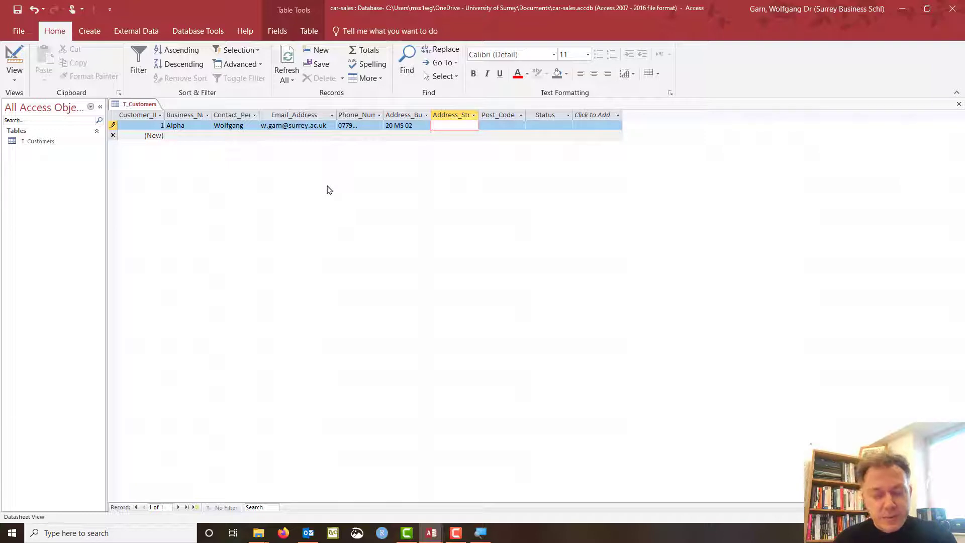
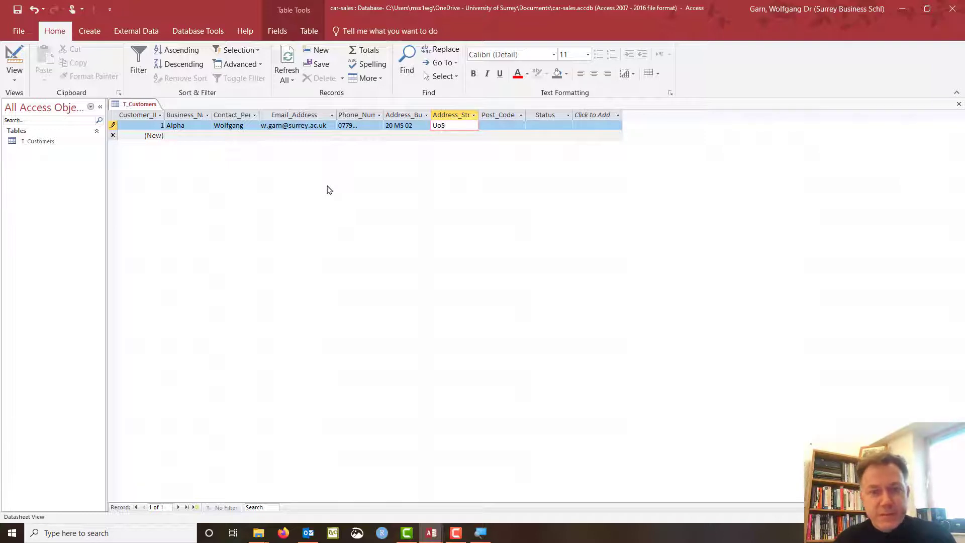
key("Tab")
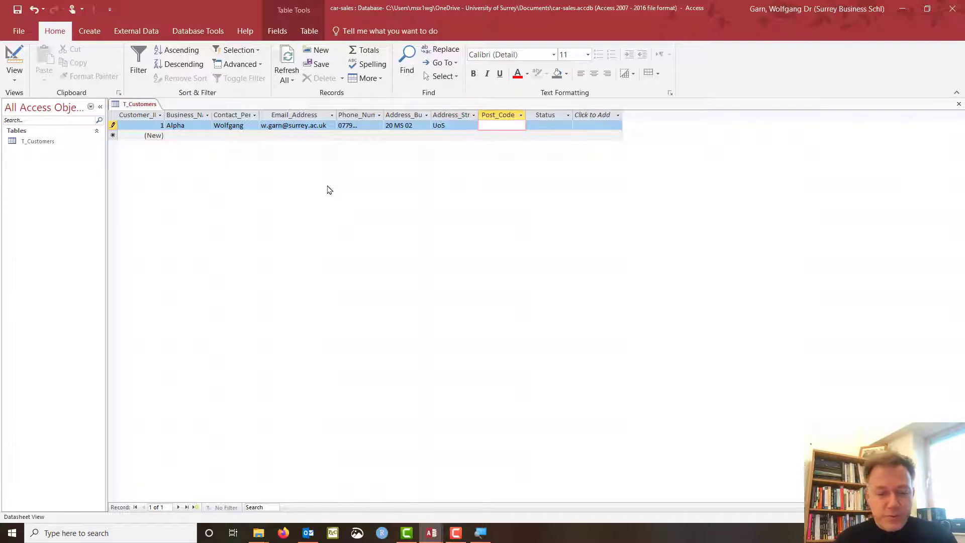
key("BackSpace")
key("BackSpace")
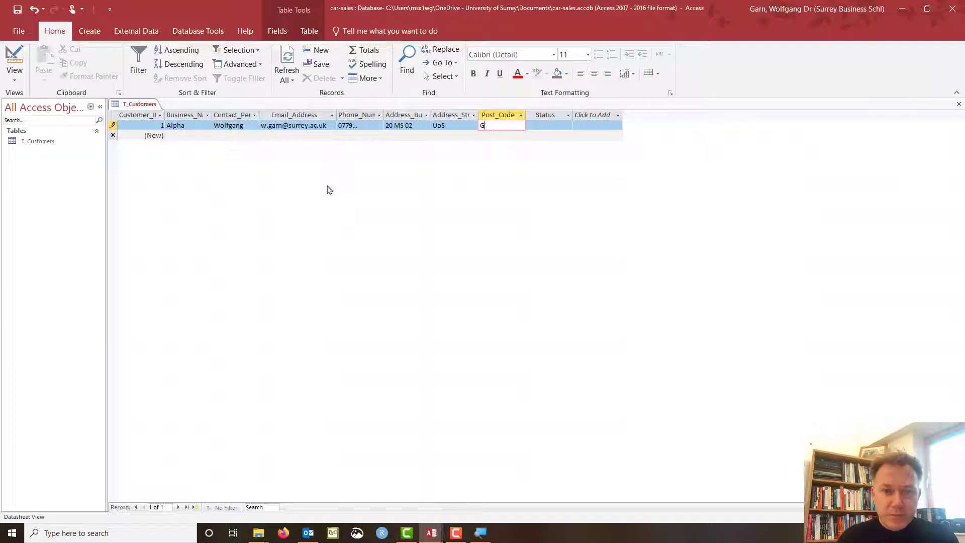
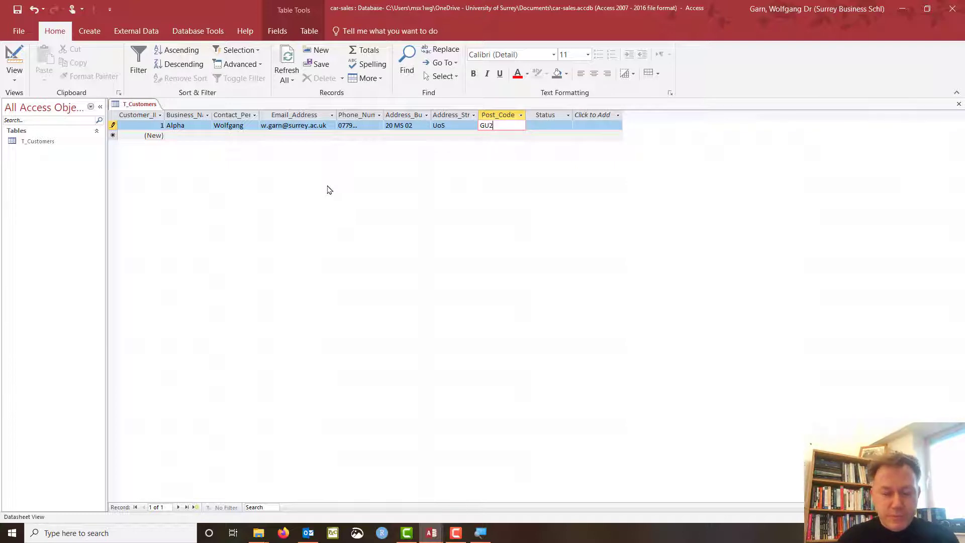
key("Tab")
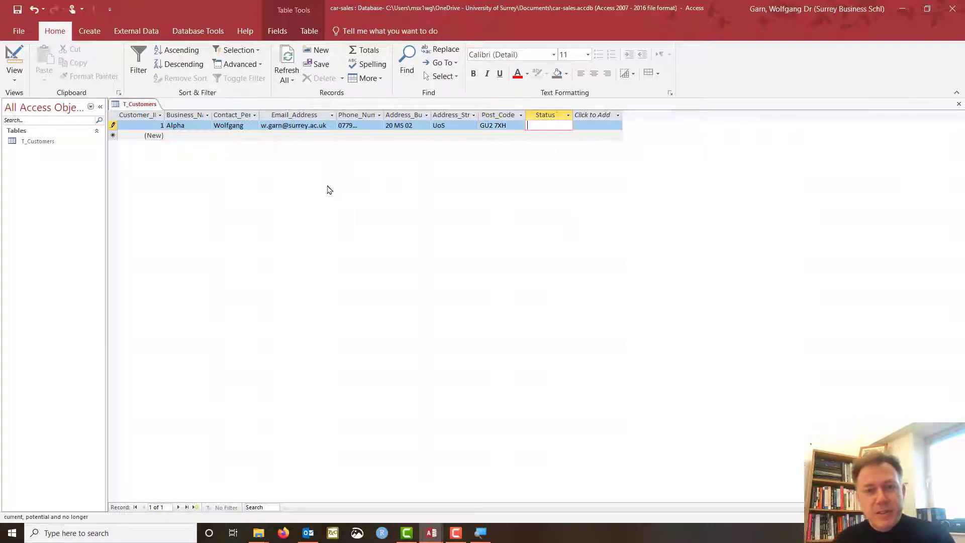
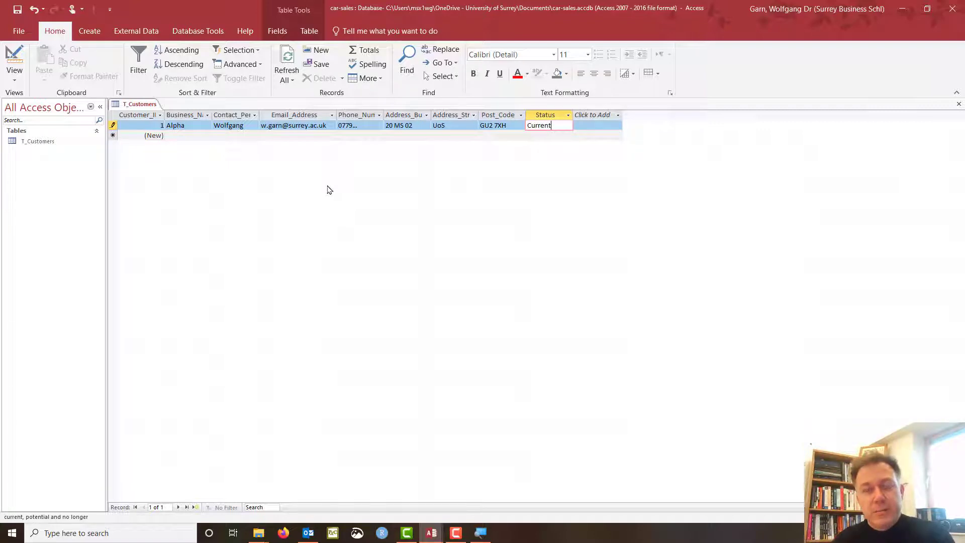
key("Tab")
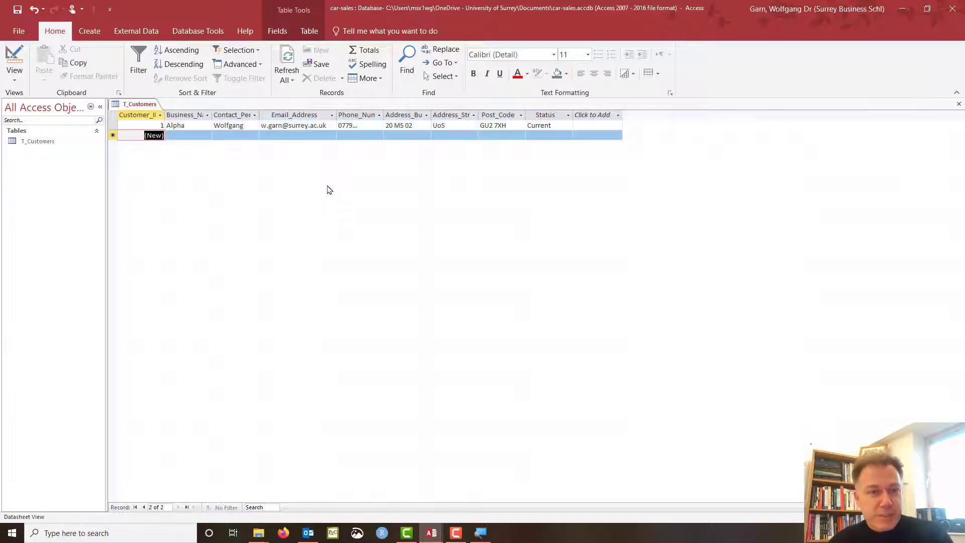
Start the Beta record and enter contact persons Y and Z for the next rows.
left_click(179, 135)
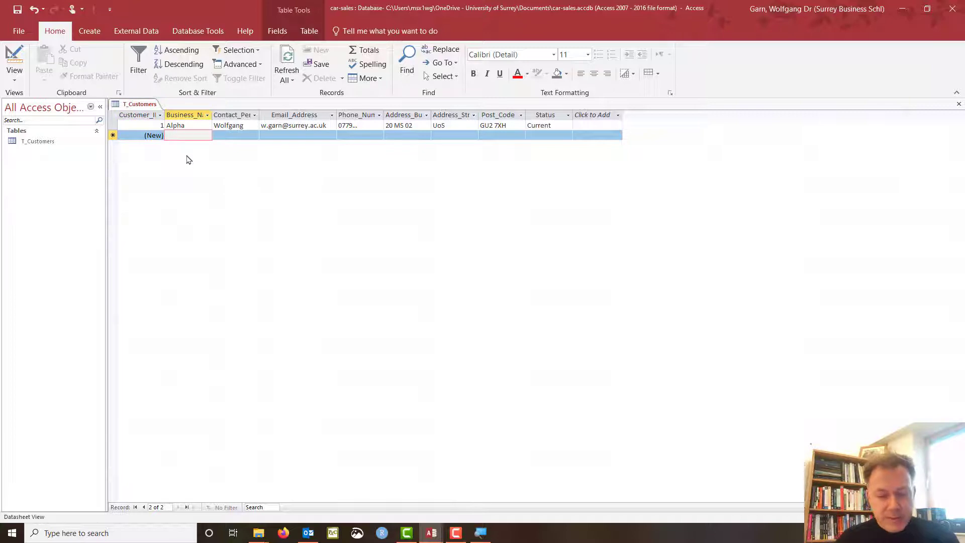
type("Be")
key("Tab")
key("Tab")
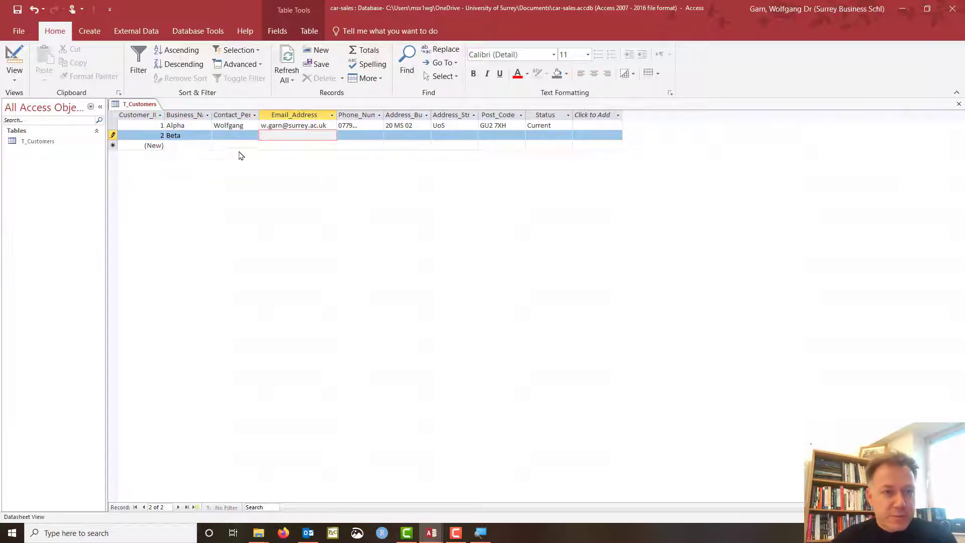
left_click(232, 135)
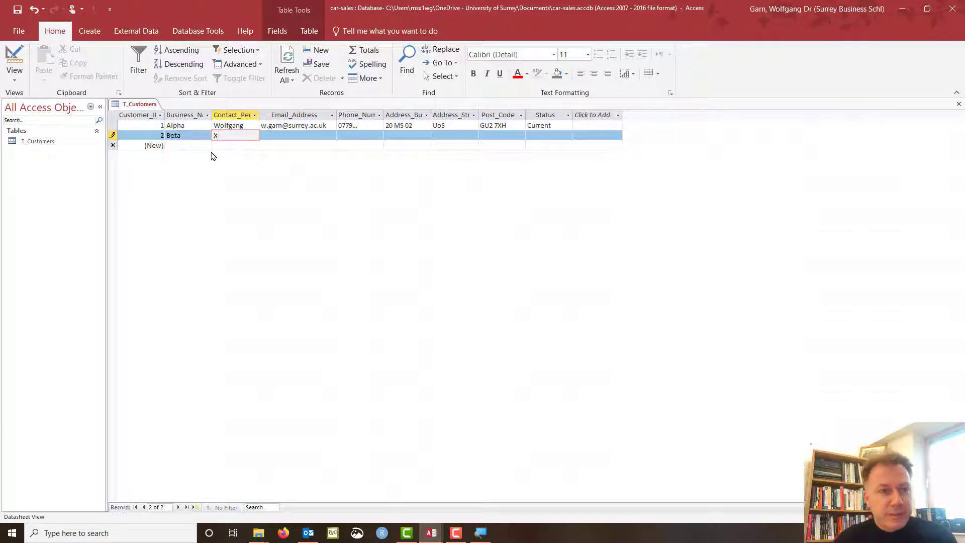
key("Down")
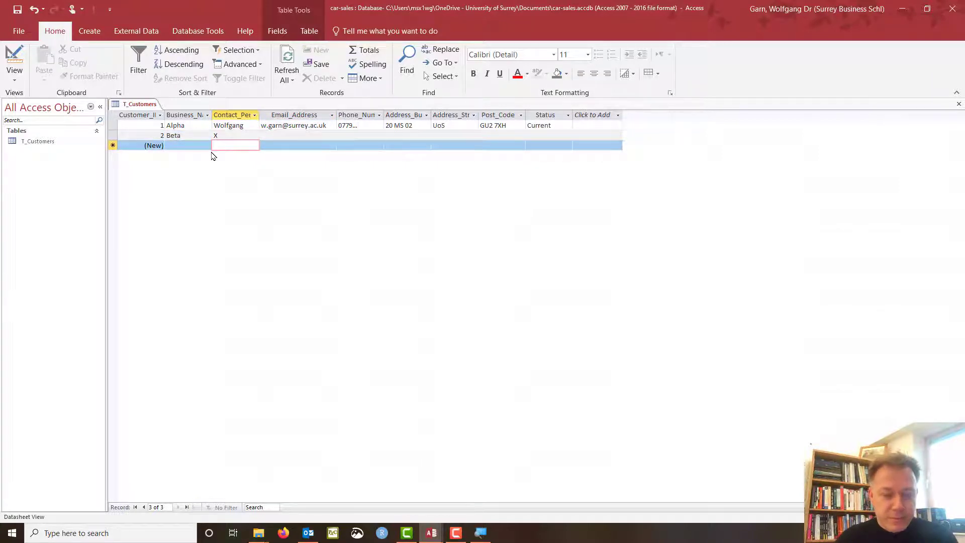
type("Y")
key("Tab")
left_click(213, 156)
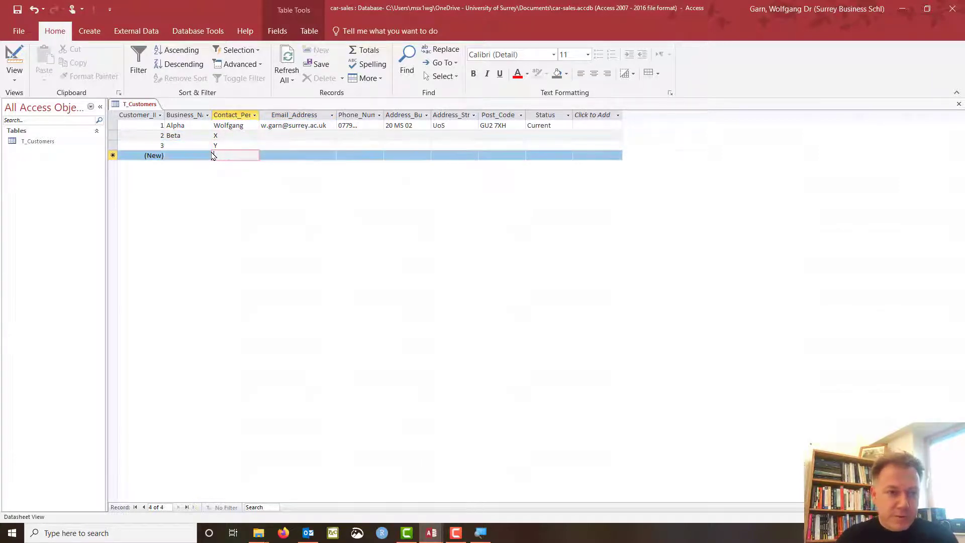
type("Z")
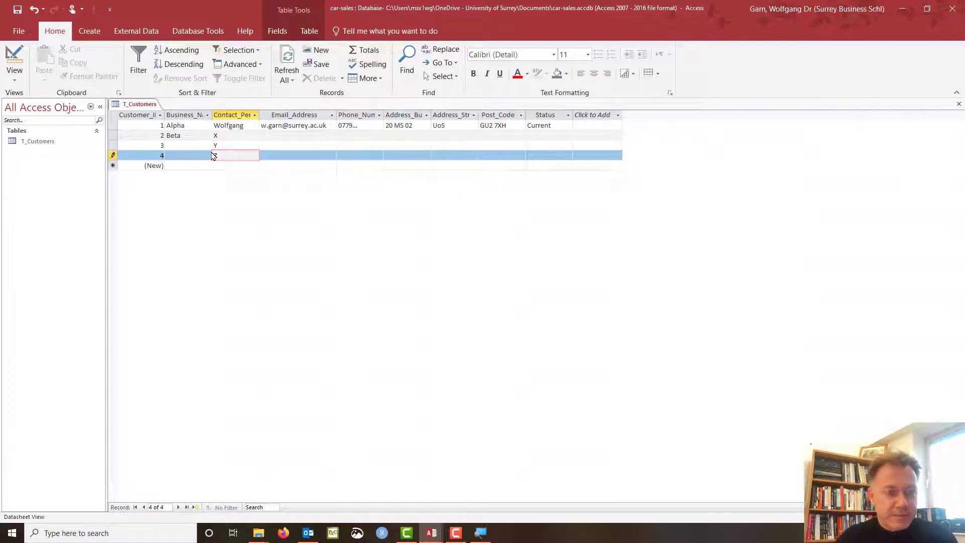
key("Up")
key("Left")
Fill in business names Gamma, Delta and Epsilon.
type("G")
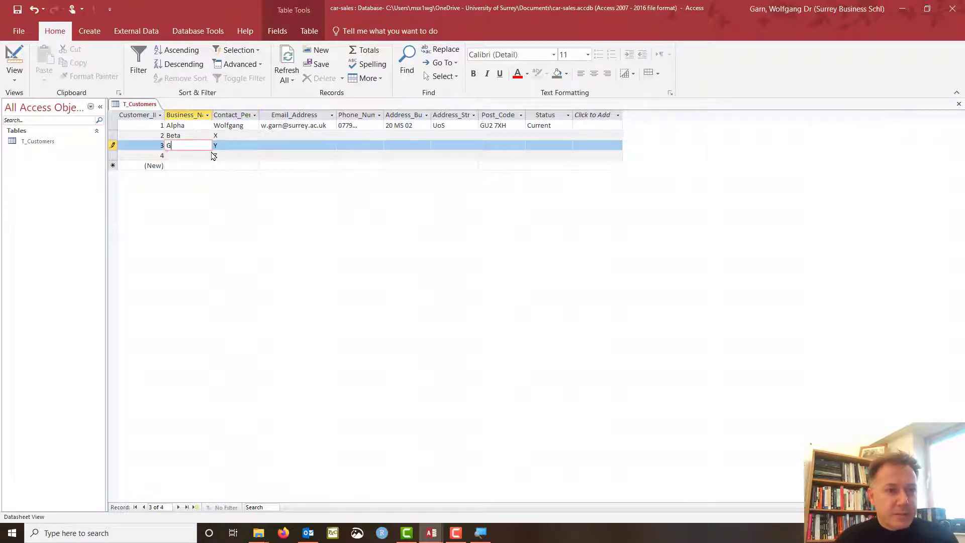
type("emma")
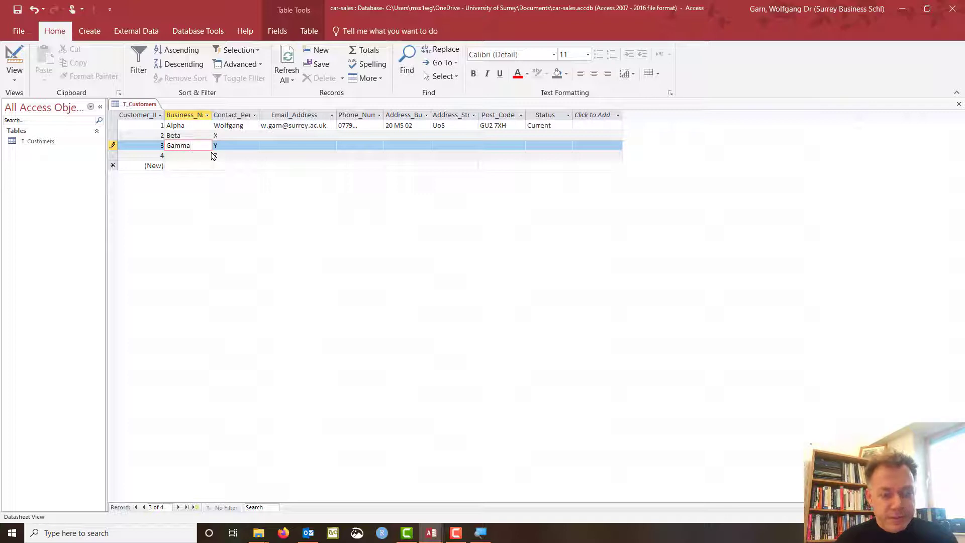
key("Down")
type("D")
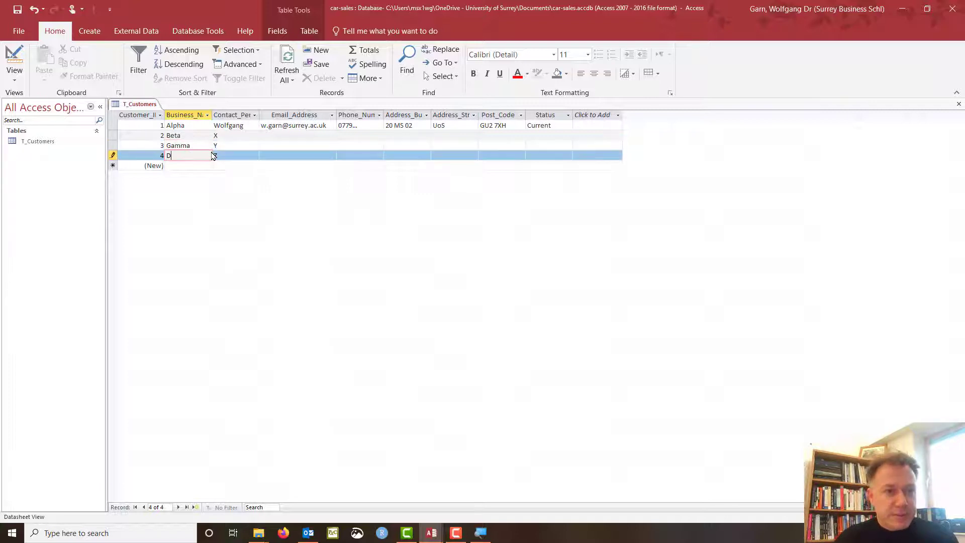
type("elt")
key("BackSpace")
type("lta")
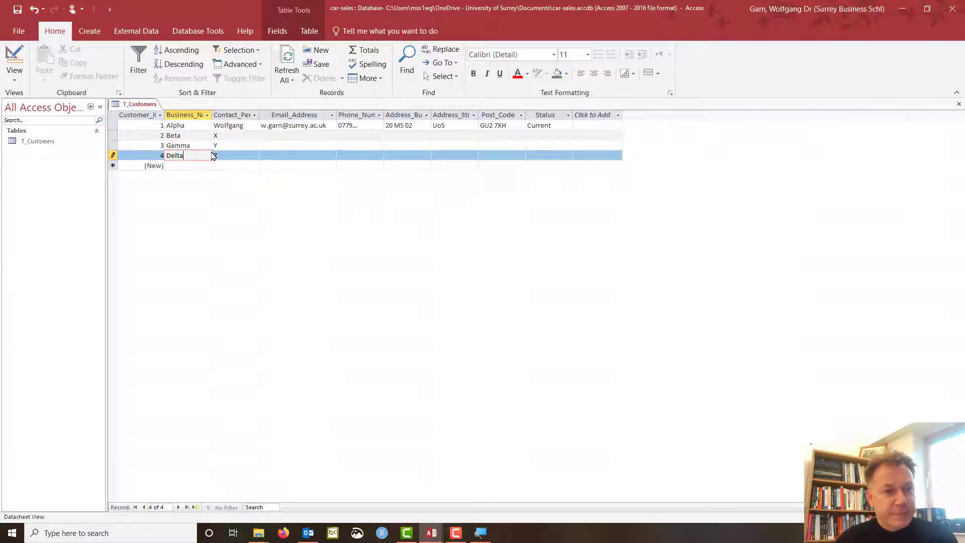
key("Down")
type("E")
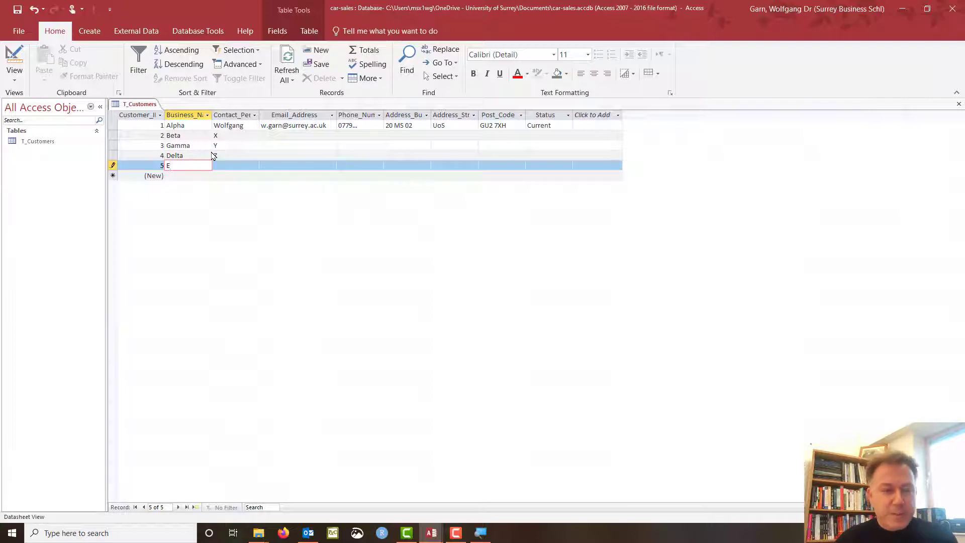
type("psilon")
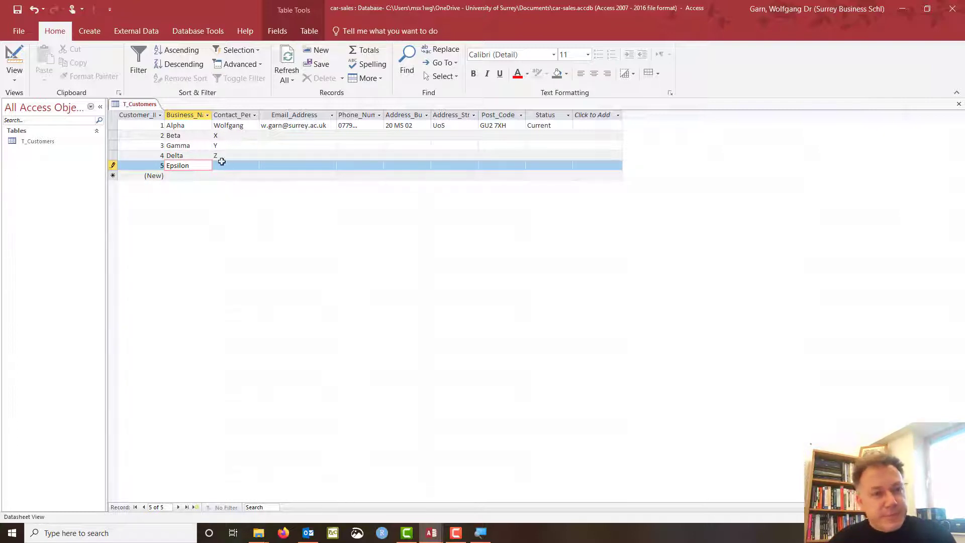
left_click(230, 165)
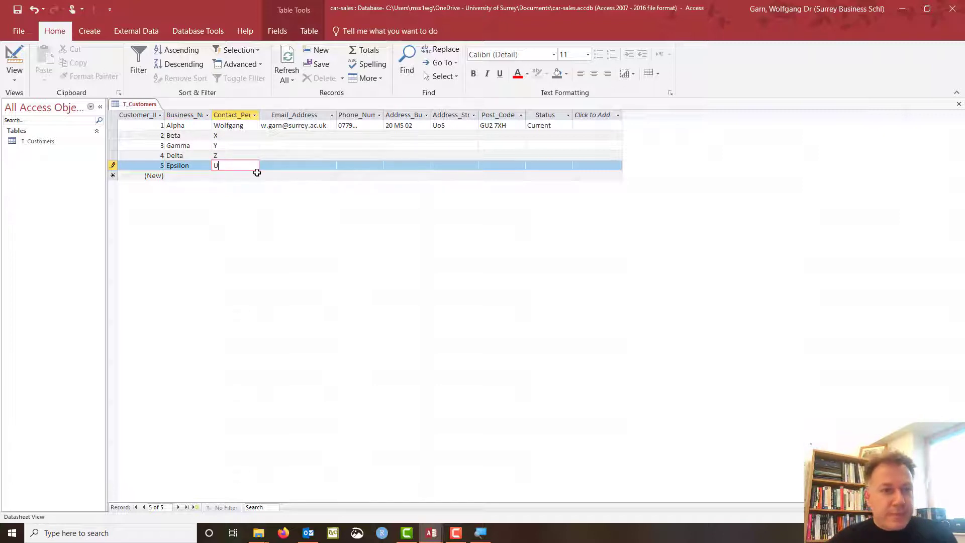
Give Epsilon contact U, and set Beta's status to Current and Gamma's to Potential.
type("U")
left_click(542, 135)
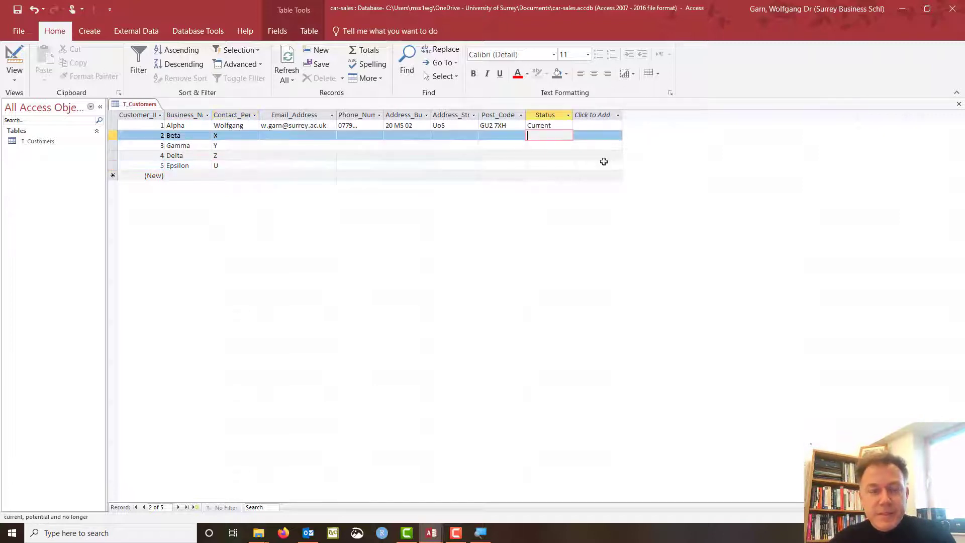
type("Current")
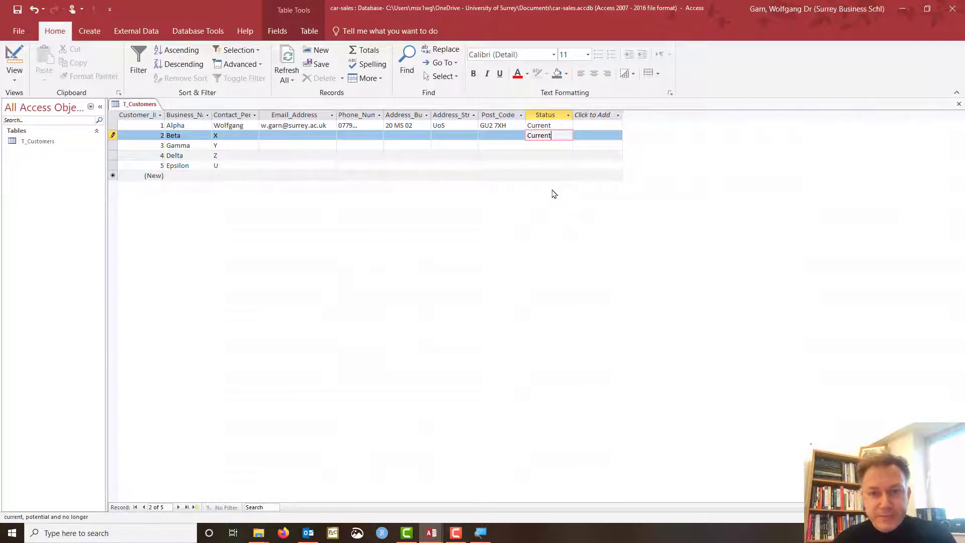
key("Down")
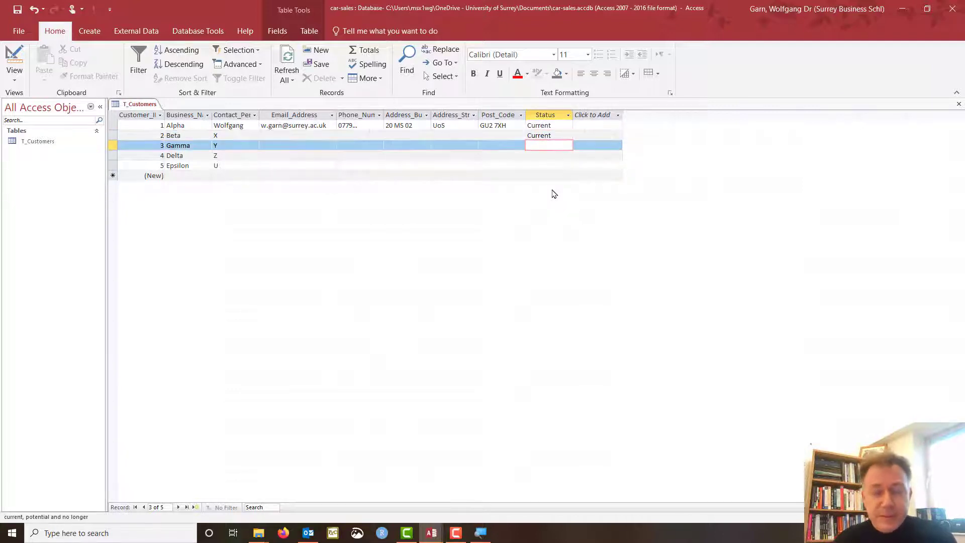
type("Potential")
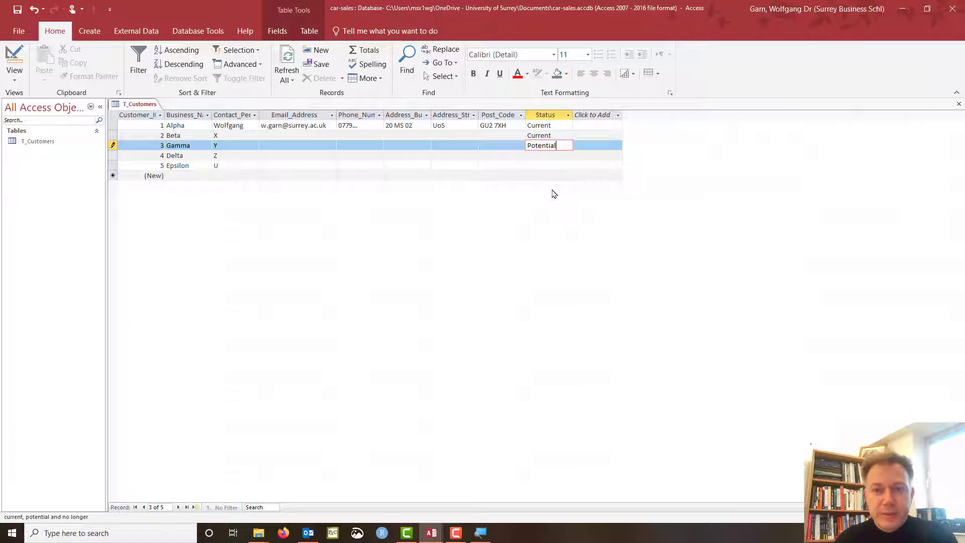
key("Return")
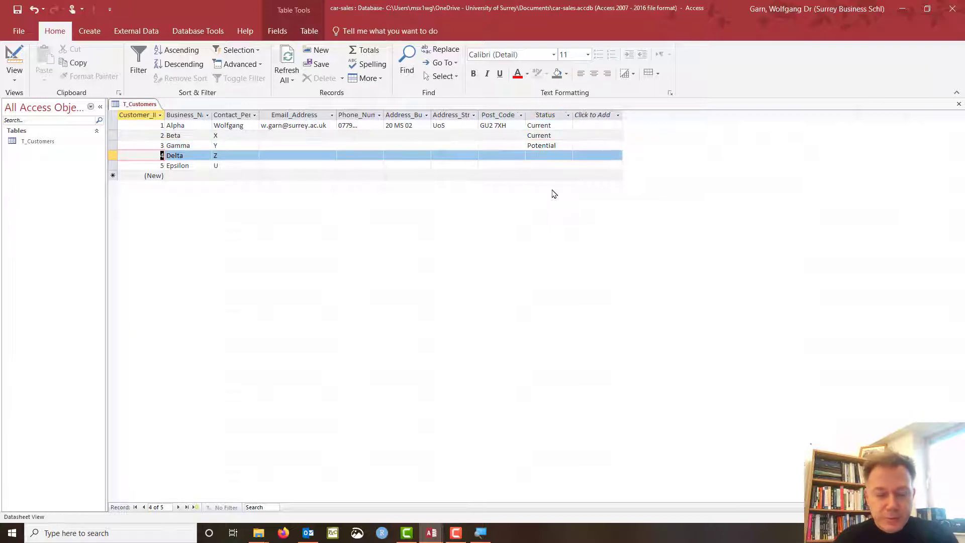
Set Delta's status to No Longer and Epsilon's to Potential.
type("P")
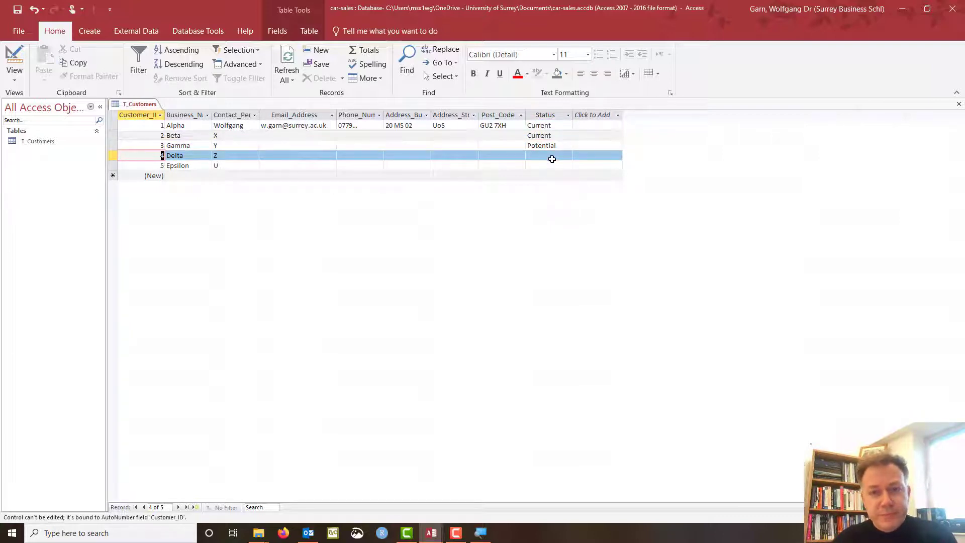
left_click(546, 156)
left_click(544, 155)
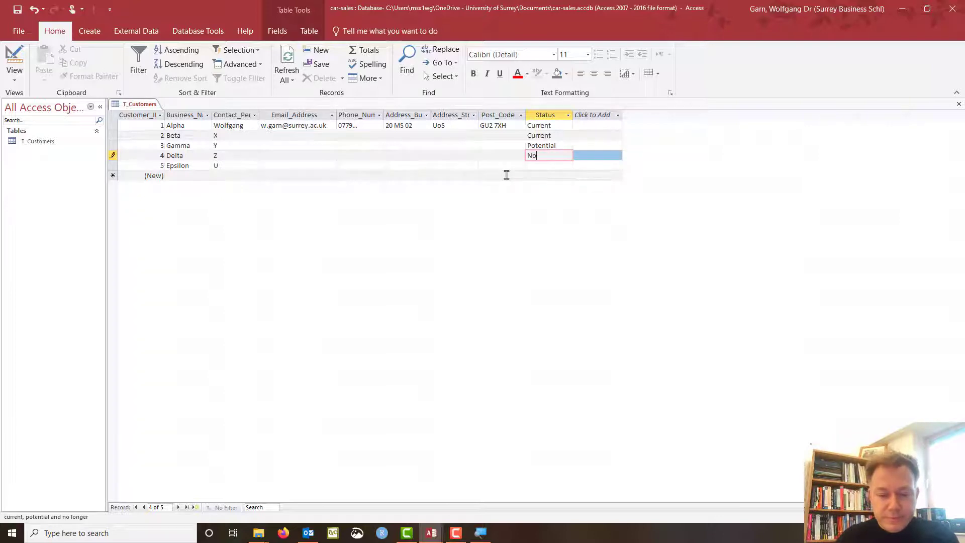
type("No Longer")
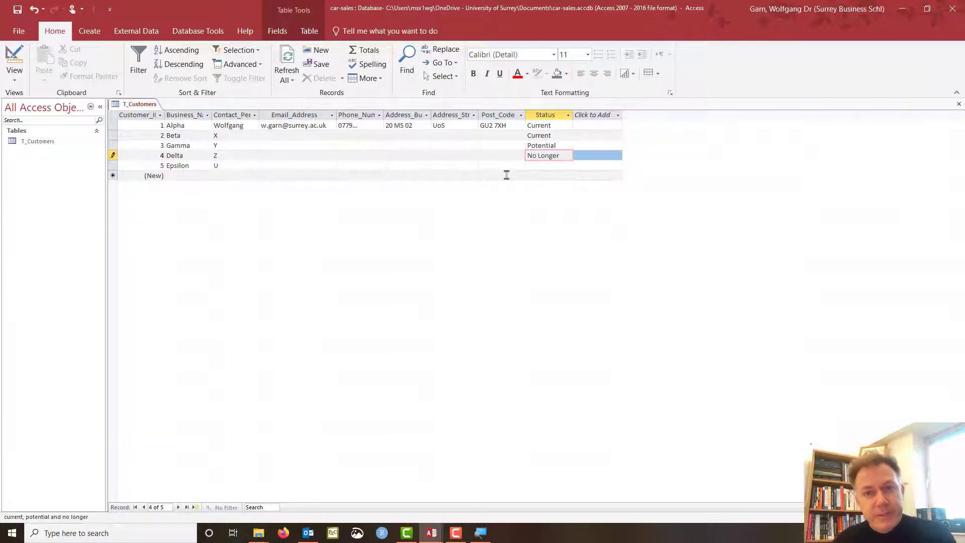
key("Down")
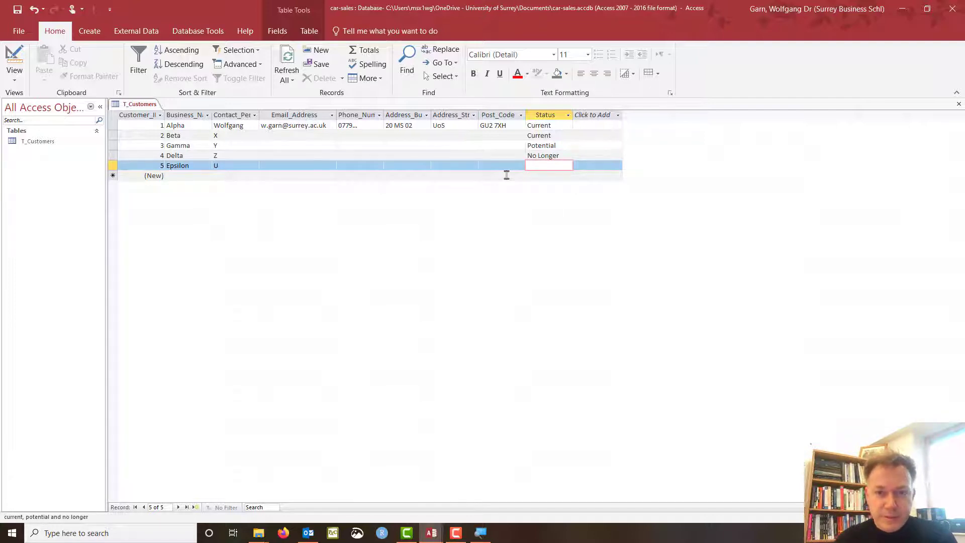
type("Poten")
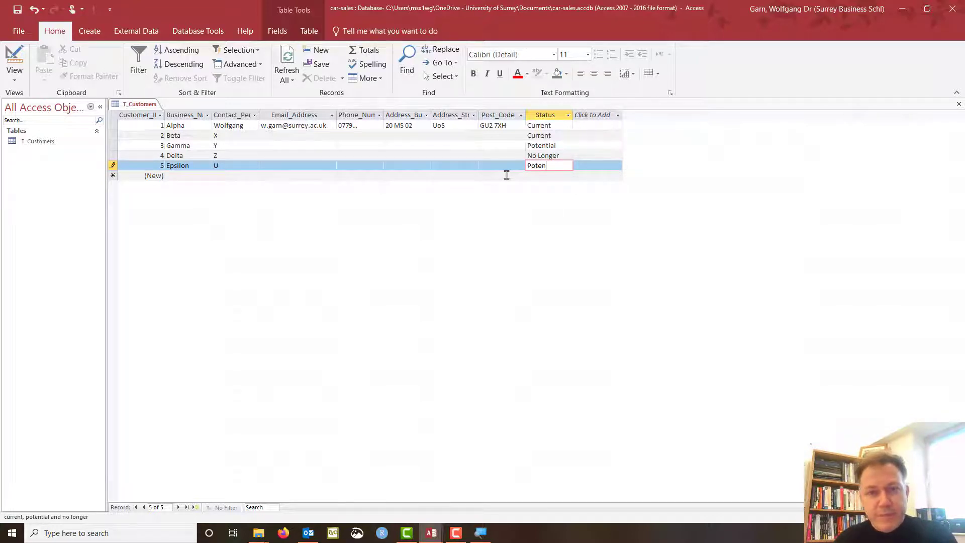
type("tial")
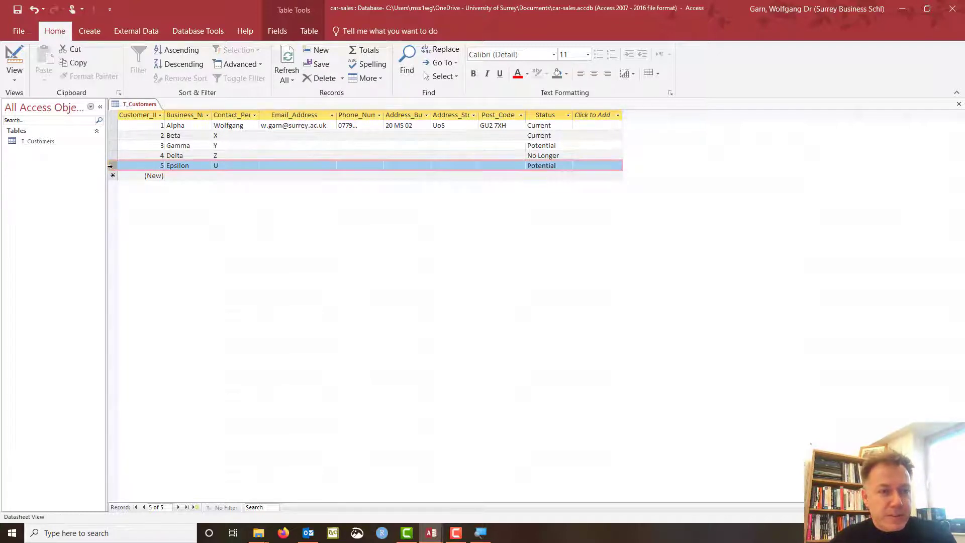
left_click(239, 155)
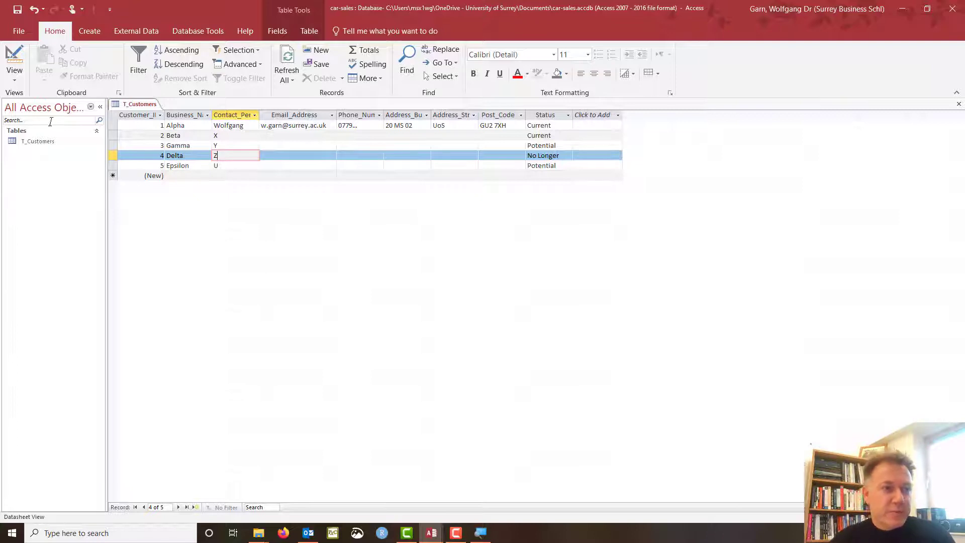
Close T_Customers from Design View, saving its layout changes.
left_click(14, 59)
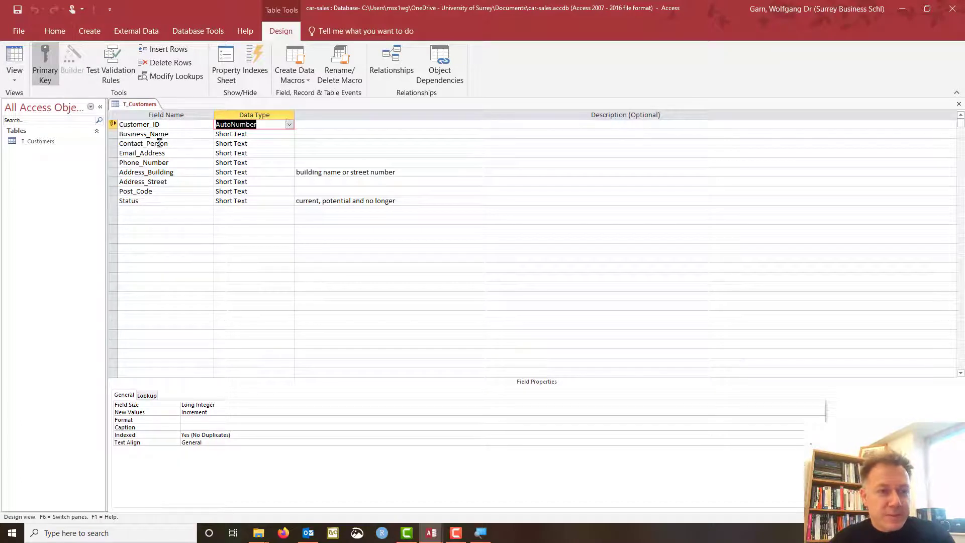
right_click(129, 105)
left_click(158, 123)
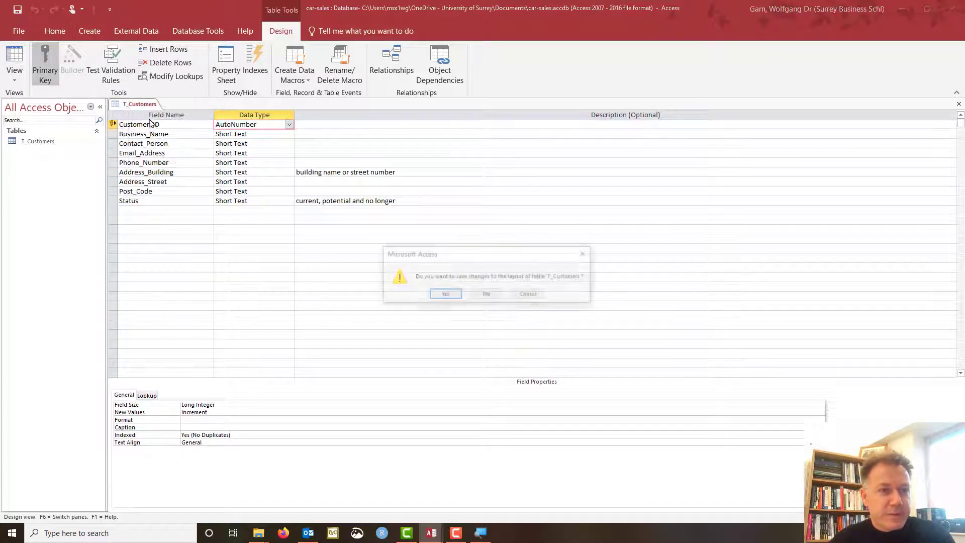
left_click(442, 295)
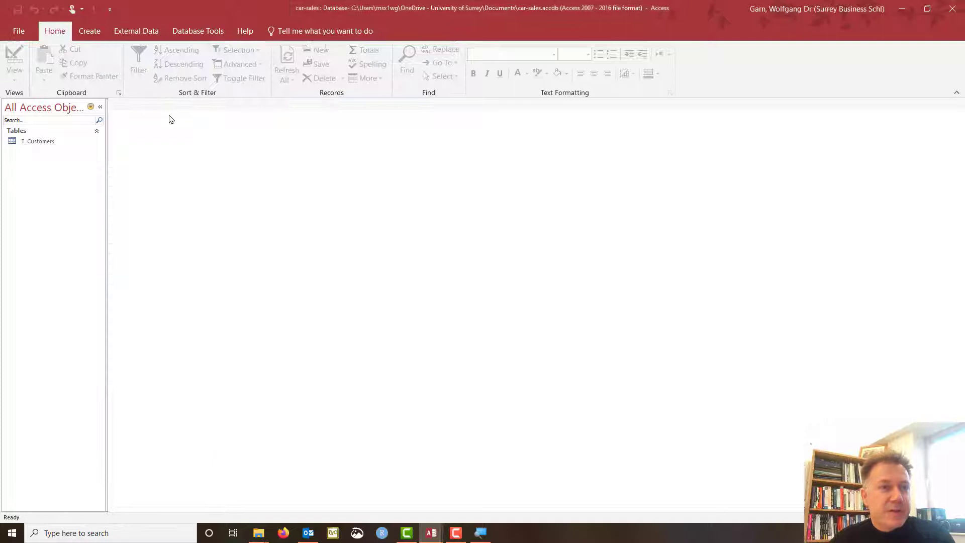
Create a new blank table and save it as T_Vehicles to open Design View.
left_click(93, 33)
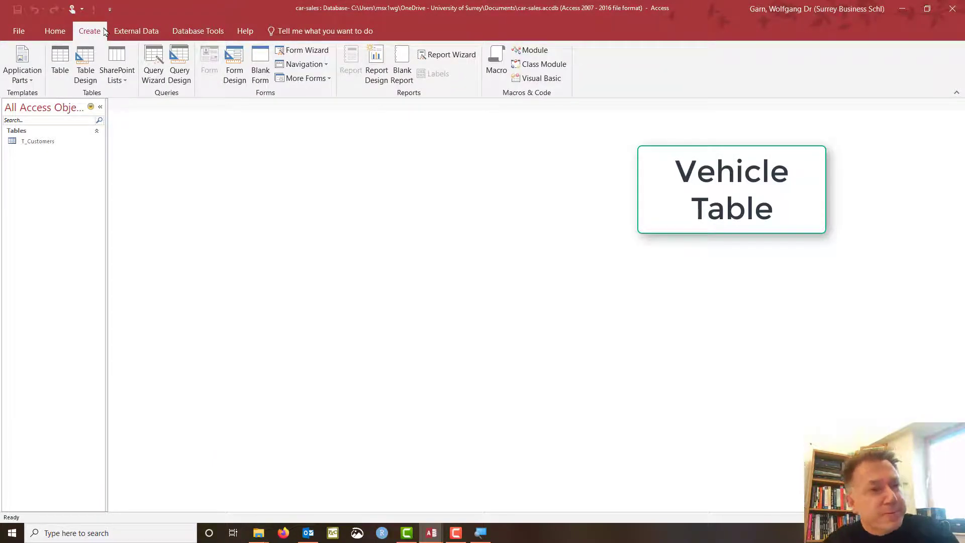
left_click(61, 61)
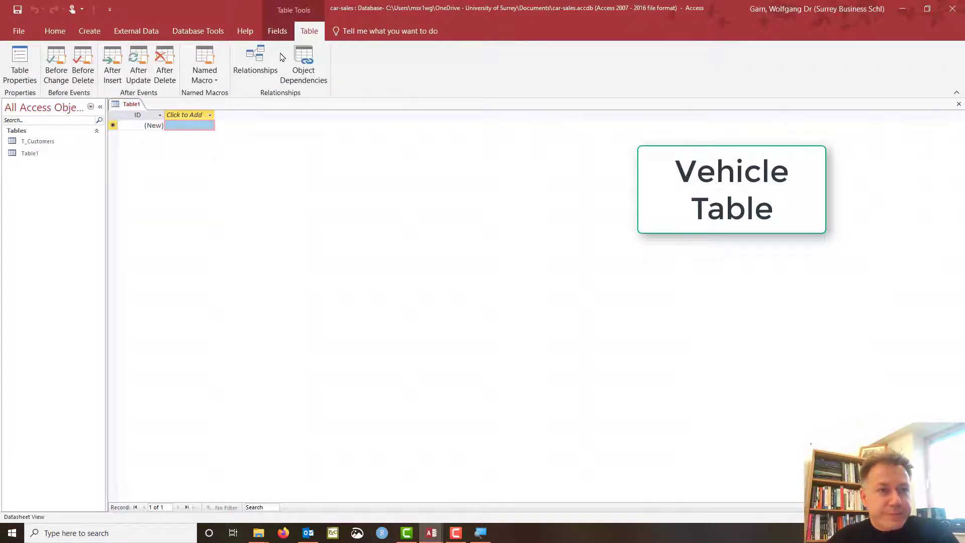
left_click(283, 36)
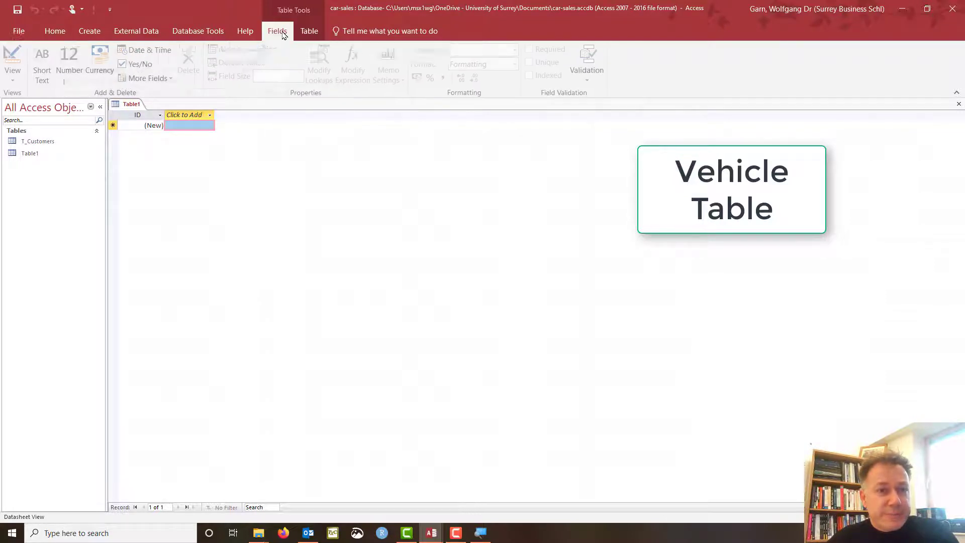
left_click(19, 59)
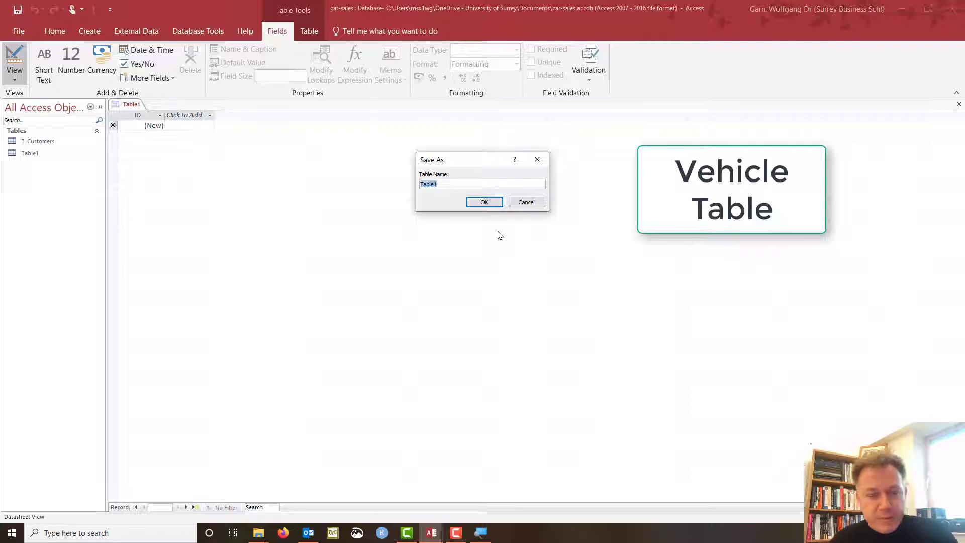
type("V")
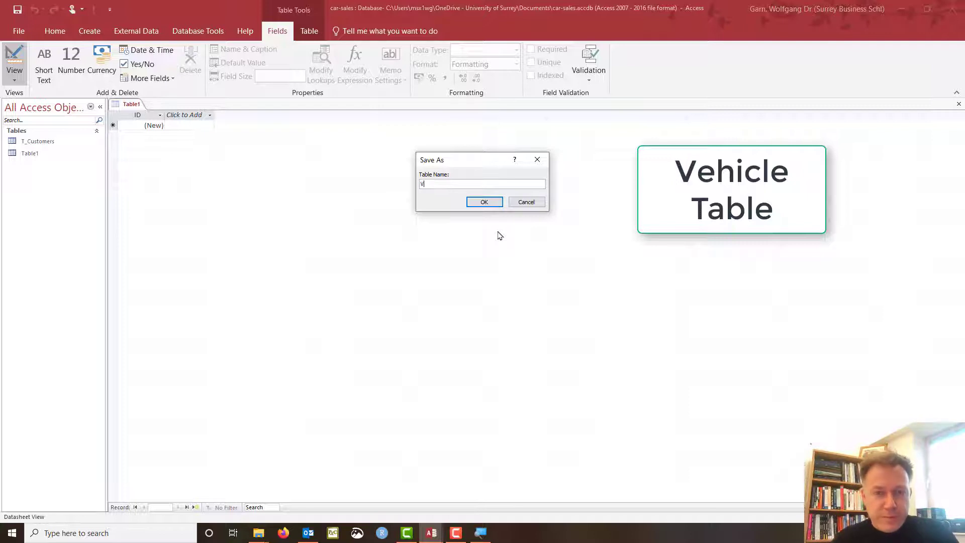
type("_")
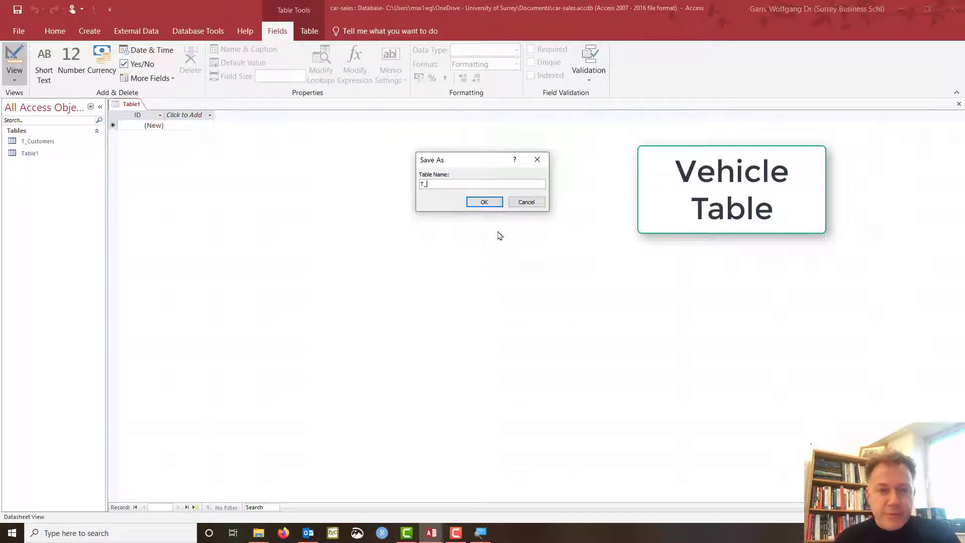
type("ehicles")
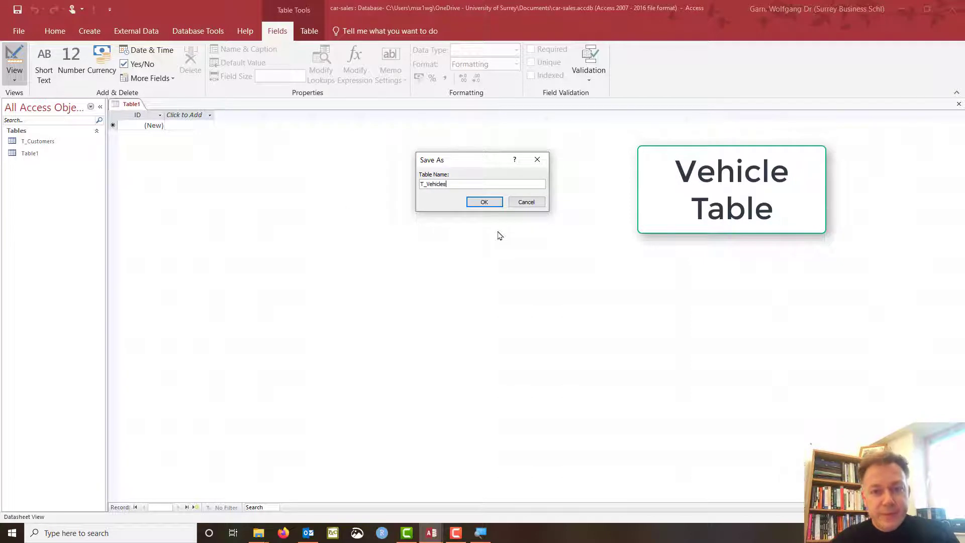
key("Return")
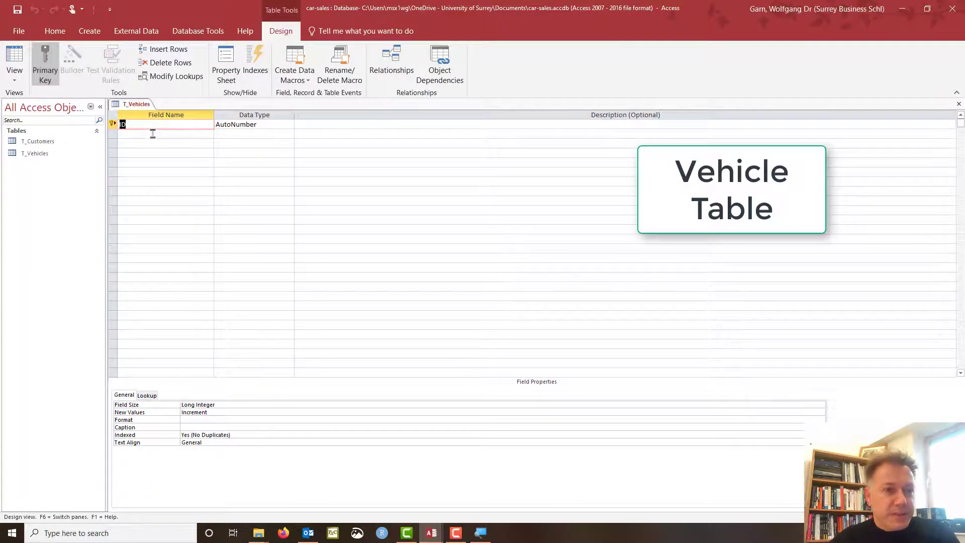
Rename ID to Vehicle_ID and enter the descriptions CX5 and Mazda in the next two rows.
type("Vehi")
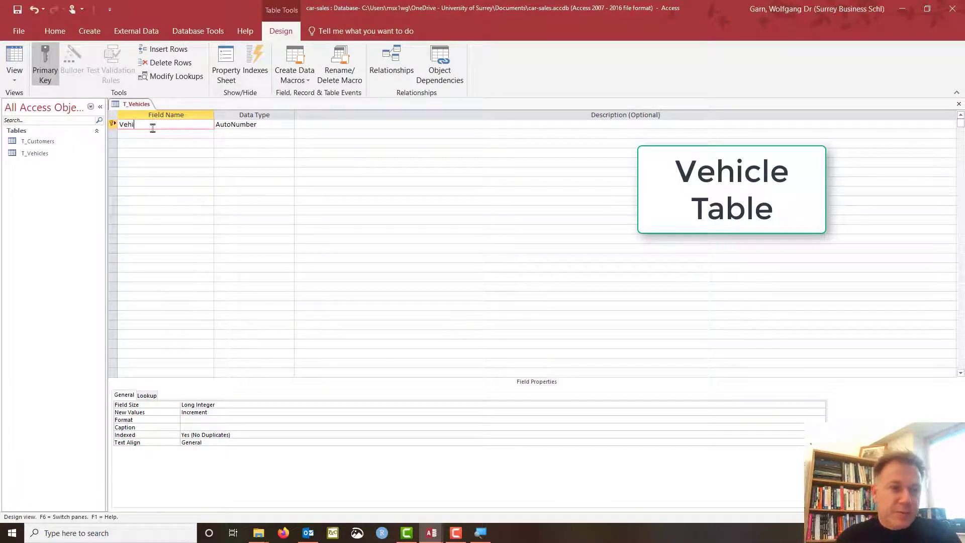
type("cle_ID")
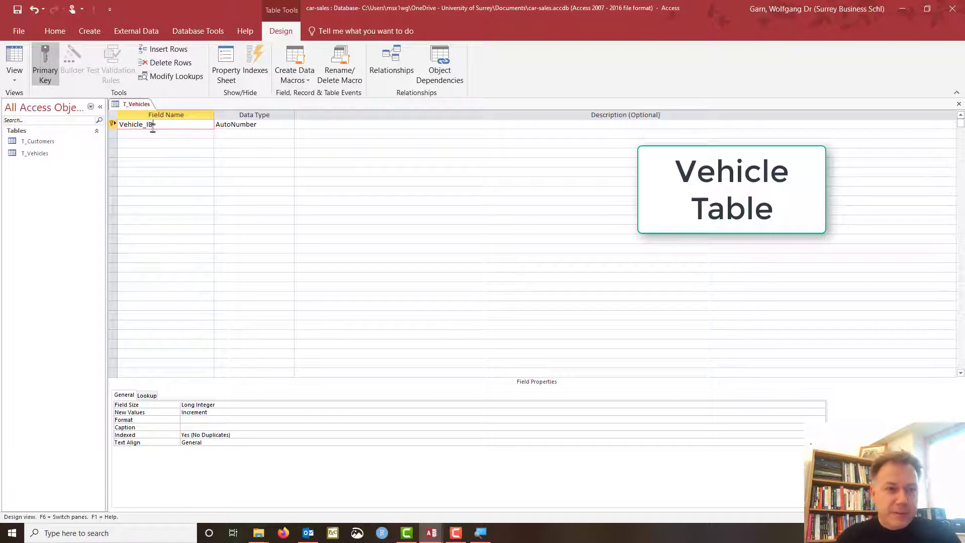
key("Tab")
key("Tab")
key("Tab")
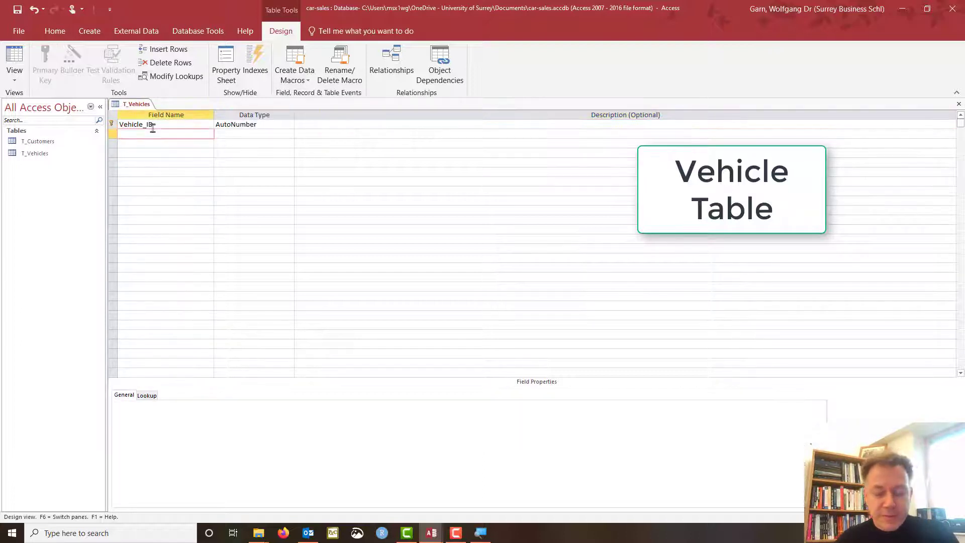
key("Tab")
key("Tab")
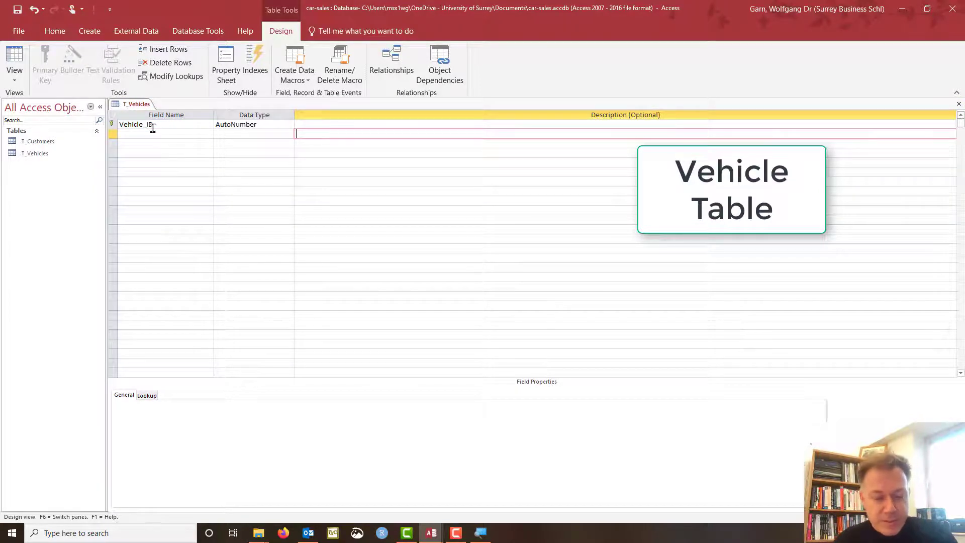
type("c")
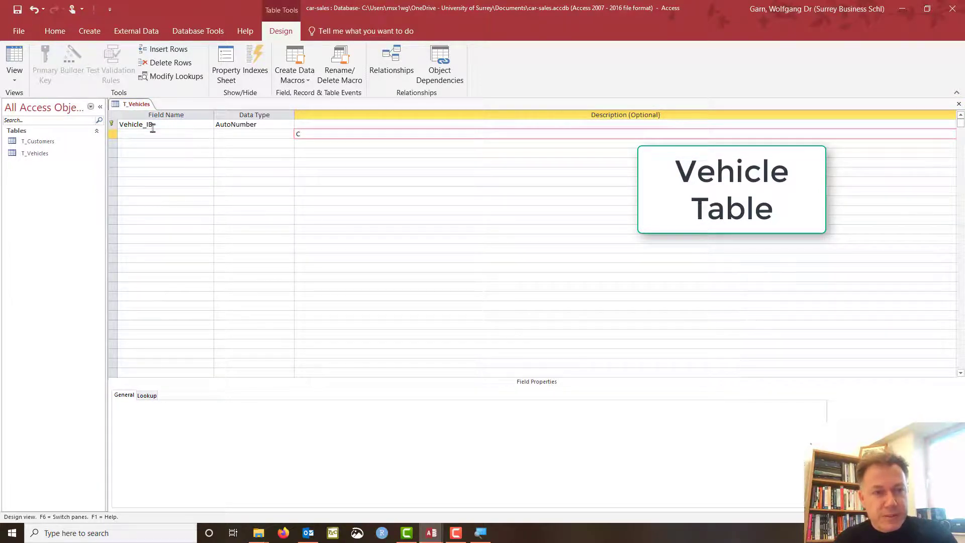
type("X5")
key("Down")
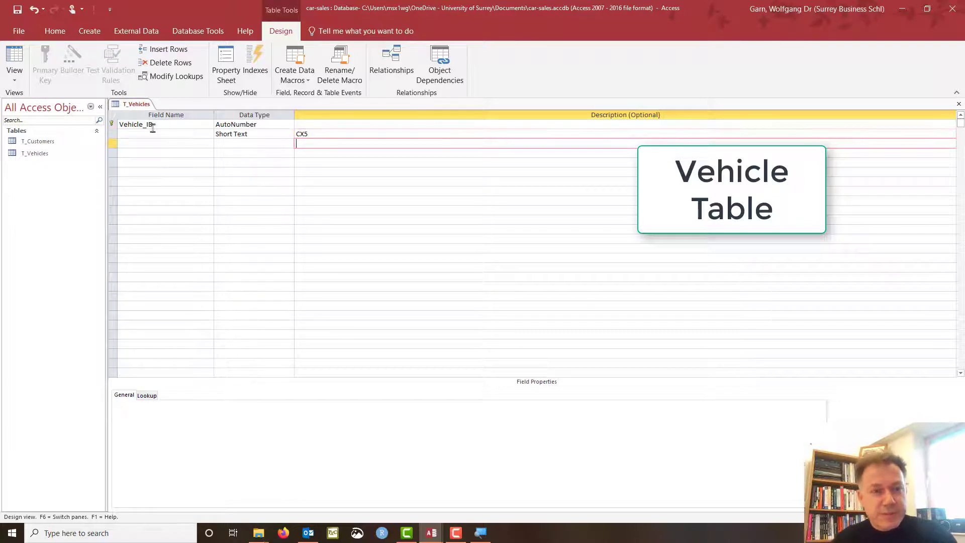
type("Mazda")
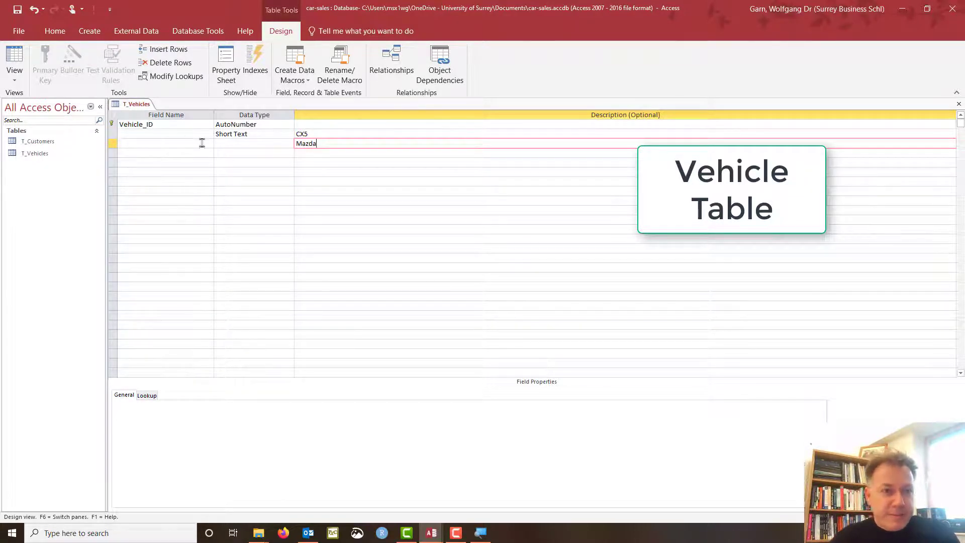
left_click(235, 143)
Name the second and third fields Model and Manufacturer.
left_click(184, 134)
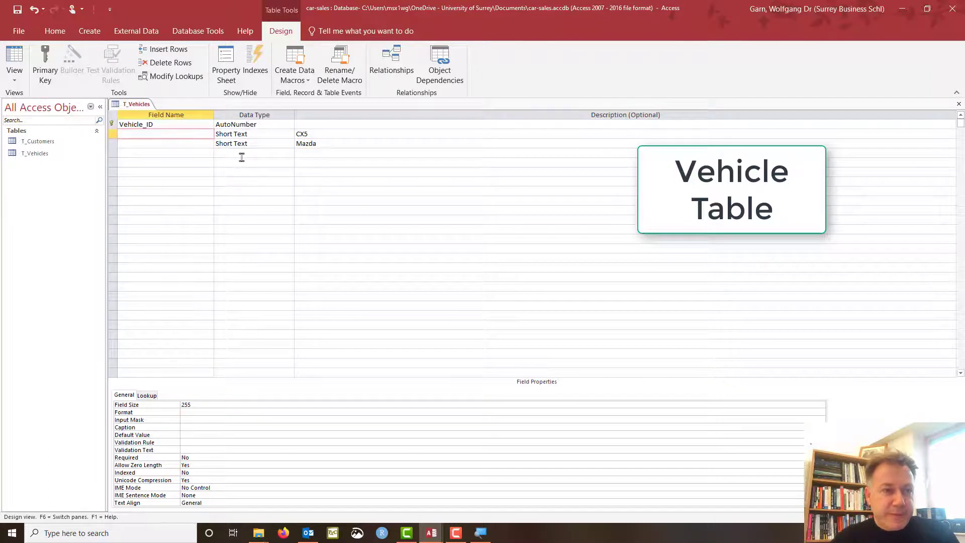
type("Model")
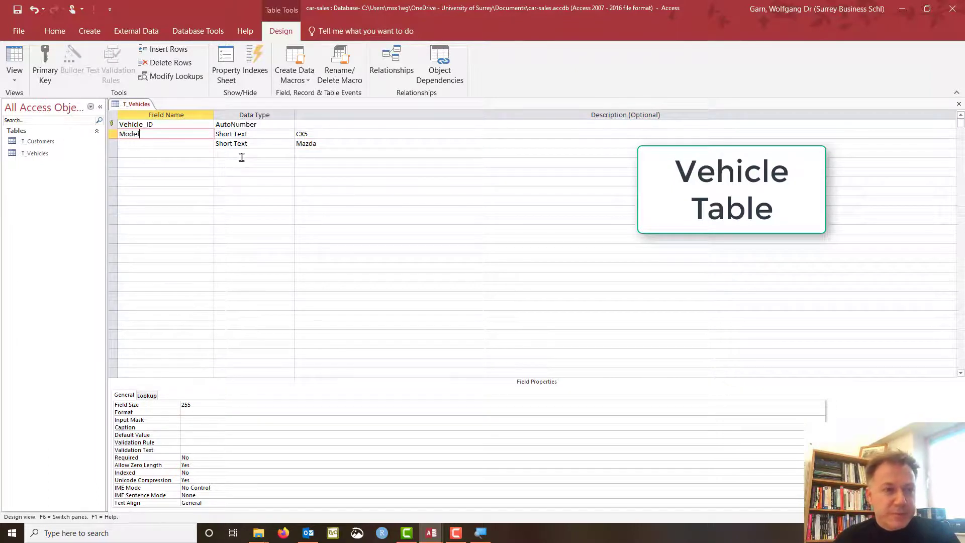
key("Down")
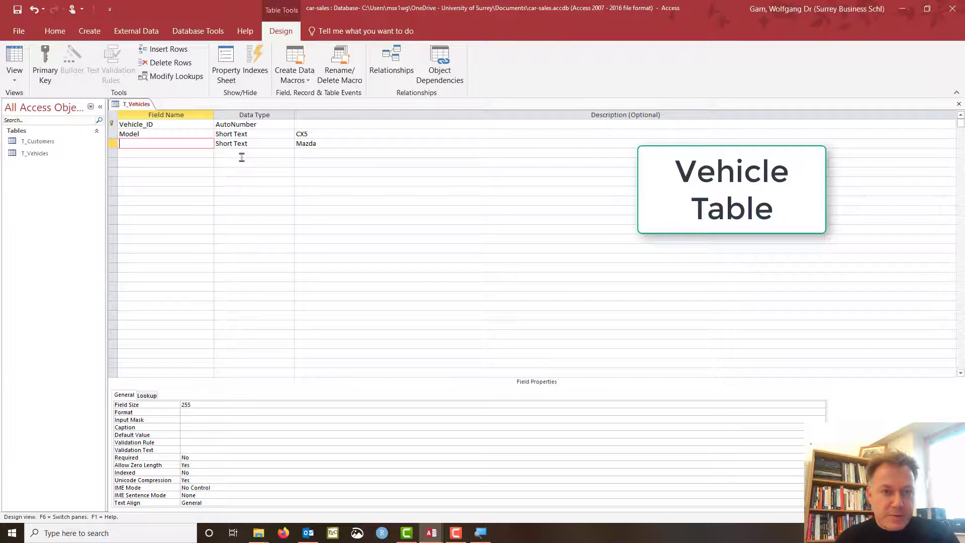
type("Manu")
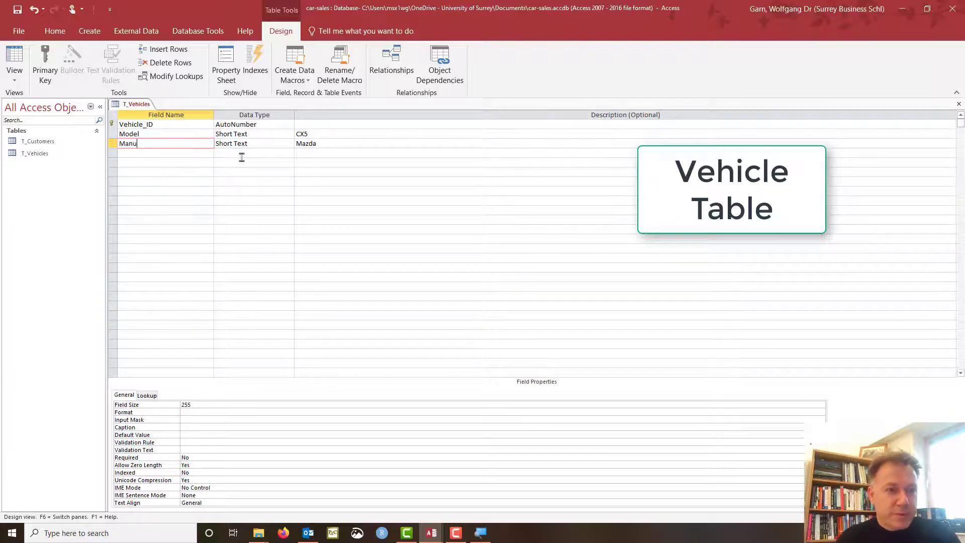
type("facturer")
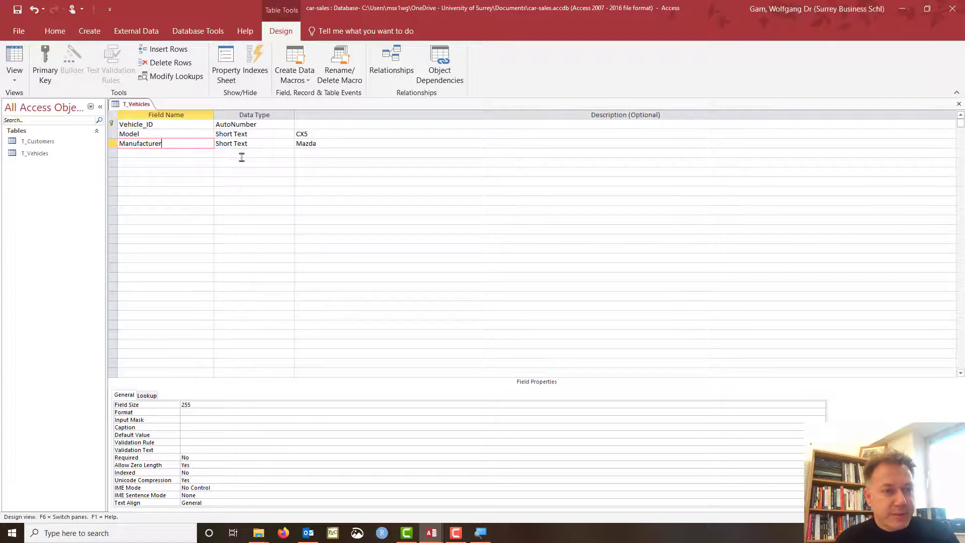
key("Tab")
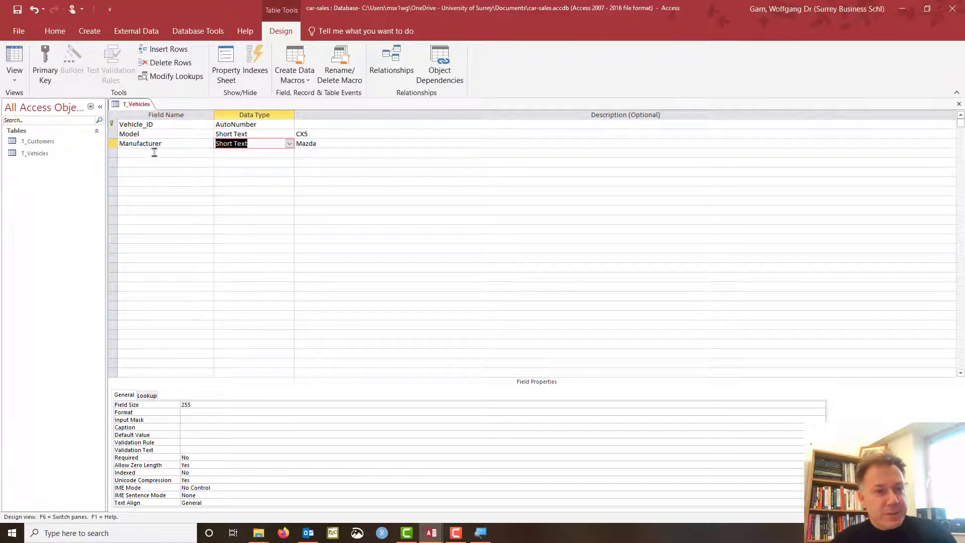
Add a fourth field named Price with the Currency data type.
left_click(155, 153)
left_click(313, 153)
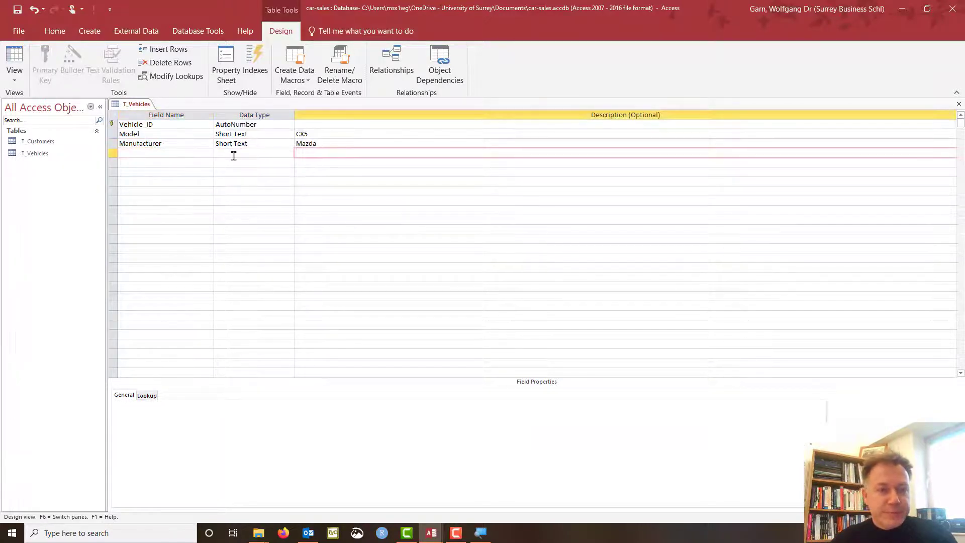
left_click(138, 153)
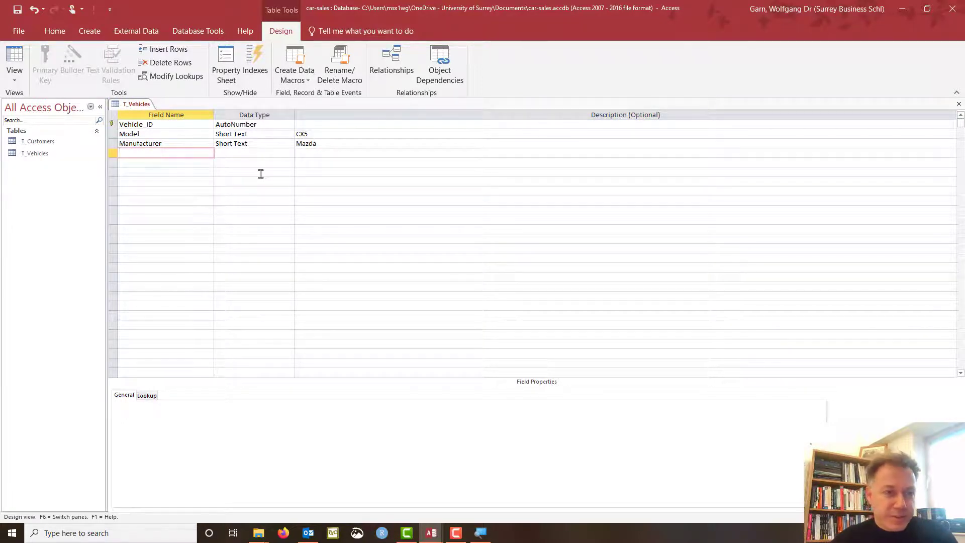
type("Price")
key("Tab")
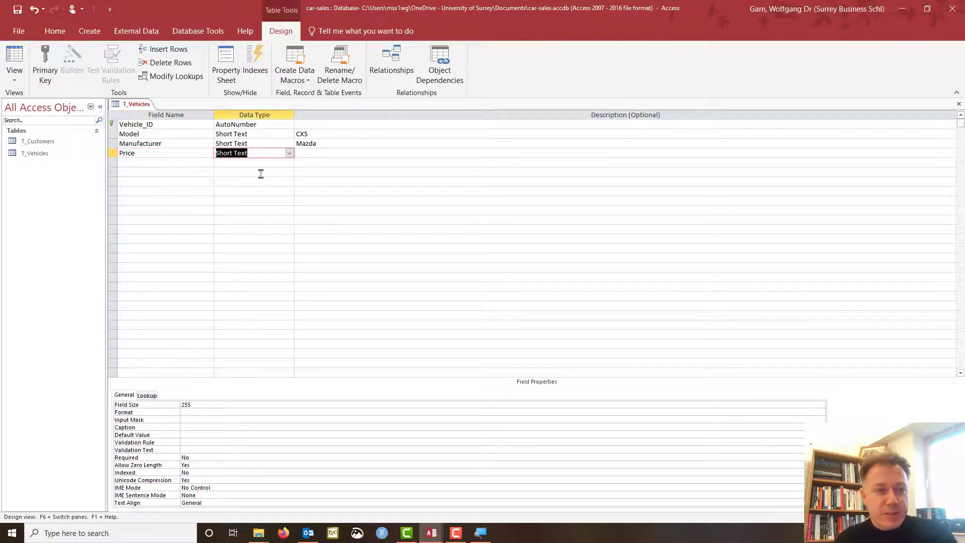
type("currency")
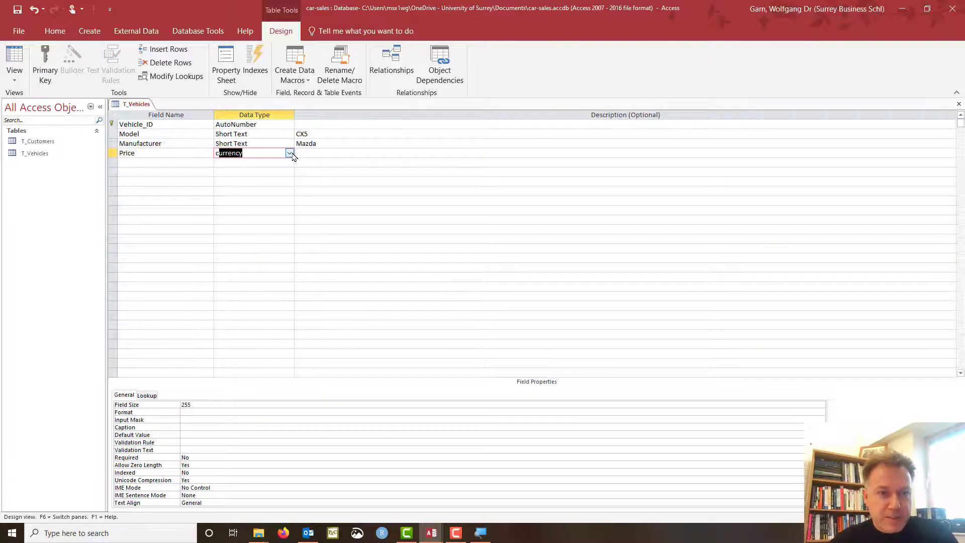
left_click(289, 153)
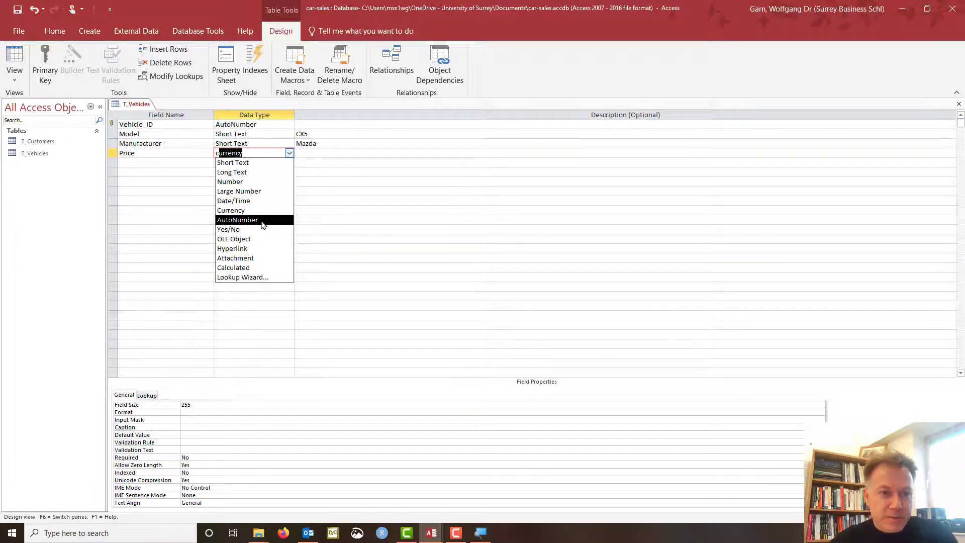
left_click(257, 211)
left_click(307, 152)
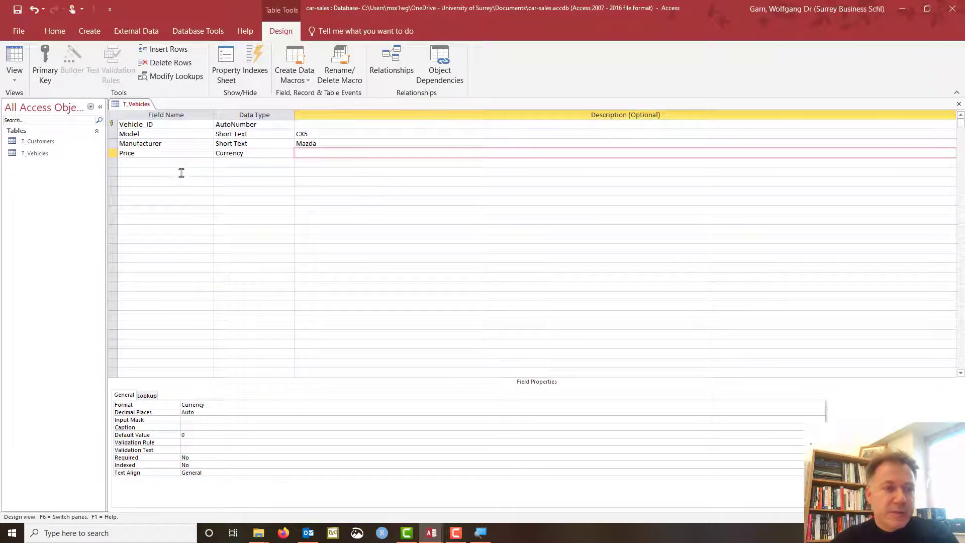
left_click(144, 163)
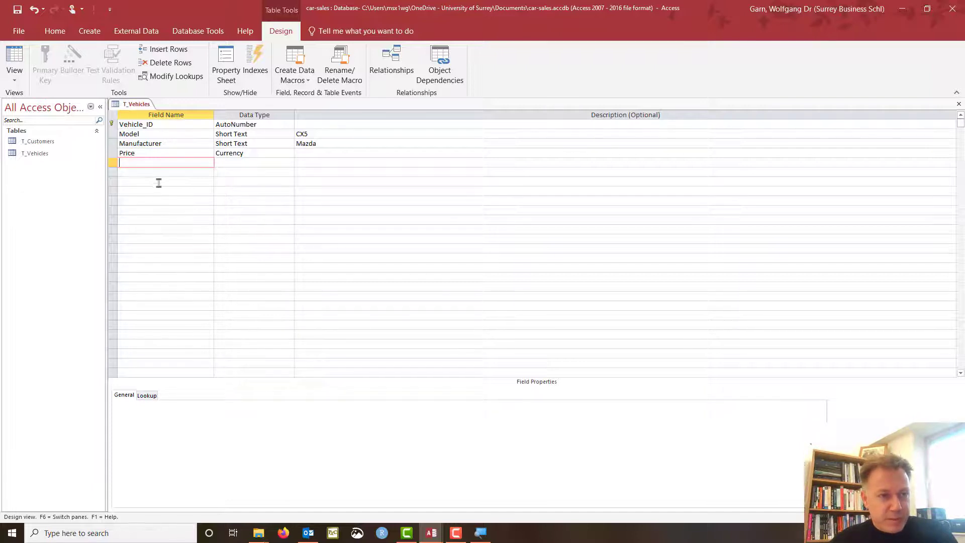
Add a Short Text Fuel_Type field with the description 'Diesel, electric, petrol, LPG'.
type("Fuel")
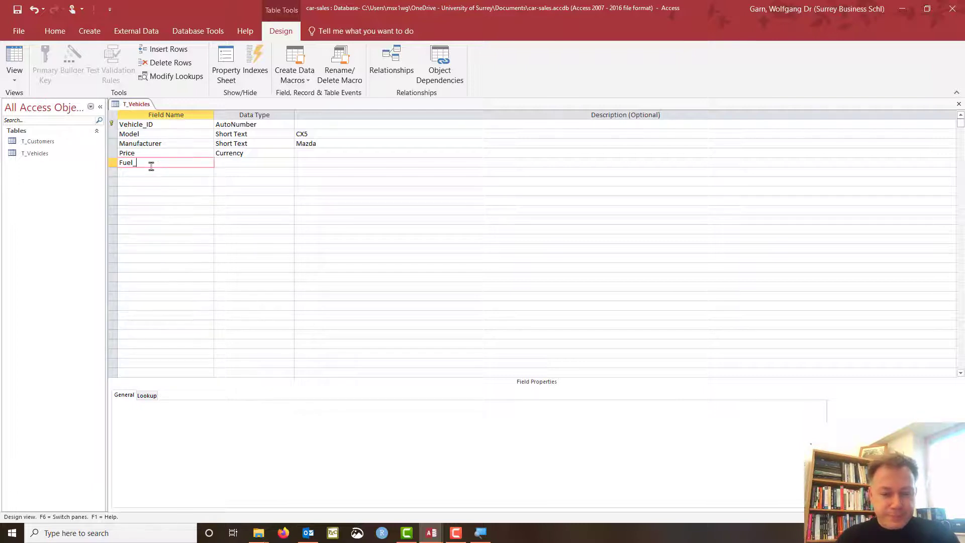
type("_Type")
key("Tab")
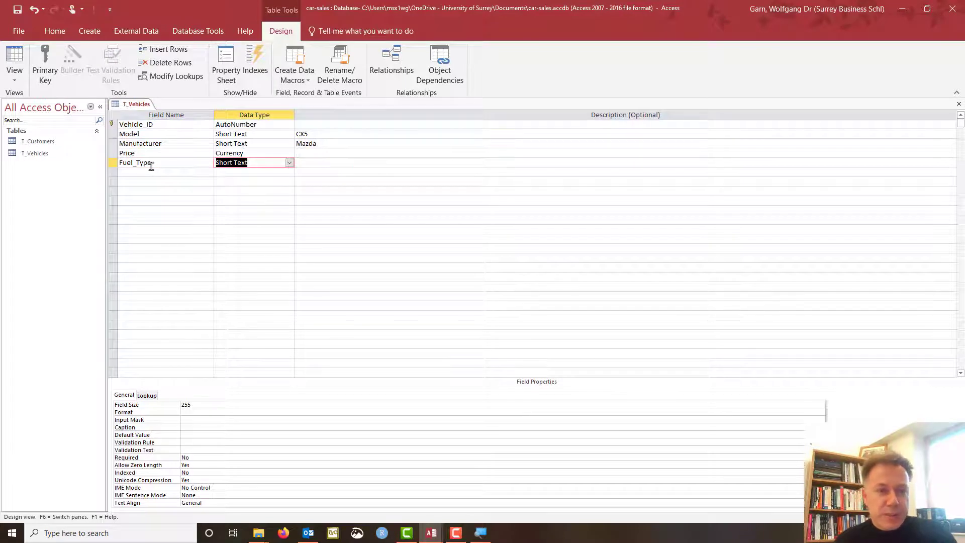
key("Tab")
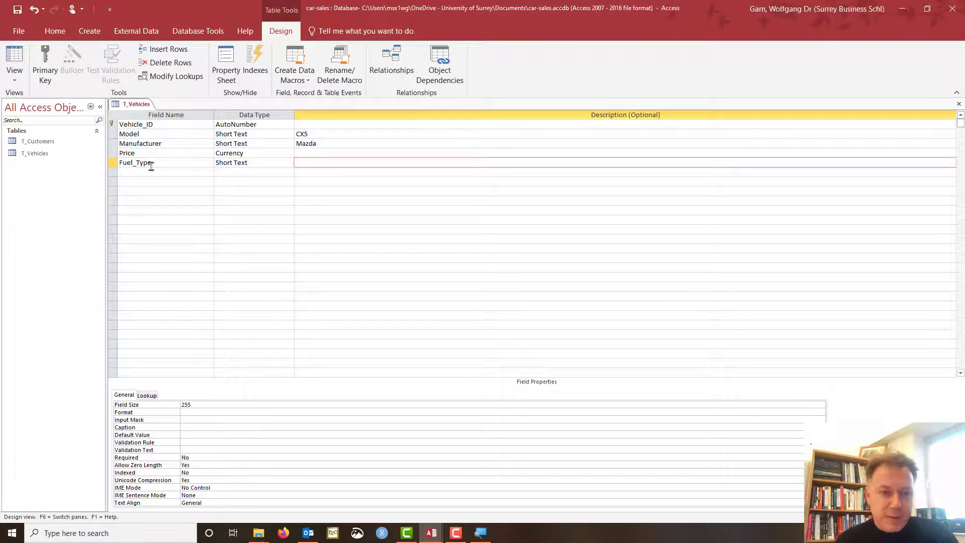
type("Di")
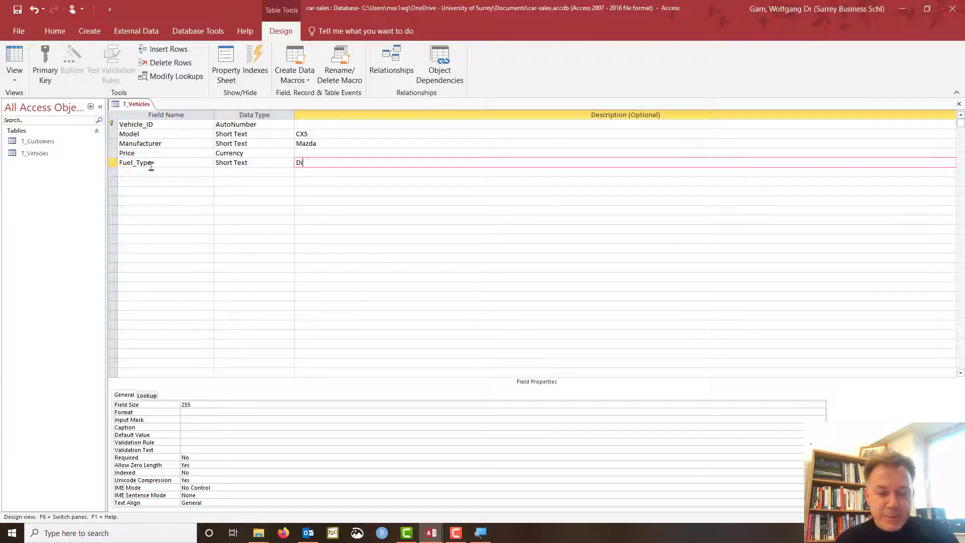
type("esel")
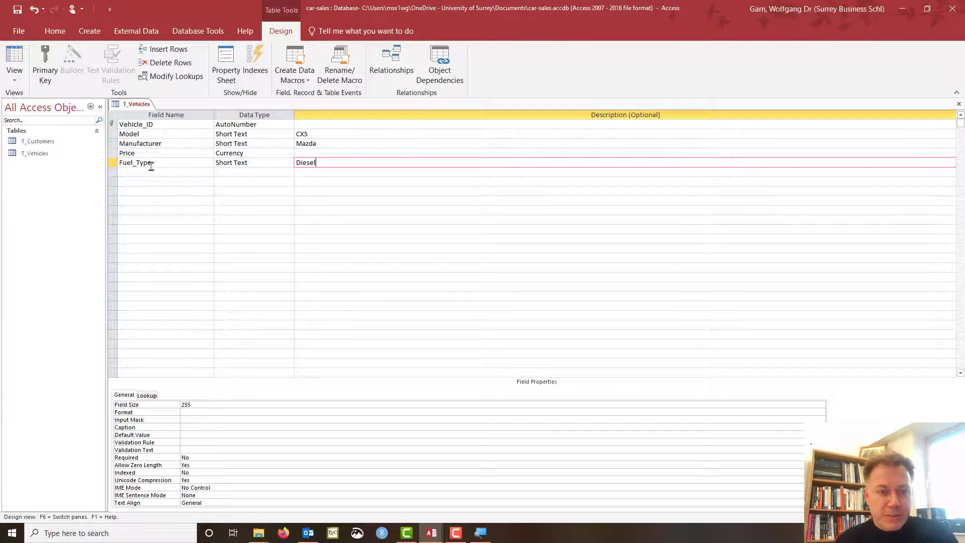
type(",")
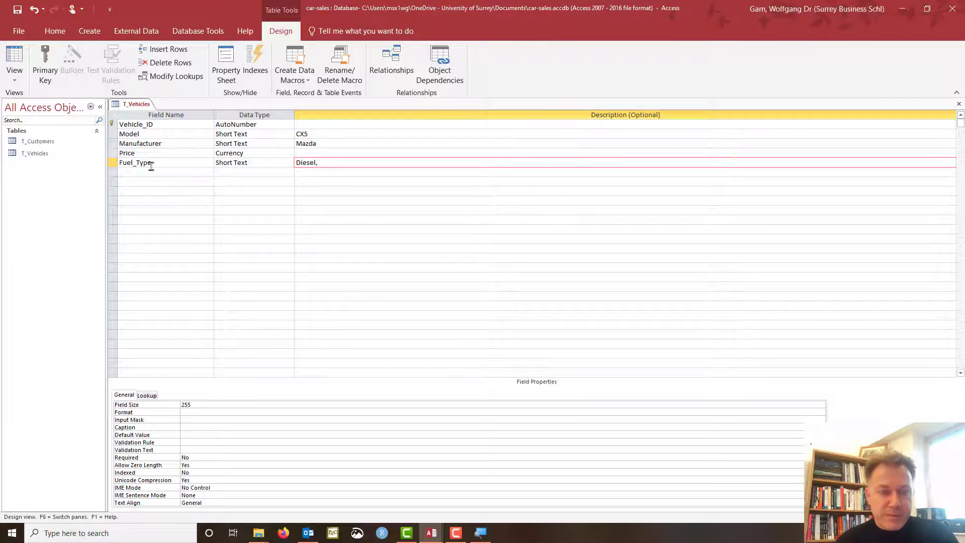
type("electric")
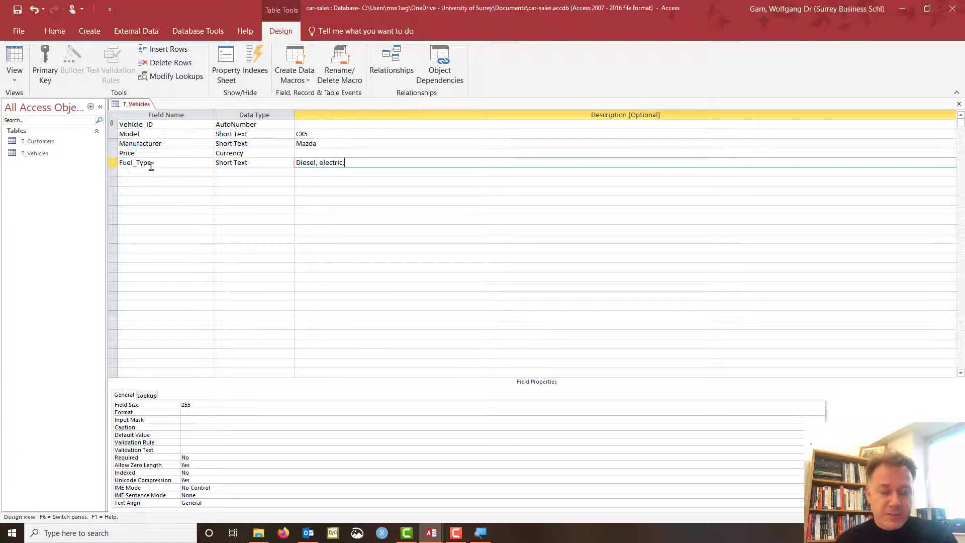
type(", ")
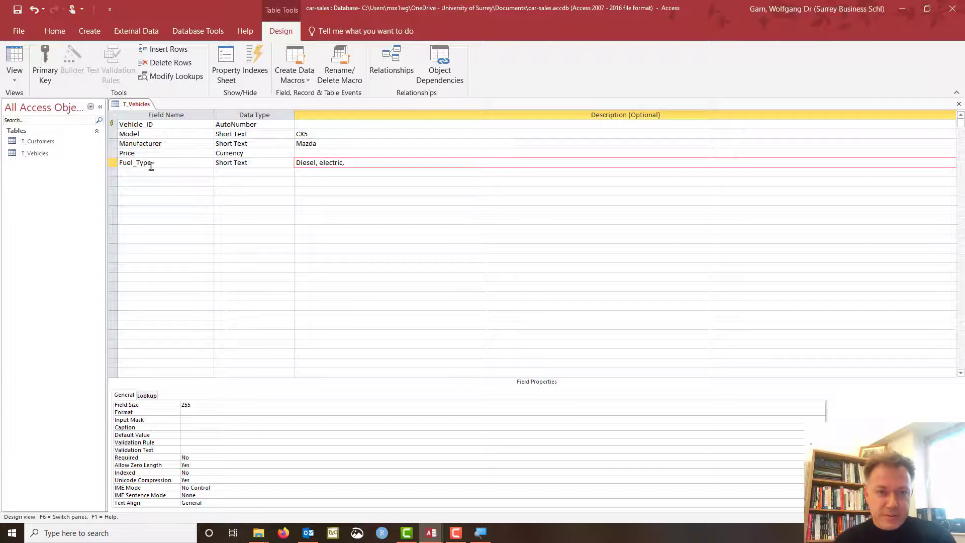
type("petrol")
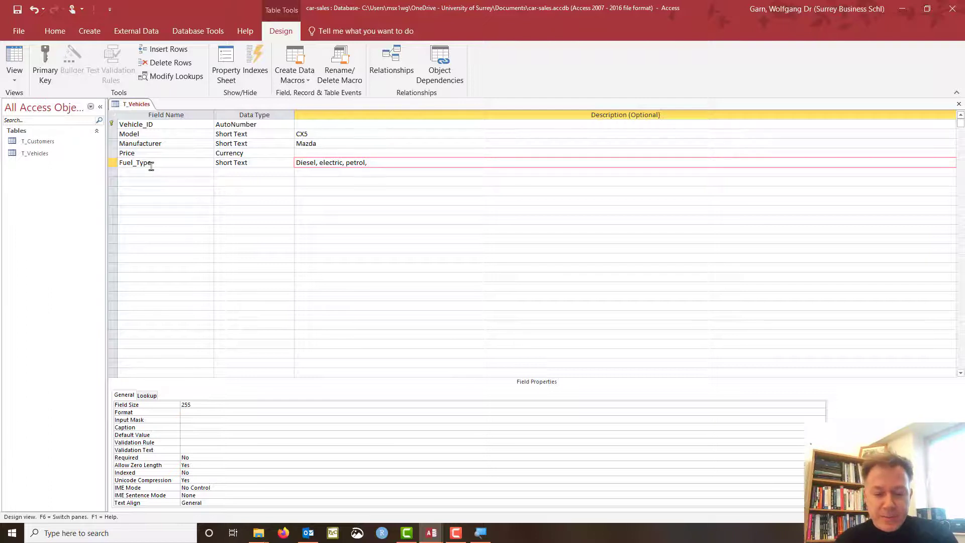
type(", LPG")
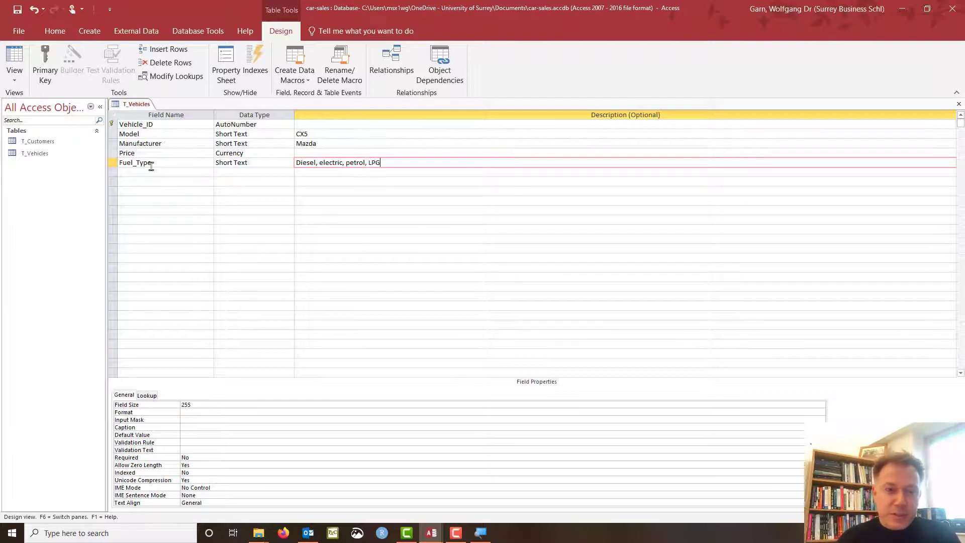
left_click(361, 172)
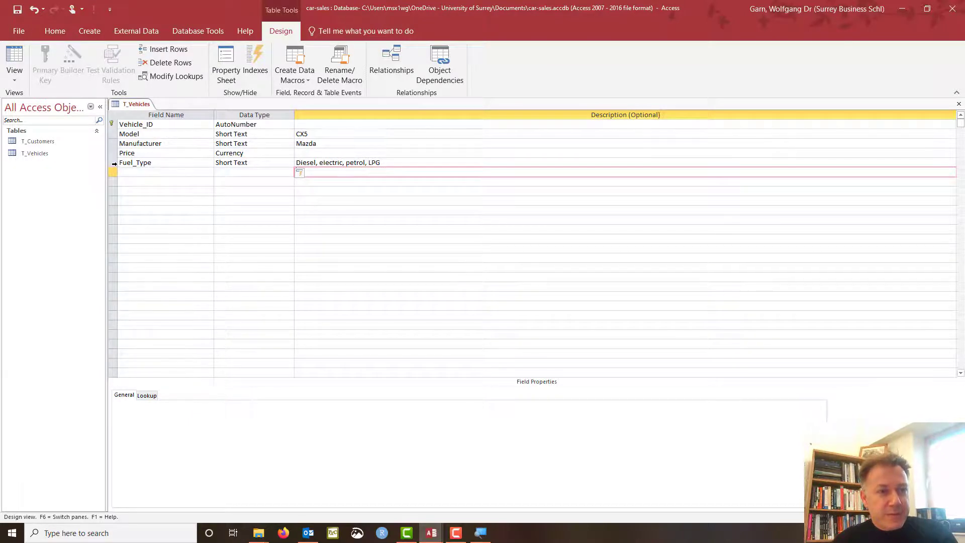
left_click(114, 164)
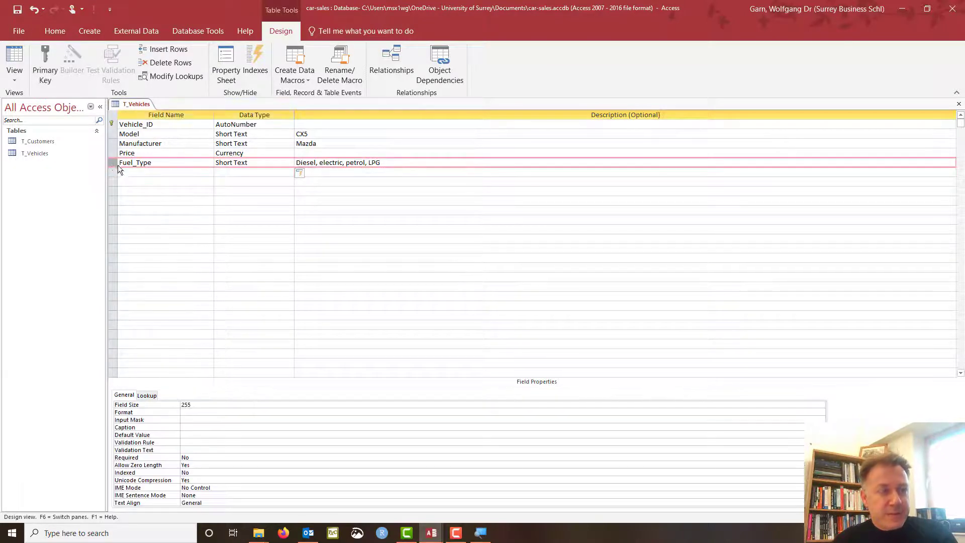
Save T_Vehicles, switch to Datasheet View, and enter CX5 as the first model.
left_click(19, 53)
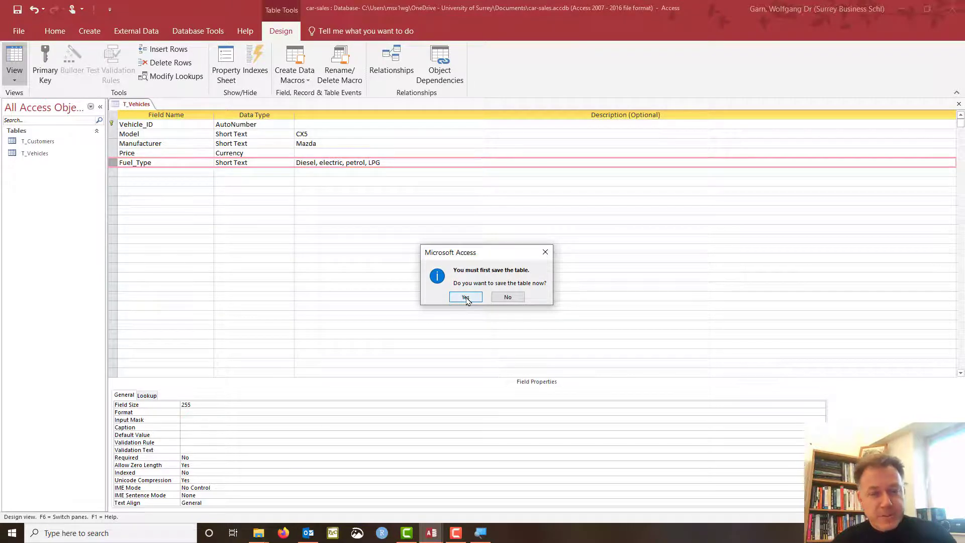
left_click(466, 297)
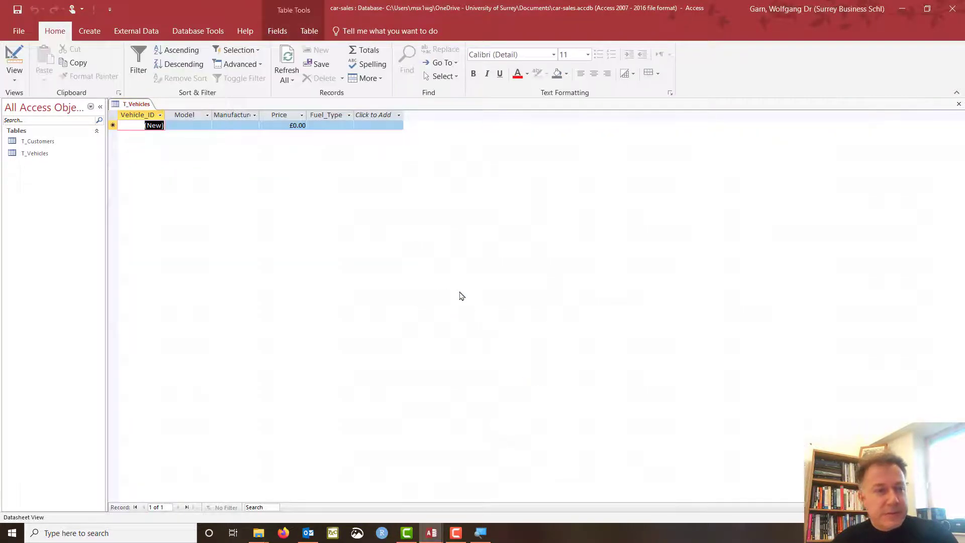
left_click(191, 124)
type("x")
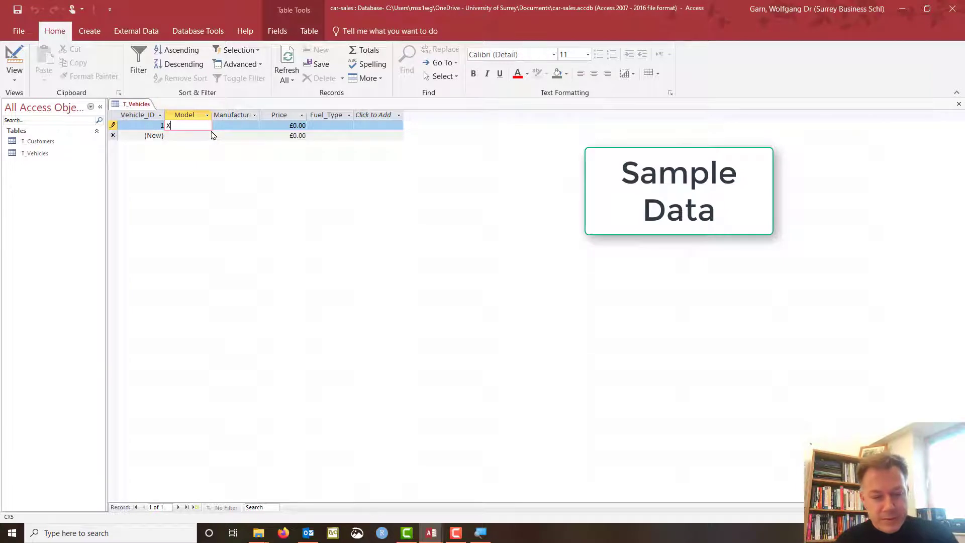
key("BackSpace")
type("CX5")
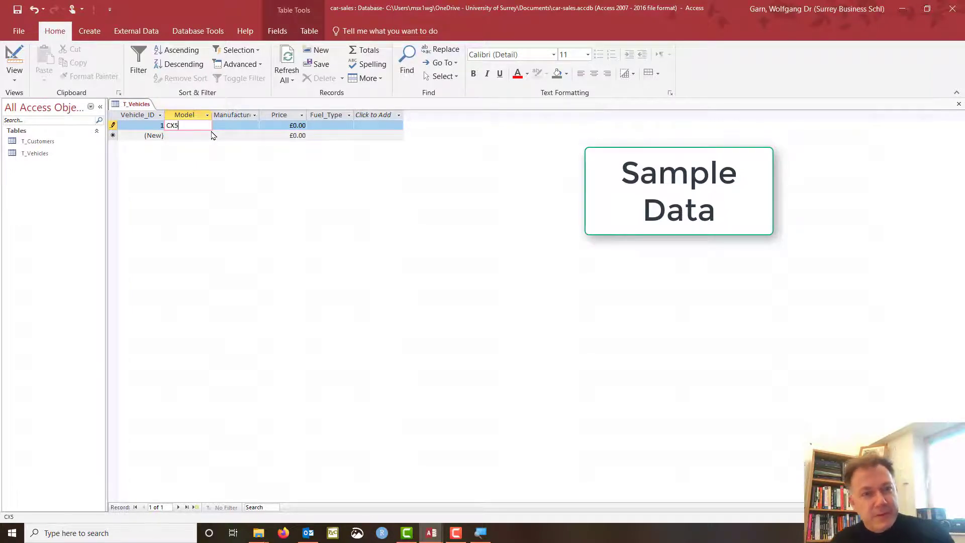
Complete the first record with Mazda, a 25000 price and diesel fuel.
key("Tab")
type("Mazda")
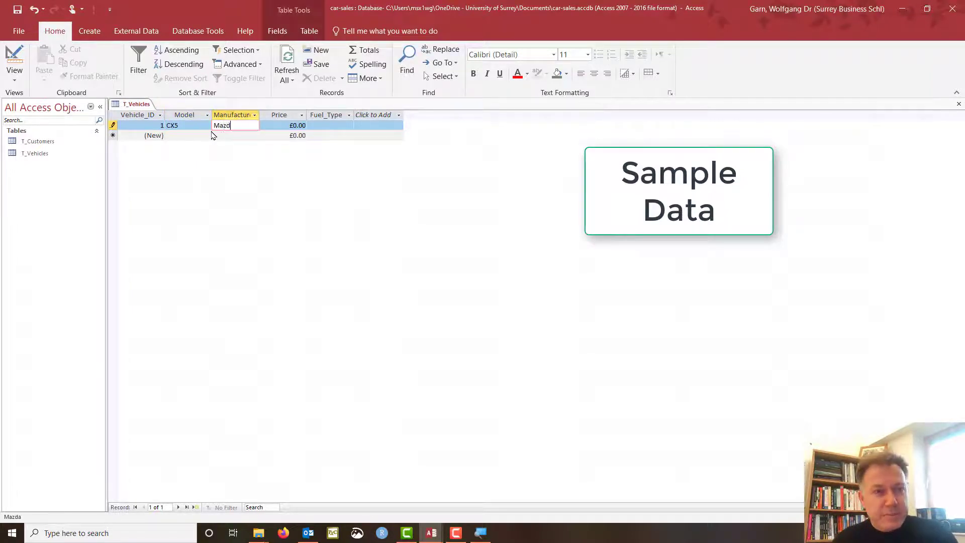
key("Tab")
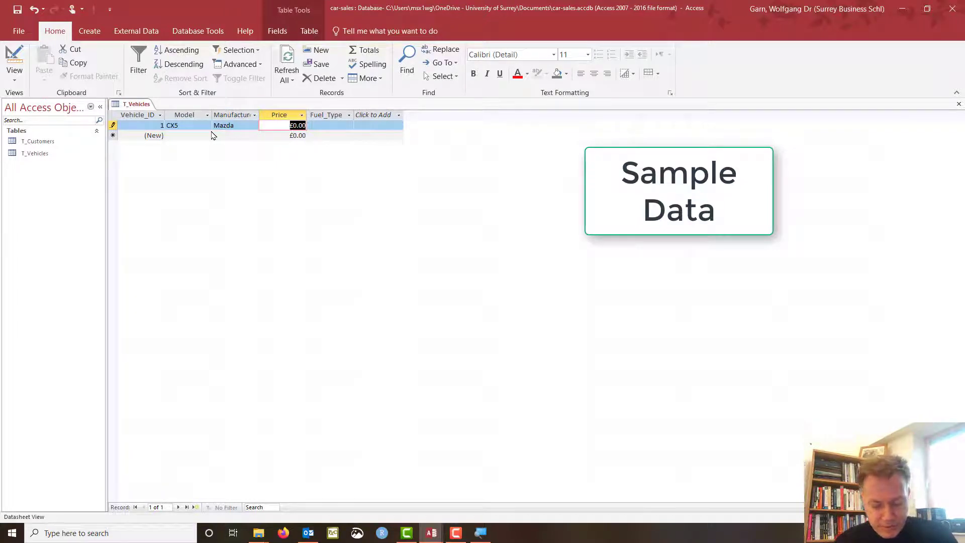
type("25000")
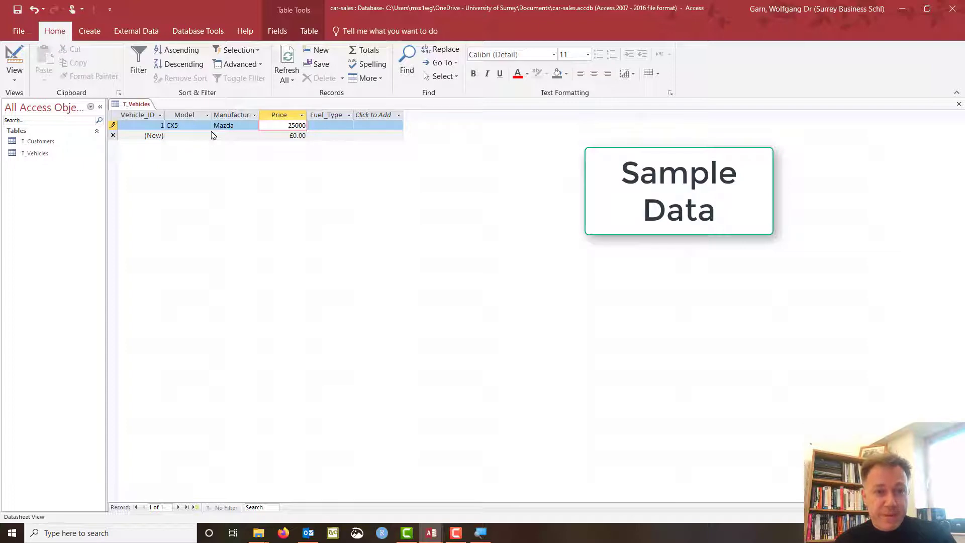
key("Tab")
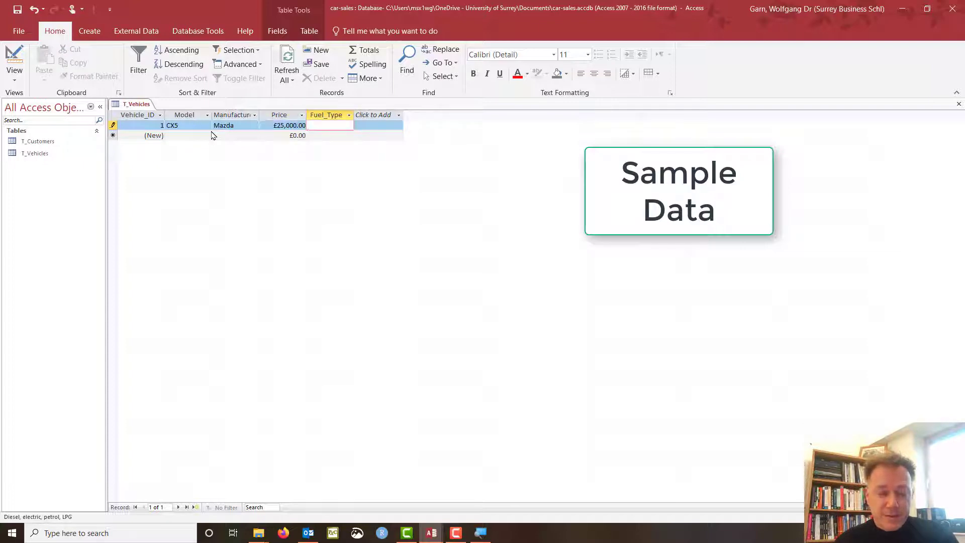
type("diesel")
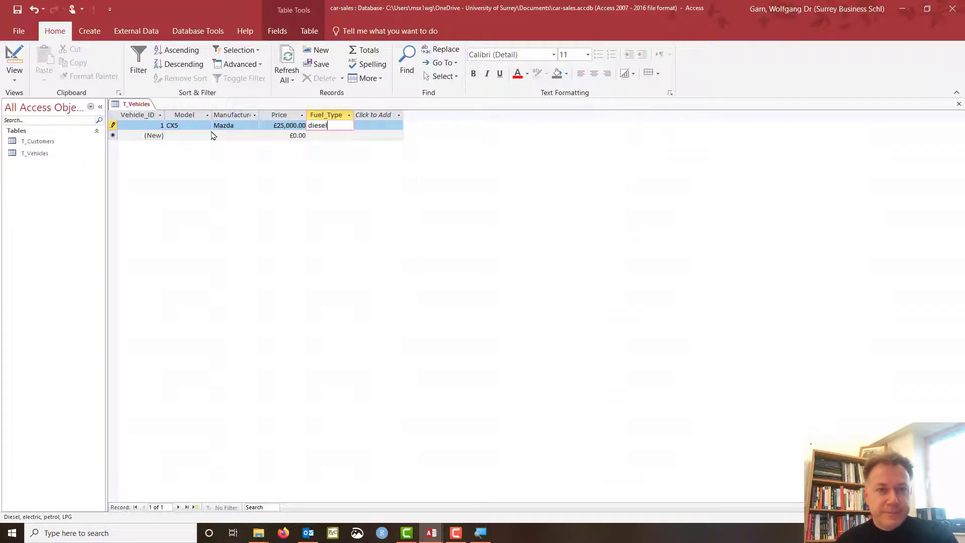
key("Tab")
key("Tab")
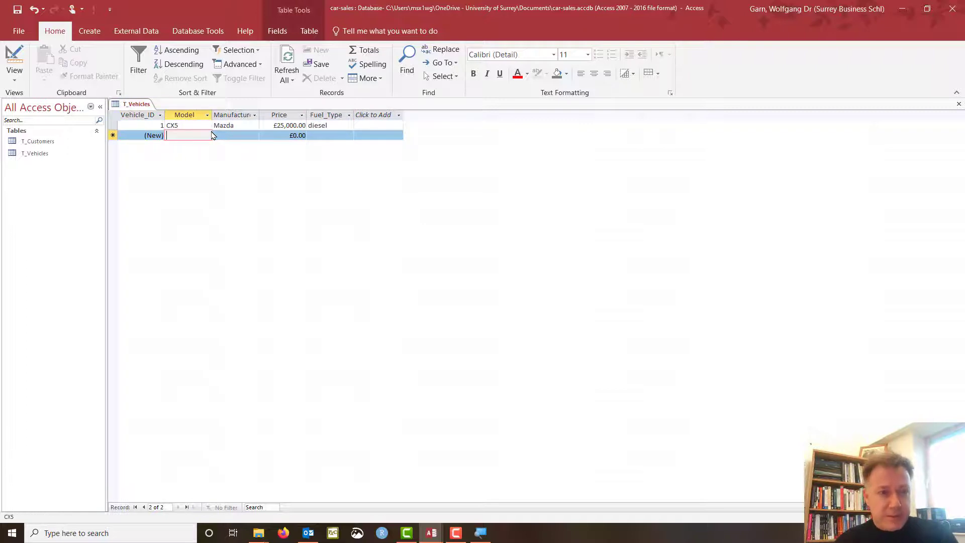
Fill record 2 as a Mazda MX-30, electric, priced £35,000.
key("Tab")
type("Mazda")
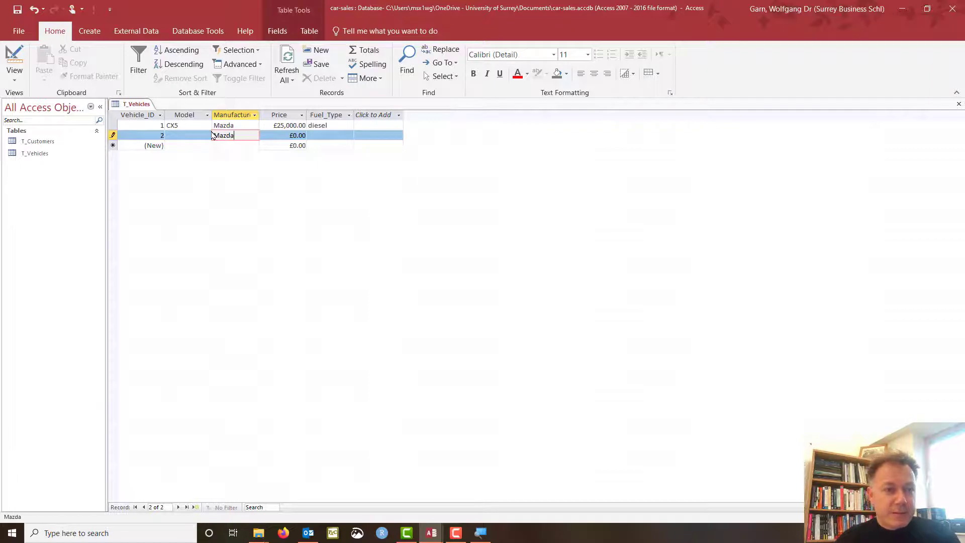
left_click(200, 135)
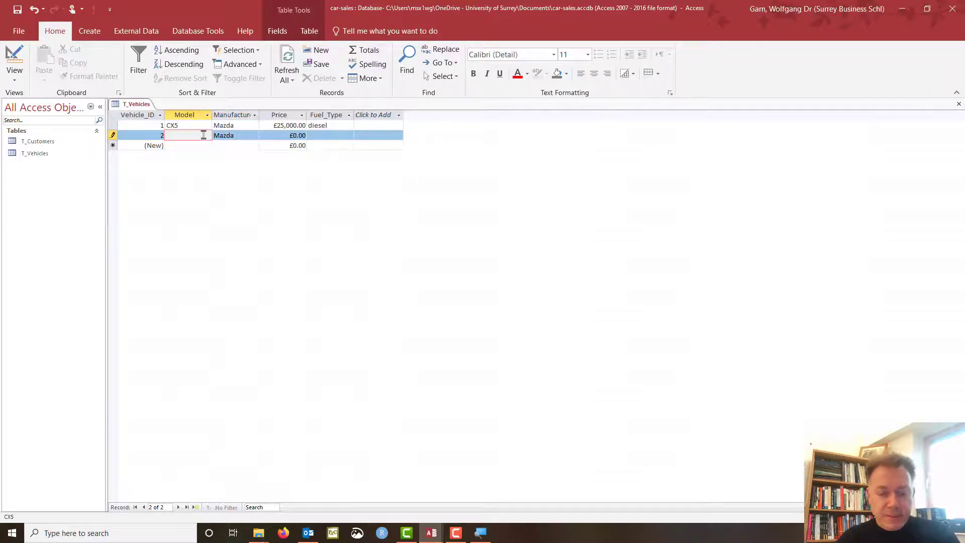
type("MX-30")
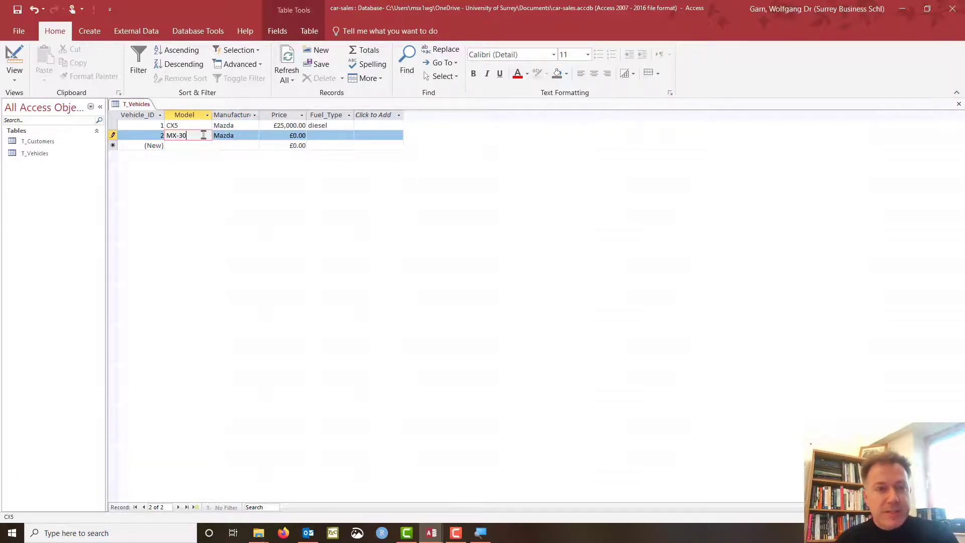
key("Tab")
key("Tab")
key("Tab")
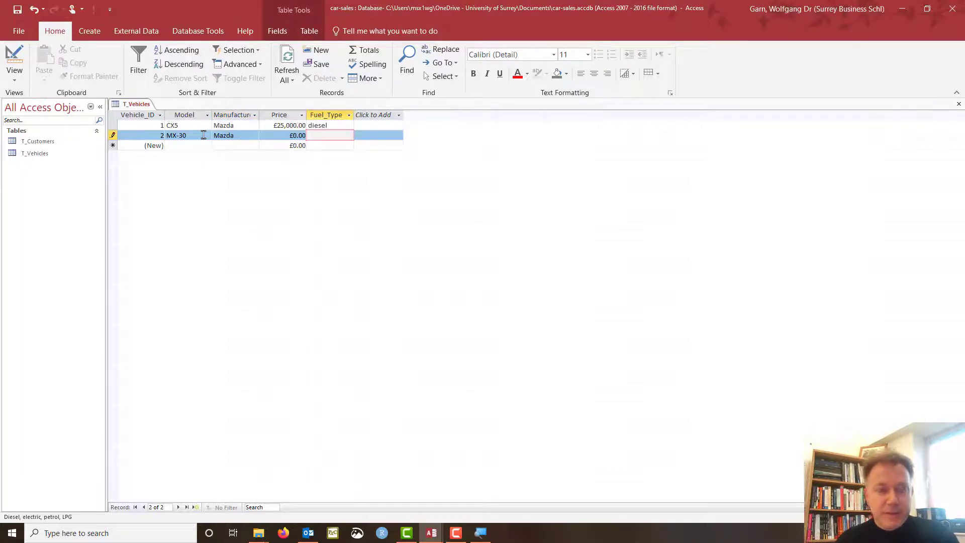
type("electric")
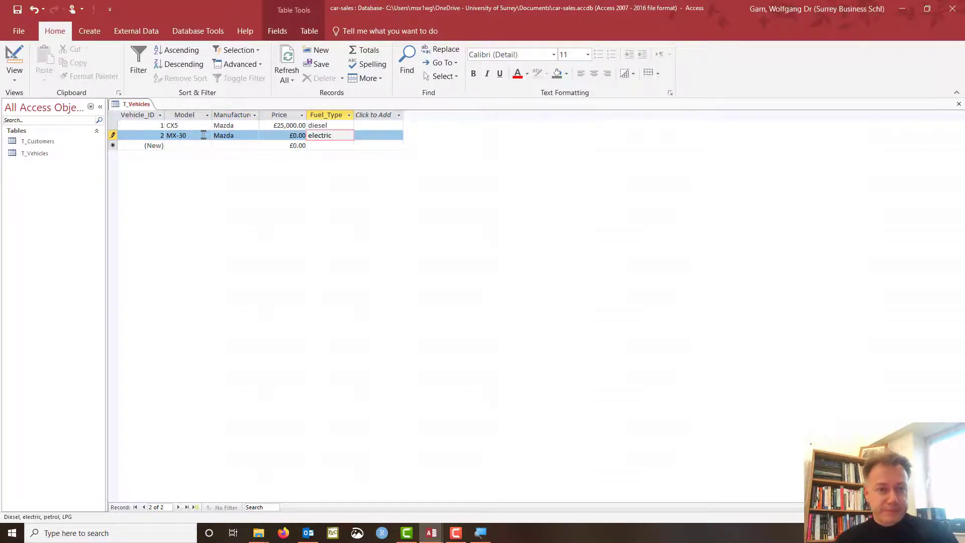
left_click(285, 136)
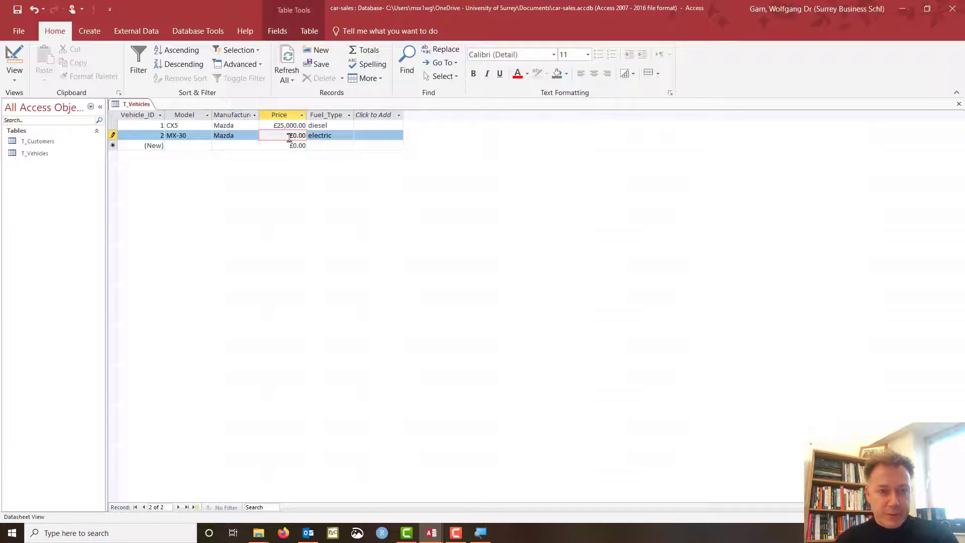
double_click(289, 136)
type("35")
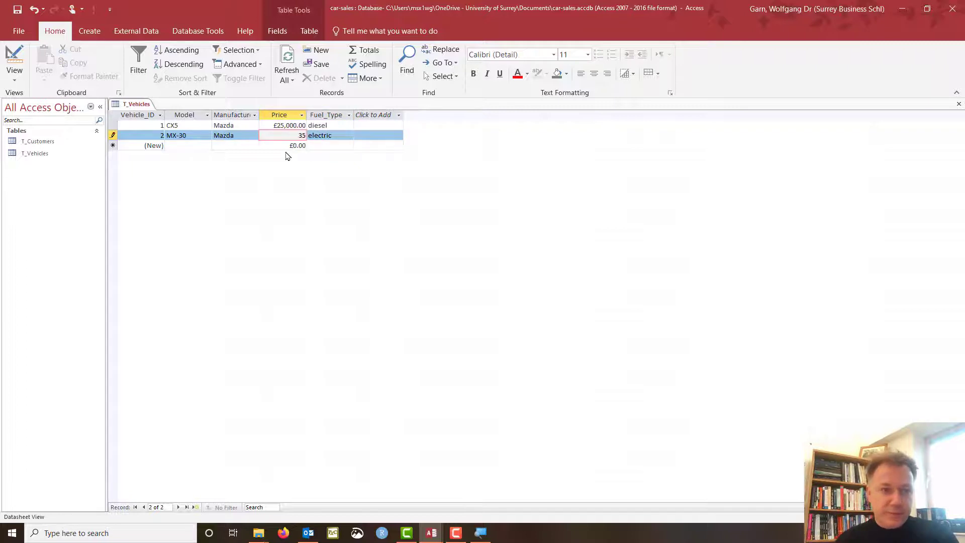
type("000")
key("Tab")
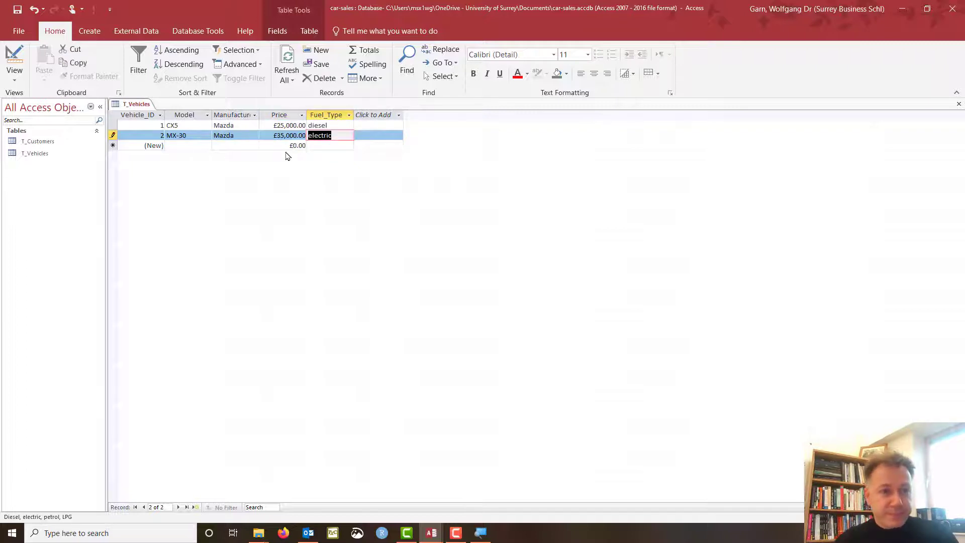
Enter record 3 as a BMW i3, electric, priced £35,000.
left_click(231, 145)
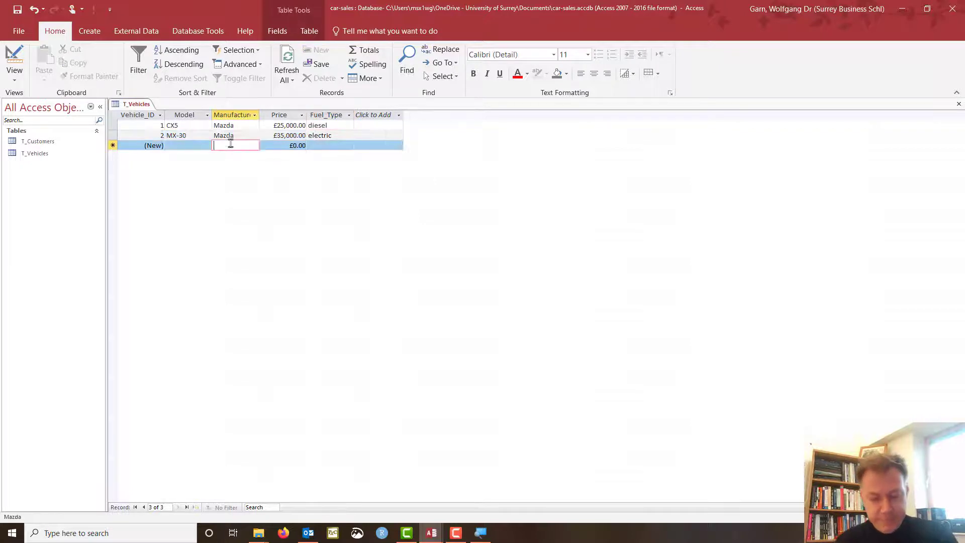
type("BMW")
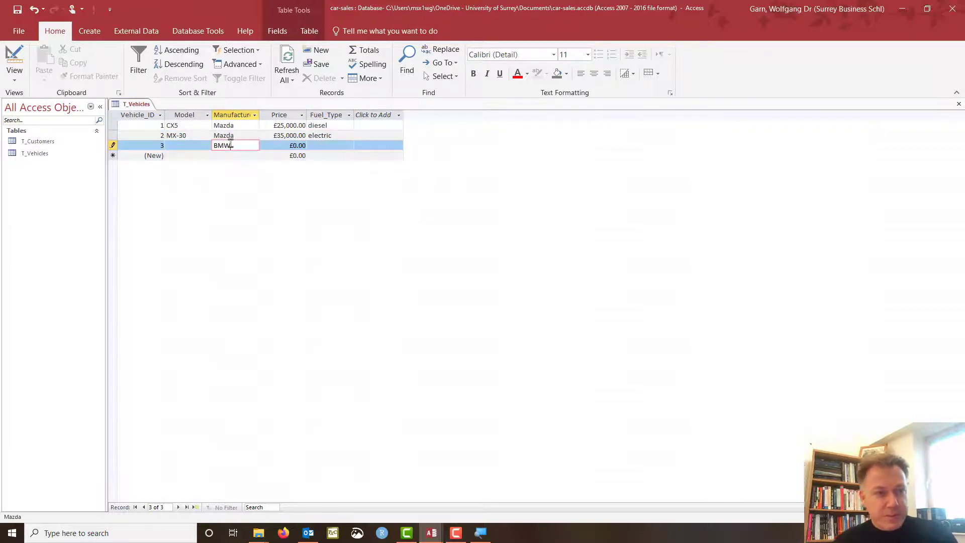
key("Tab")
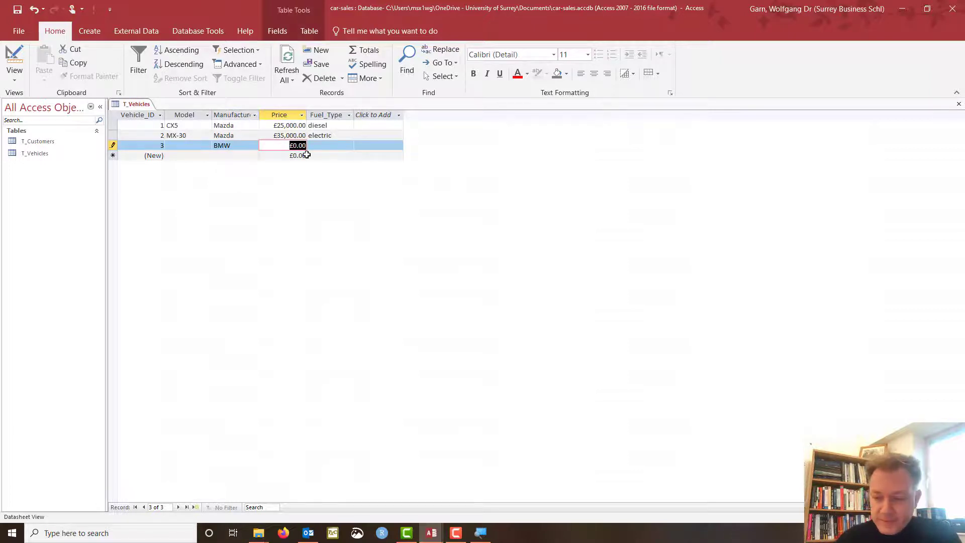
type("35,000")
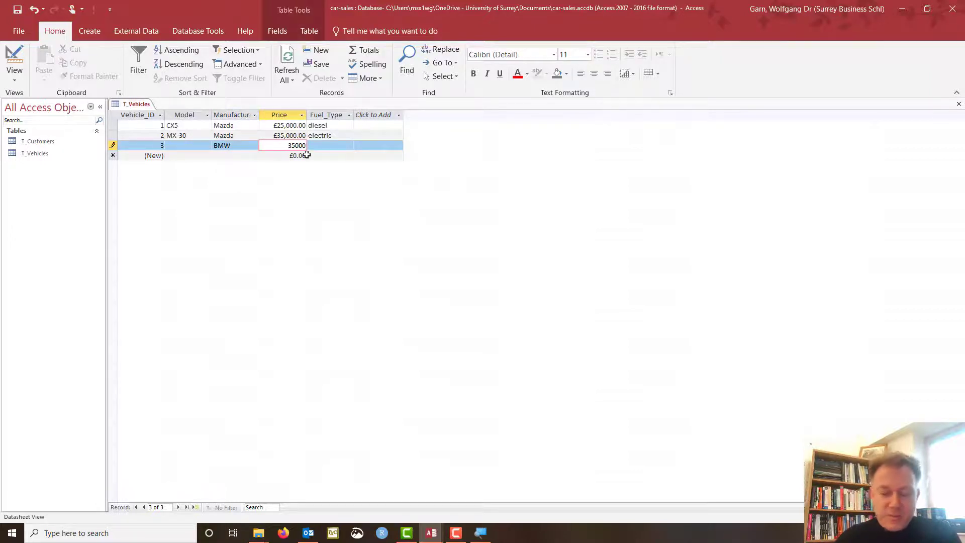
key("Tab")
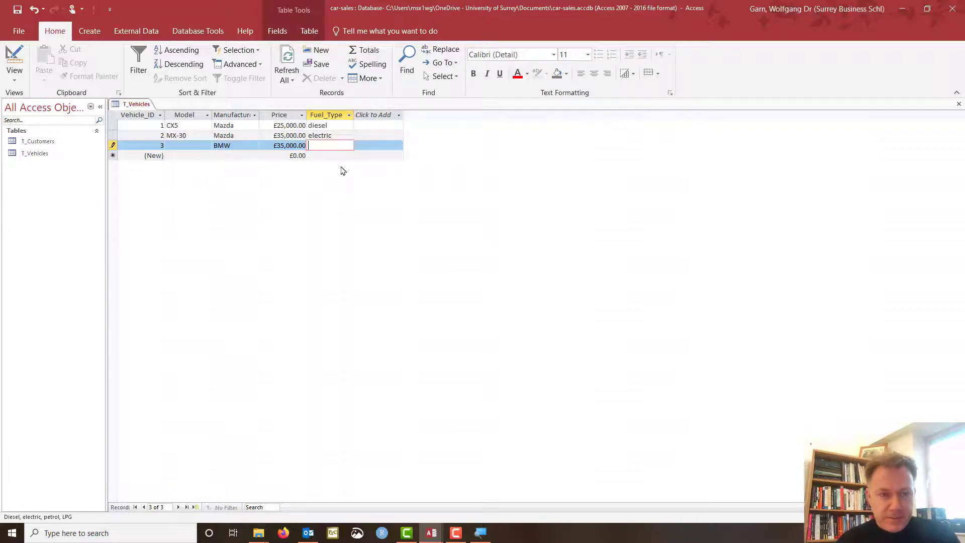
type("electric")
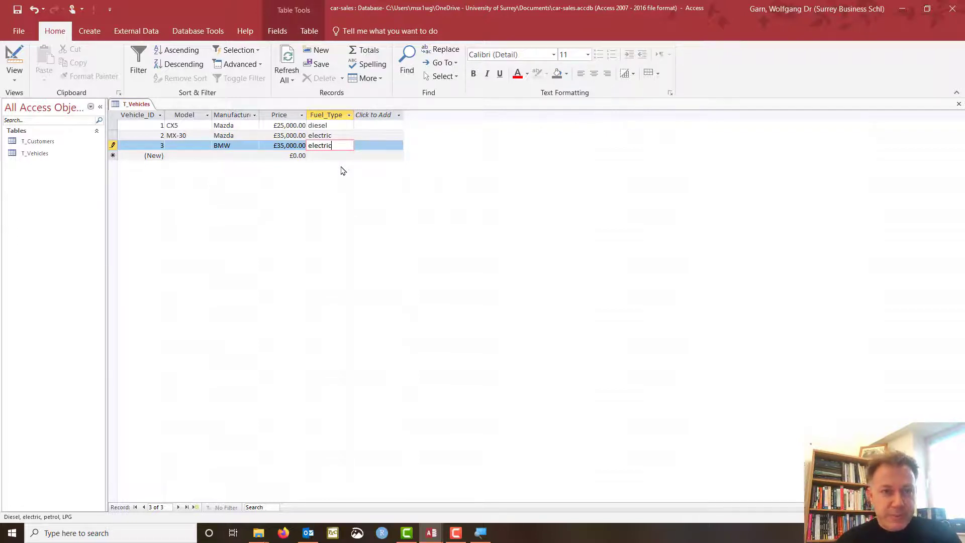
left_click(176, 146)
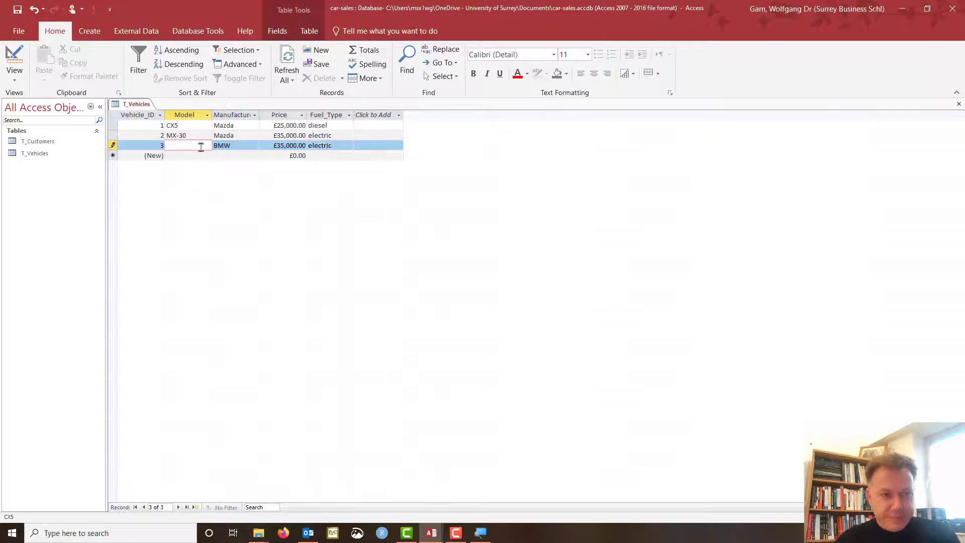
type("i3")
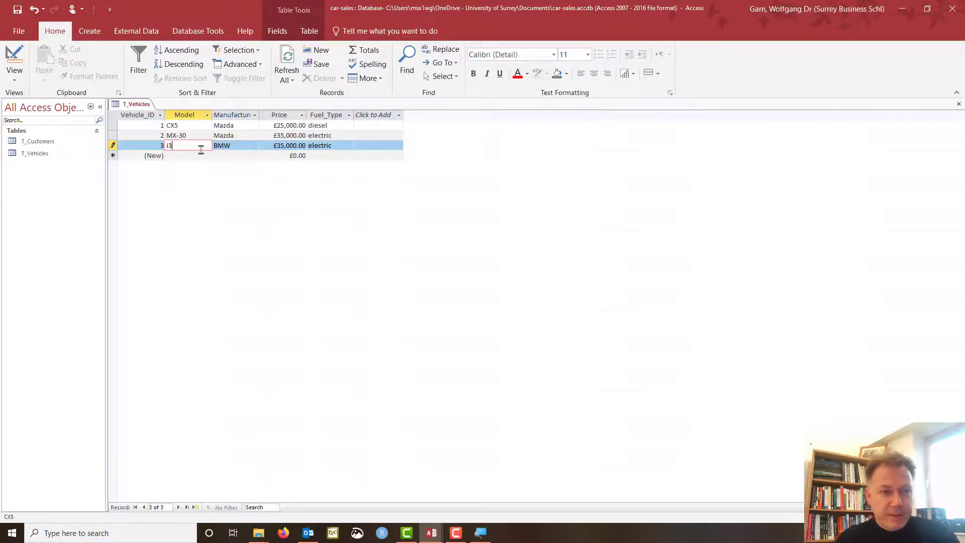
Enter record 4 as a BMW model 2, petrol, priced £27,000.
key("Down")
type("2")
key("Tab")
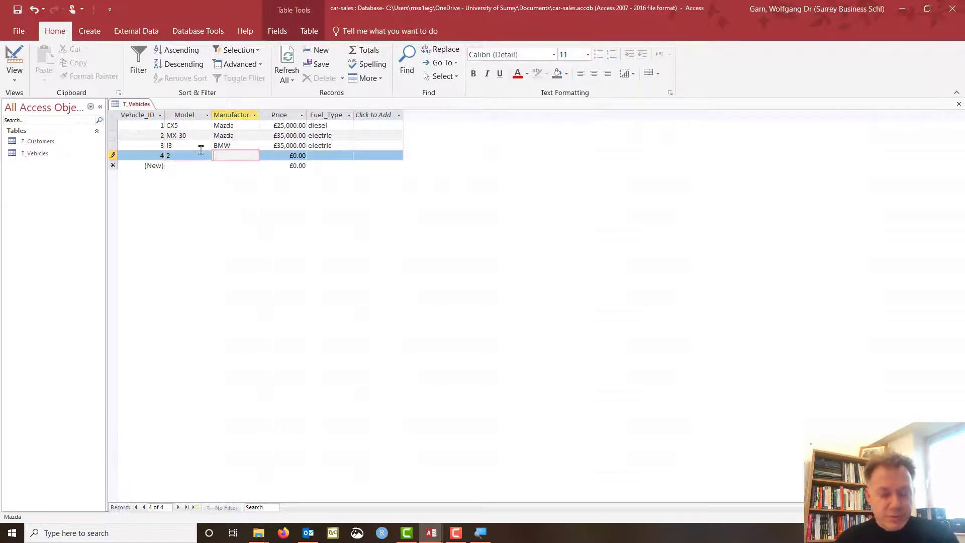
type("BMW")
key("Tab")
key("Tab")
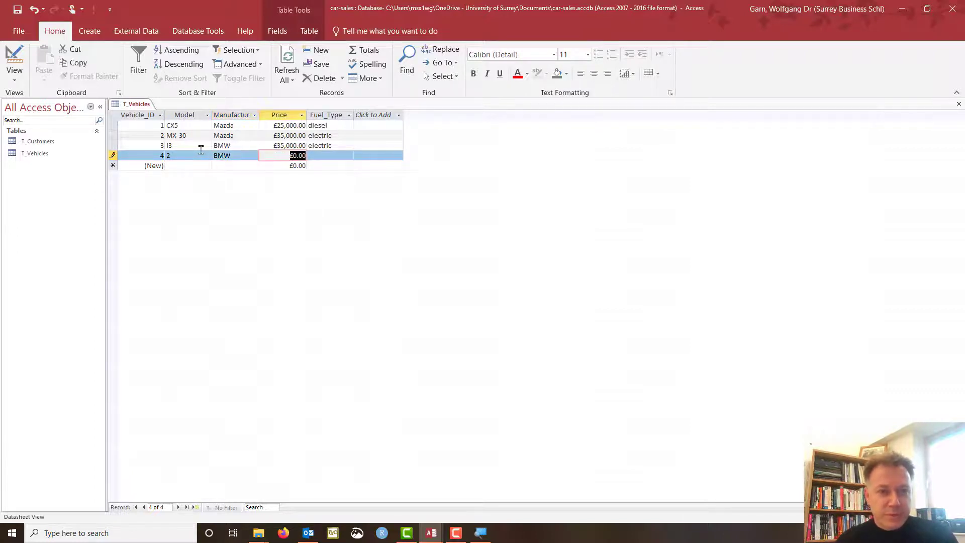
type("petrol")
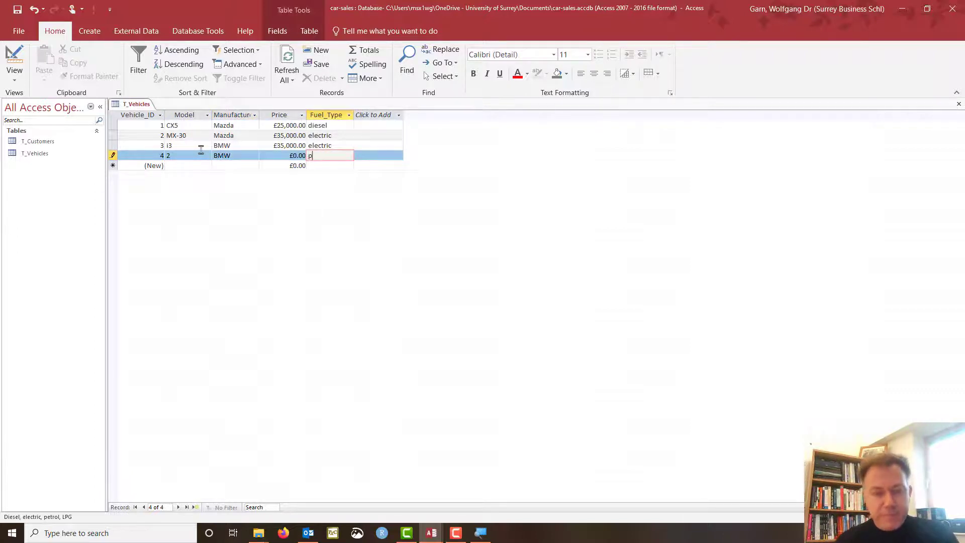
left_click(286, 156)
double_click(298, 157)
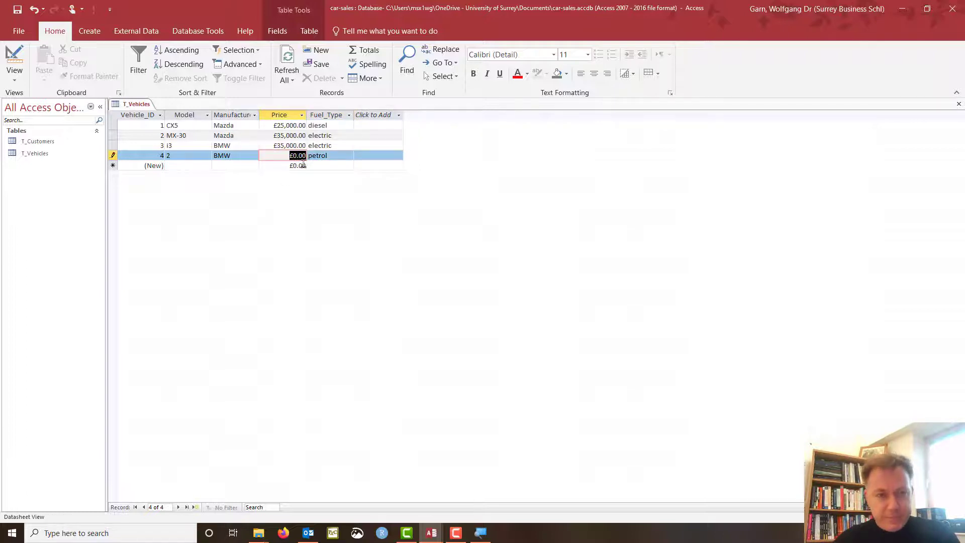
type("27000")
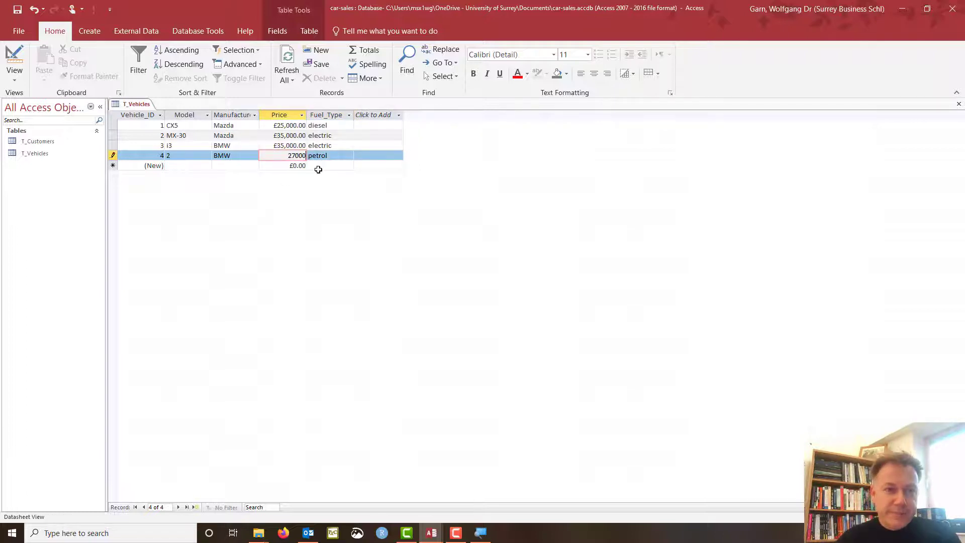
key("Tab")
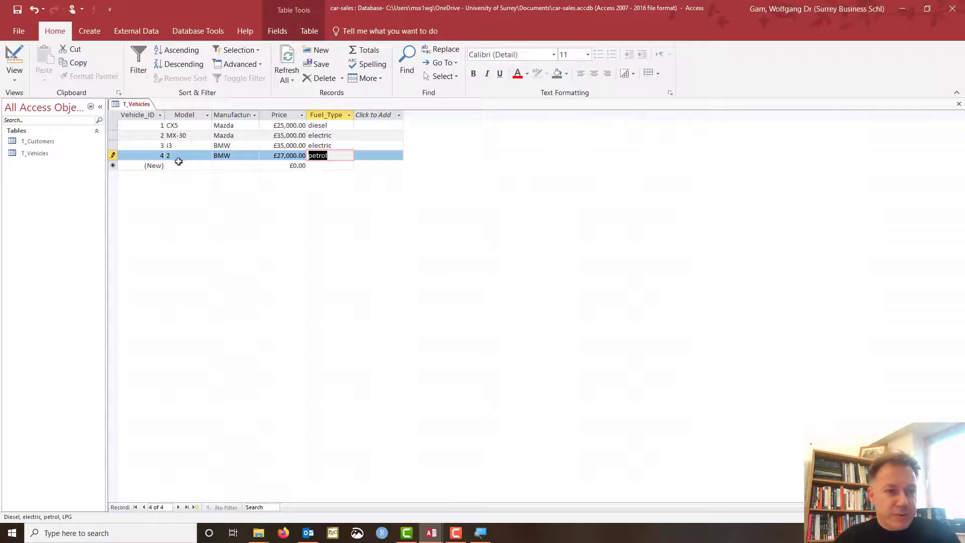
left_click(186, 165)
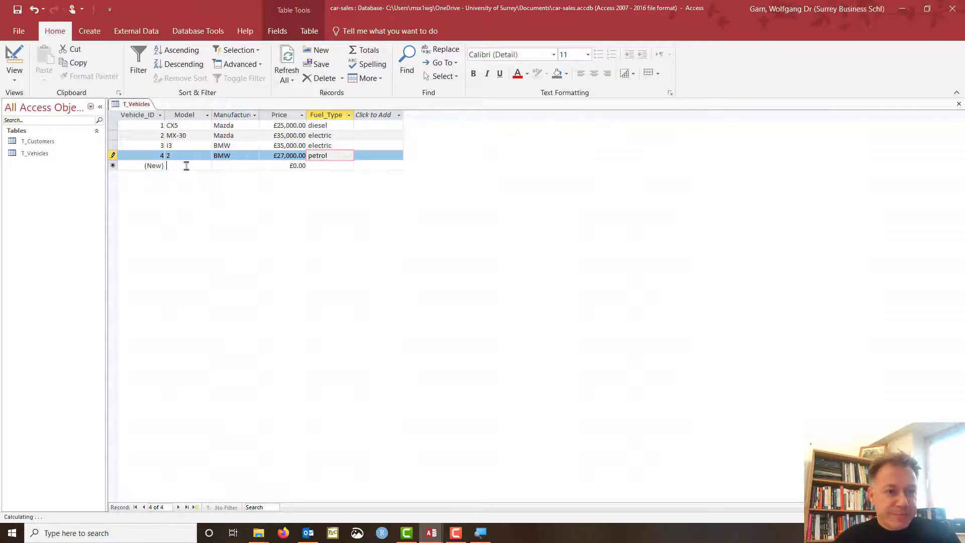
Enter record 5 as a Volkswagen e-golf, electric, priced £27,000.
left_click(241, 167)
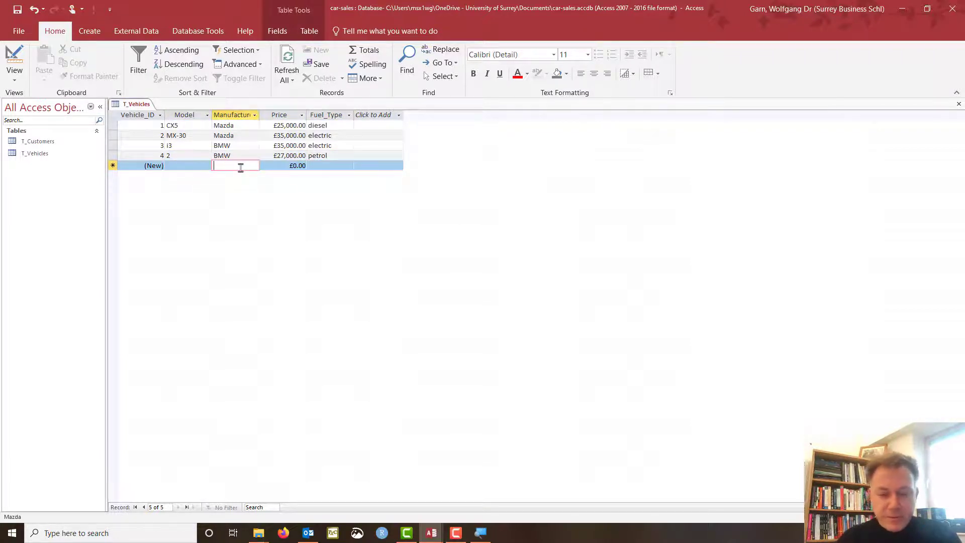
type("Volkswage")
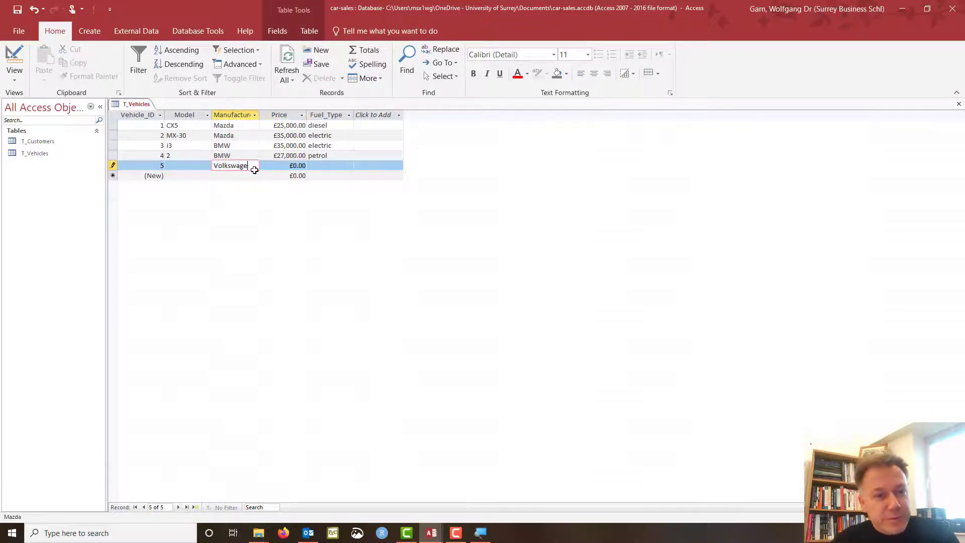
type("n")
key("Tab")
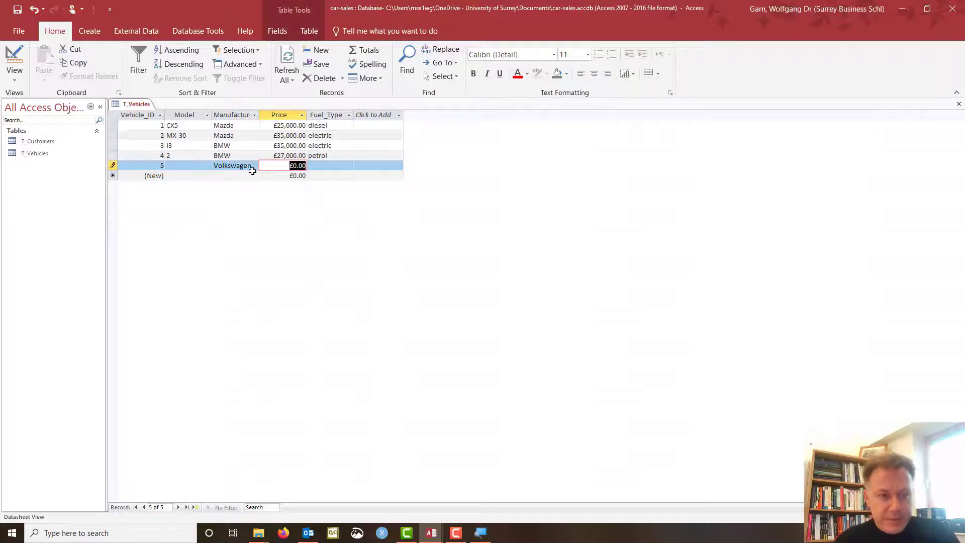
left_click(190, 169)
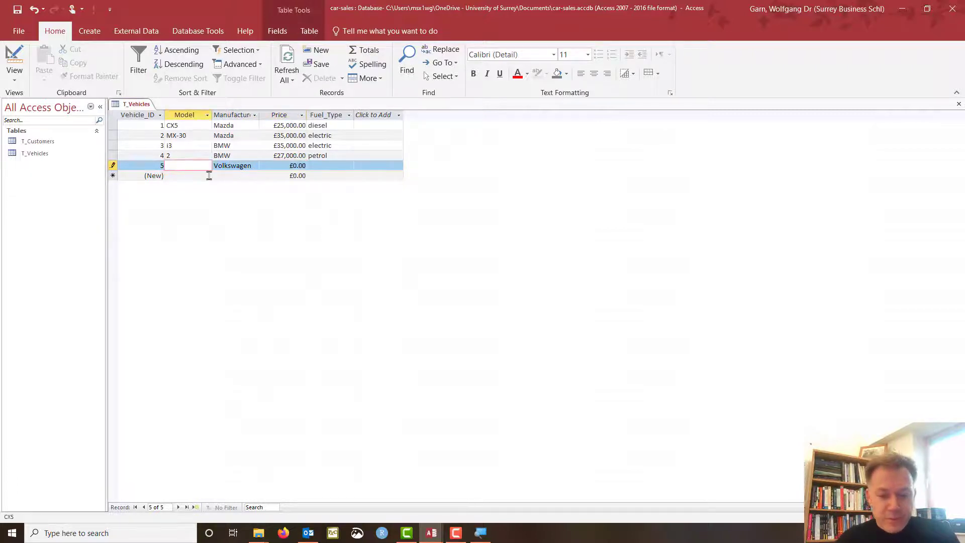
type("e-golf")
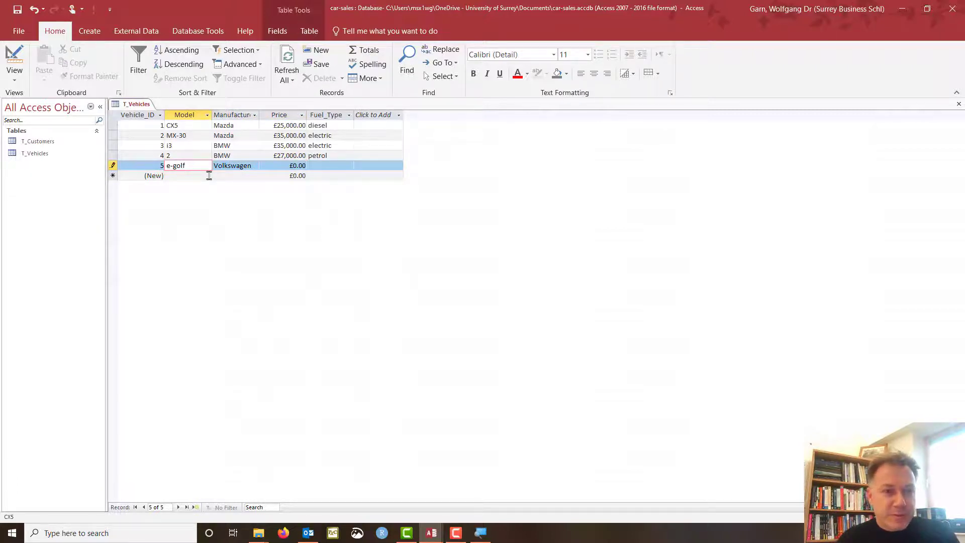
key("Tab")
key("Tab")
key("Tab")
type("ele")
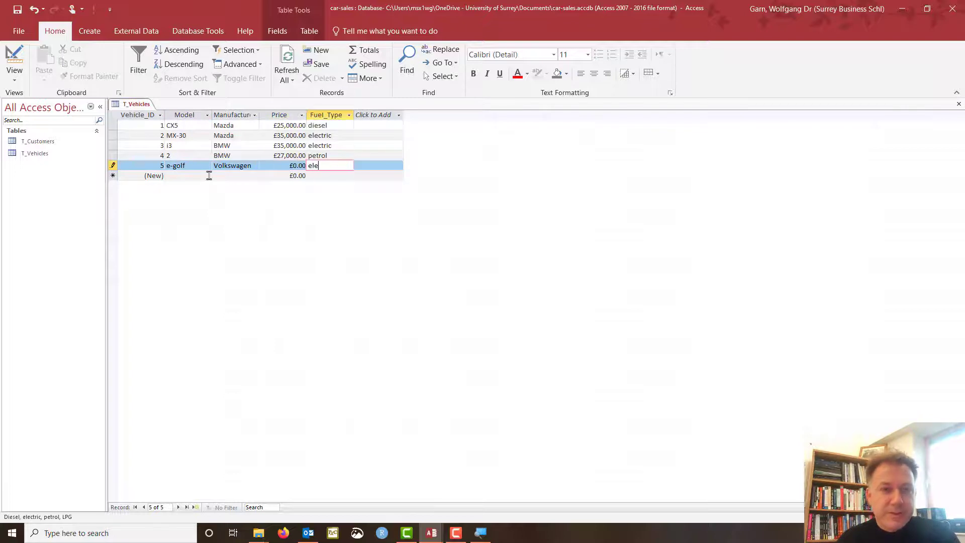
type("ctric")
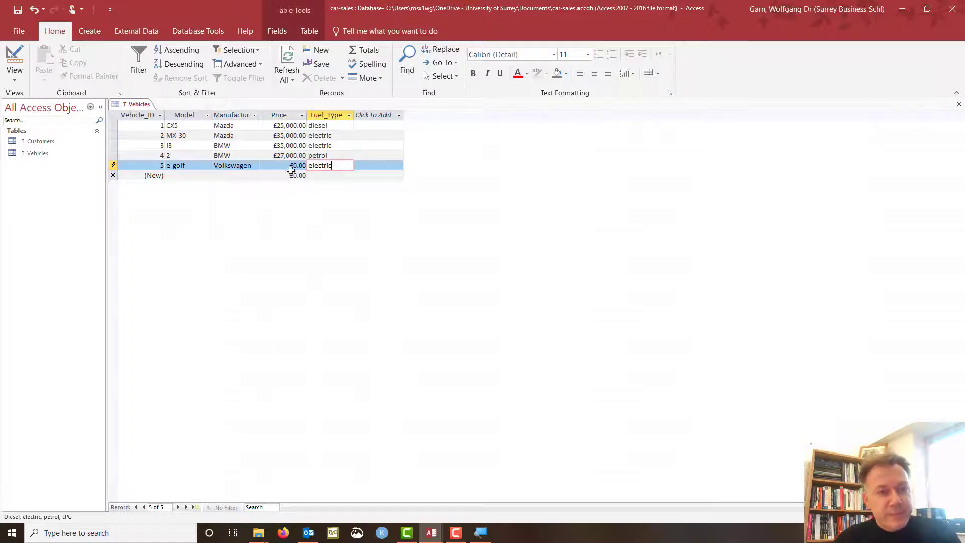
left_click(290, 168)
left_click_drag(290, 166, 306, 167)
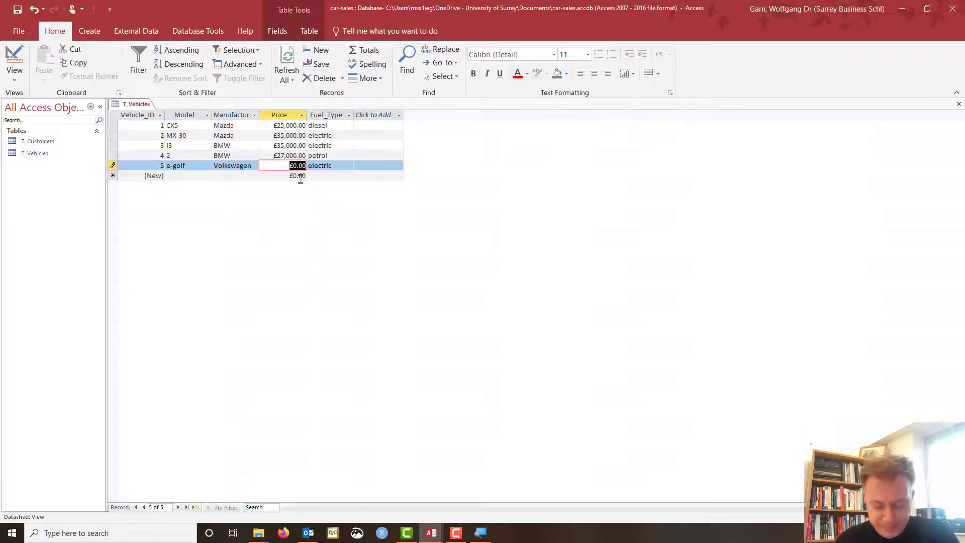
type("27000")
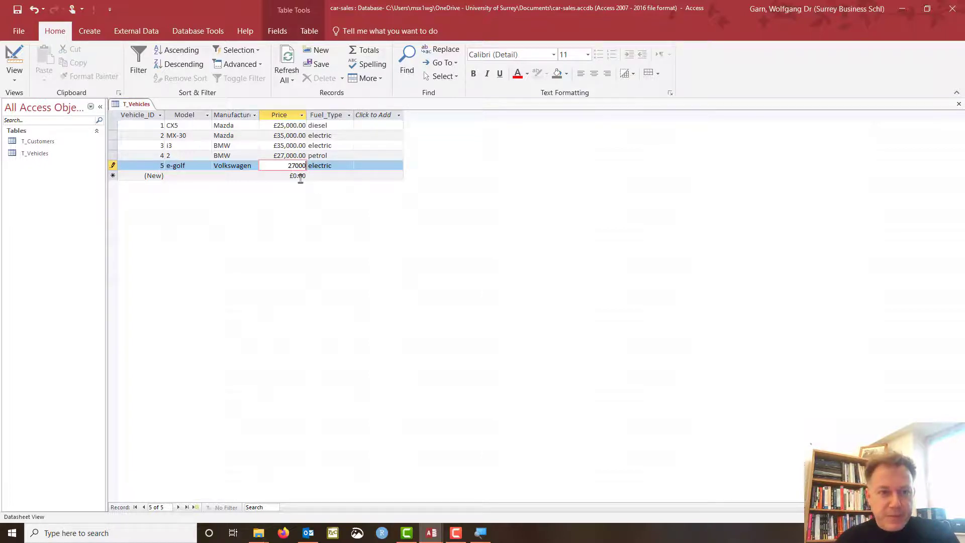
key("Tab")
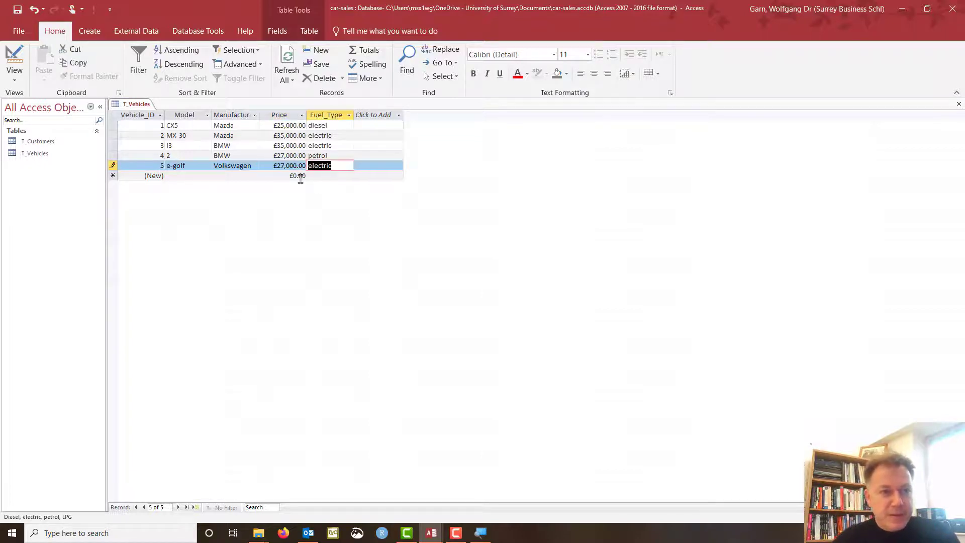
Enter record 6 as a Volkswagen GTI, petrol, priced £33,000, copying the manufacturer name.
double_click(245, 166)
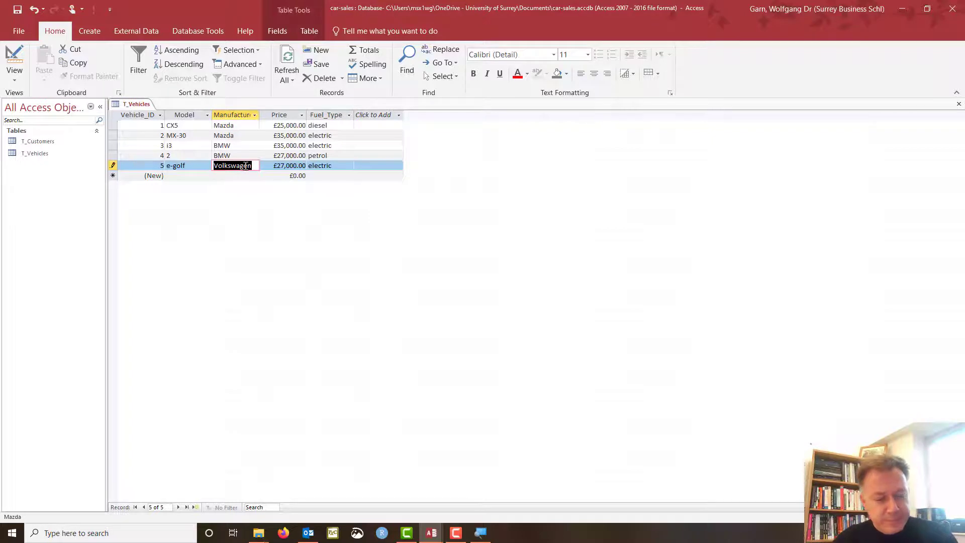
key("ctrl+c")
left_click(243, 175)
key("ctrl+v")
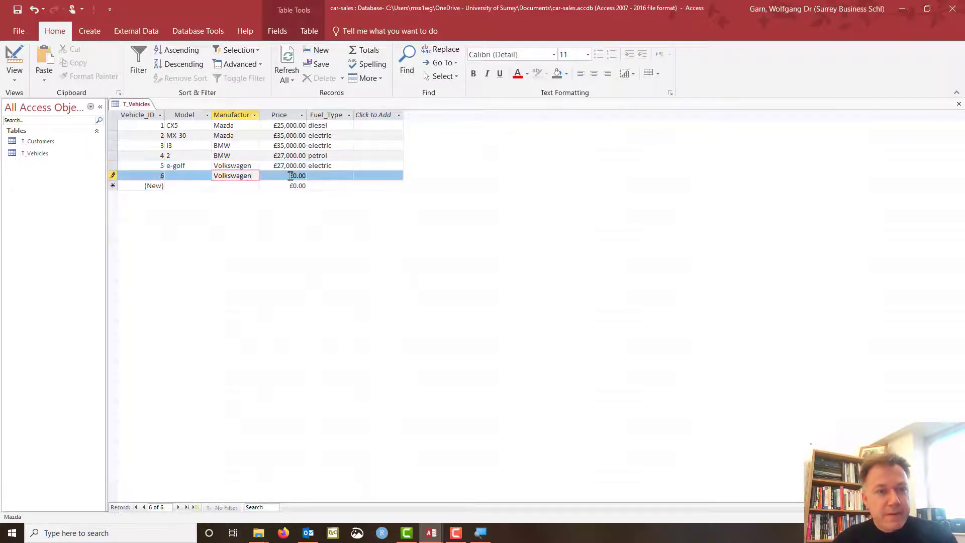
left_click(196, 175)
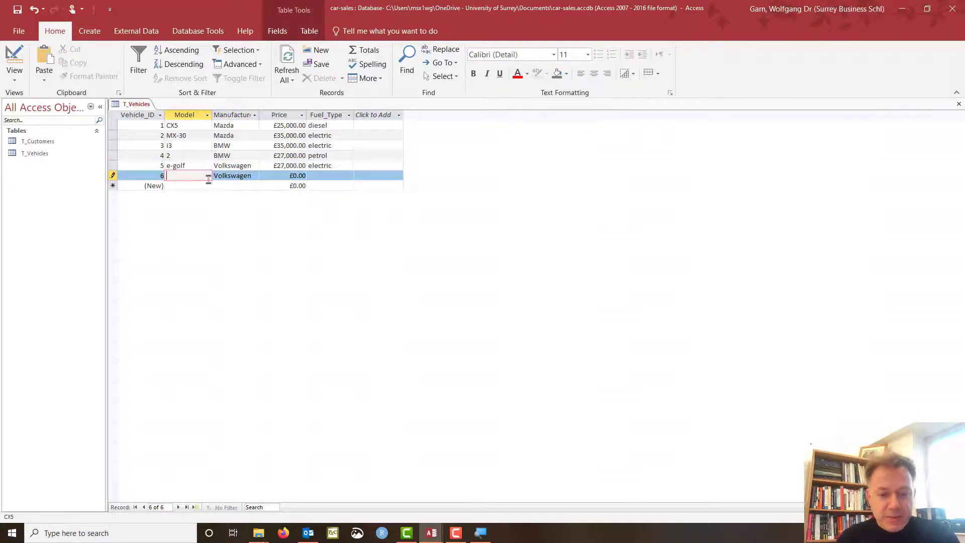
type("GTI")
key("Tab")
key("Tab")
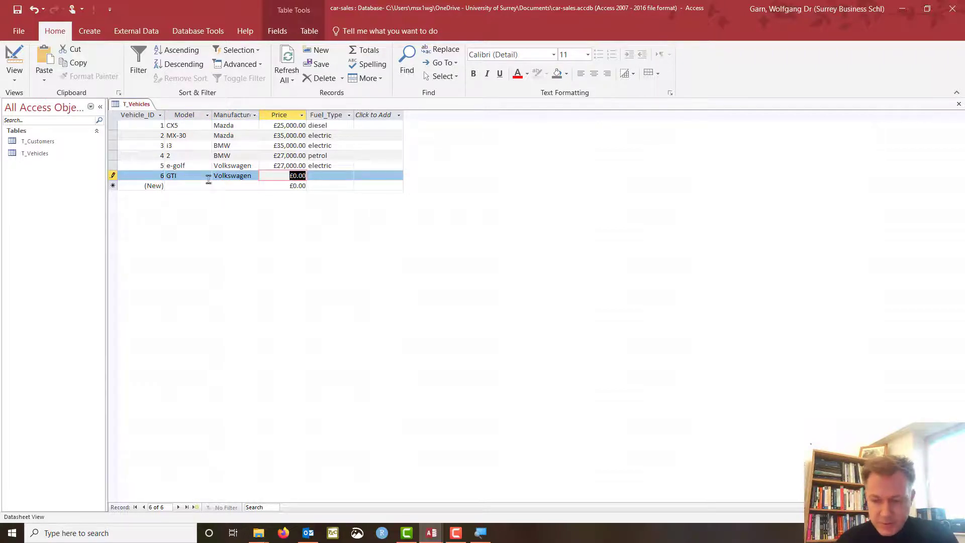
type("33,00")
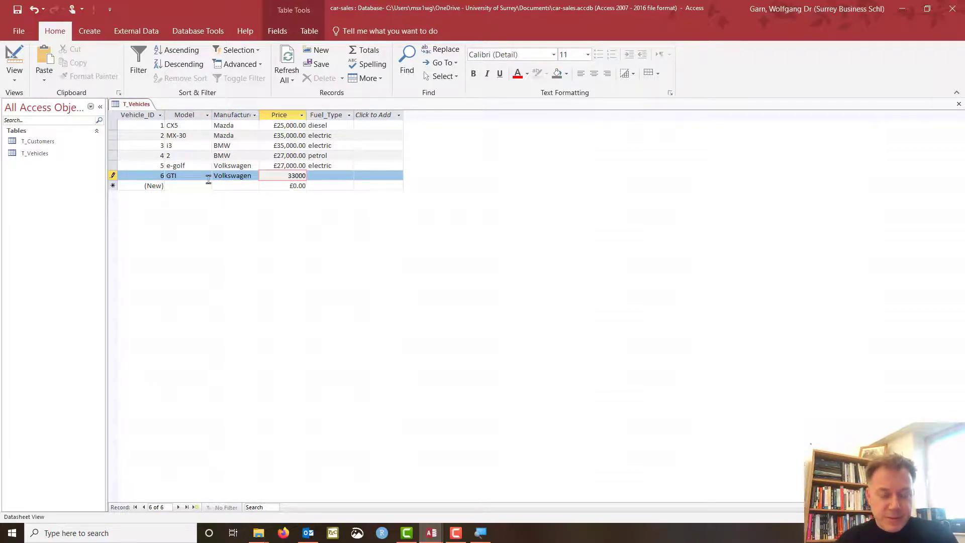
type("0")
key("Tab")
type("petrol")
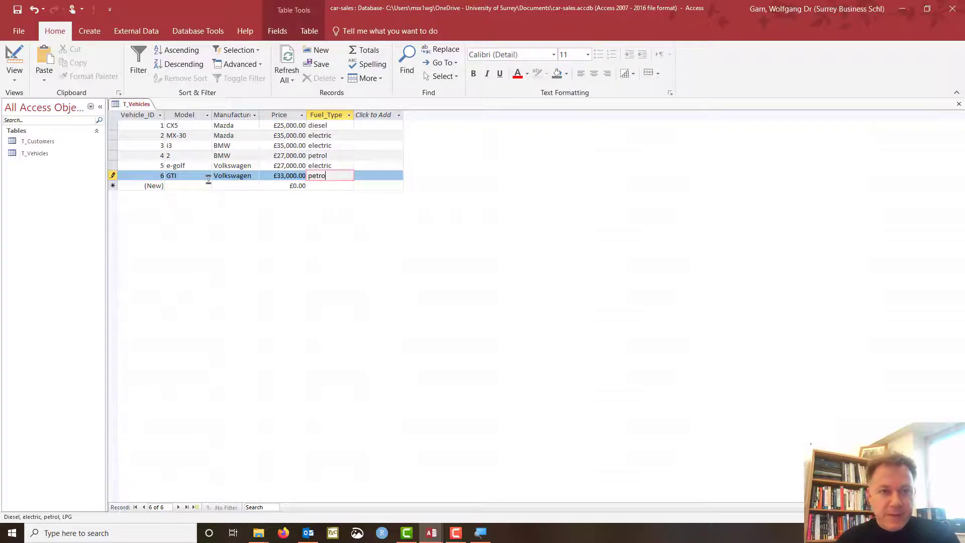
left_click(321, 186)
Enter and save record 7 as a Ford Fiesta van, LPG, priced £35,000.
type("LPG")
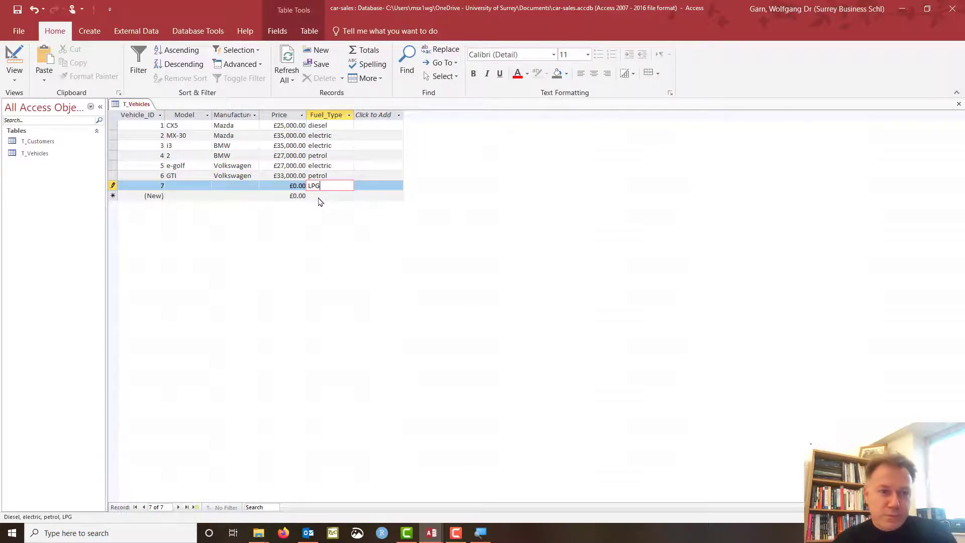
left_click(242, 186)
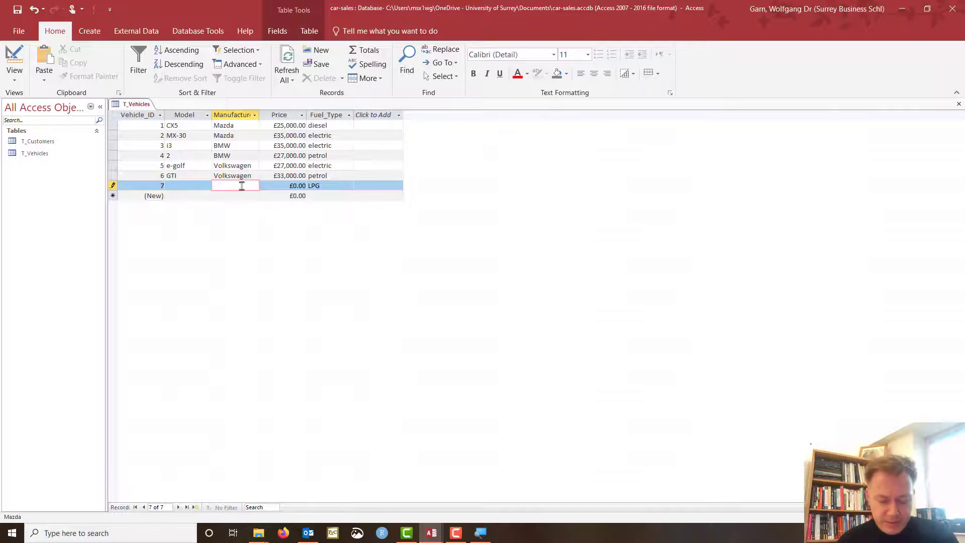
type("Ford")
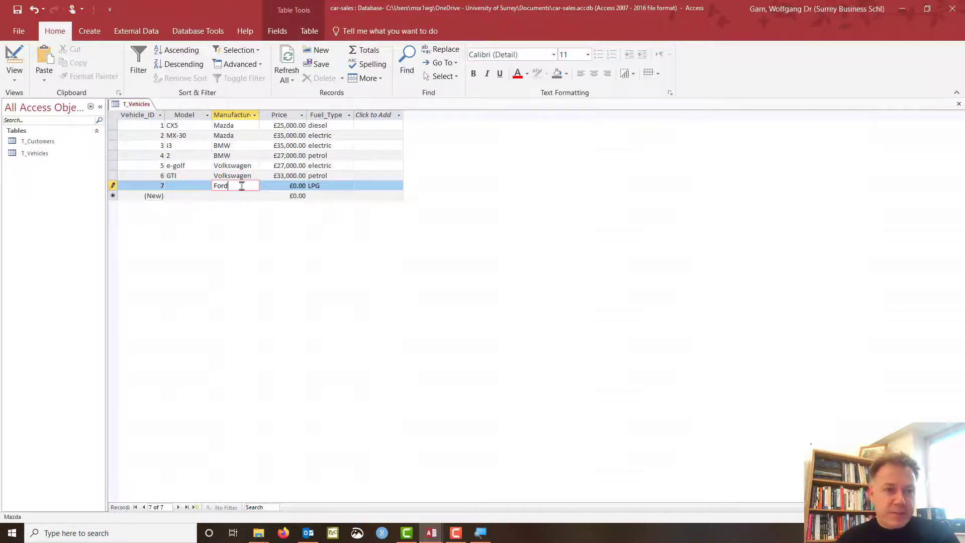
left_click(191, 186)
type("F")
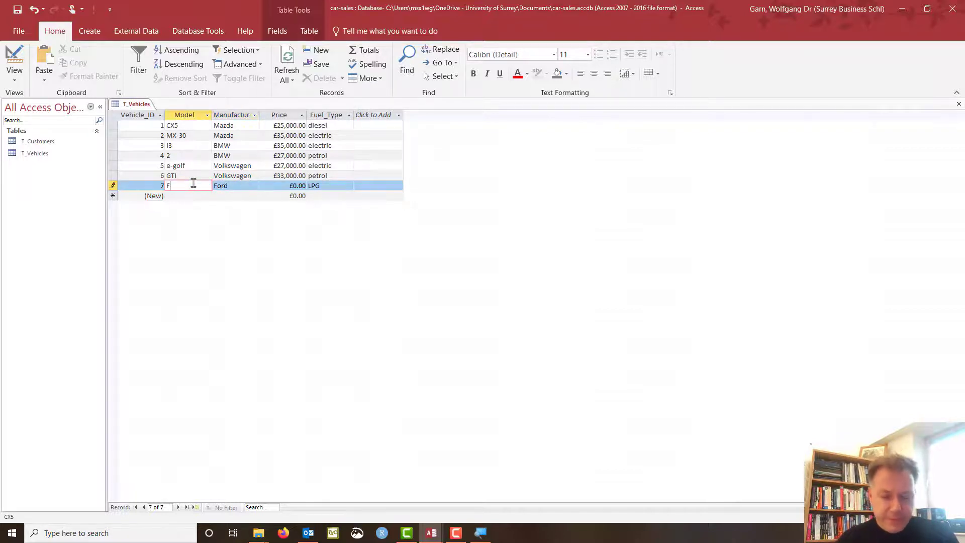
type("ioest")
key("BackSpace")
key("BackSpace")
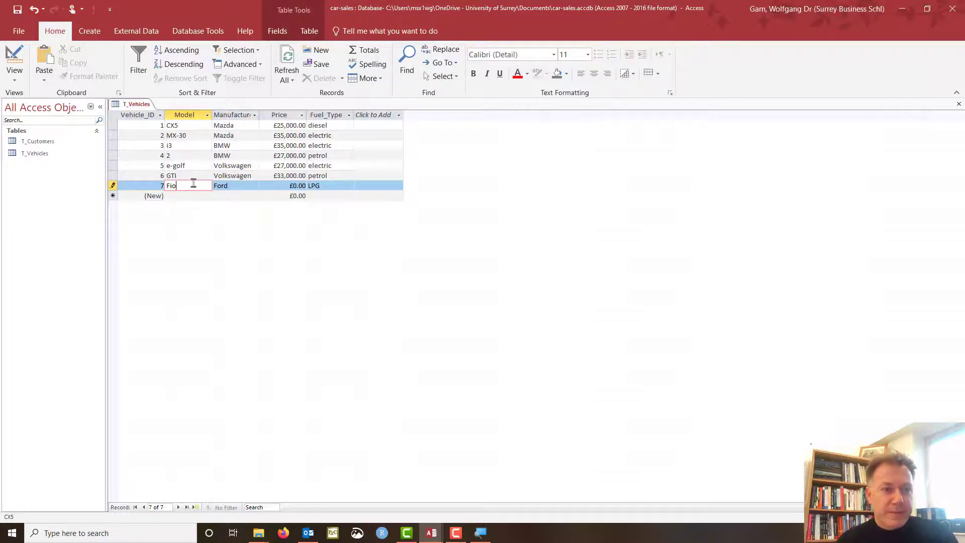
type("va")
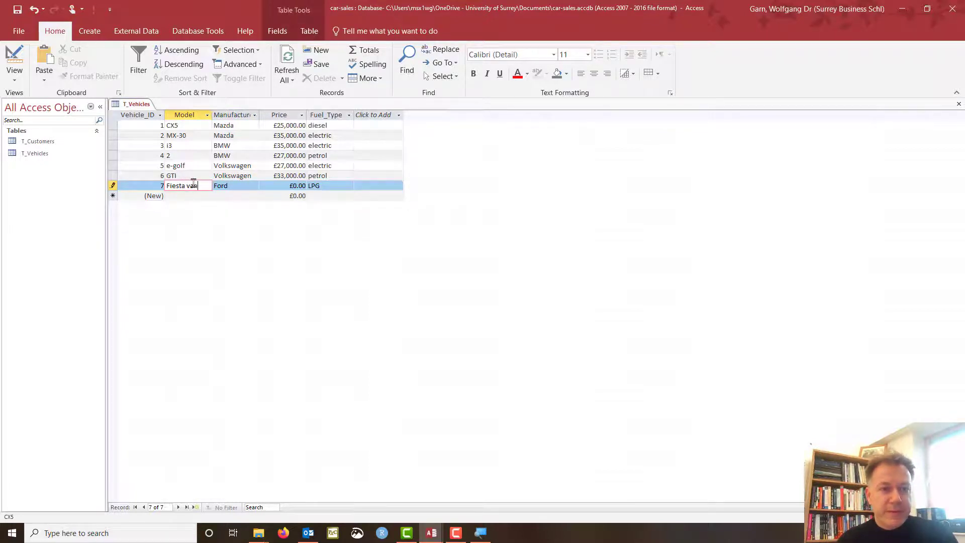
key("Tab")
key("Tab")
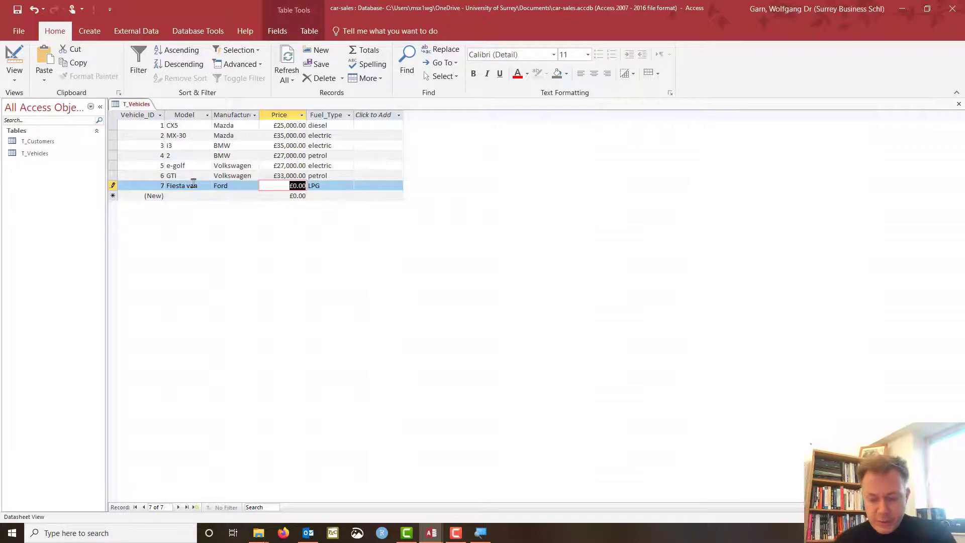
type("35000")
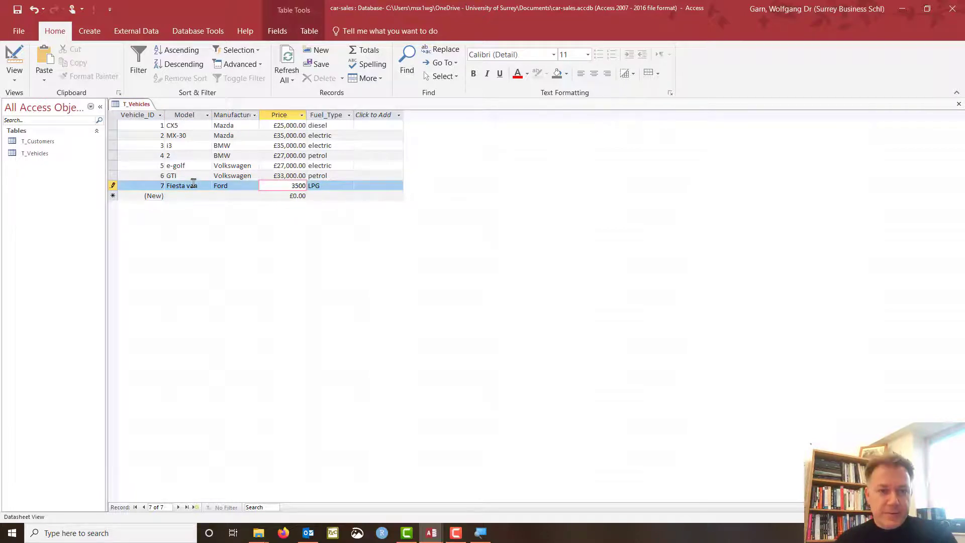
key("Tab")
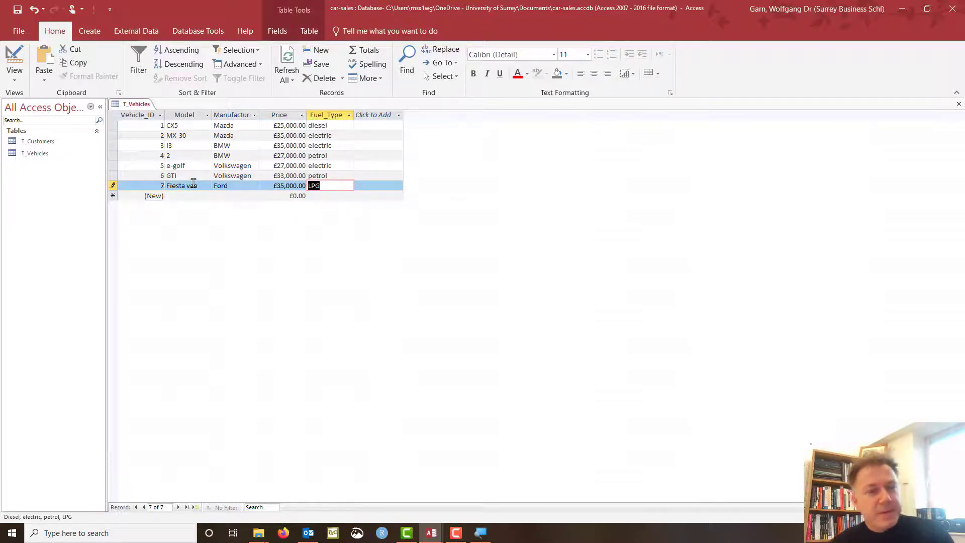
left_click(114, 186)
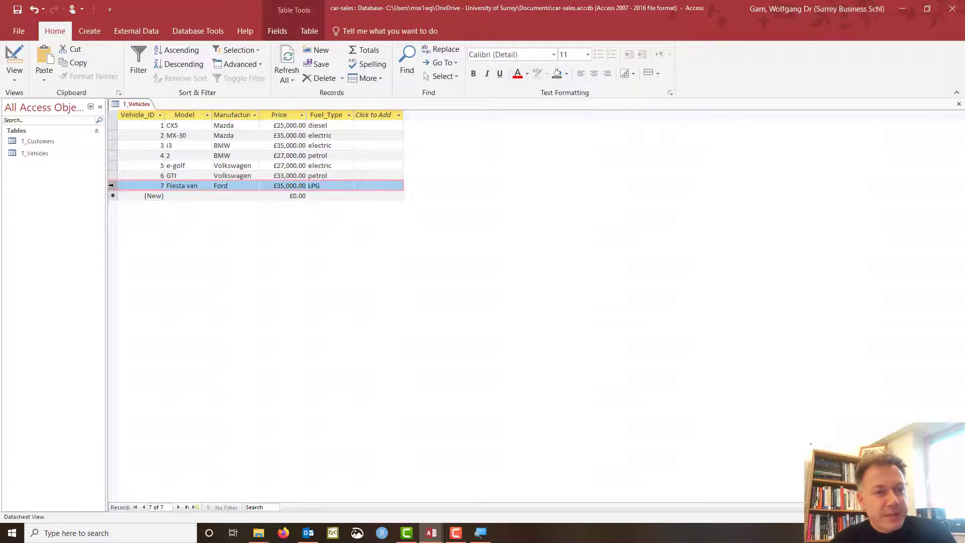
Open T_Customers, compare it with T_Vehicles, then create a new table in Design View.
double_click(49, 142)
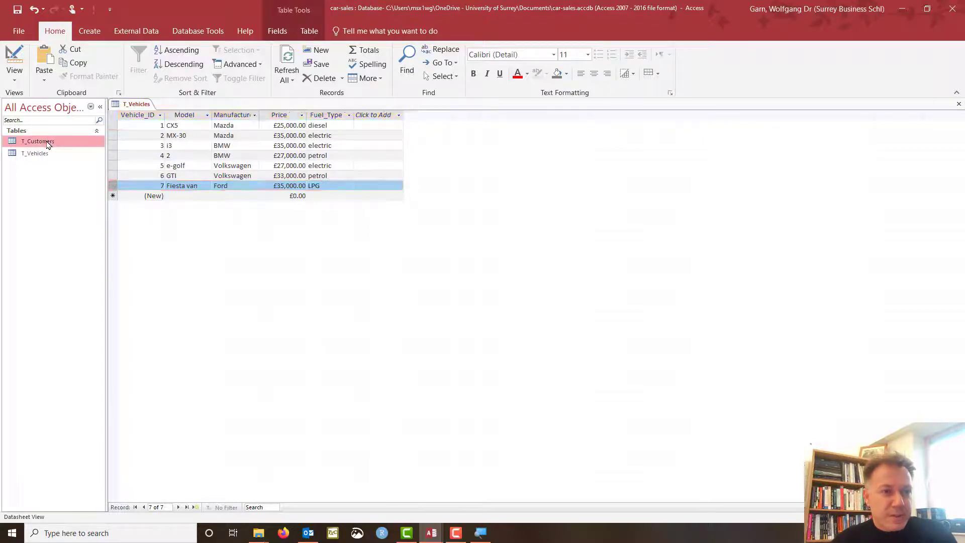
left_click(137, 105)
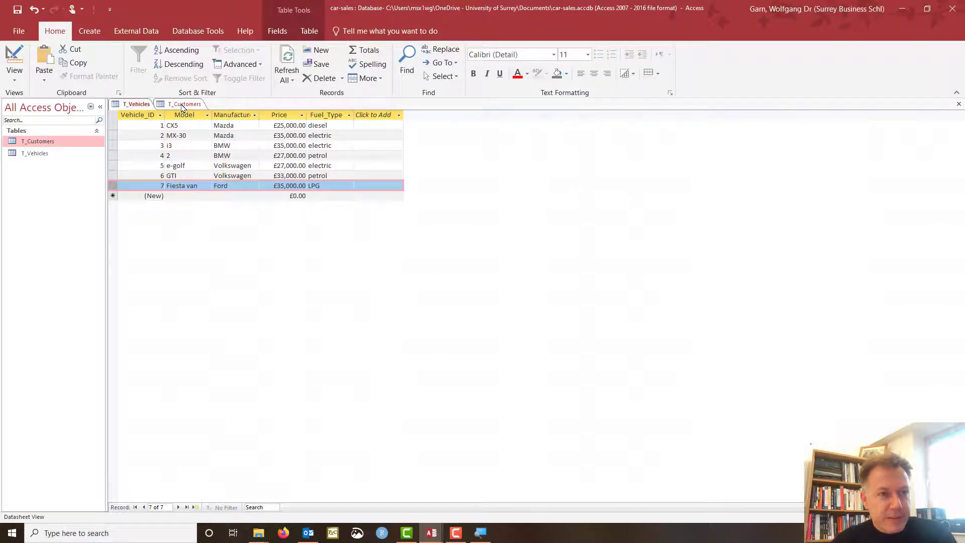
left_click(184, 106)
left_click(139, 106)
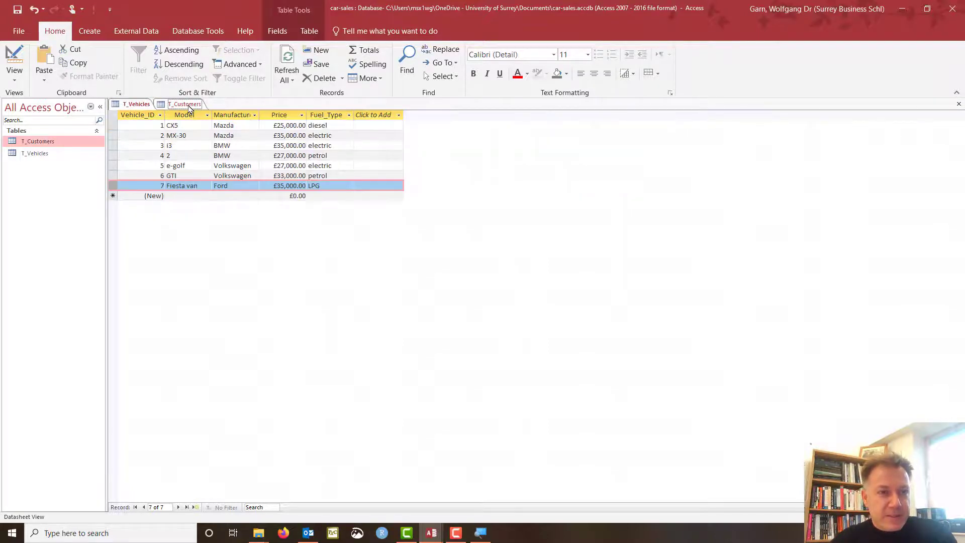
left_click(186, 105)
left_click(141, 106)
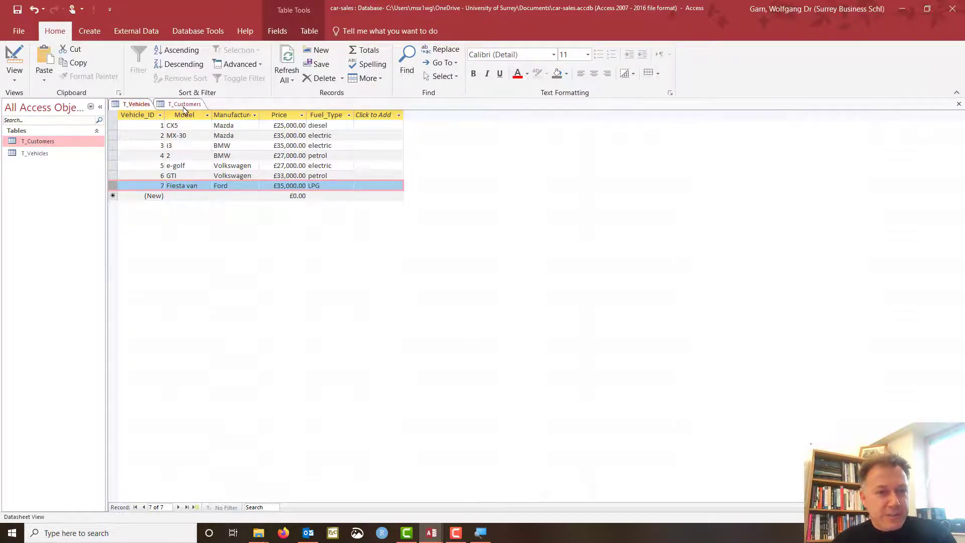
left_click(182, 105)
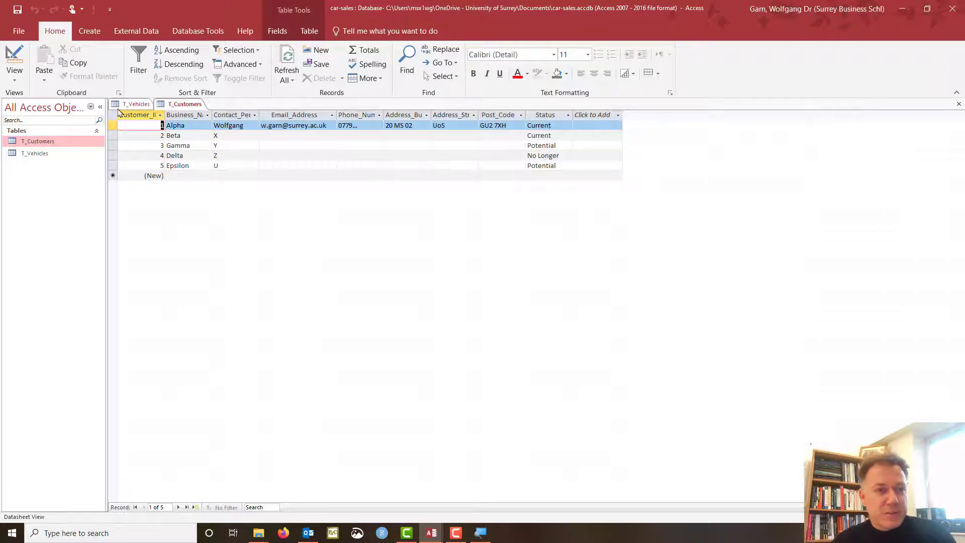
left_click(135, 104)
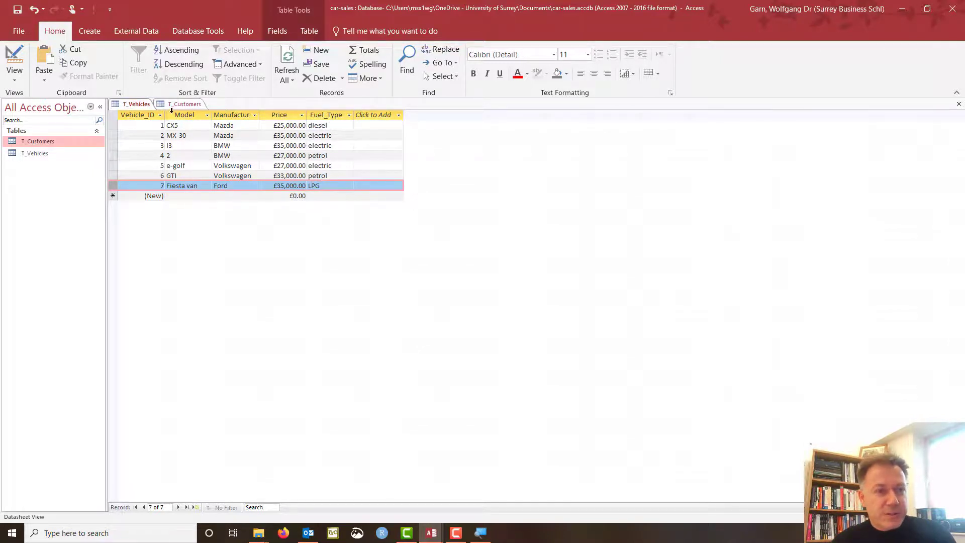
left_click(180, 104)
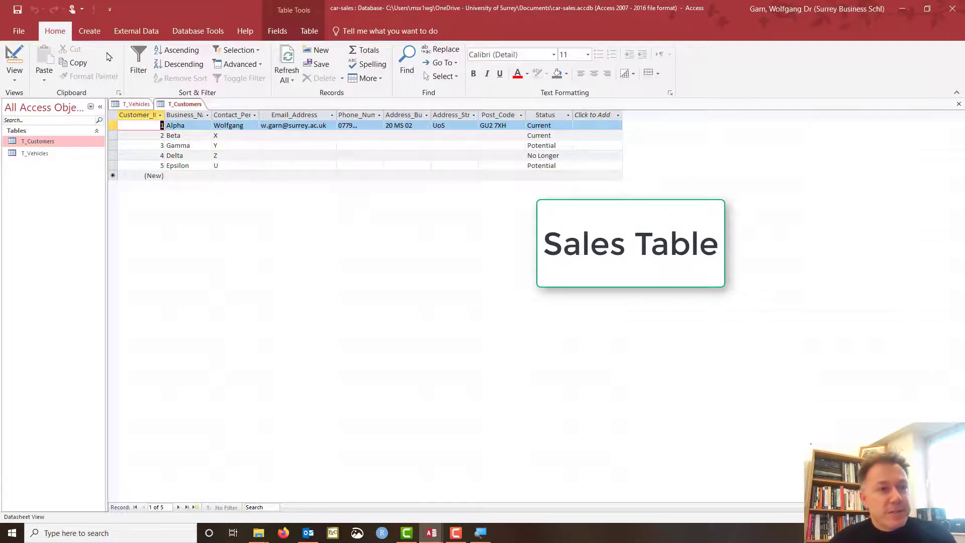
left_click(89, 31)
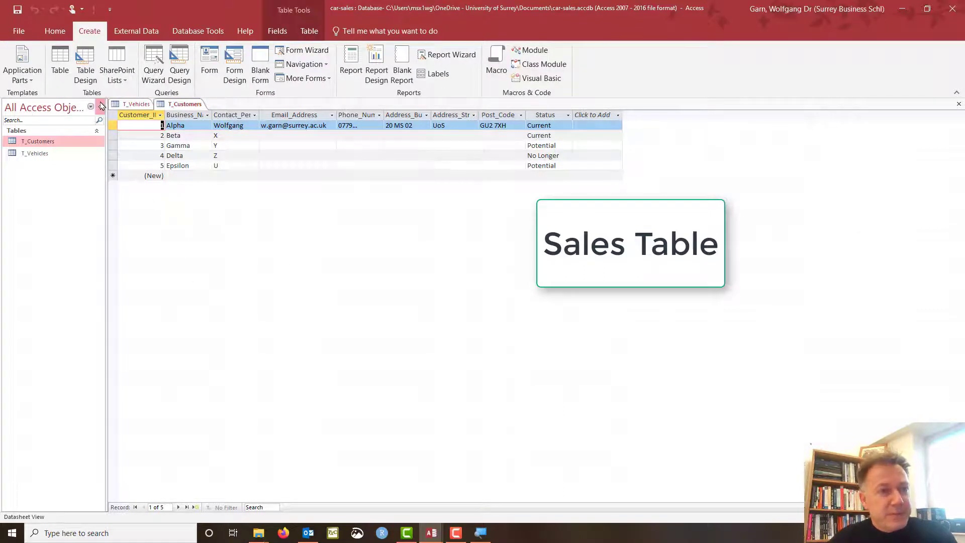
left_click(86, 68)
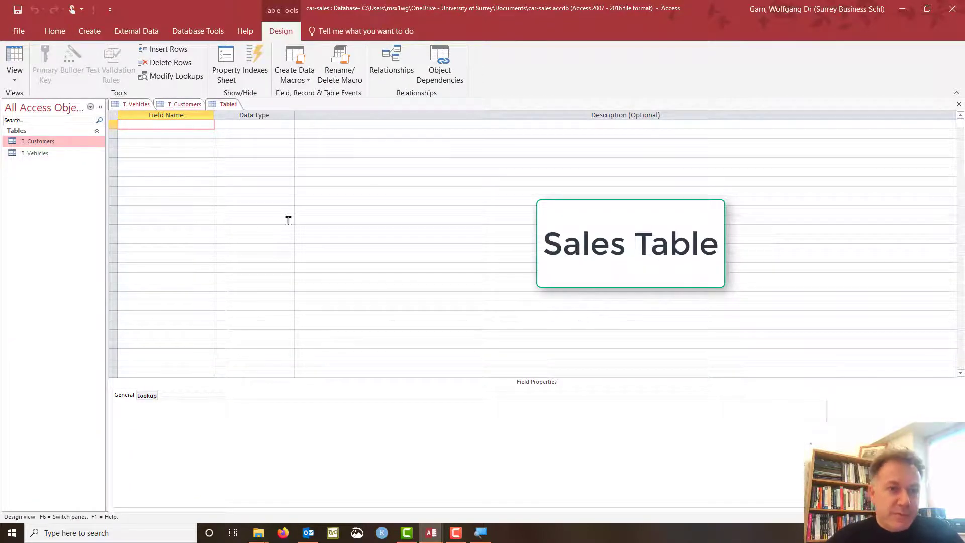
Try saving the empty table as T_Sales and dismiss the no-fields error.
key("ctrl+s")
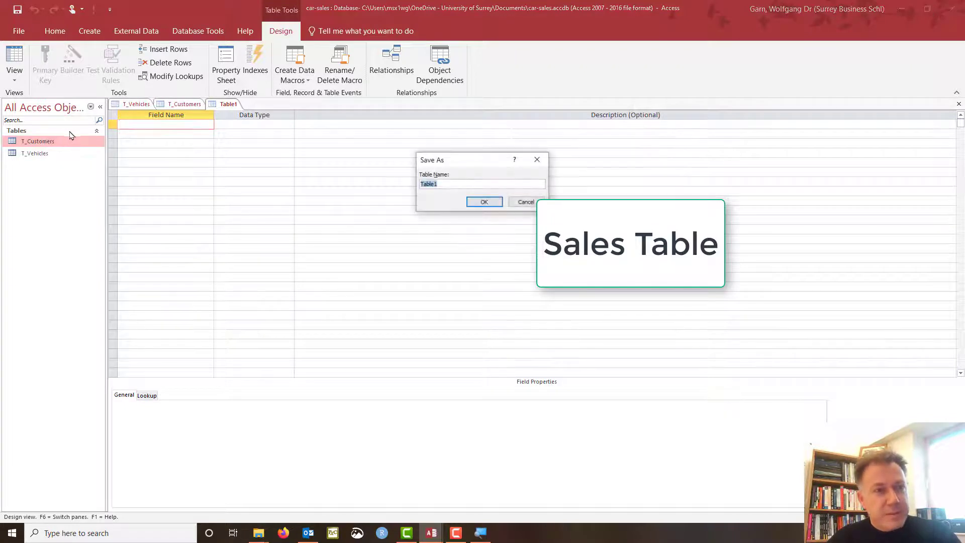
type("T")
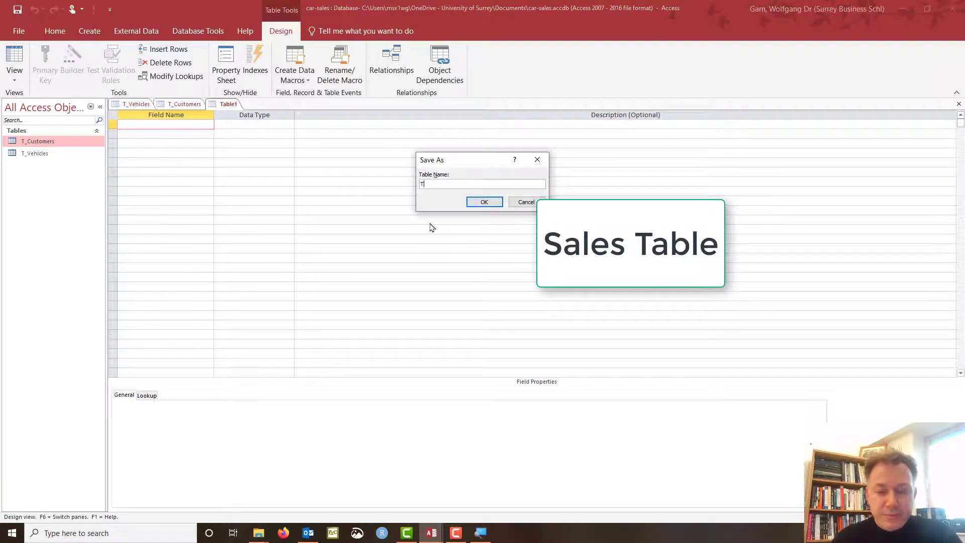
type("_Sales")
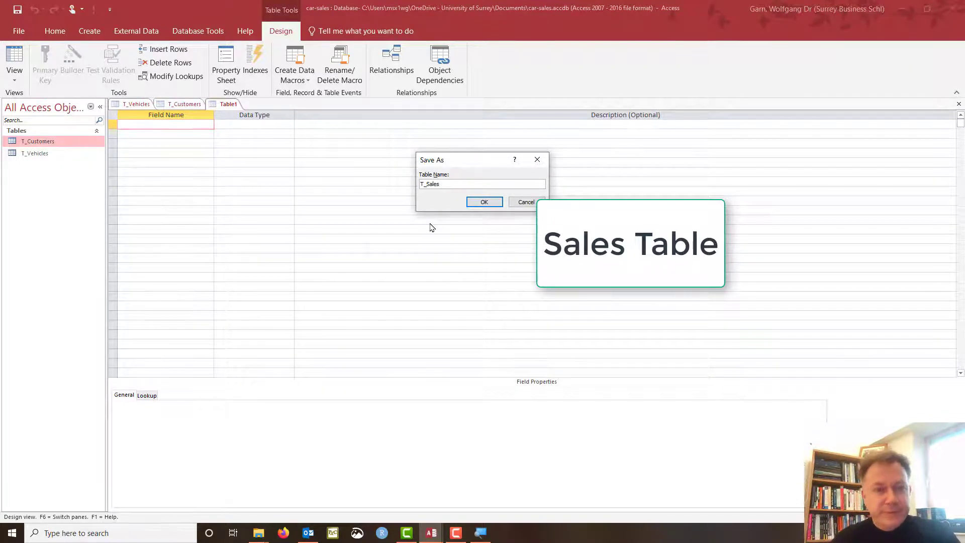
key("Return")
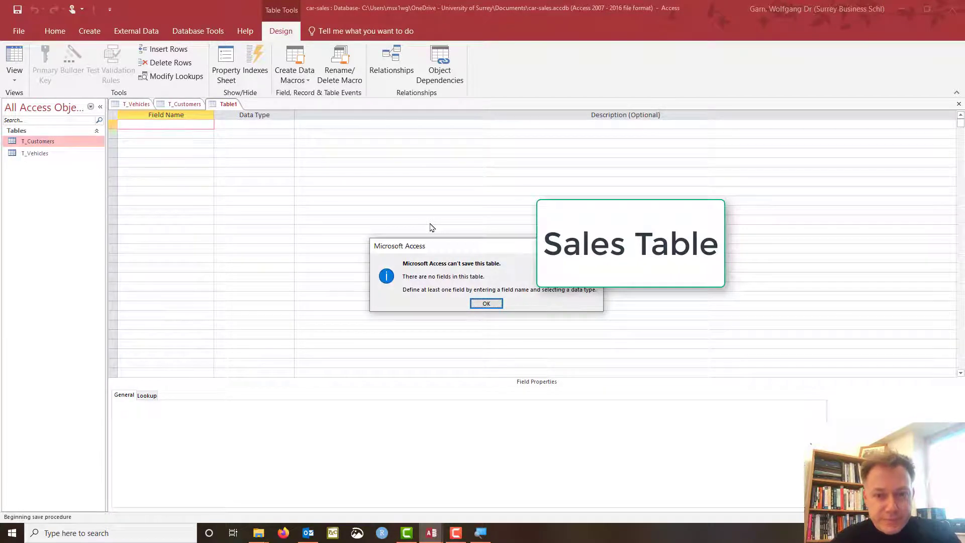
key("Return")
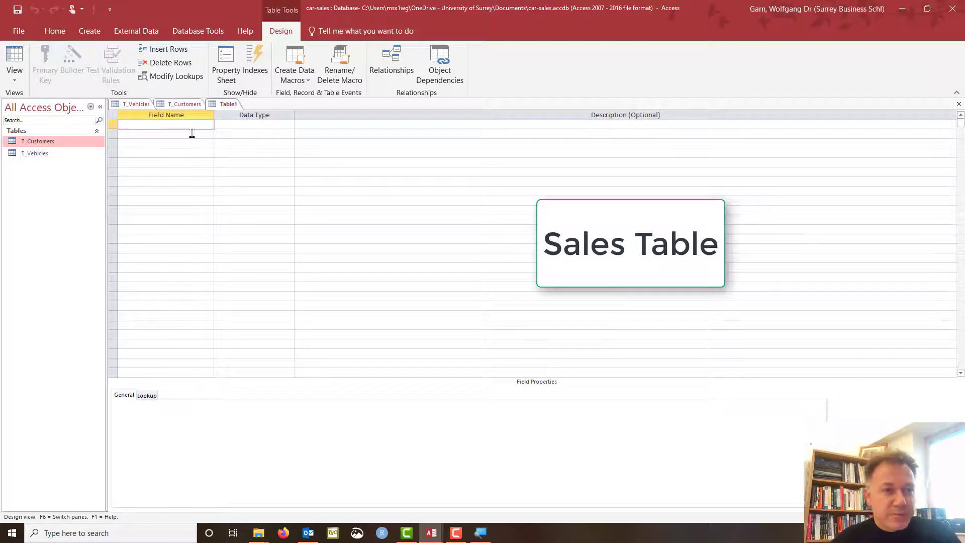
Add a Sale_ID AutoNumber field and save the table as T_Sales.
type("S")
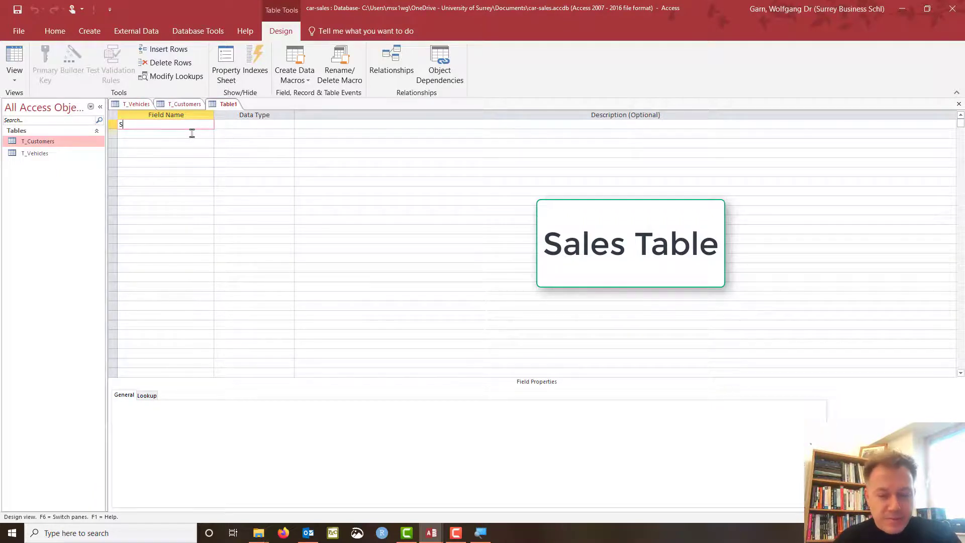
type("ale_ID")
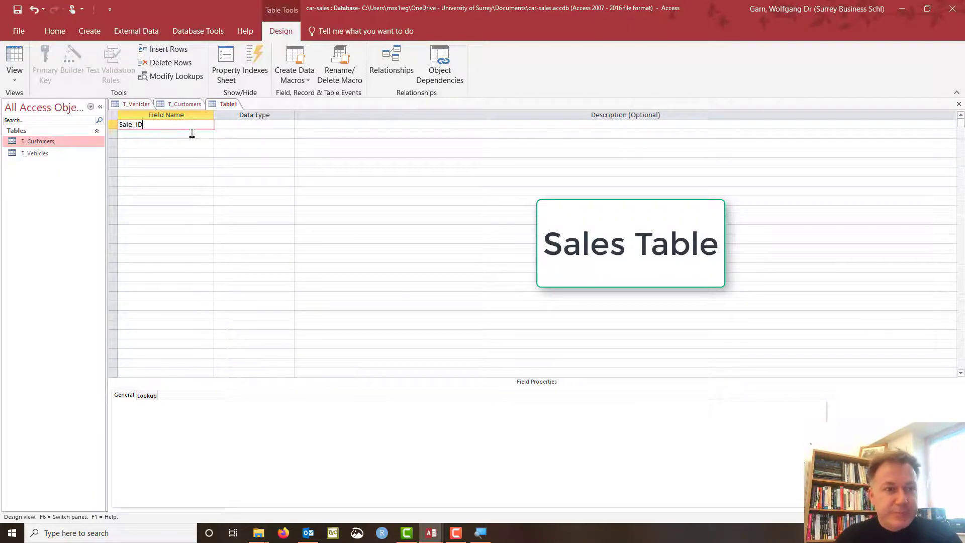
key("Tab")
type("a")
key("Tab")
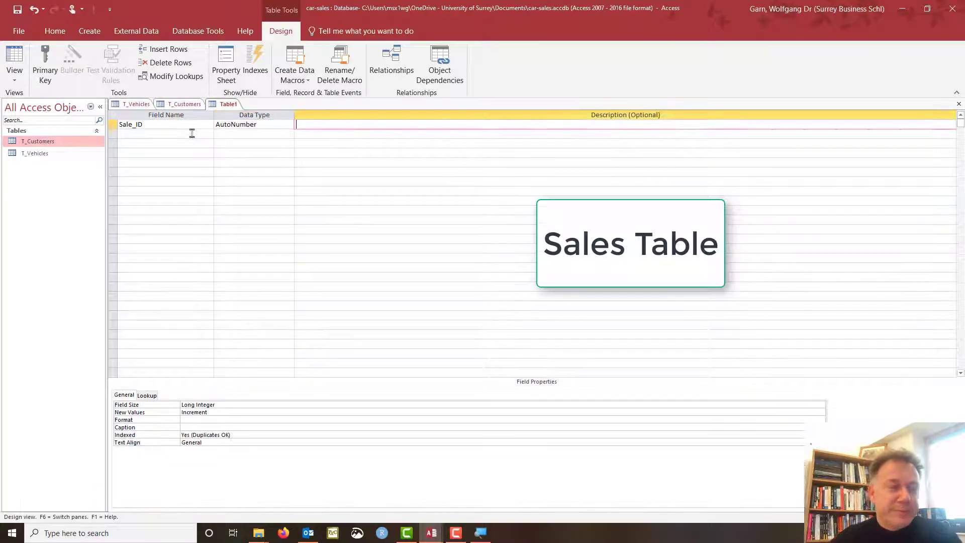
key("ctrl+s")
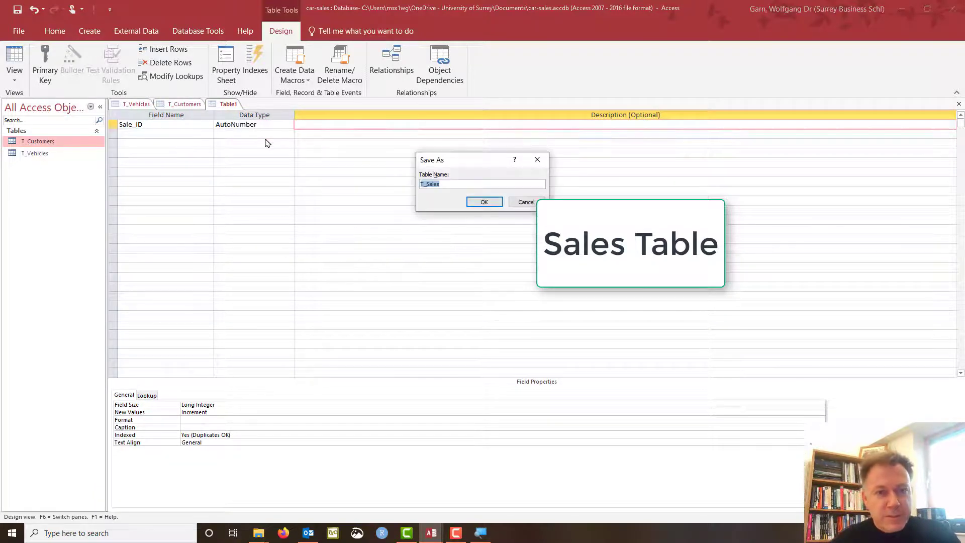
key("Return")
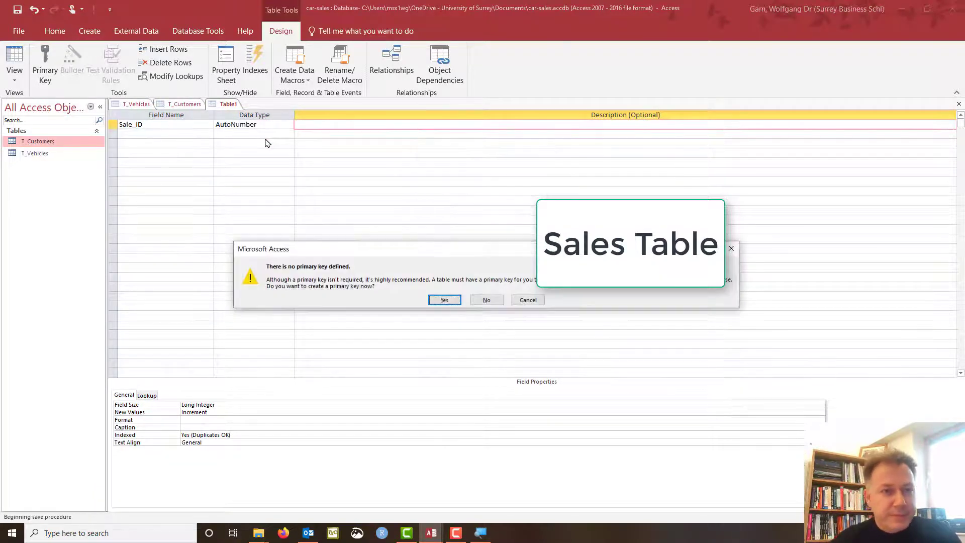
Accept the primary key prompt and set Sale_ID as the primary key of T_Sales.
left_click(430, 300)
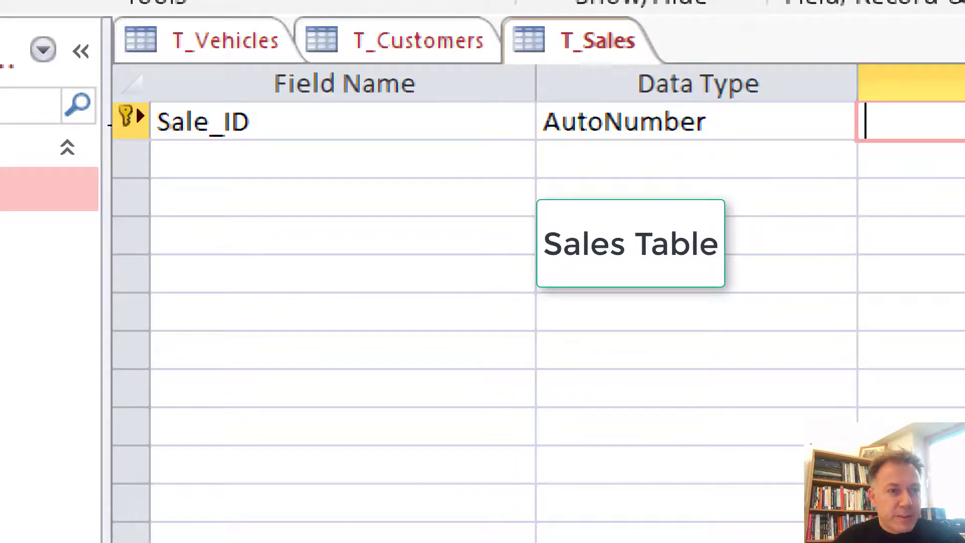
right_click(120, 128)
left_click(154, 141)
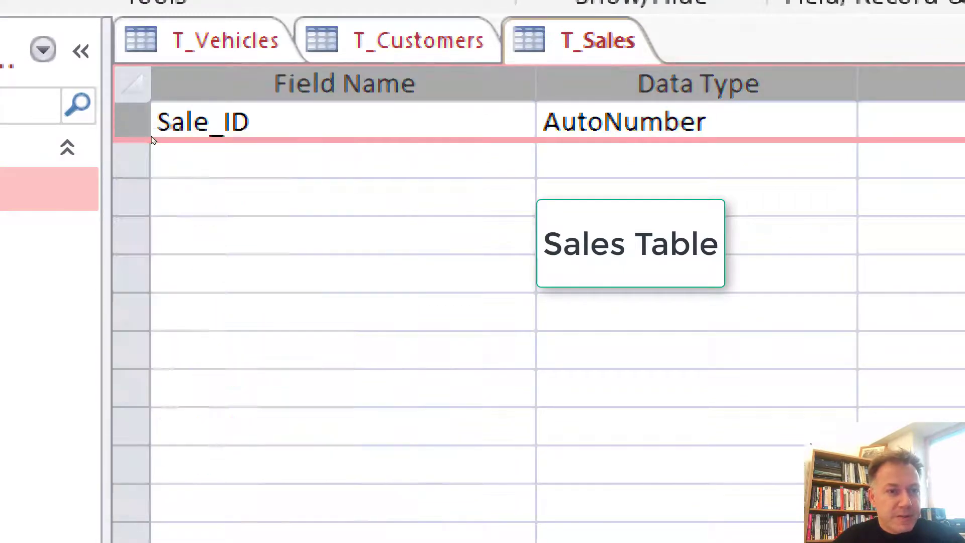
right_click(127, 129)
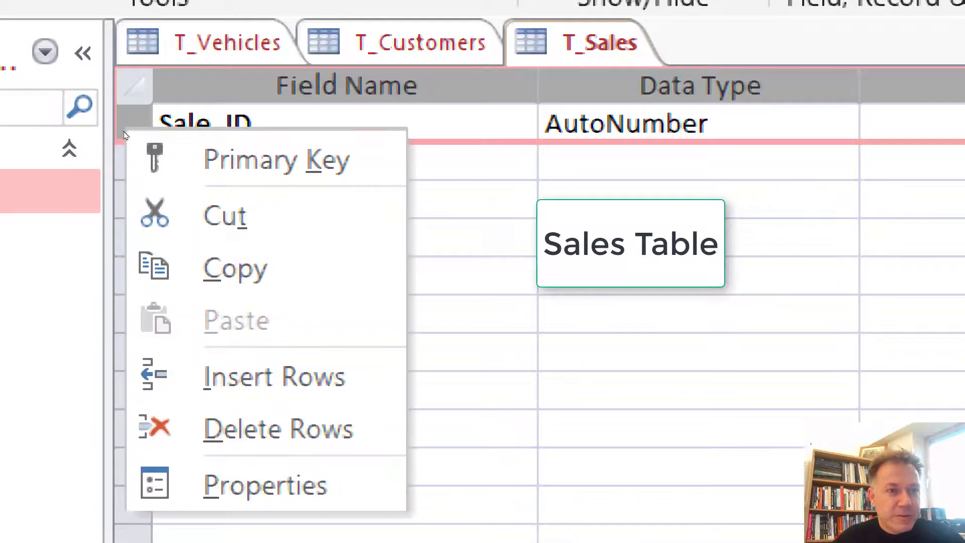
left_click(150, 157)
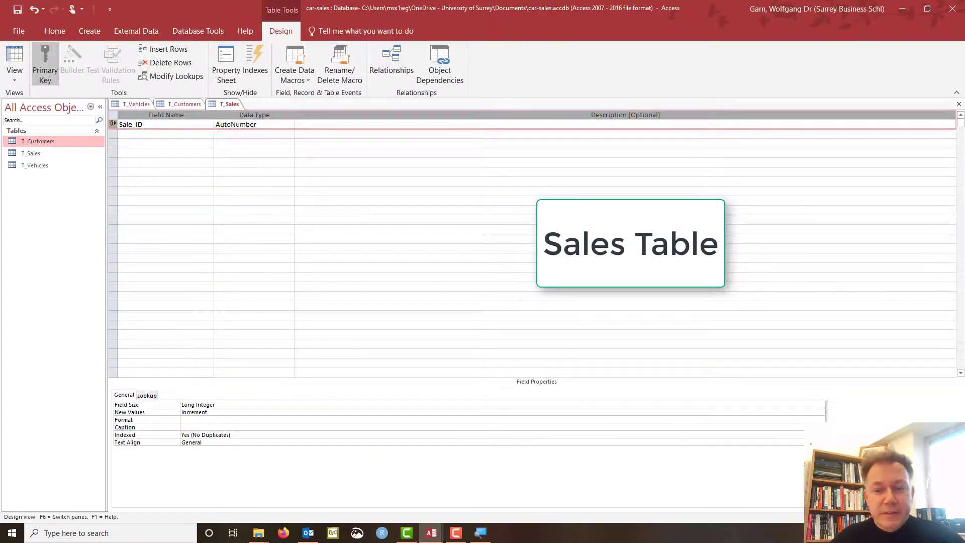
left_click(152, 135)
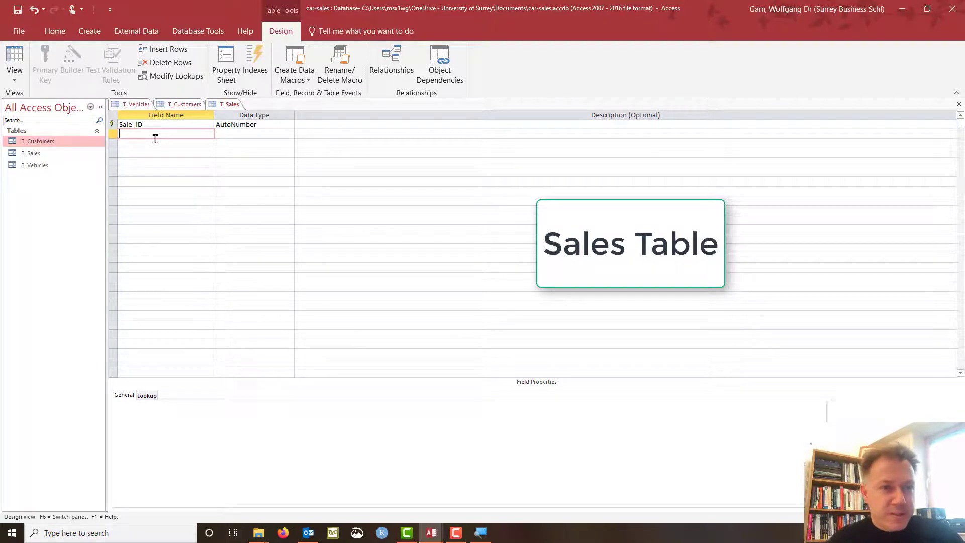
Add a Vehicle_ID field with the Number data type.
type("Vehicle")
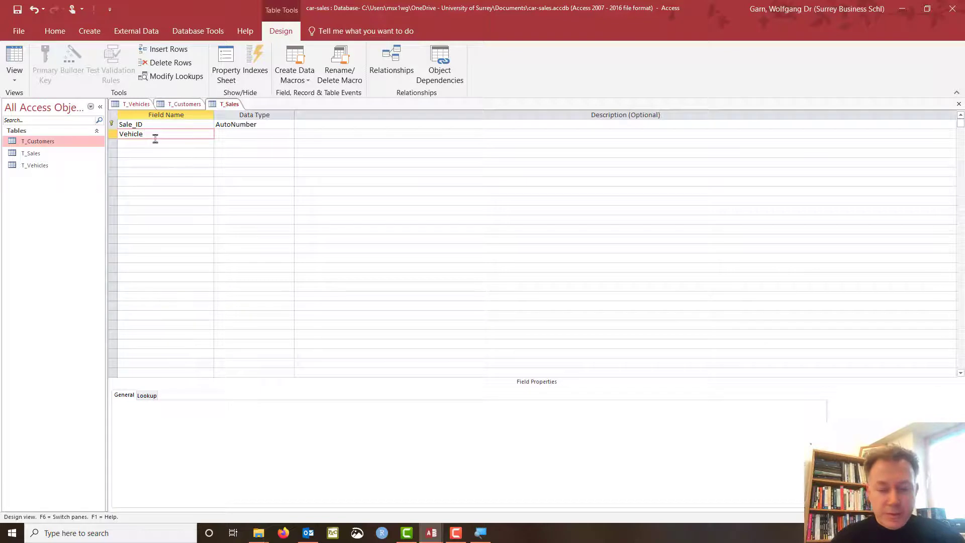
type("_ID")
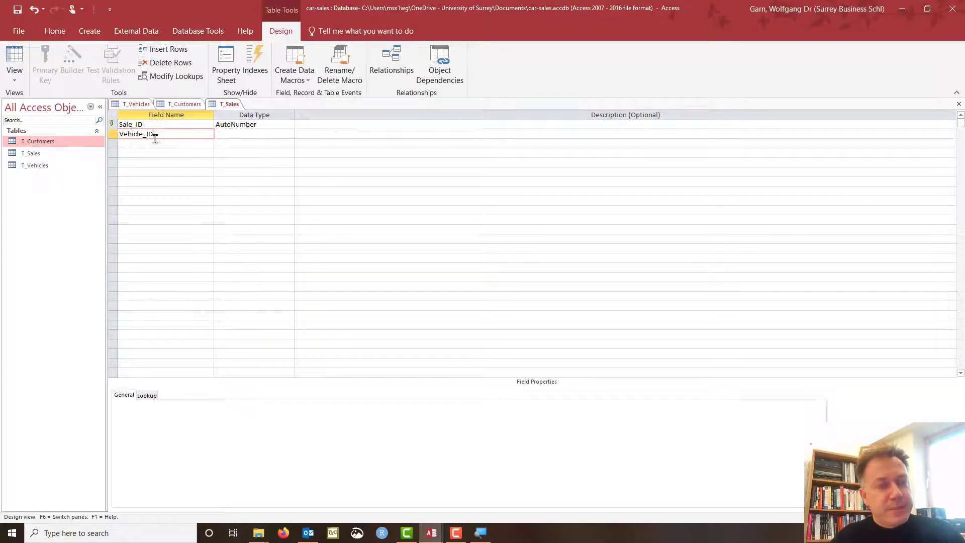
key("Tab")
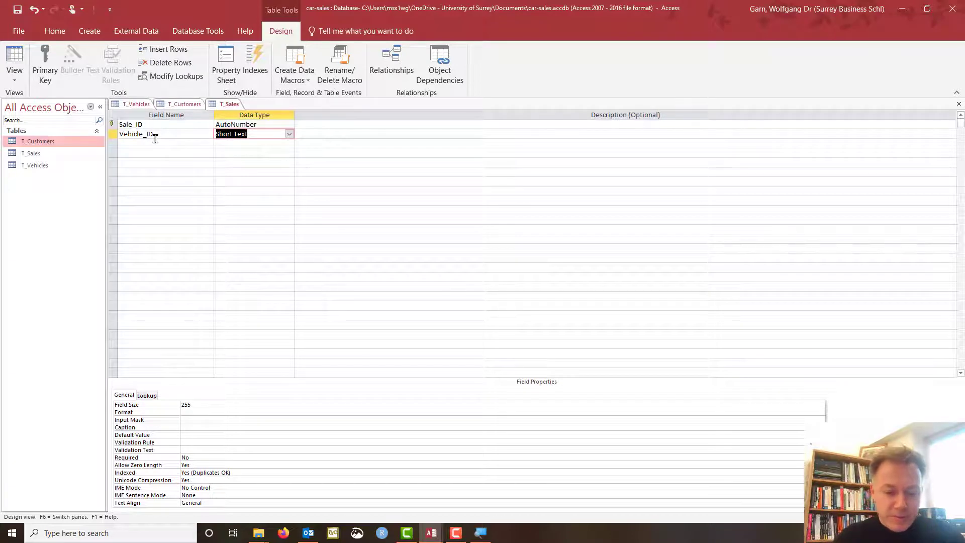
type("number")
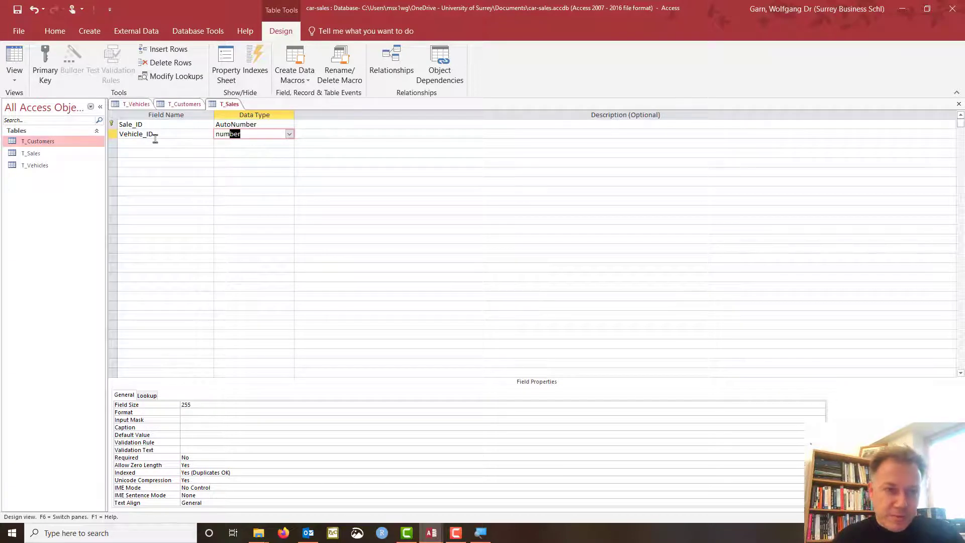
key("Tab")
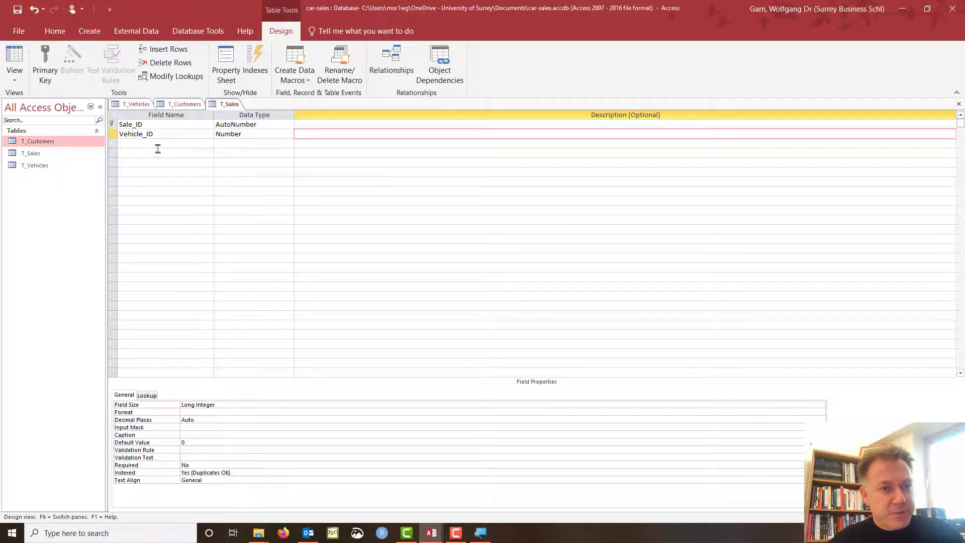
Add a Customer_ID field in the third row with the Number data type.
left_click(158, 144)
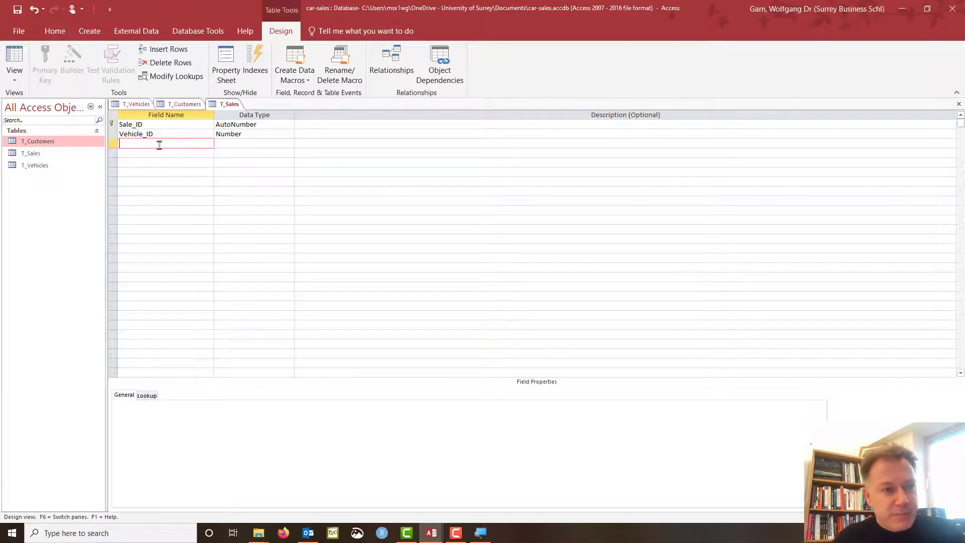
type("Veh")
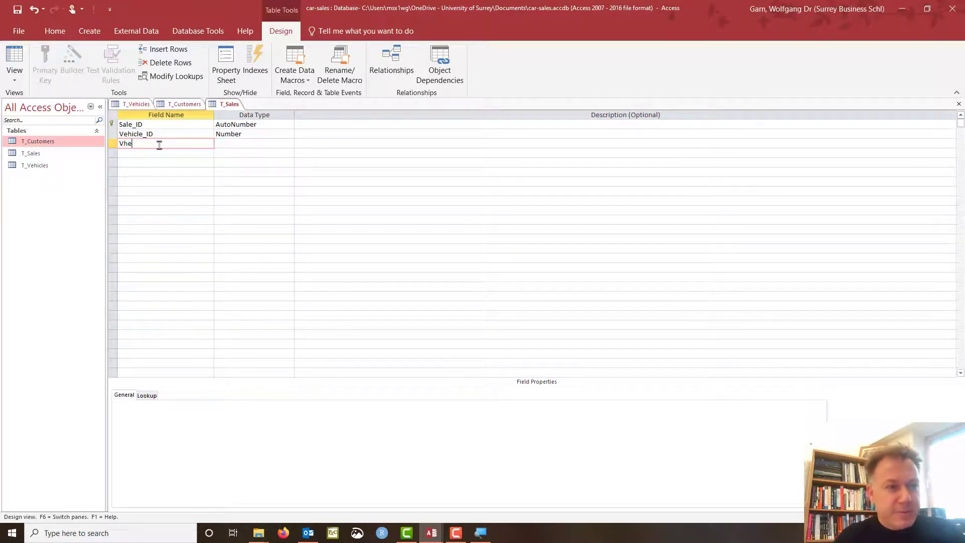
key("BackSpace")
key("BackSpace")
type("eh")
key("BackSpace")
key("BackSpace")
key("BackSpace")
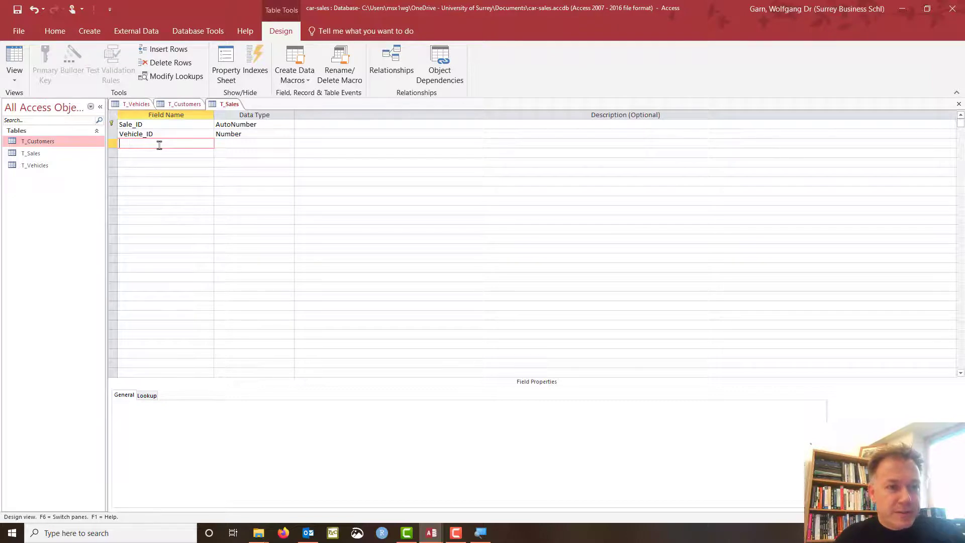
type("Customer")
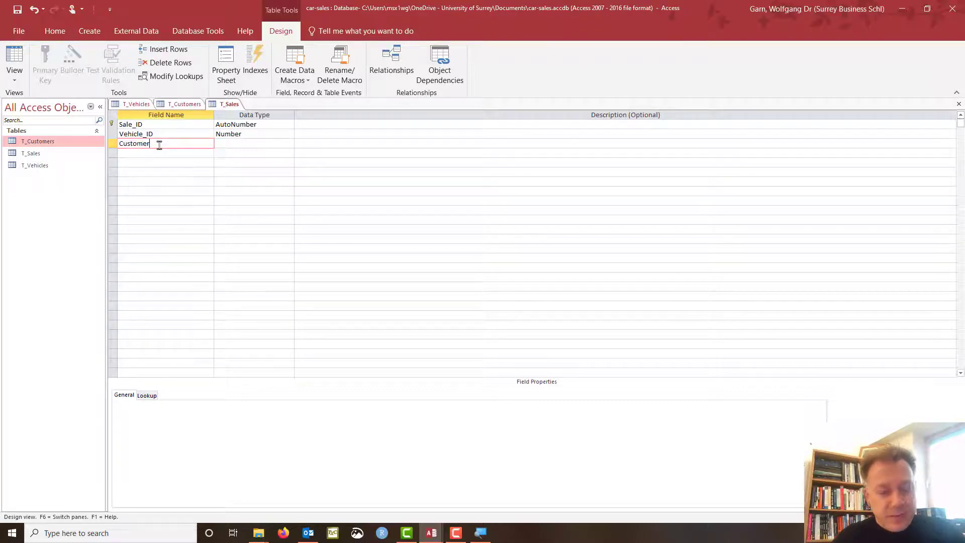
type("_ID")
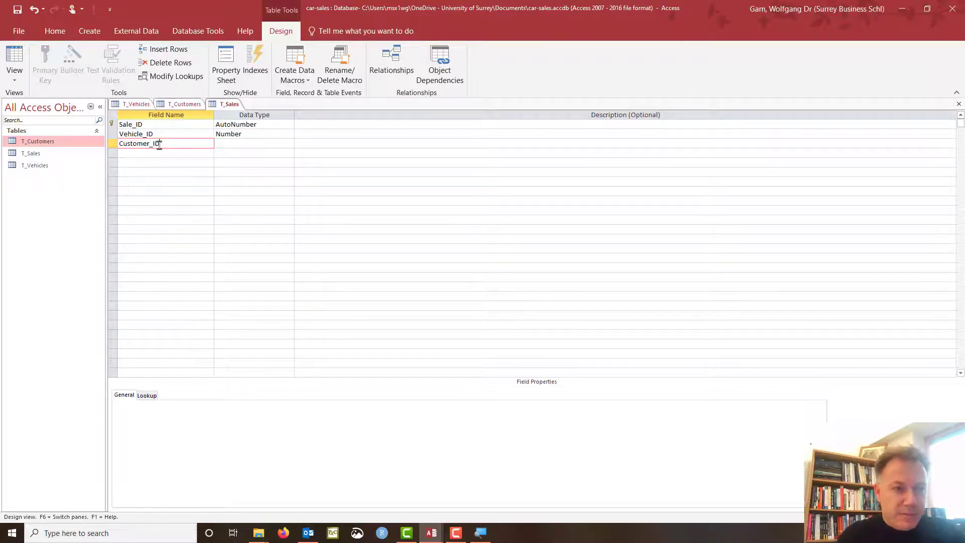
key("Tab")
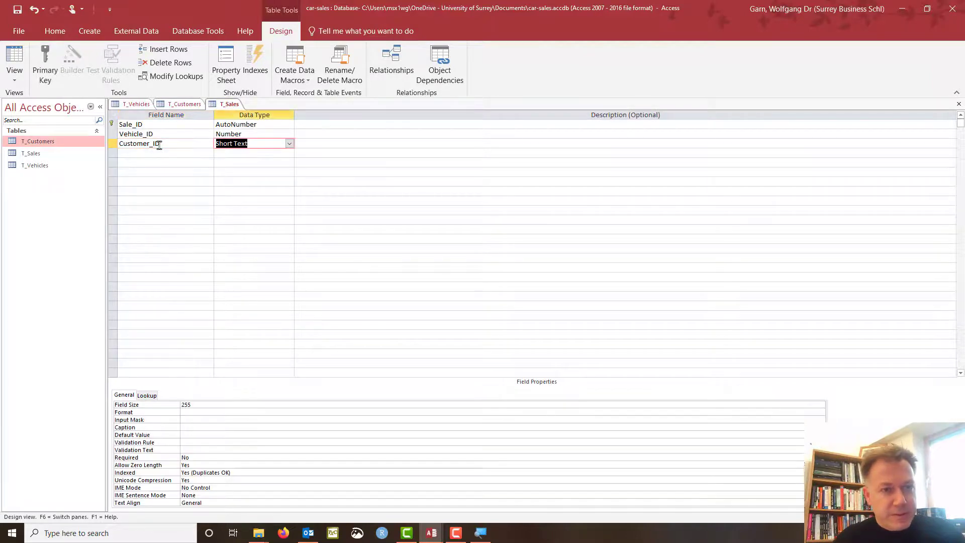
type("number")
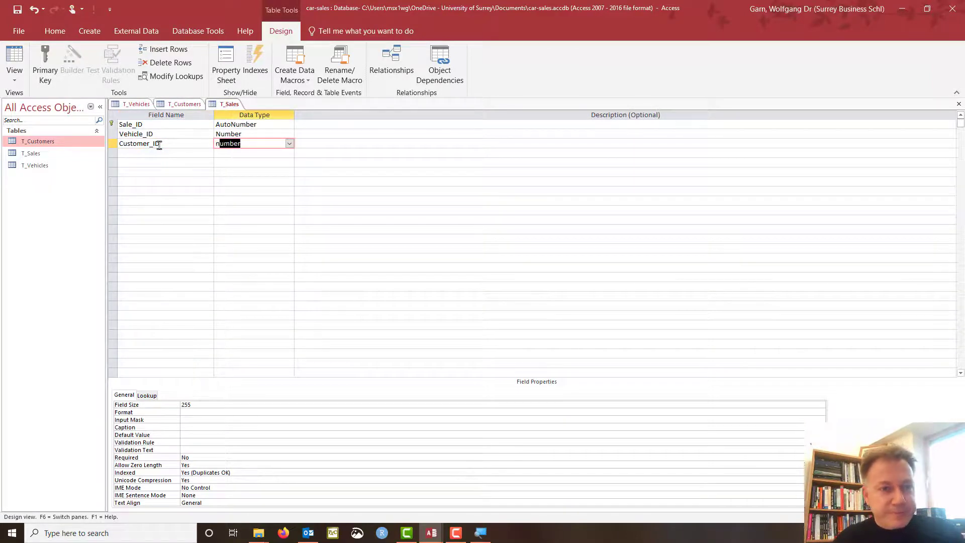
key("Tab")
key("Tab")
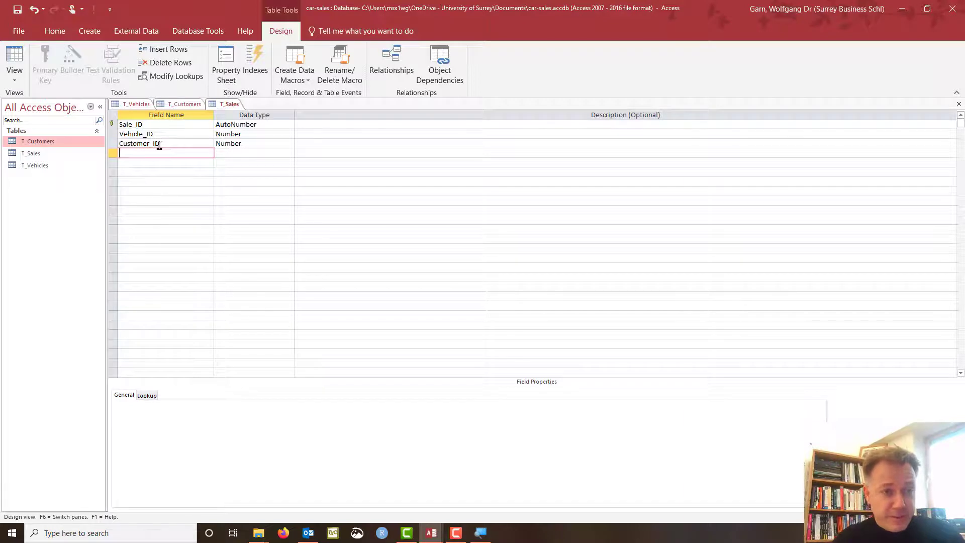
After reviewing Vehicle_ID's properties, add a Sale_QTY field in row four as Number.
left_click(157, 134)
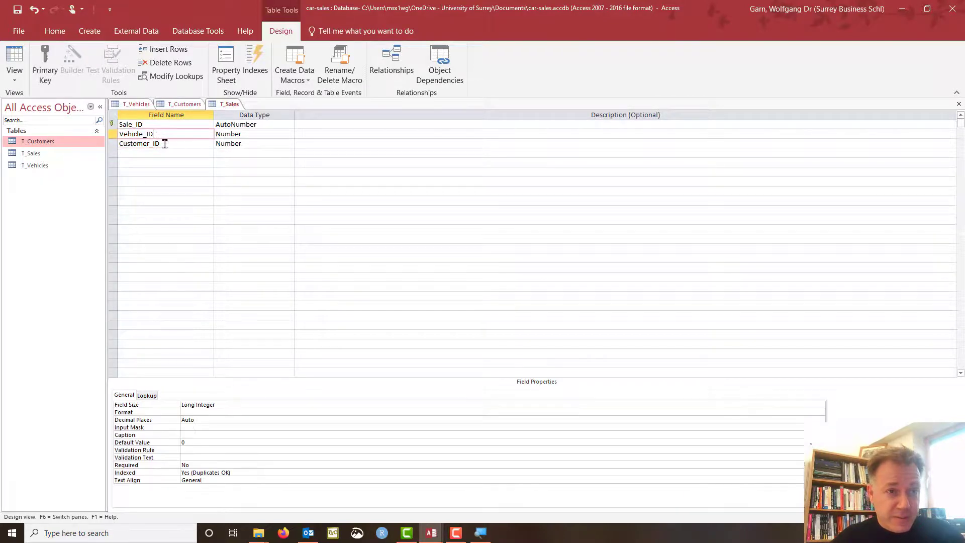
left_click(153, 153)
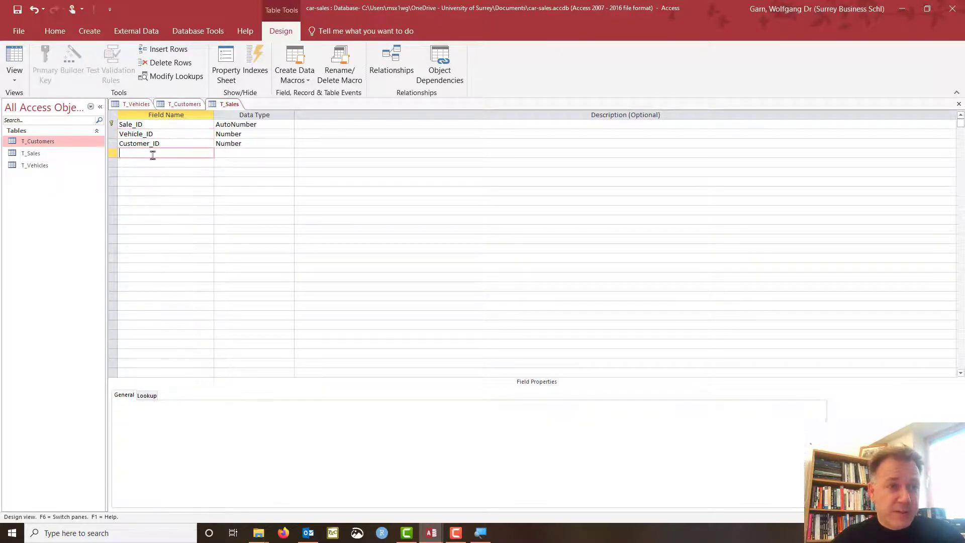
left_click(158, 134)
left_click(158, 152)
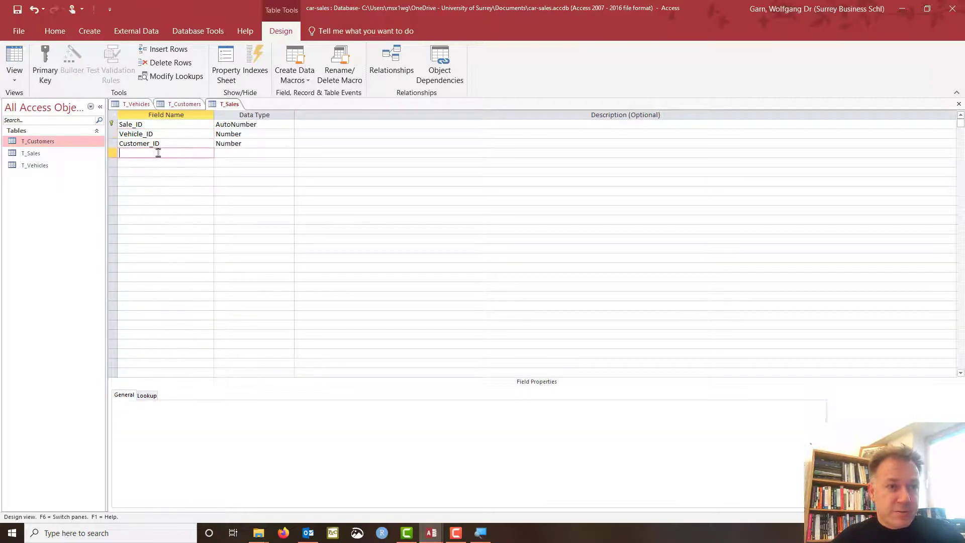
type("Sales")
key("BackSpace")
key("BackSpace")
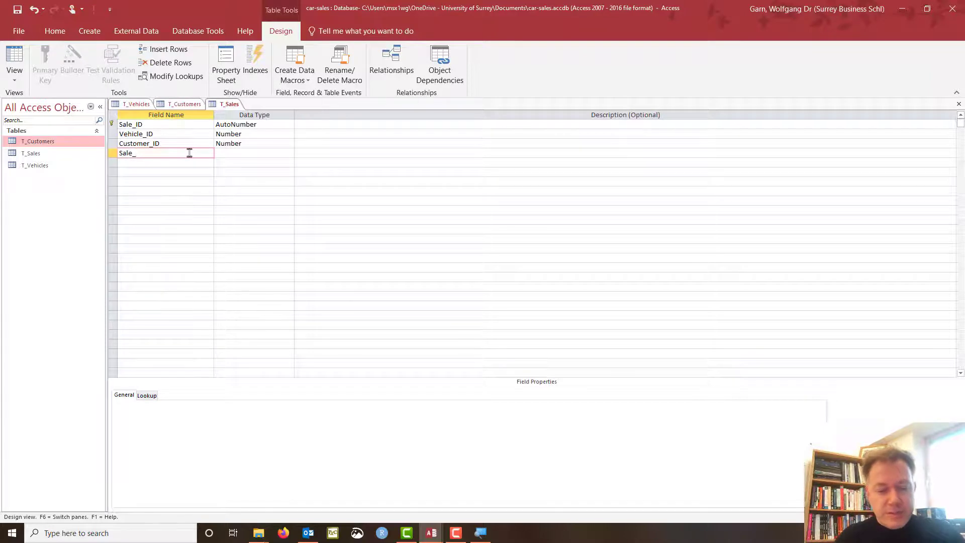
type("e_QTY")
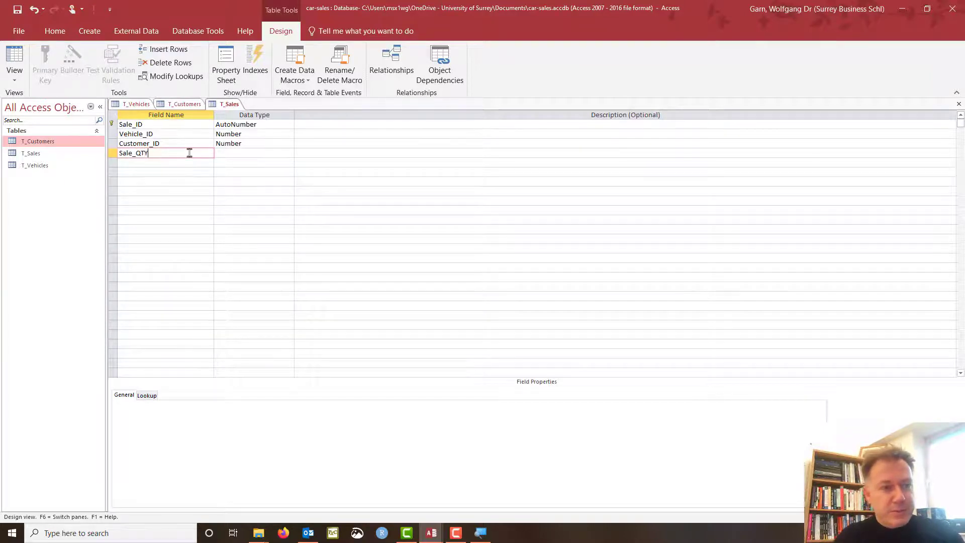
left_click(229, 154)
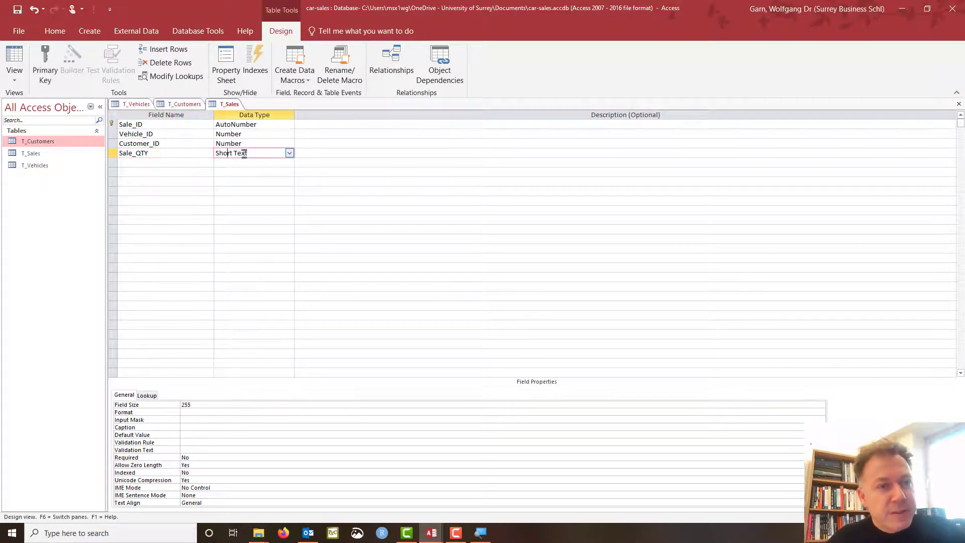
left_click(290, 153)
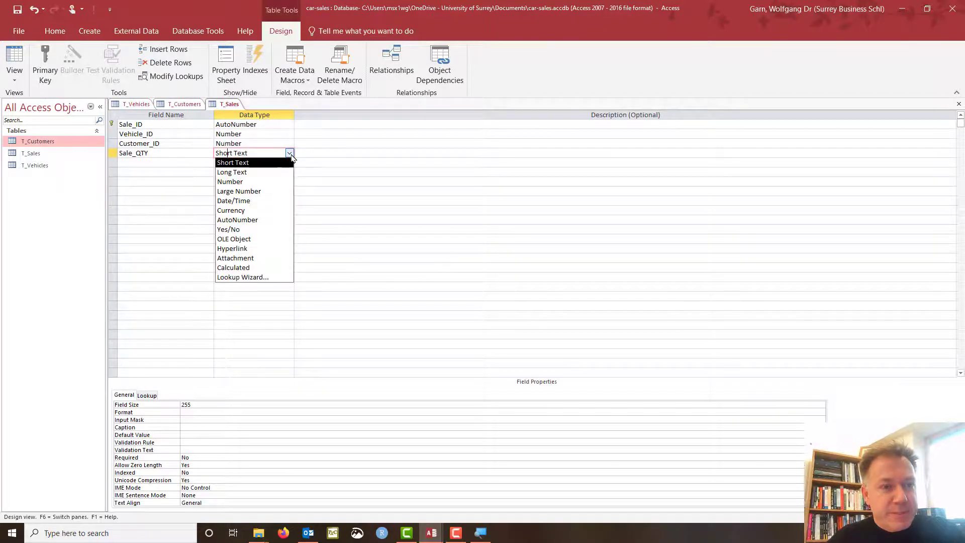
left_click(281, 183)
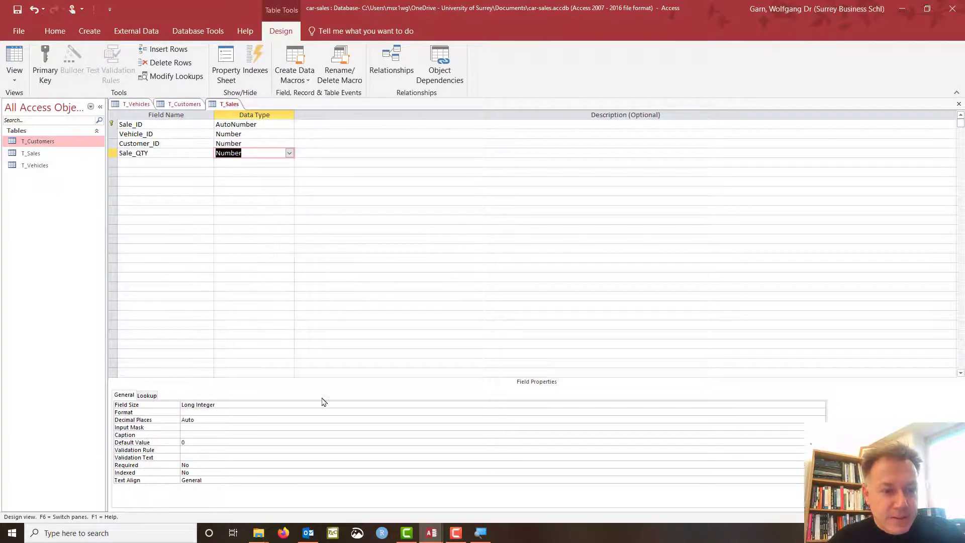
Set Sale_QTY's Field Size to Long Integer.
left_click(233, 405)
double_click(233, 405)
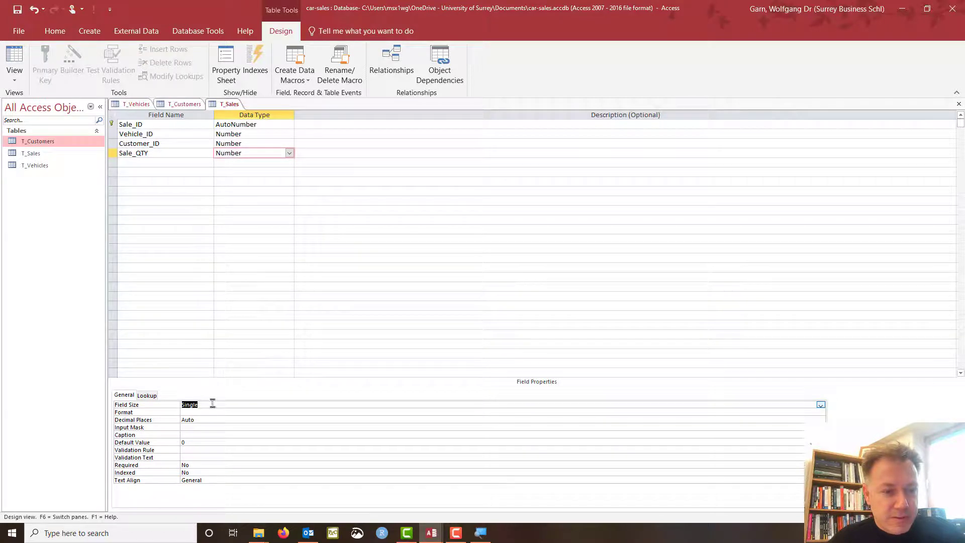
left_click(820, 405)
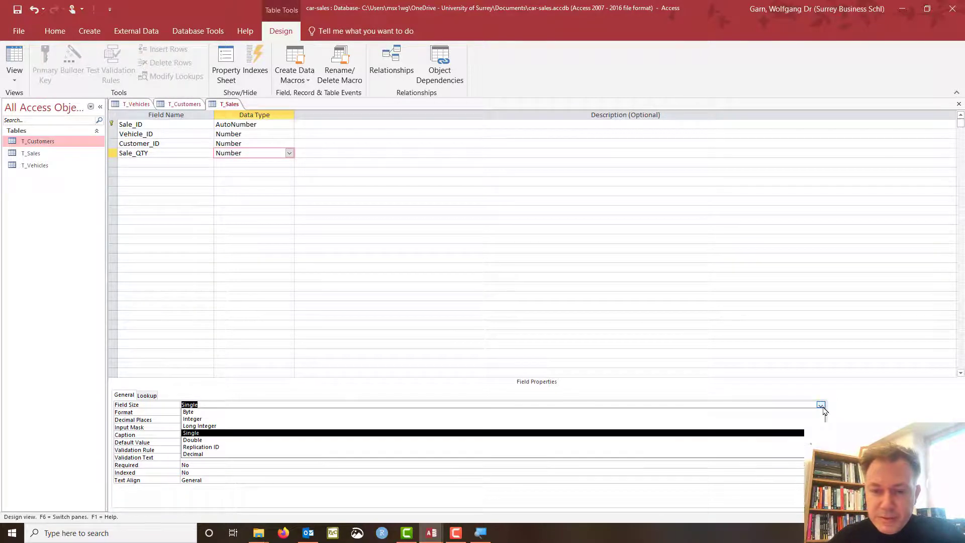
left_click(523, 426)
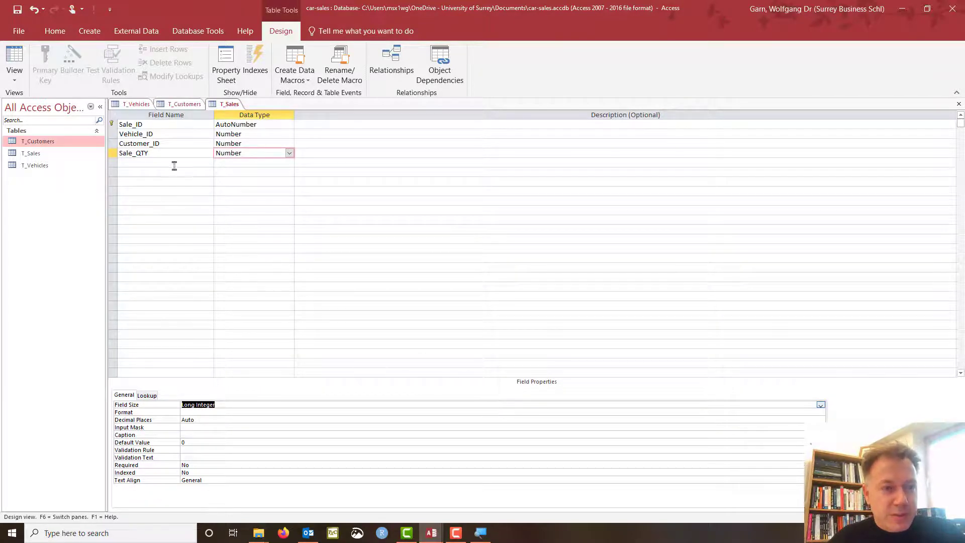
left_click(156, 162)
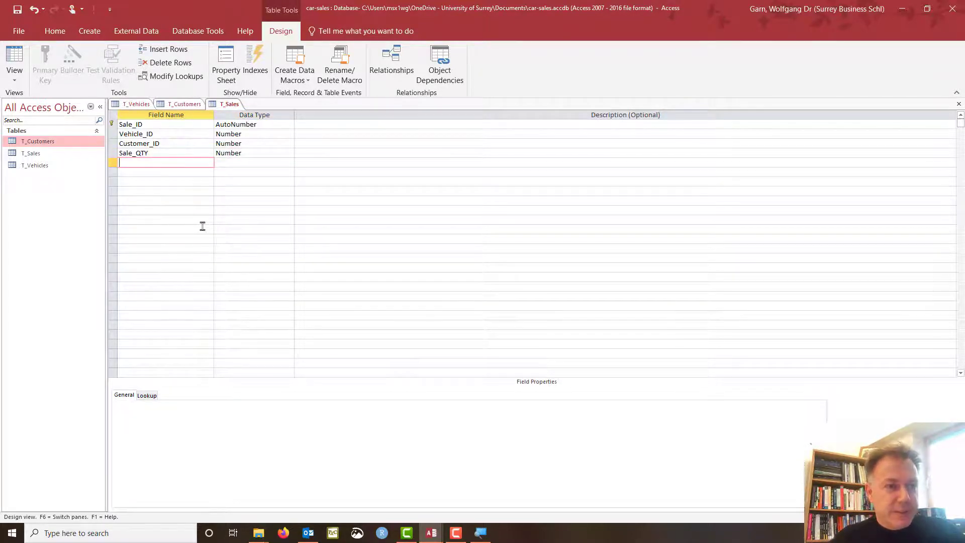
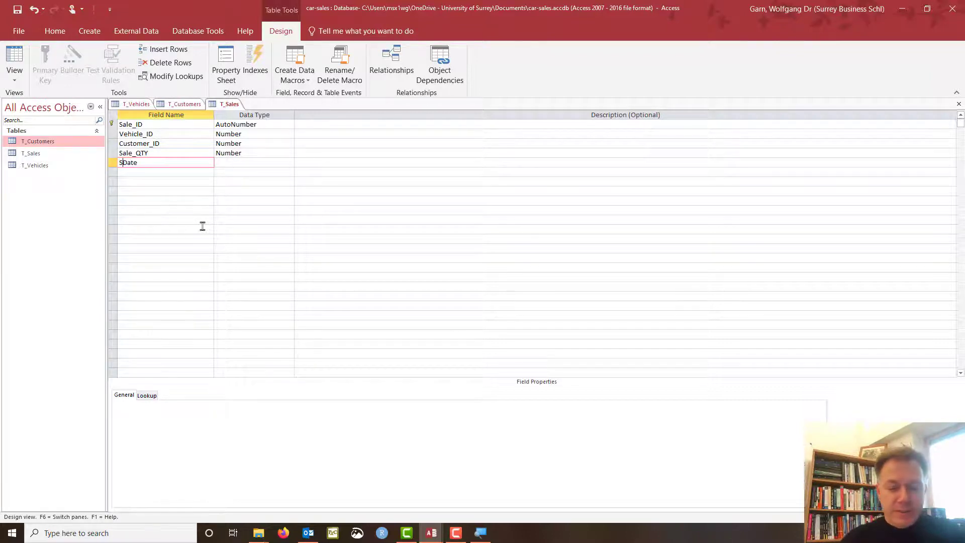
Name the new field Sale_Date and give it the Date/Time data type.
type("ale_")
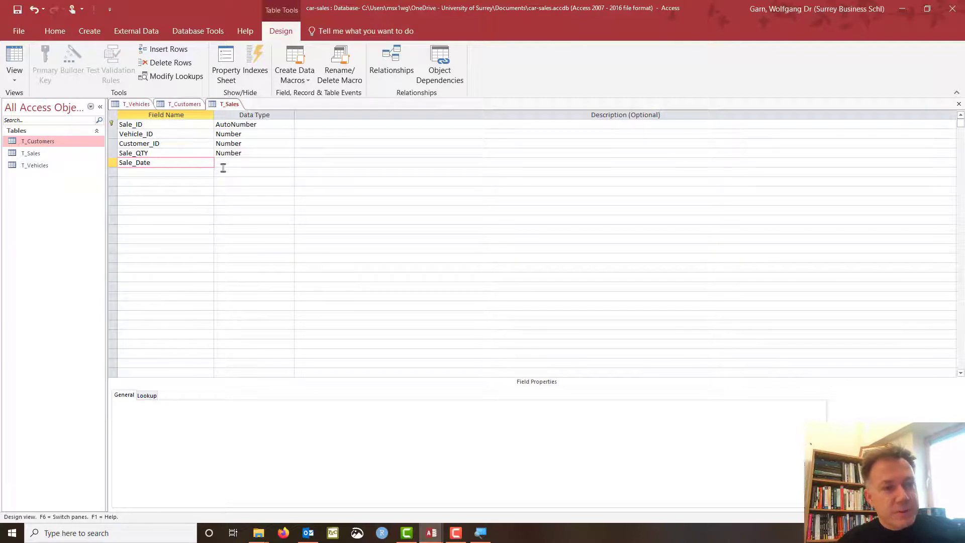
left_click(242, 164)
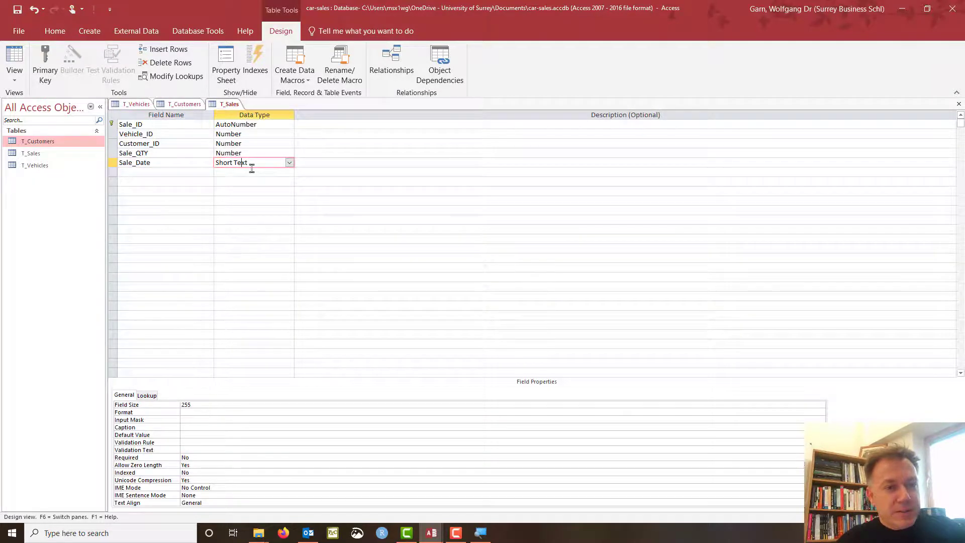
left_click(289, 162)
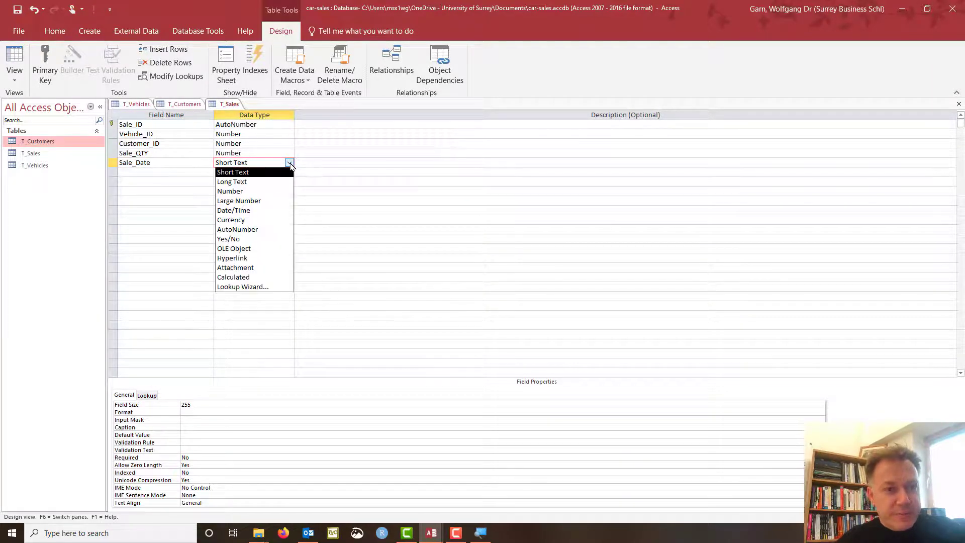
left_click(250, 210)
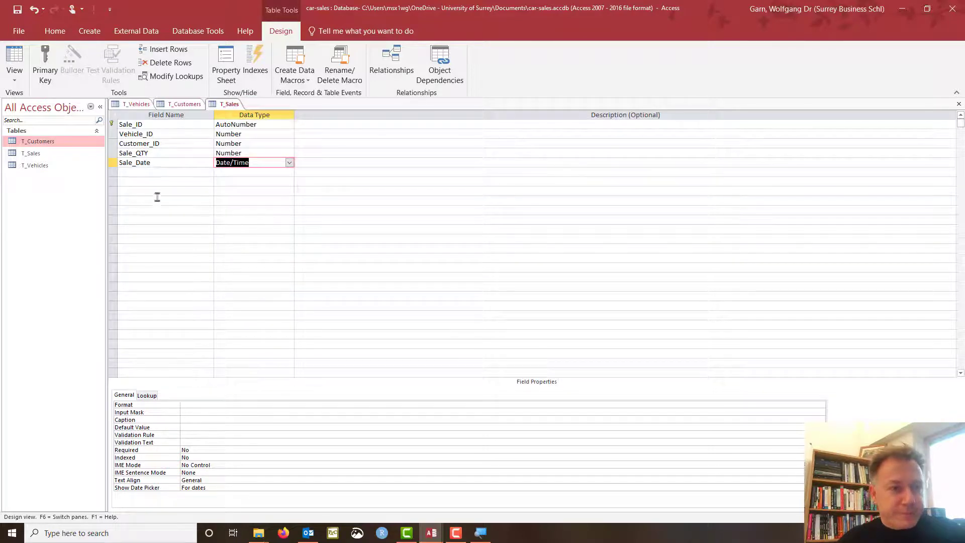
Move Sale_Date directly below Sale_ID and switch to datasheet view.
left_click(114, 163)
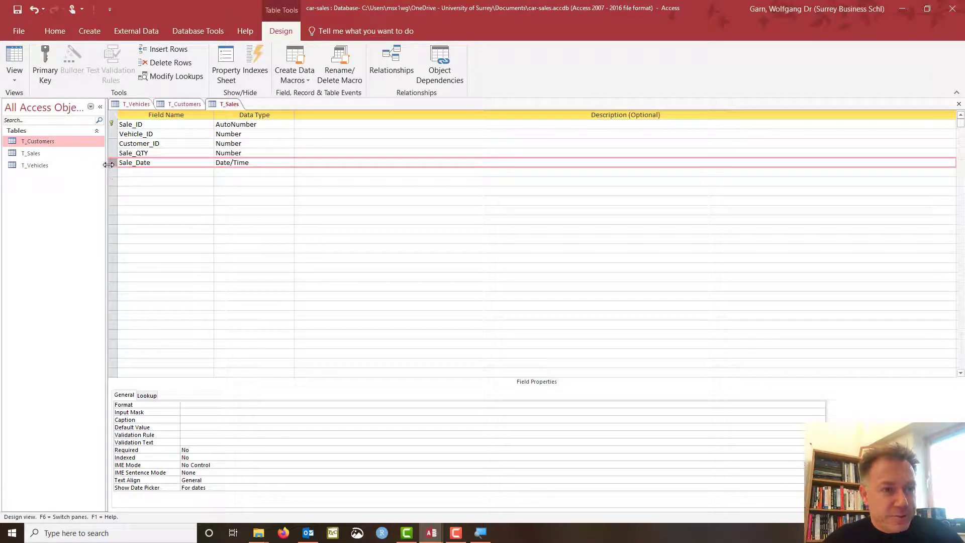
left_click_drag(113, 163, 111, 134)
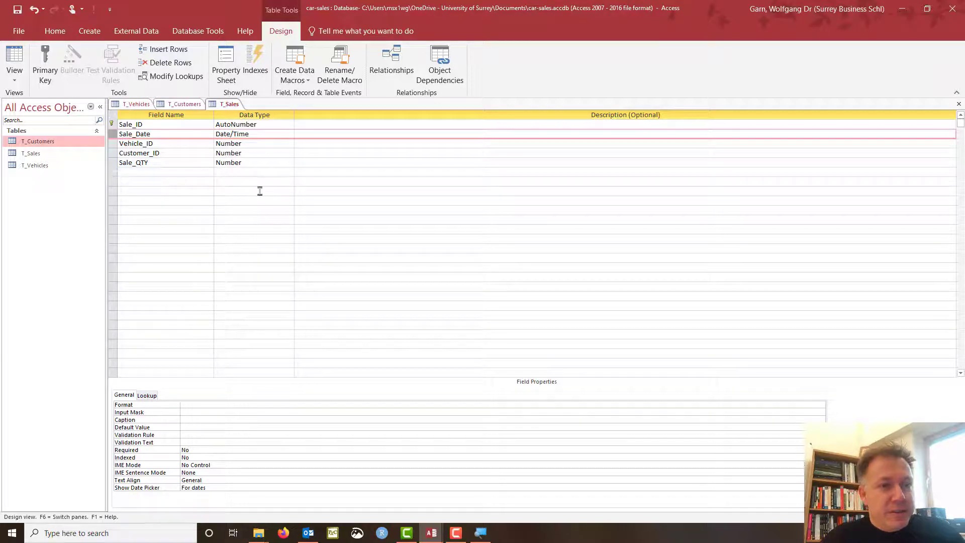
left_click(17, 66)
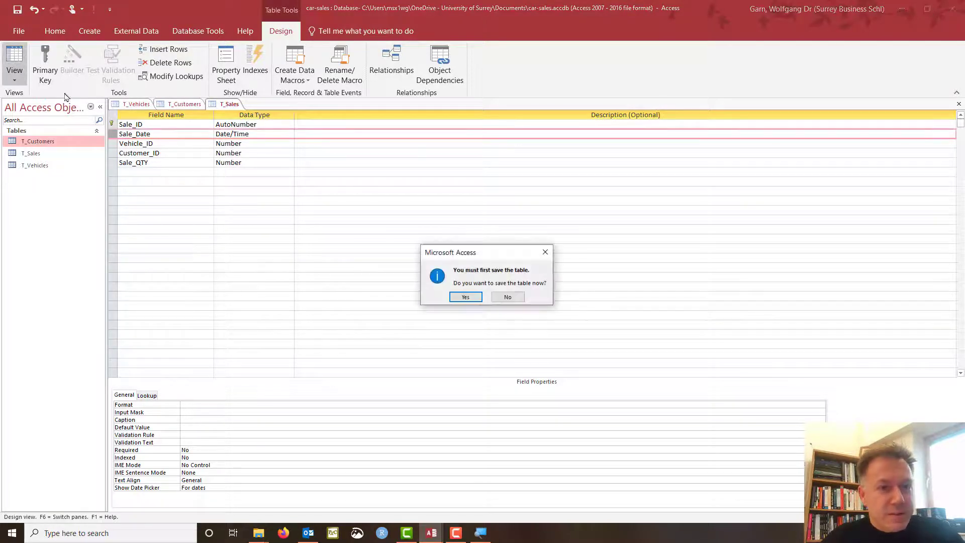
Save the table and set the first sale's date to 25/11/2019 with the date picker.
left_click(458, 300)
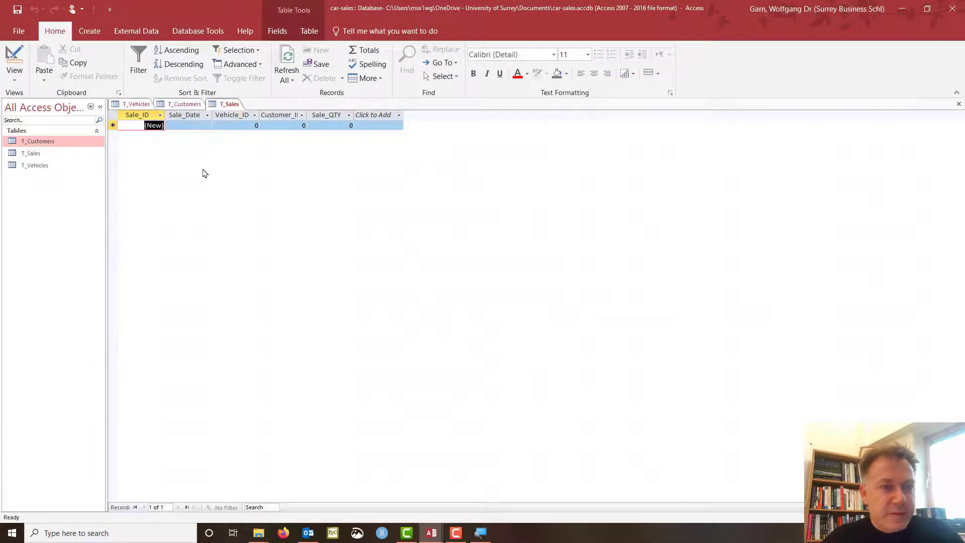
left_click(202, 126)
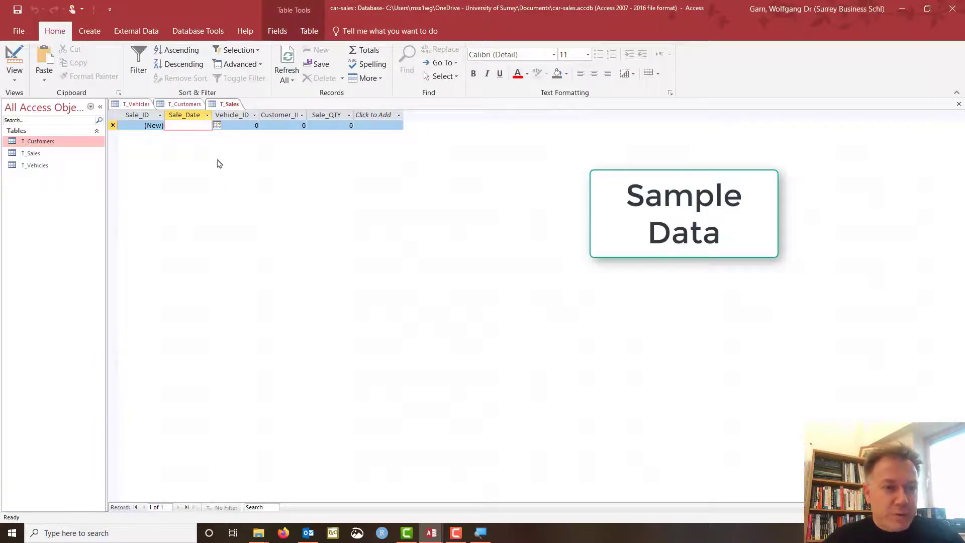
left_click(218, 125)
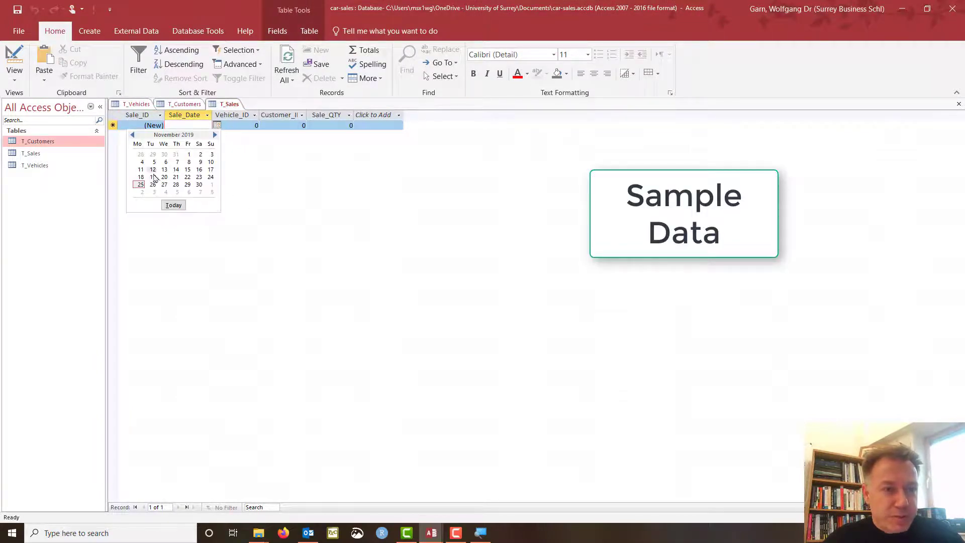
left_click(141, 185)
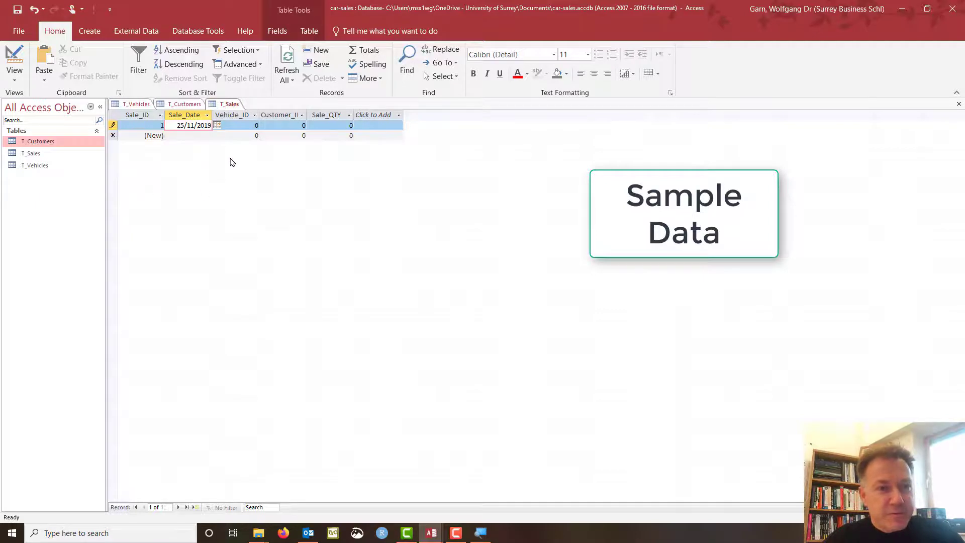
Enter Vehicle_ID 1 for the first sale, checking the CX5's id in T_Vehicles.
left_click(251, 129)
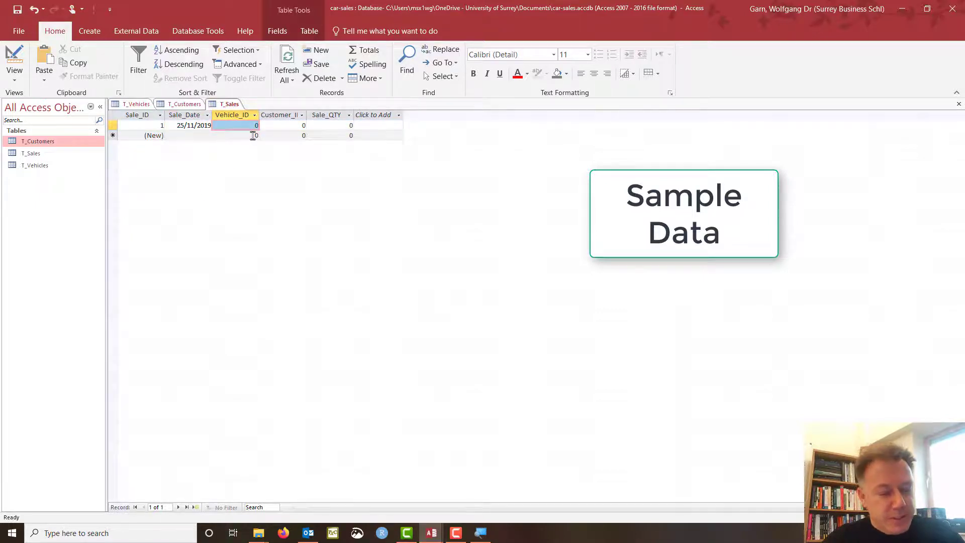
type("1")
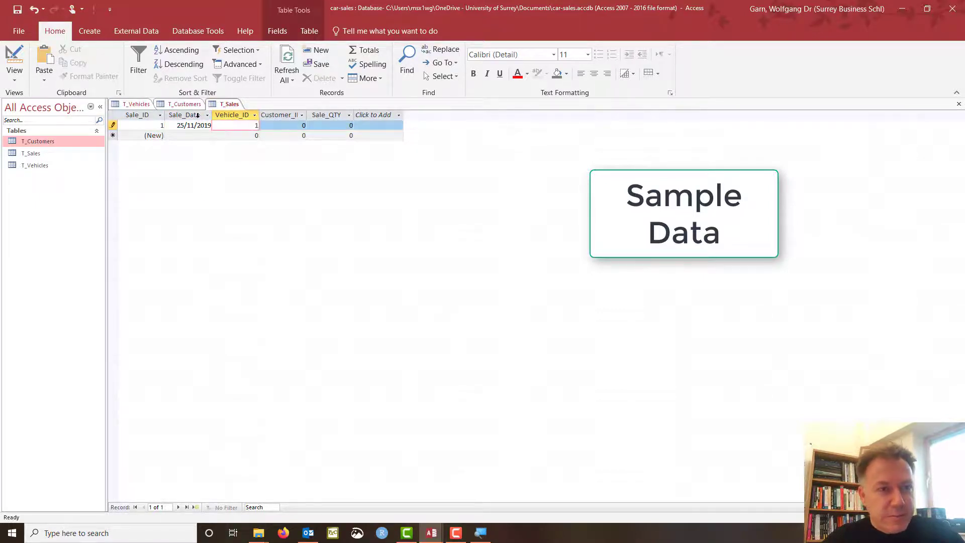
left_click(138, 104)
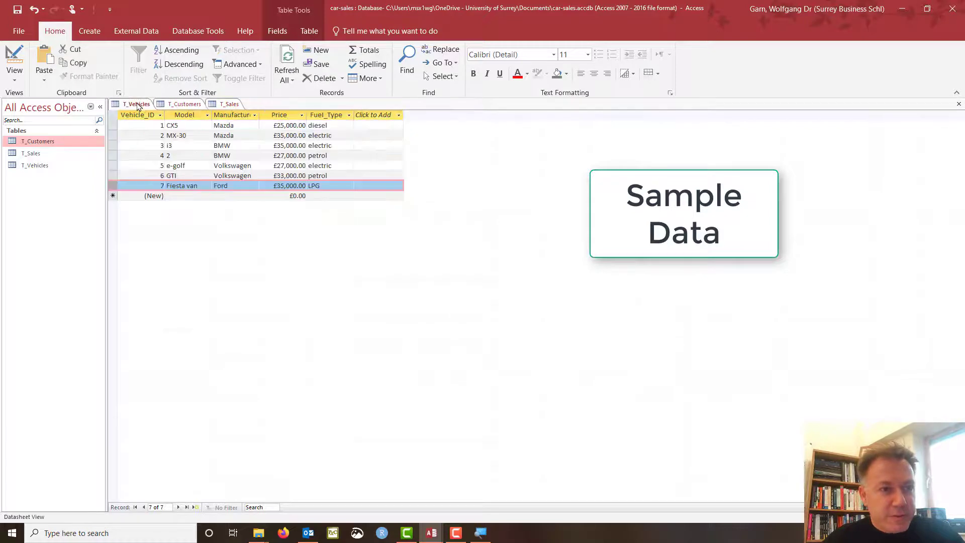
left_click(114, 125)
left_click(226, 105)
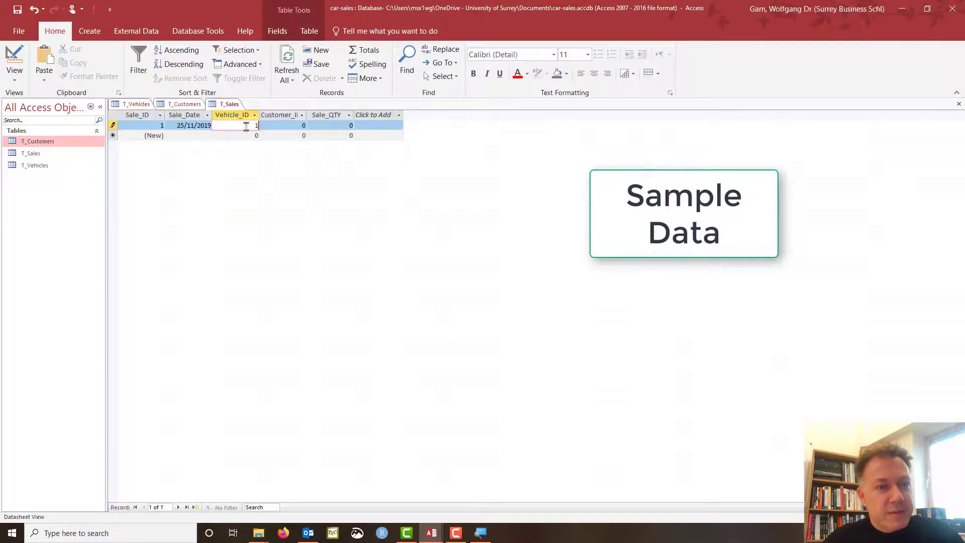
Enter Customer_ID 1 and Sale_QTY 1, then save the first sale record.
left_click(301, 127)
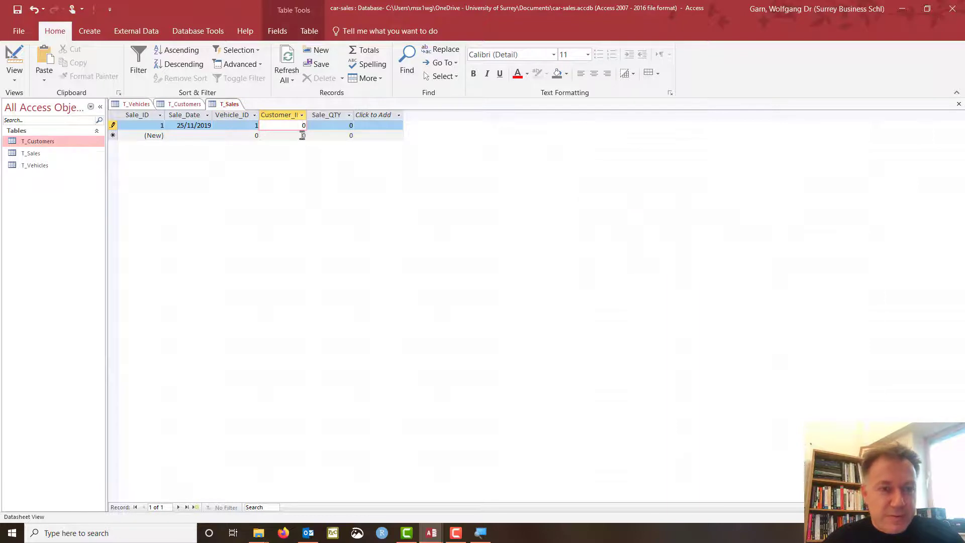
left_click_drag(298, 127, 304, 126)
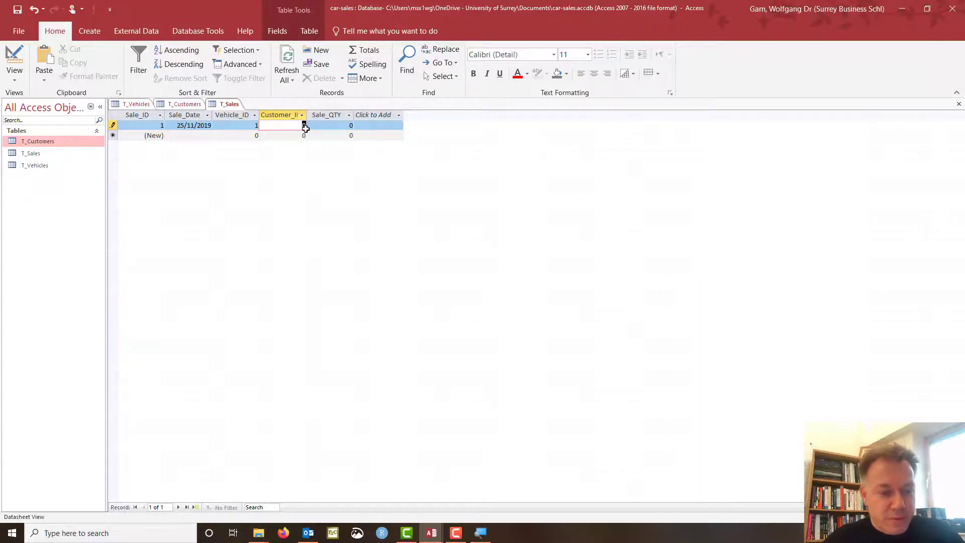
type("1")
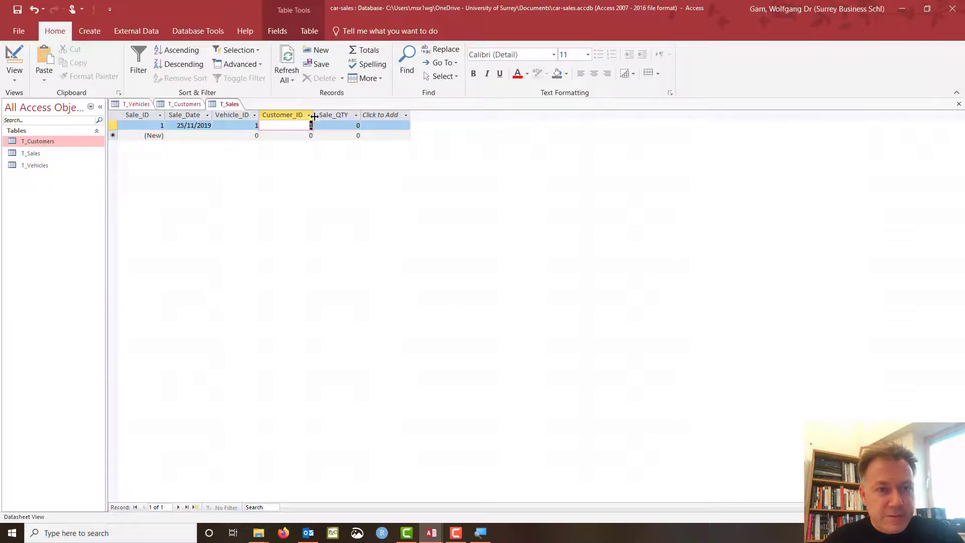
left_click(179, 104)
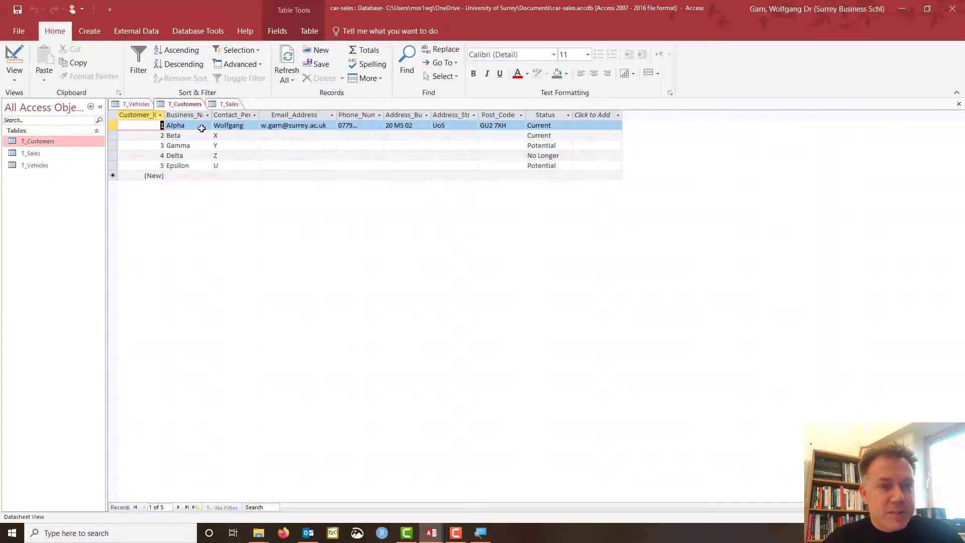
left_click(232, 106)
left_click(350, 125)
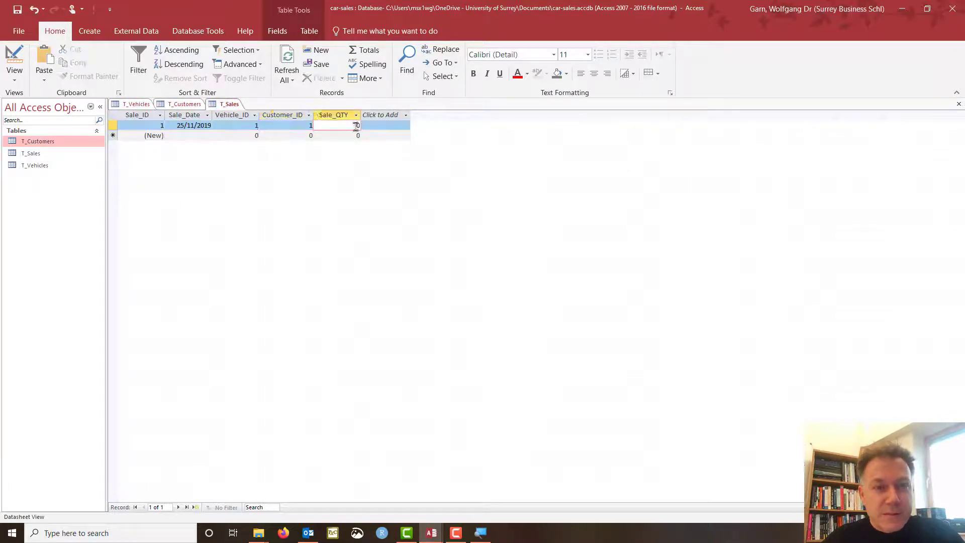
double_click(358, 125)
type("1")
left_click(202, 135)
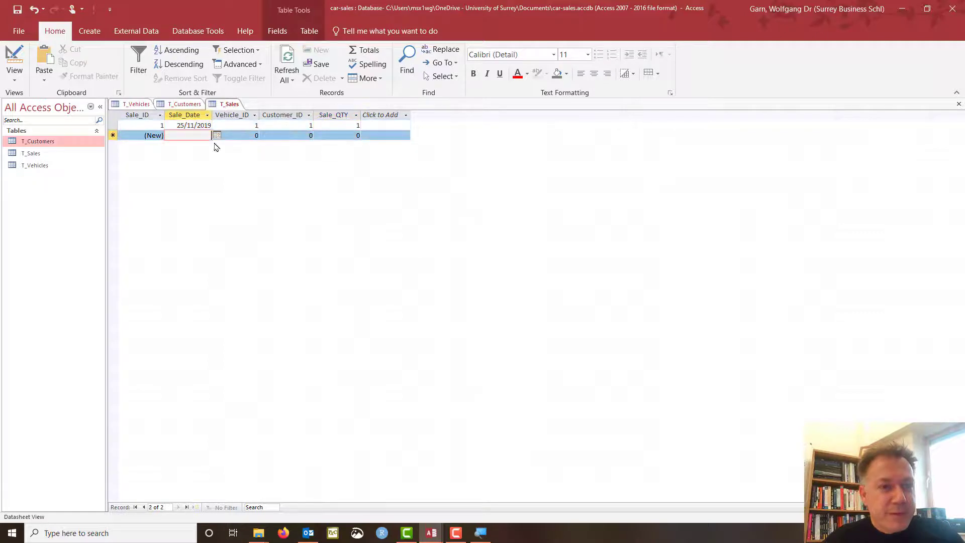
After checking customer Beta, enter the second sale: 27/11/2019, vehicle 3, customer 2.
left_click(190, 104)
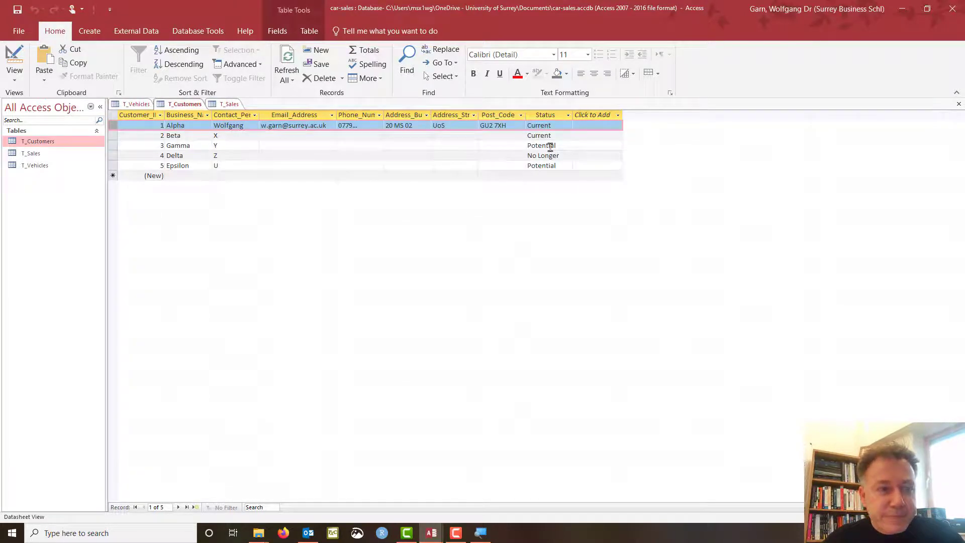
left_click(456, 135)
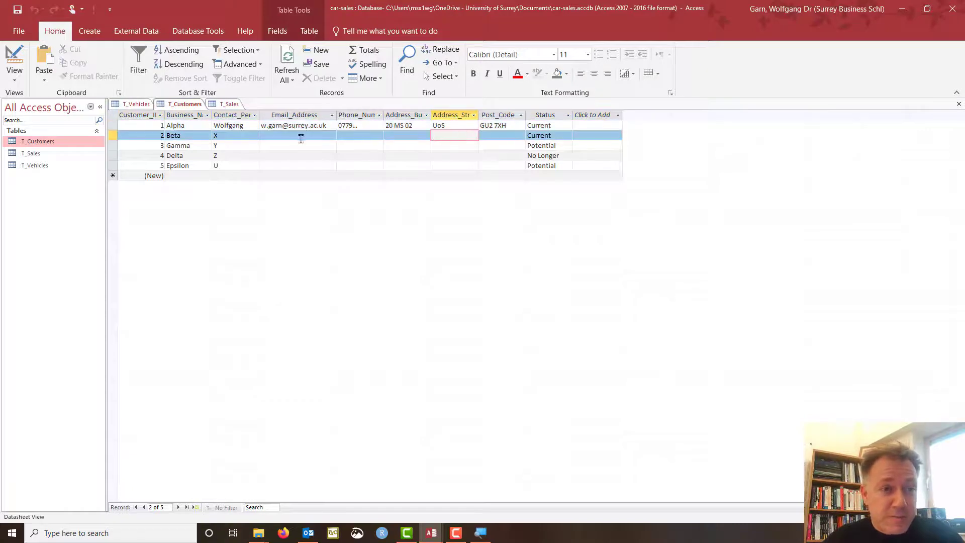
left_click(228, 105)
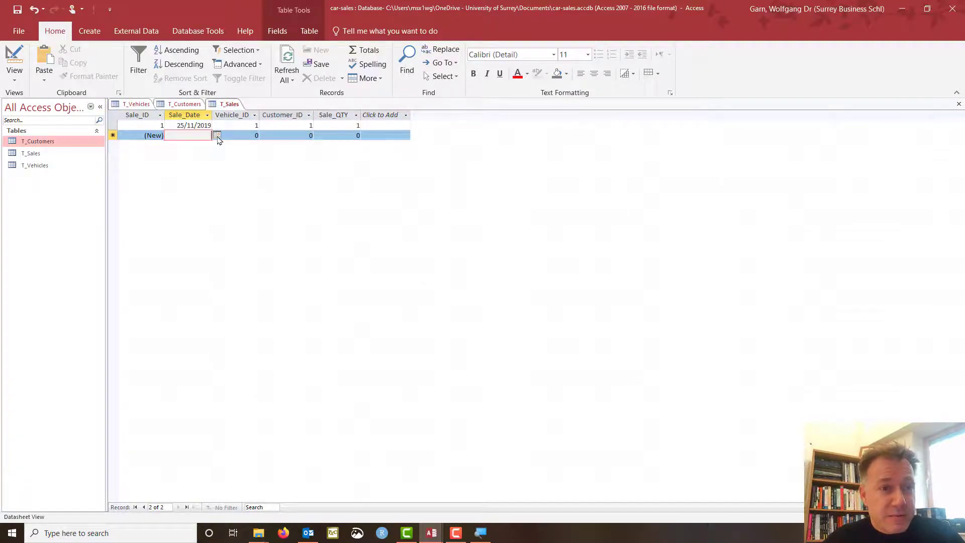
left_click(217, 136)
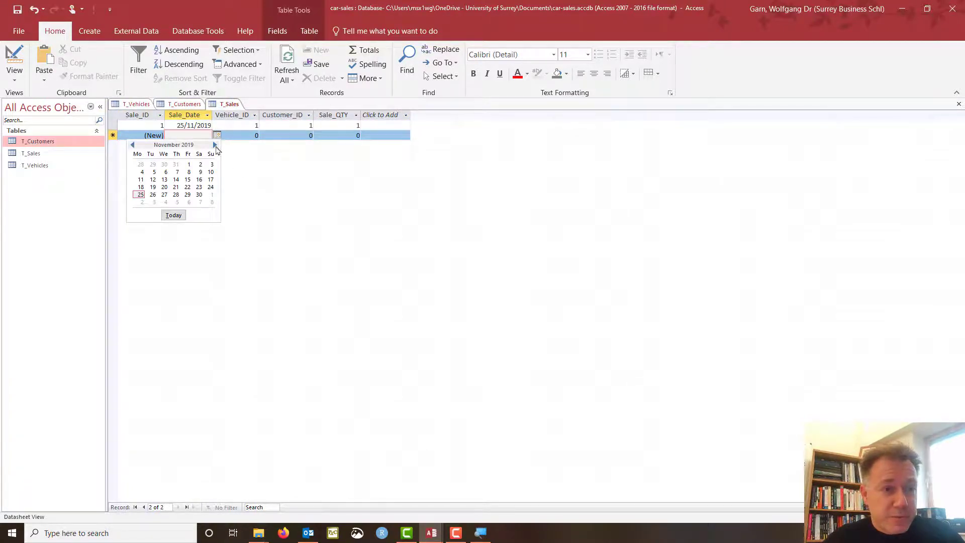
left_click(174, 196)
double_click(255, 135)
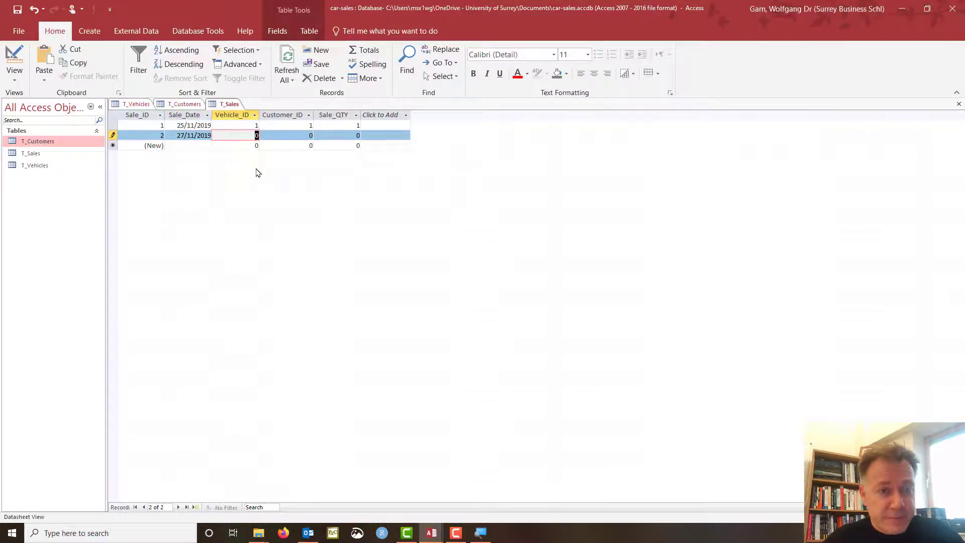
type("3")
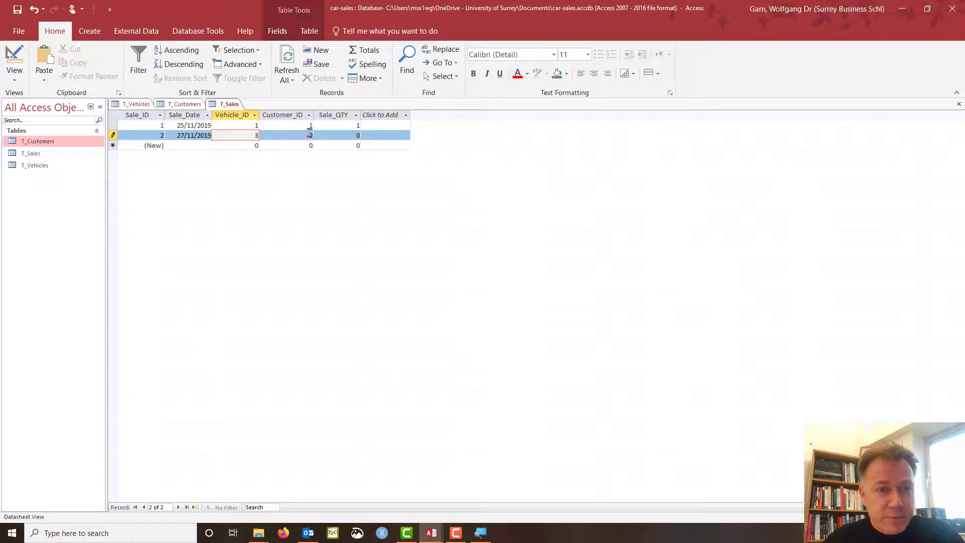
double_click(311, 136)
type("2")
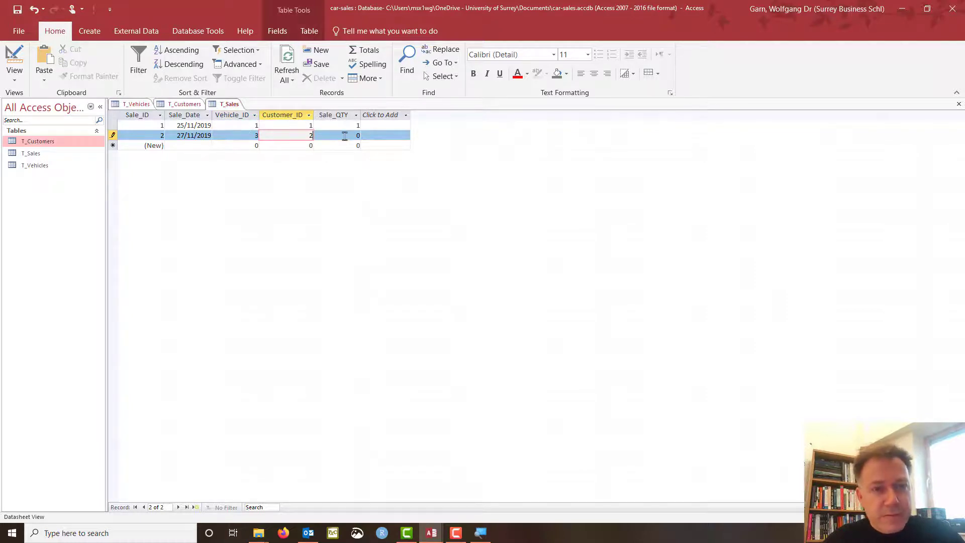
double_click(358, 136)
Give the second sale quantity 3, save it, and look up customer Delta in T_Customers.
type("3")
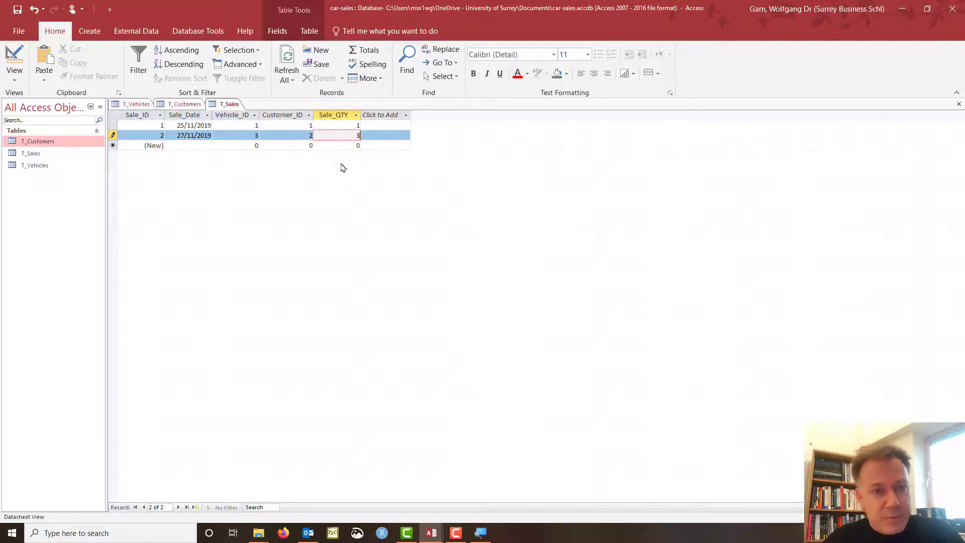
left_click(202, 145)
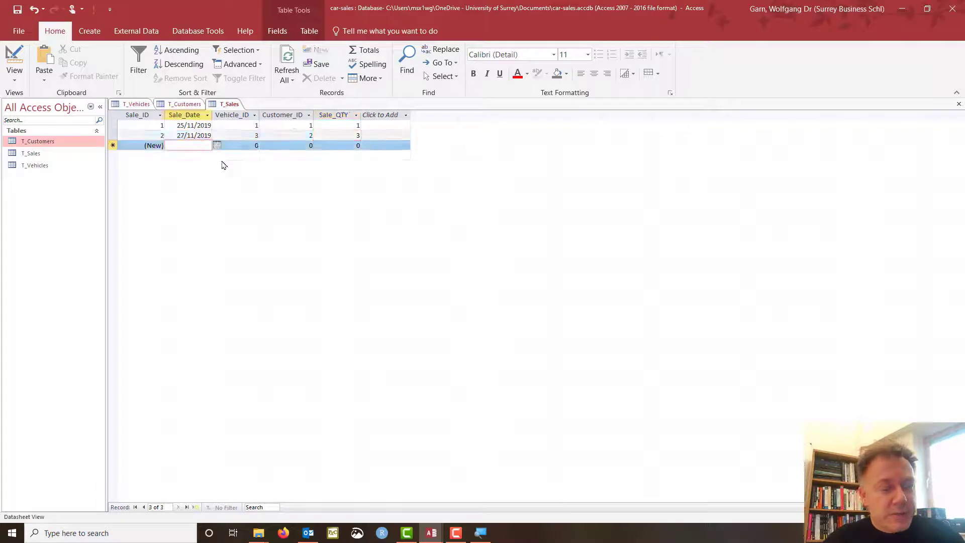
left_click(217, 145)
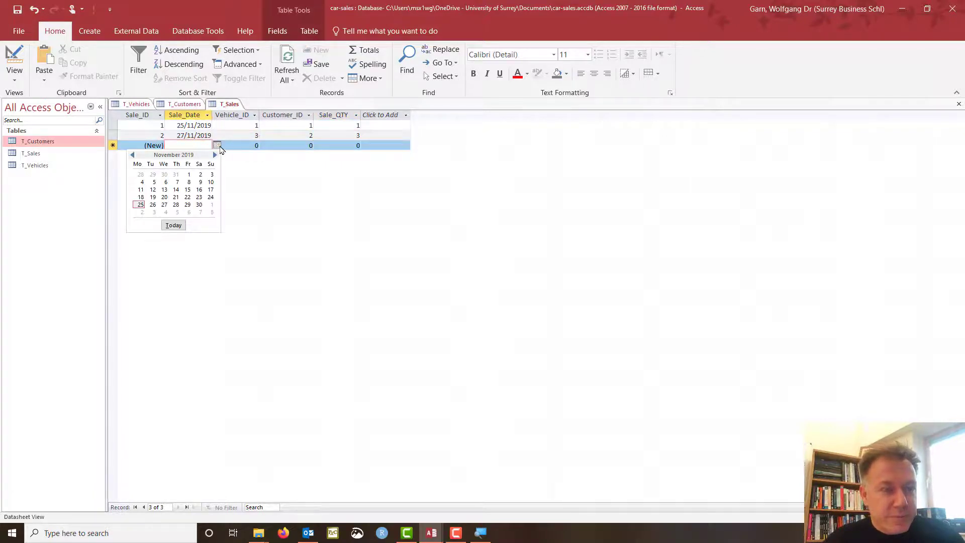
left_click(184, 105)
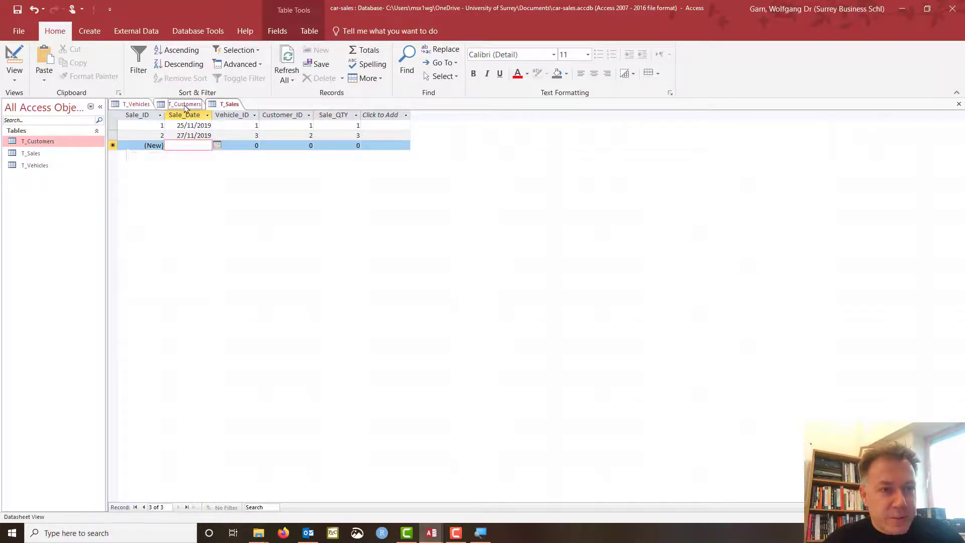
left_click(184, 104)
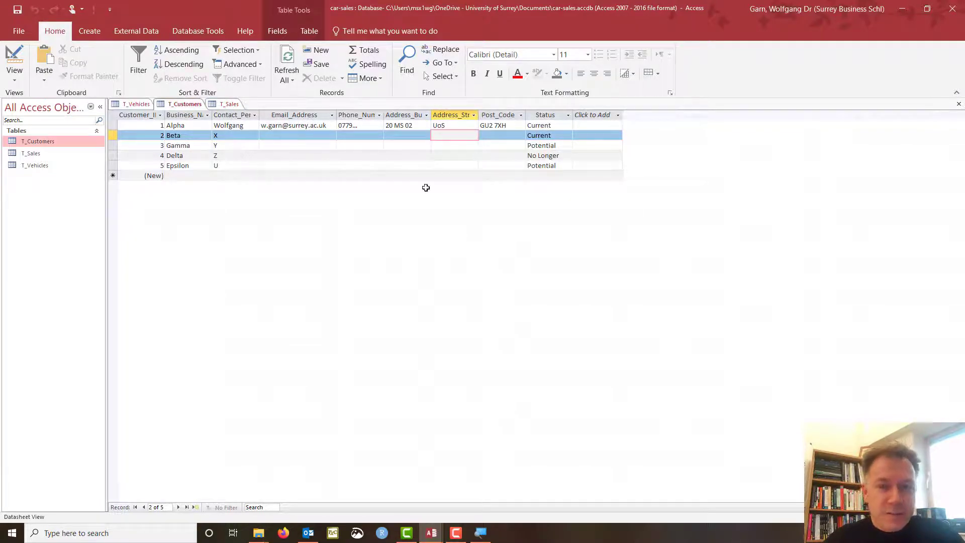
left_click(117, 156)
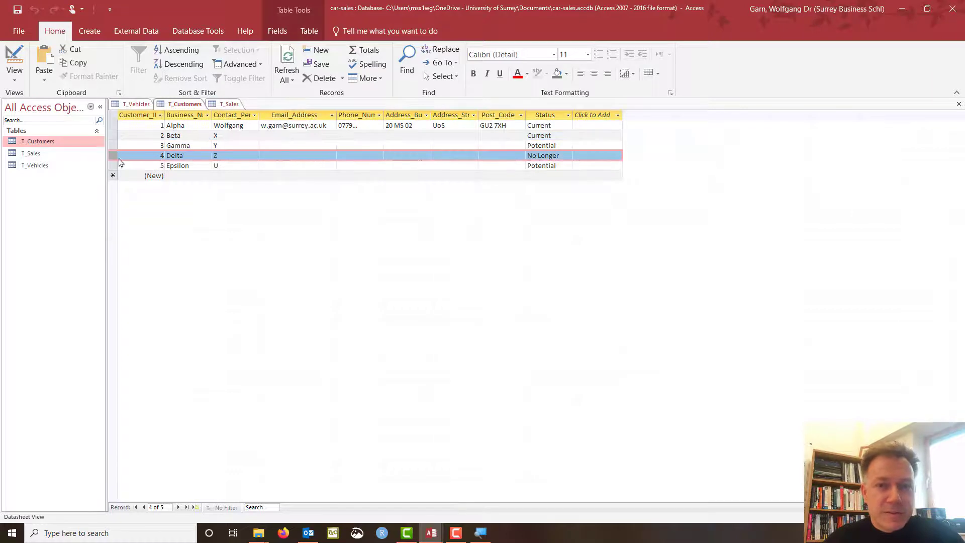
left_click(229, 104)
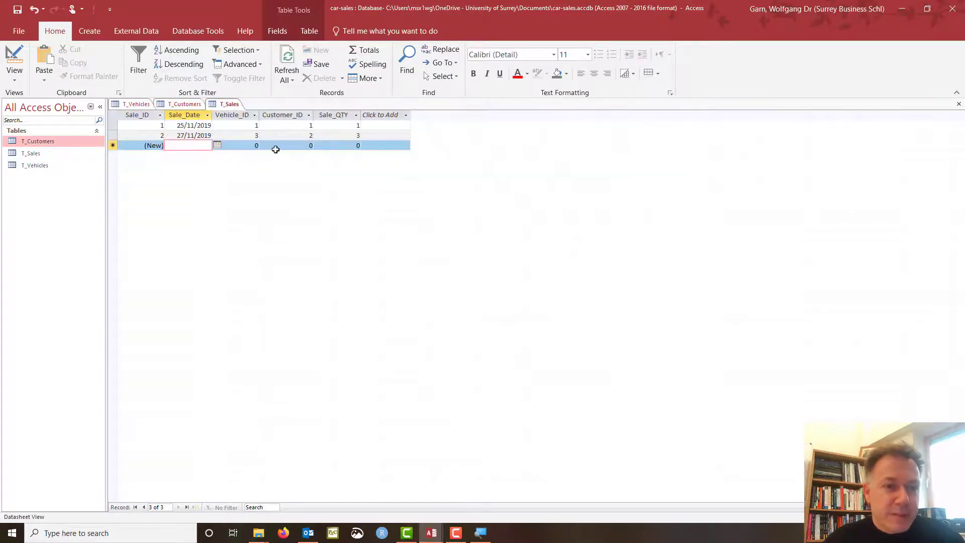
Enter the third sale's Customer_ID 4, Vehicle_ID 5 and date 25/11/2018.
double_click(308, 146)
type("4")
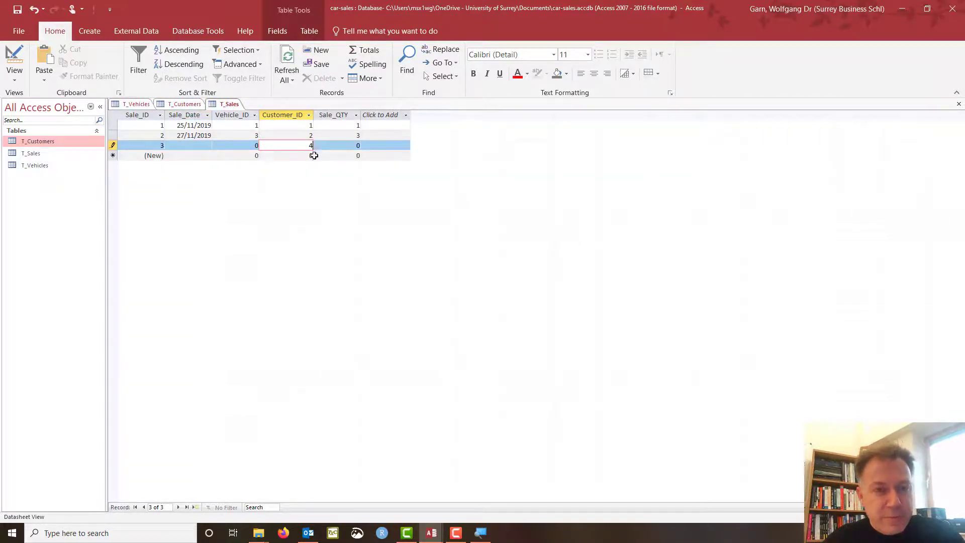
double_click(256, 145)
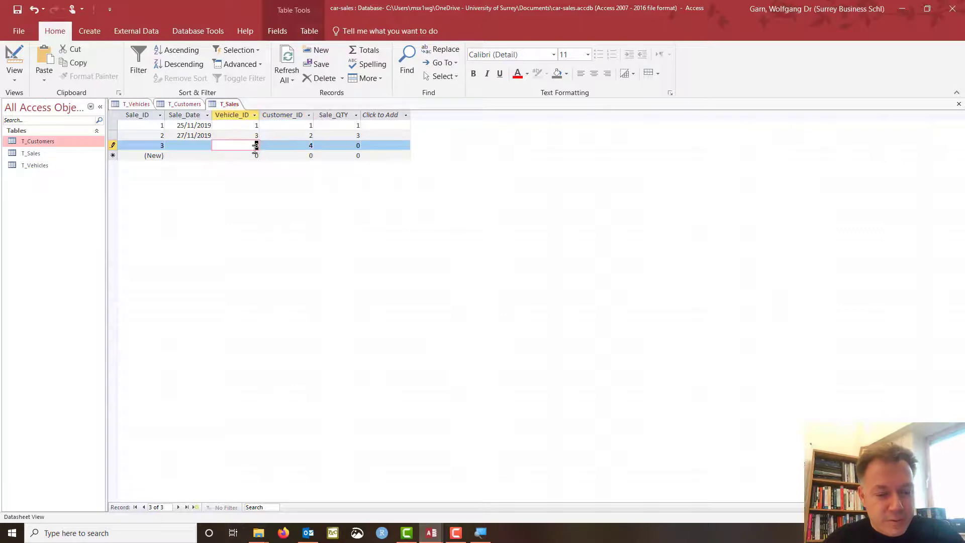
type("5")
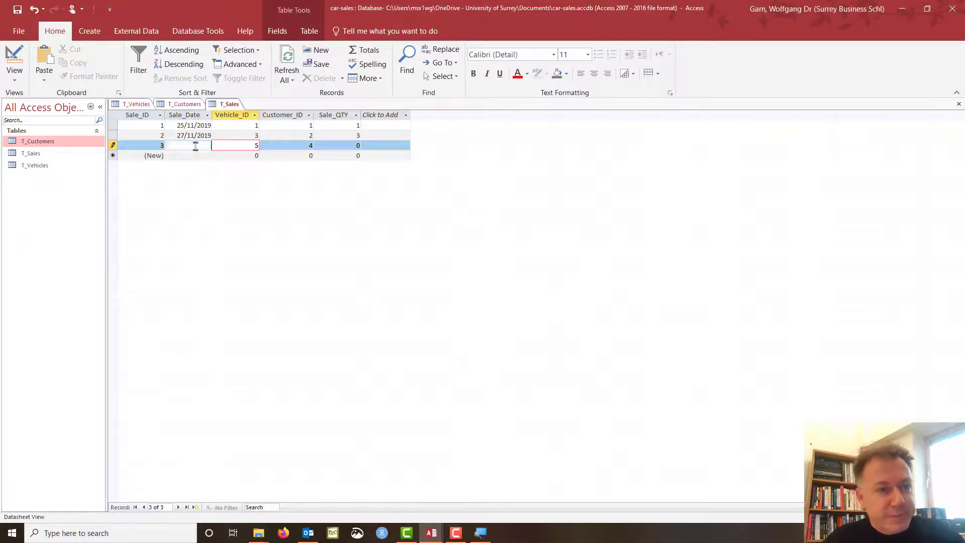
left_click(201, 145)
left_click(217, 145)
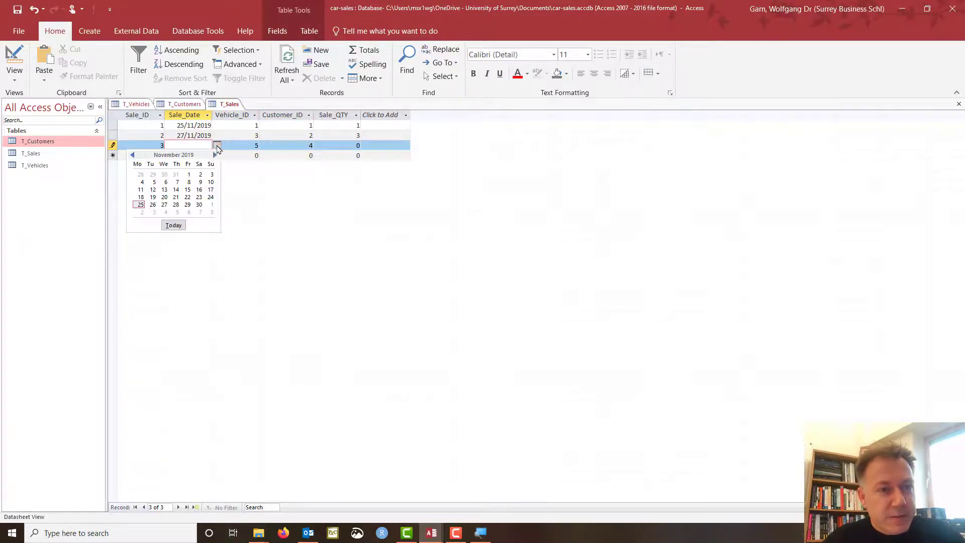
left_click(141, 205)
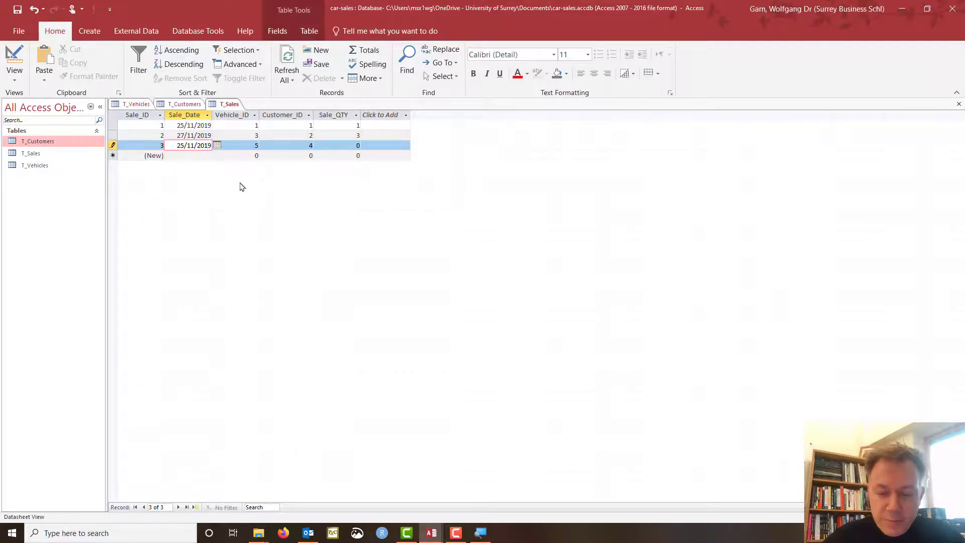
key("Delete")
type("8")
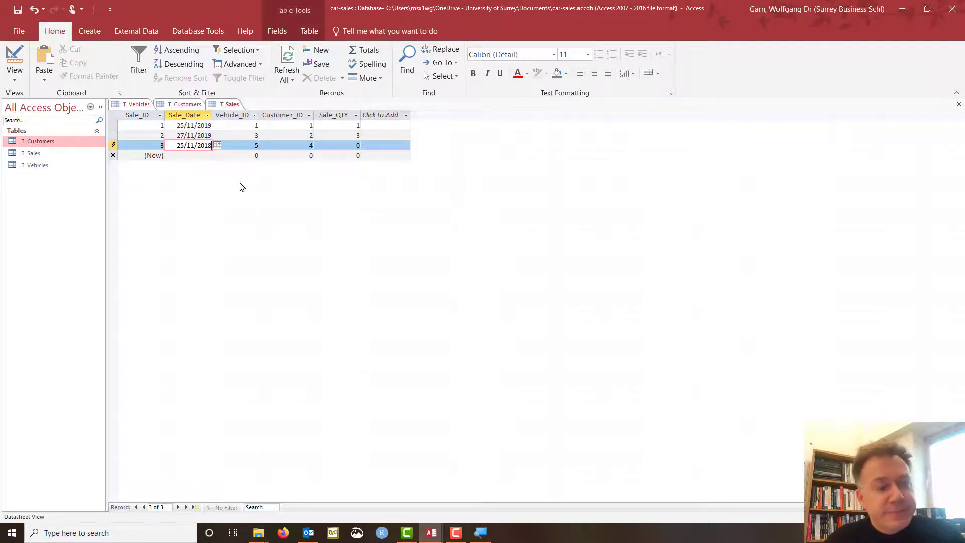
Set the third sale's quantity to 2 and save the record.
left_click(335, 145)
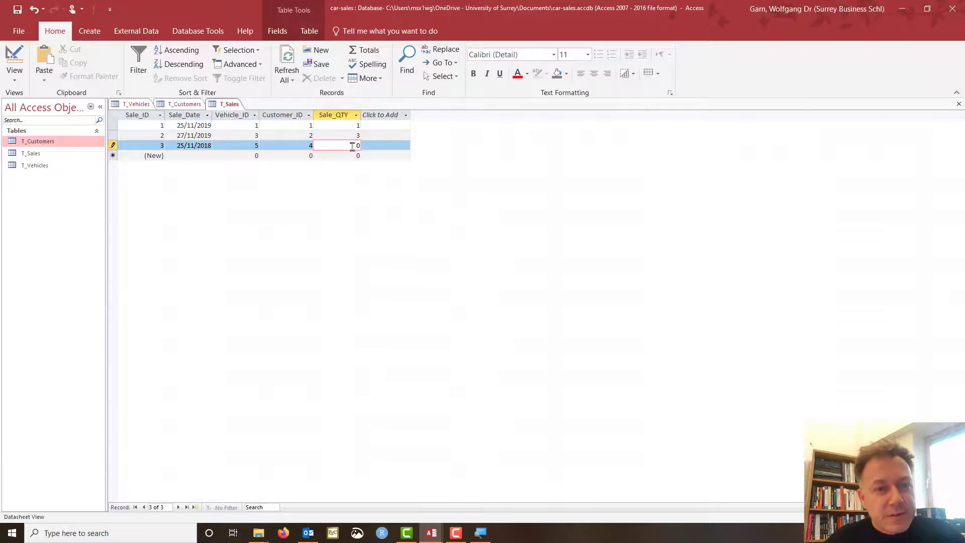
left_click_drag(352, 146, 359, 148)
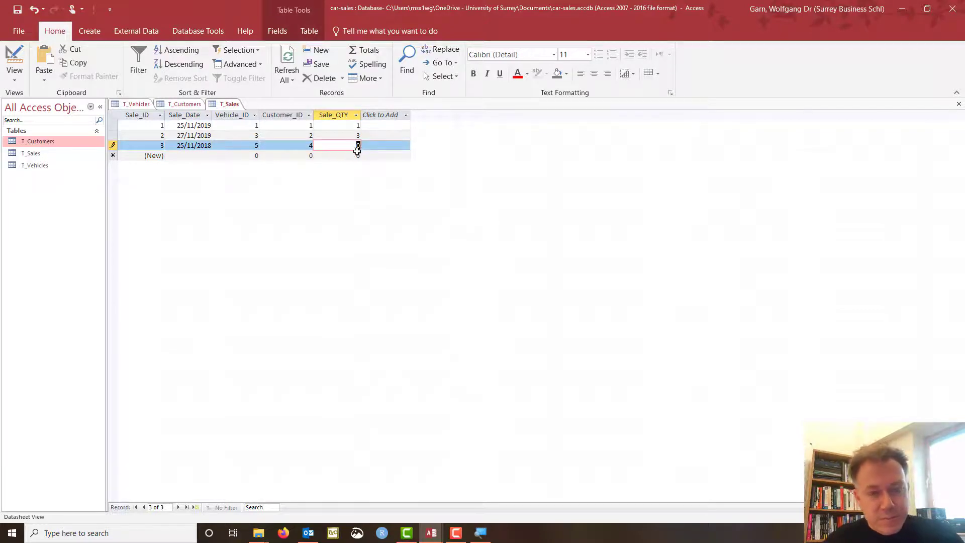
type("2")
left_click(112, 146)
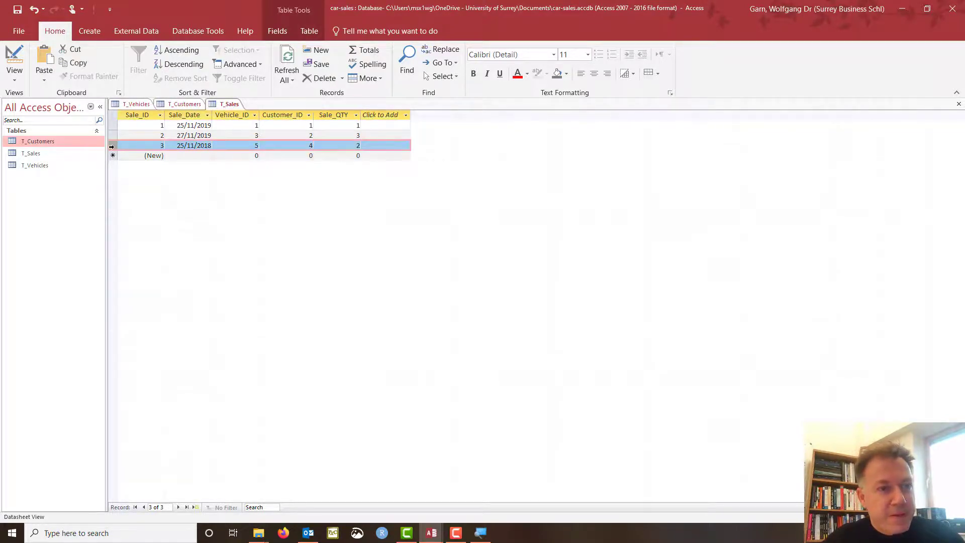
Review the T_Vehicles, T_Sales and T_Customers tables, selecting the T_Customers Status column.
left_click(183, 105)
left_click(134, 104)
left_click(179, 104)
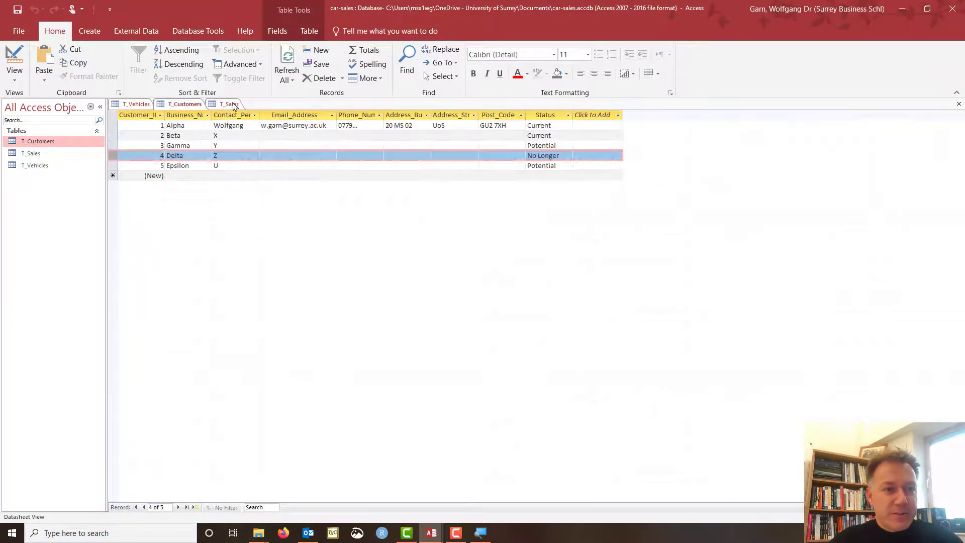
left_click(232, 104)
left_click(184, 104)
left_click(141, 104)
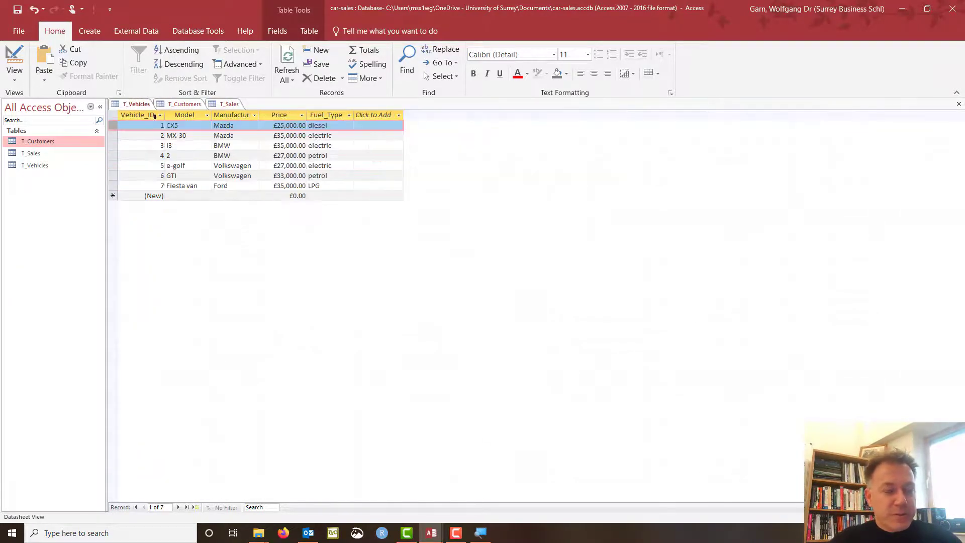
left_click(230, 104)
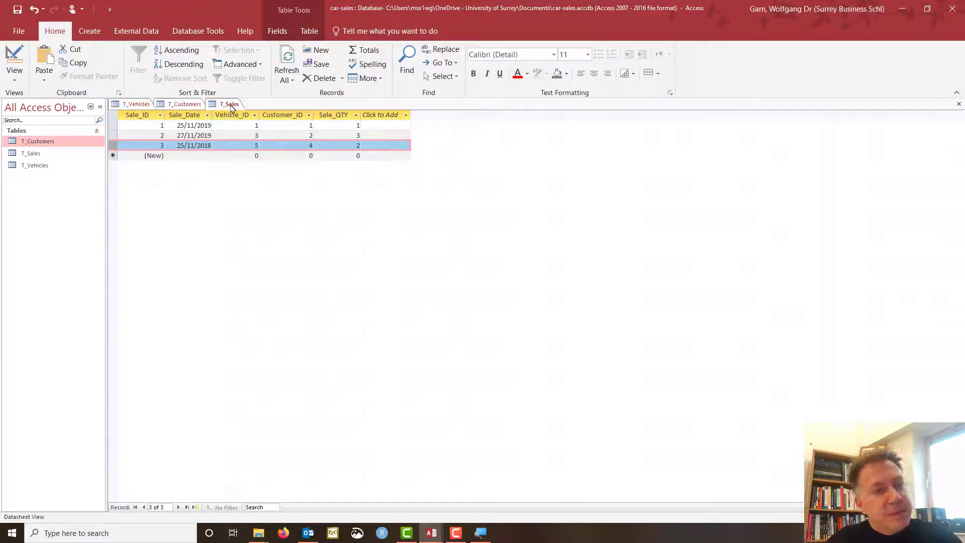
left_click(184, 105)
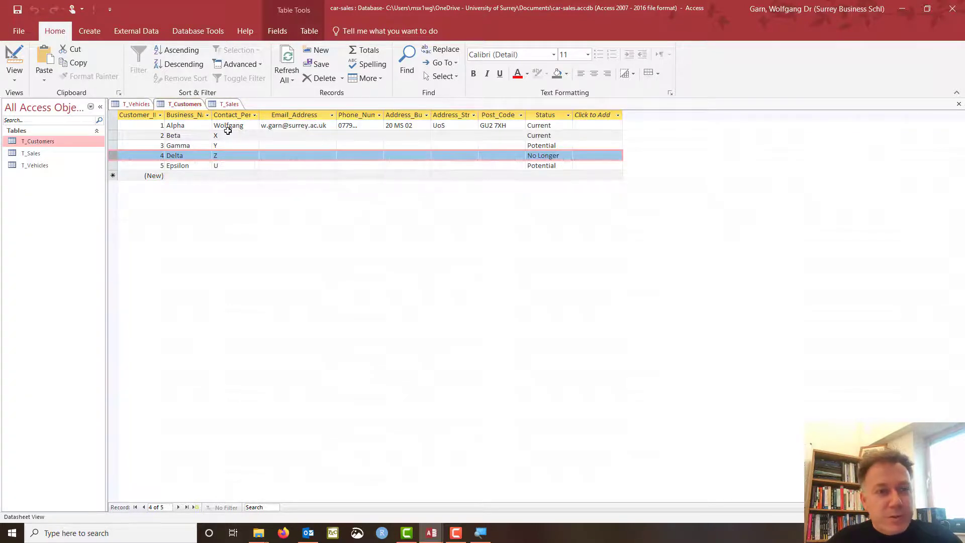
left_click(548, 115)
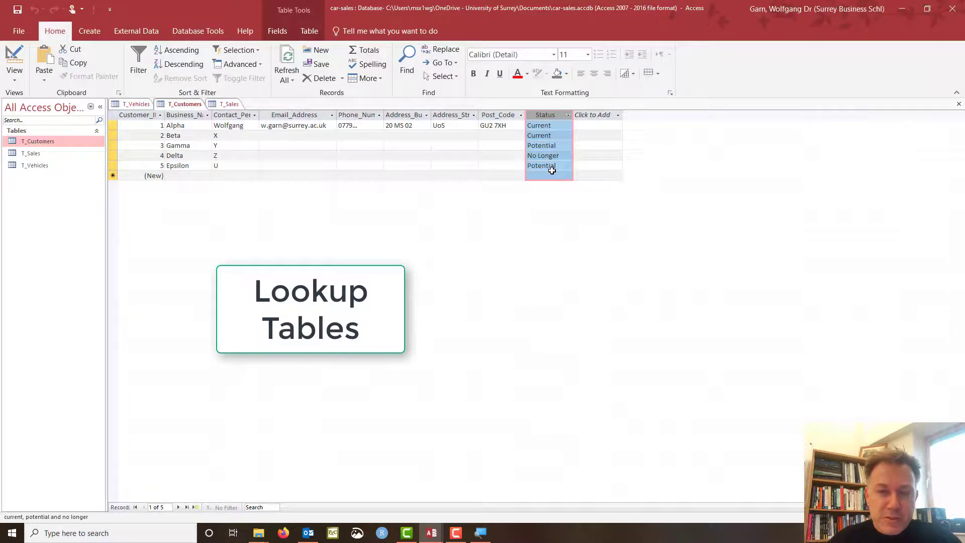
Start a new table in Design view with a Short Text field named Customer_Status.
left_click(135, 104)
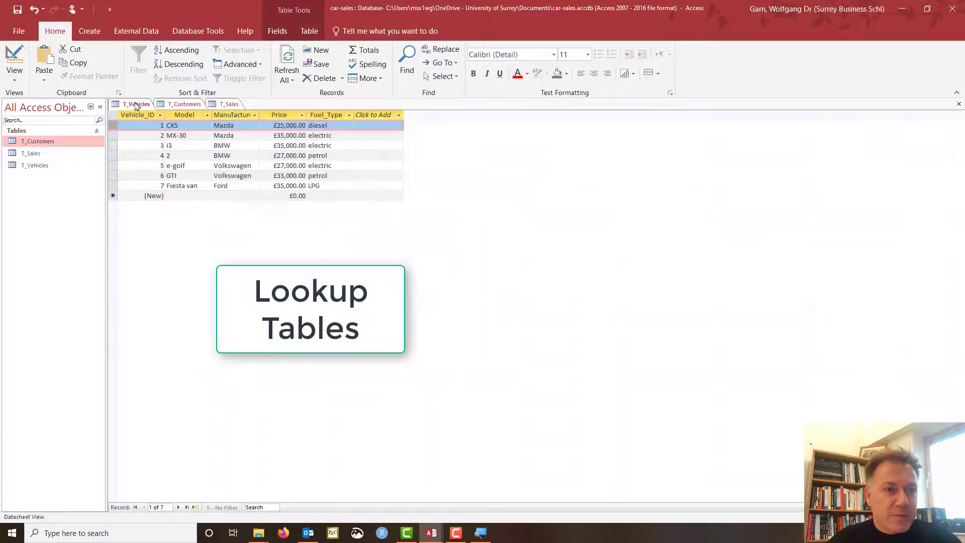
left_click(229, 104)
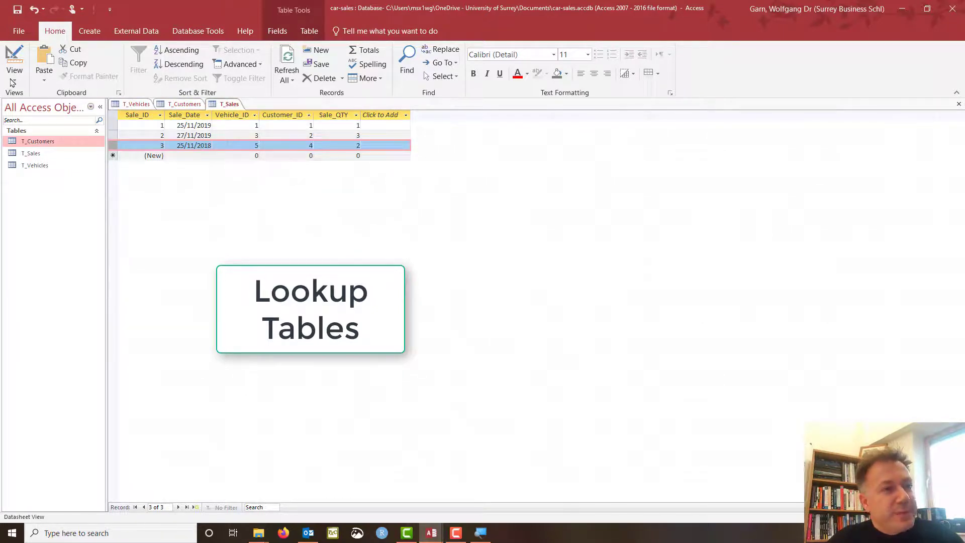
left_click(90, 31)
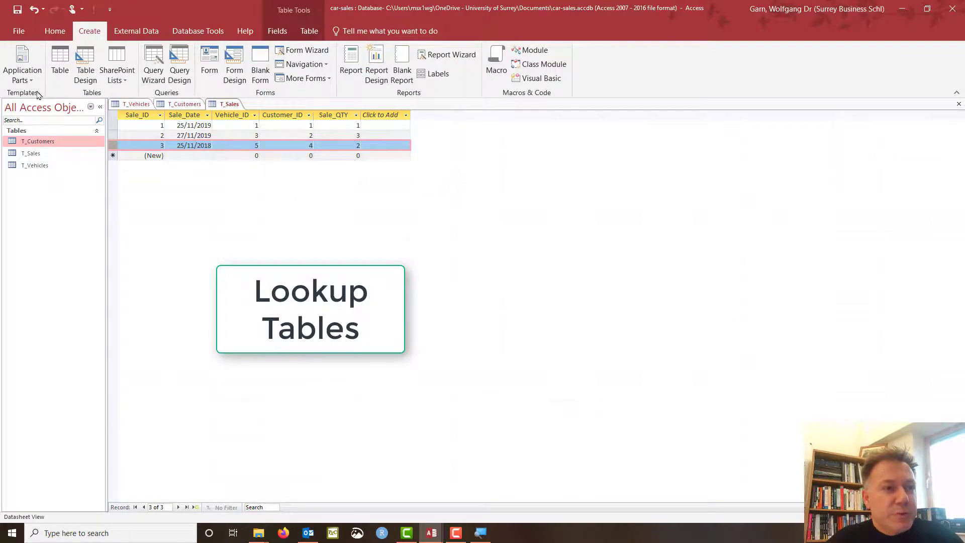
left_click(85, 68)
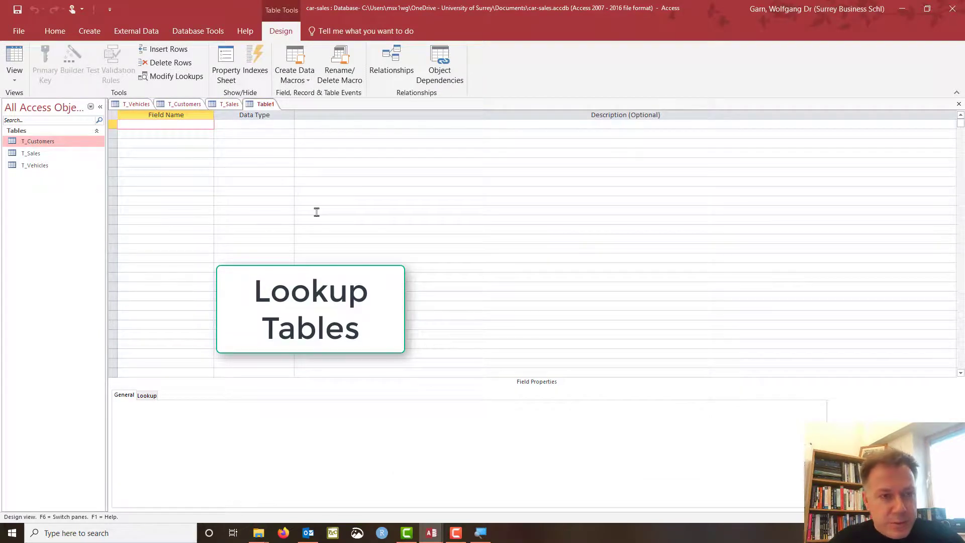
type("C")
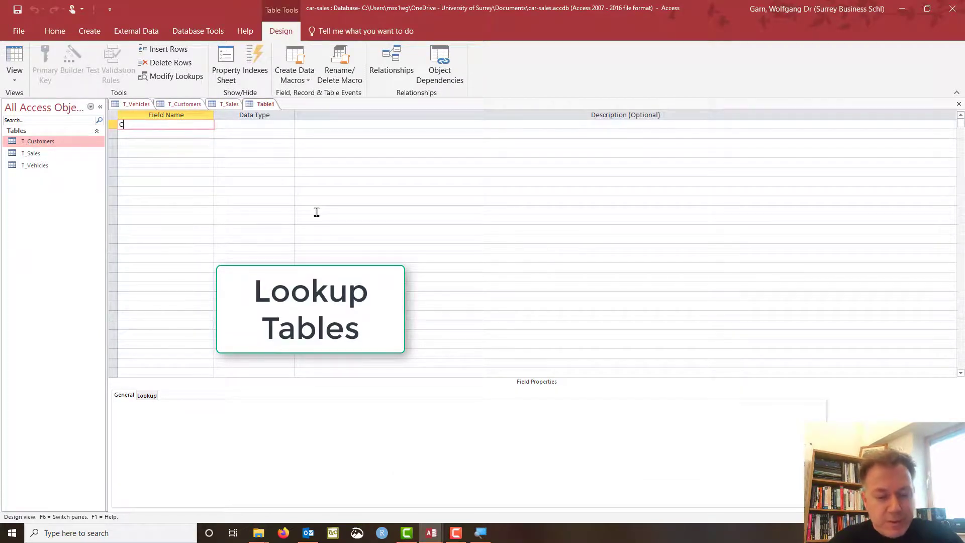
type("ustomer")
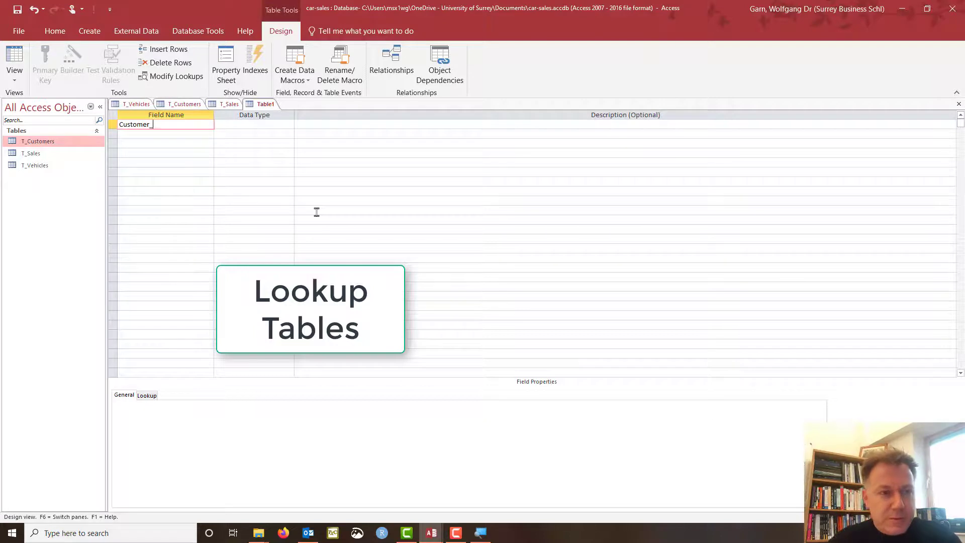
type("_Status")
key("shift+Home")
key("ctrl+c")
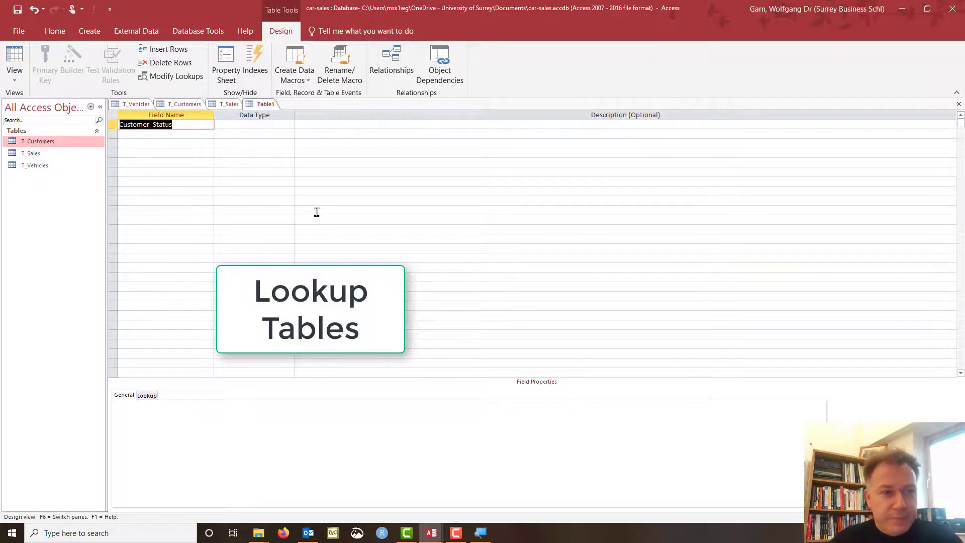
left_click(252, 125)
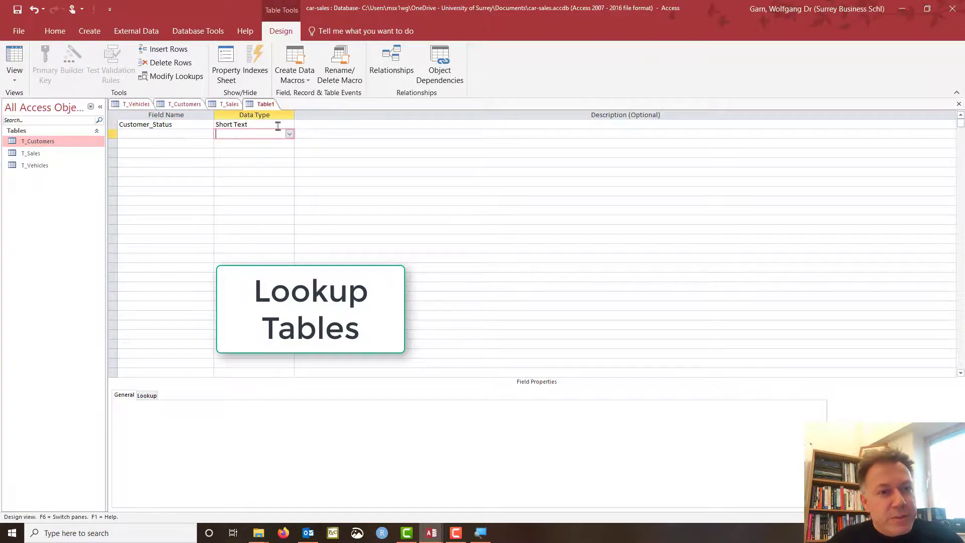
After rechecking the T_Customers status values, save the new table as Customer_Status.
left_click(186, 104)
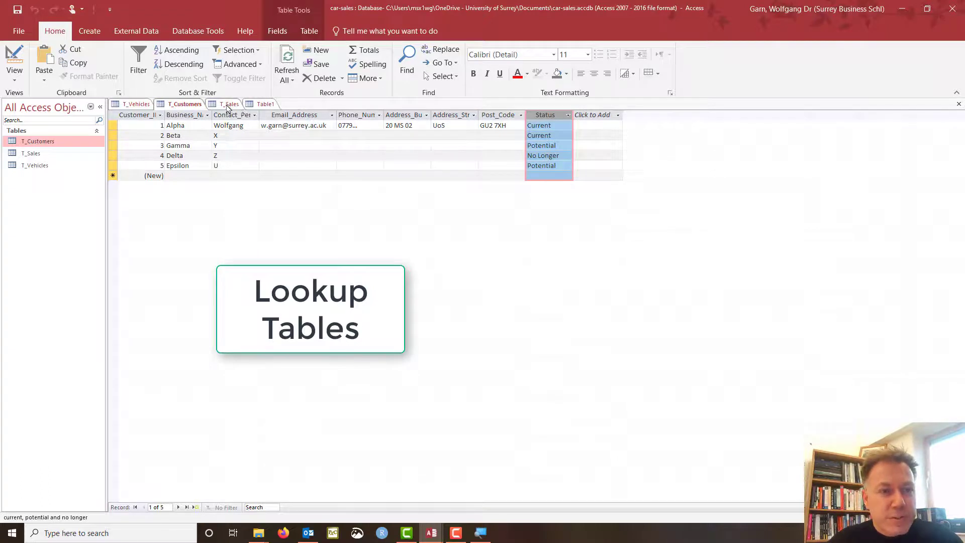
left_click(267, 104)
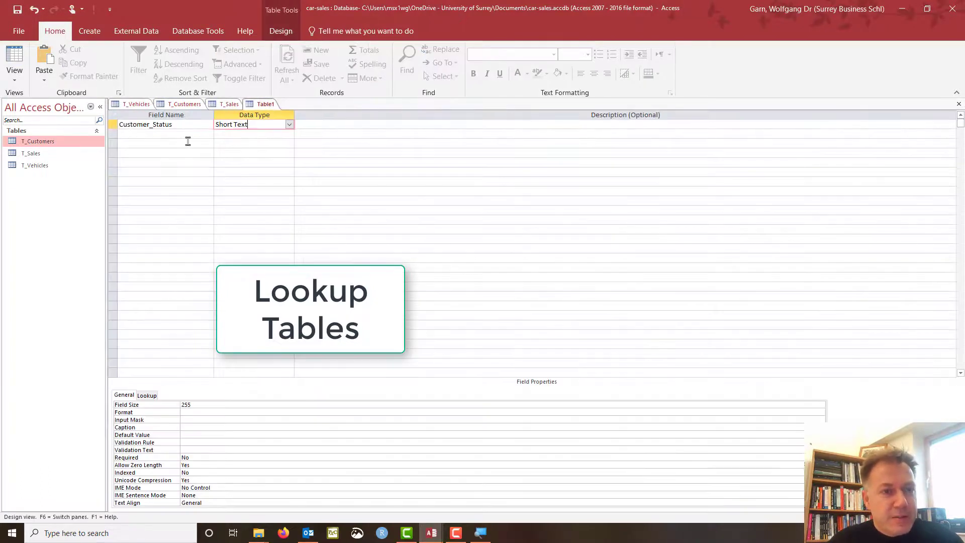
key("ctrl+s")
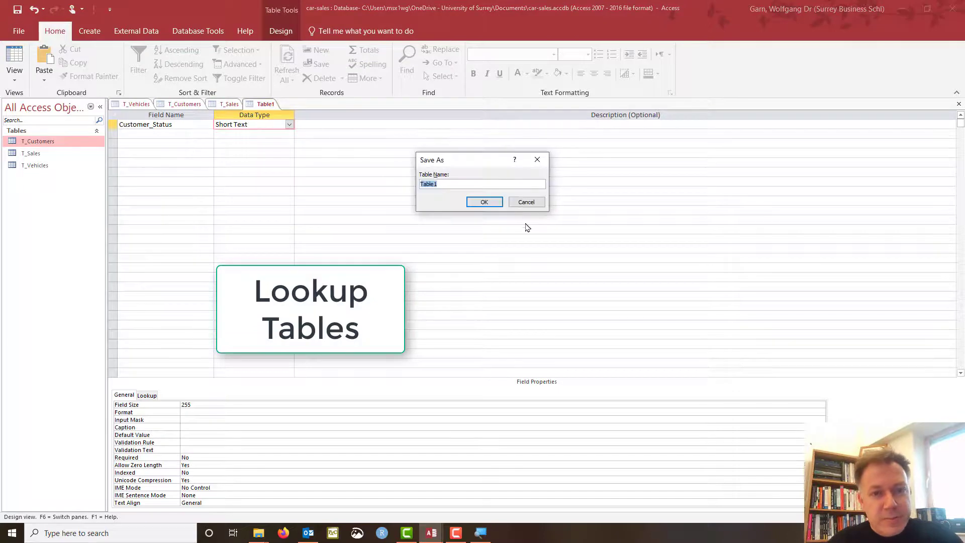
key("ctrl+v")
left_click(483, 202)
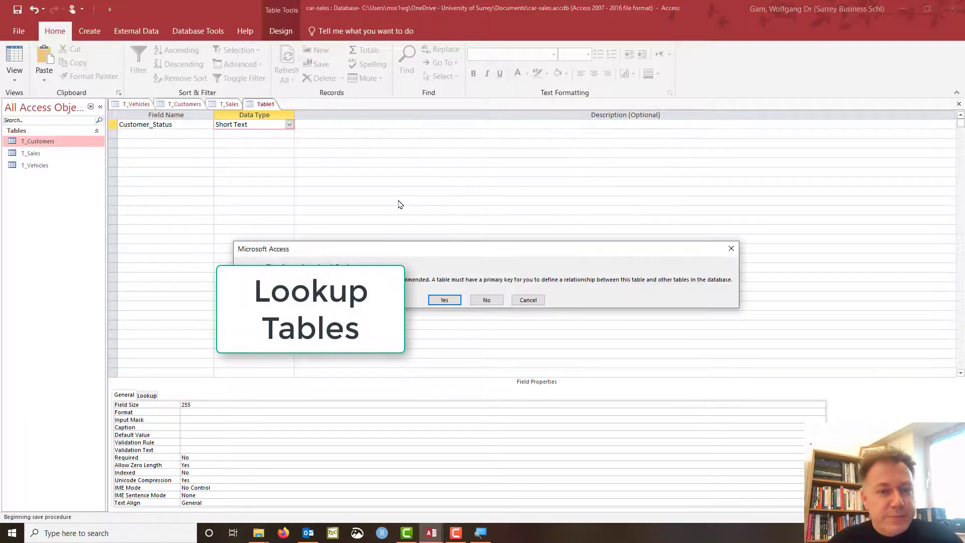
Delete the auto-added ID field and make Customer_Status the primary key.
left_click(445, 301)
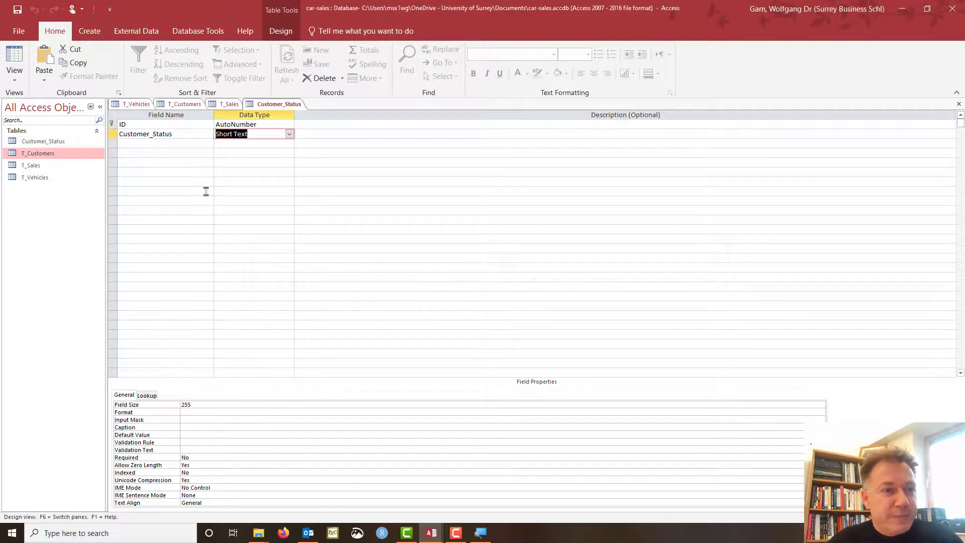
left_click(111, 124)
right_click(112, 125)
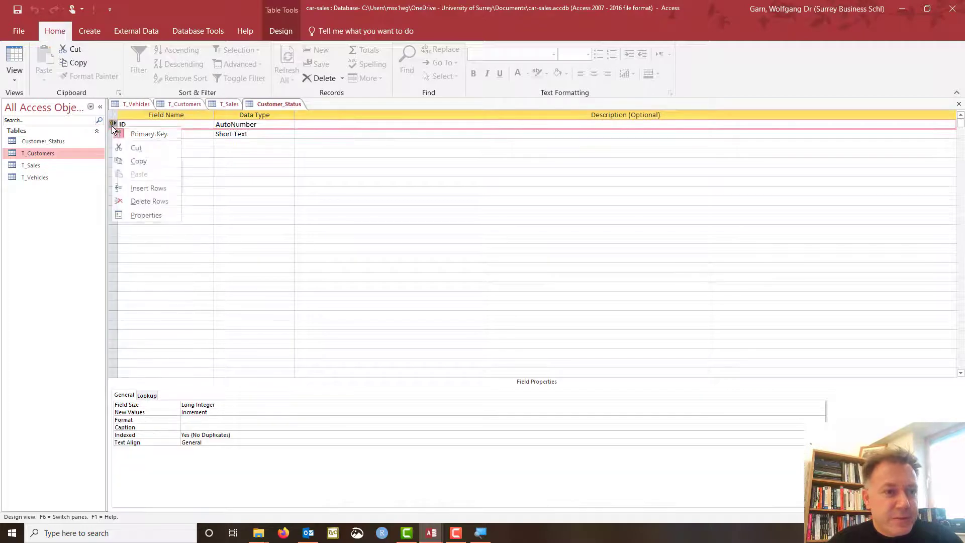
left_click(130, 202)
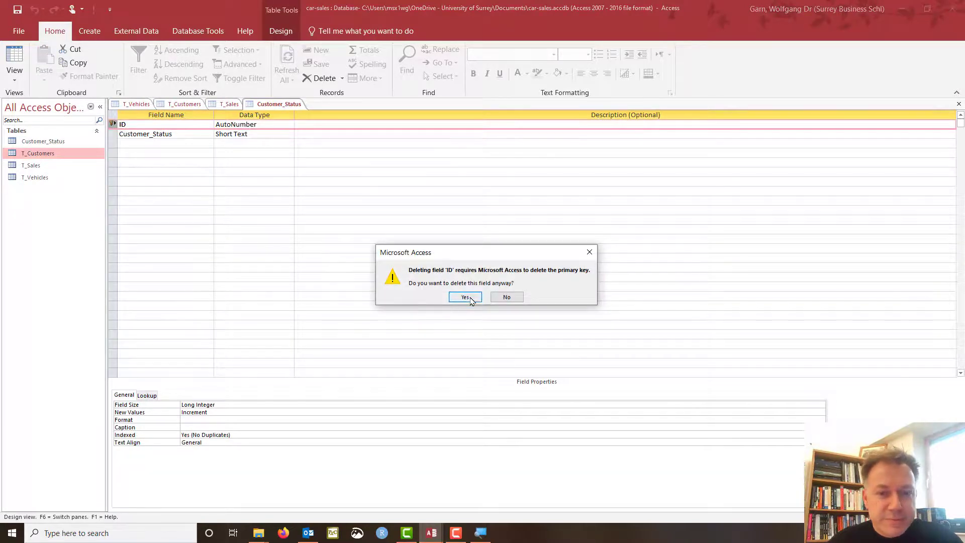
left_click(465, 297)
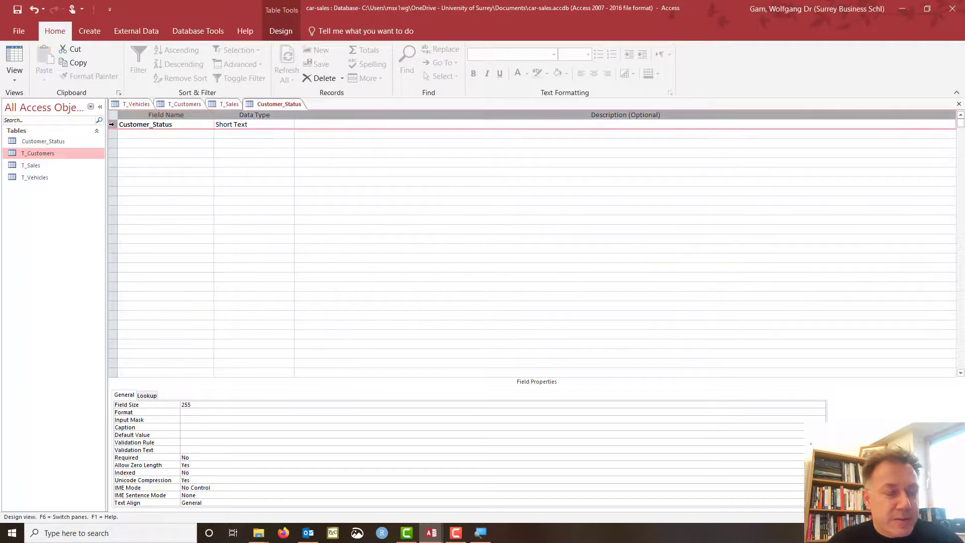
right_click(111, 128)
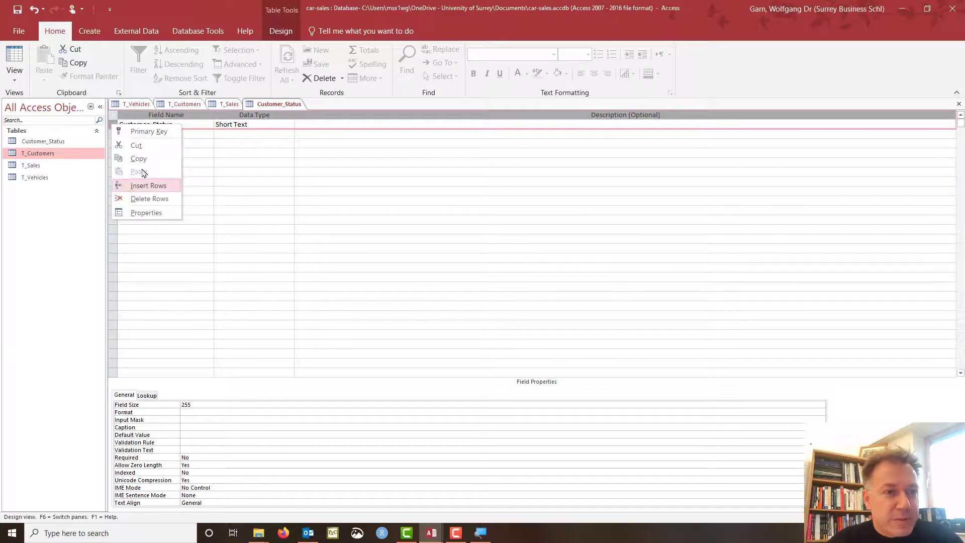
left_click(153, 132)
Save and enter the values Current, Potential and No Longer in datasheet view.
left_click(192, 141)
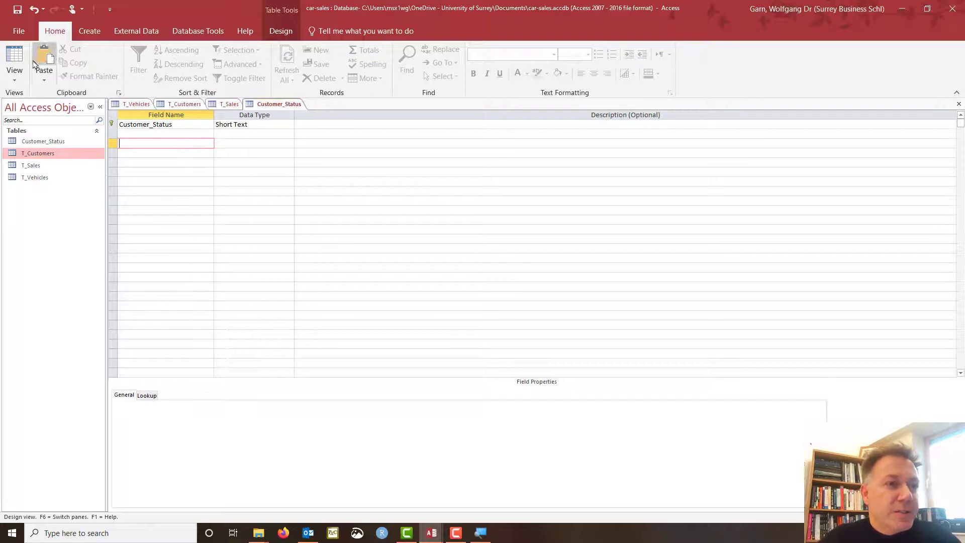
left_click(16, 61)
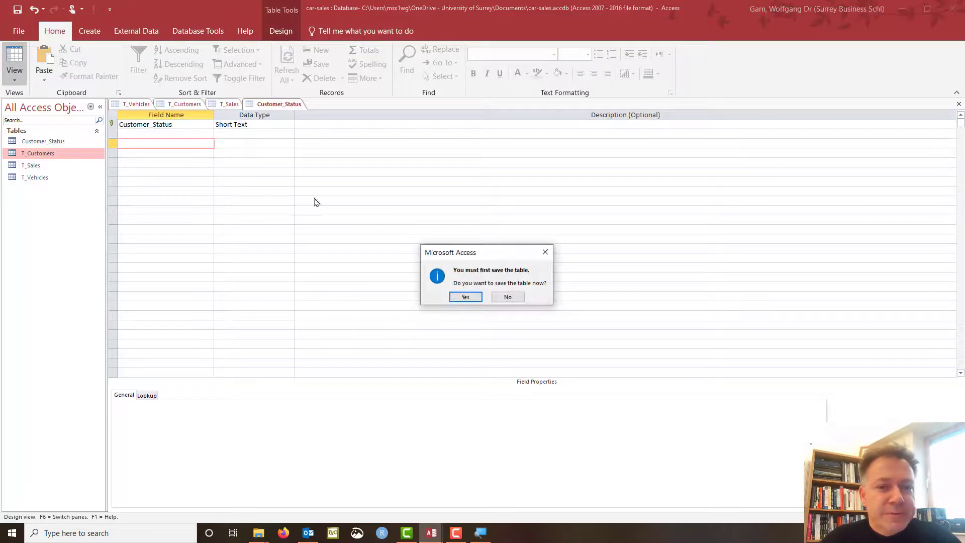
left_click(466, 296)
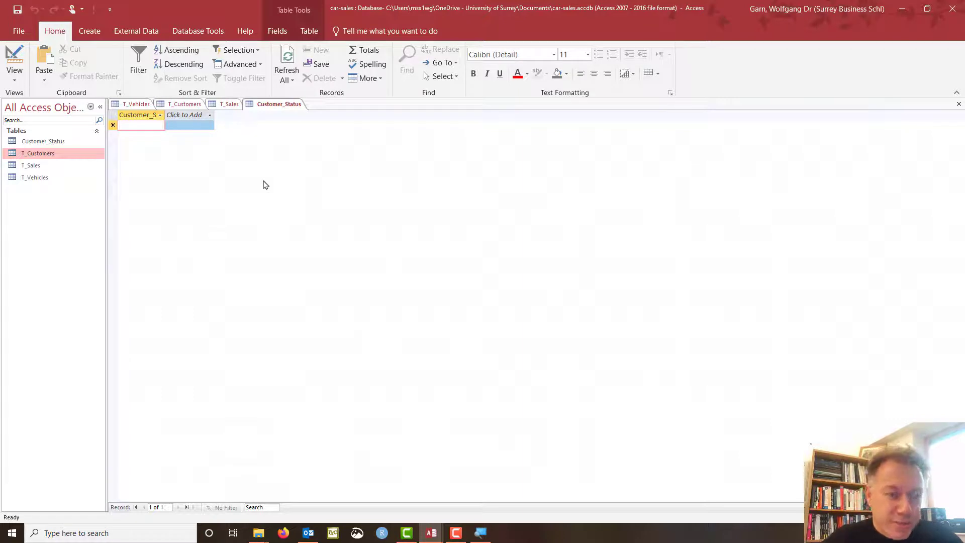
type("Current")
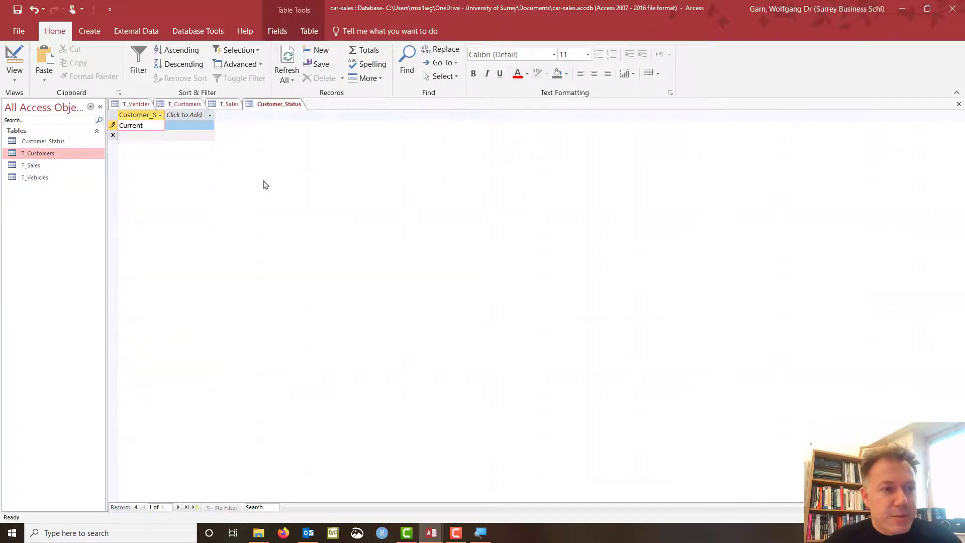
key("Return")
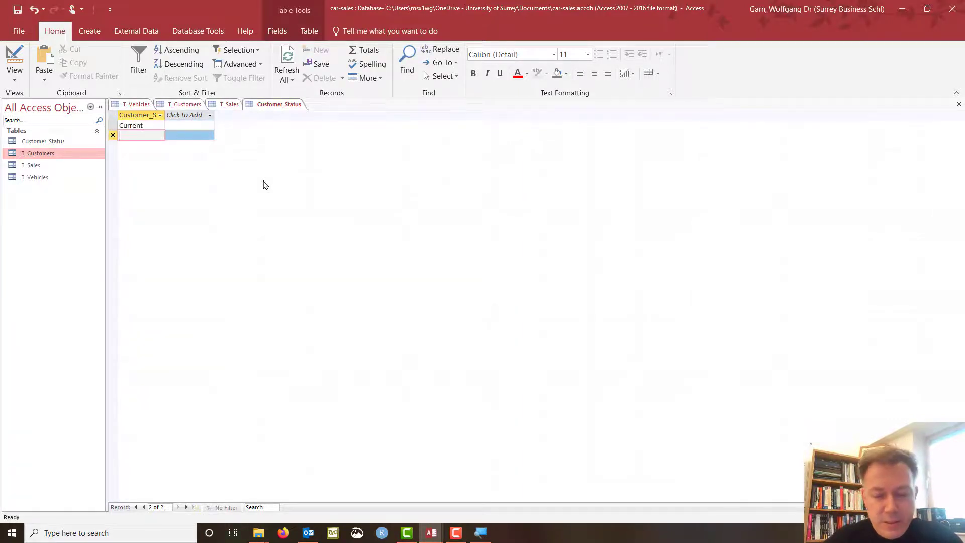
type("Potential")
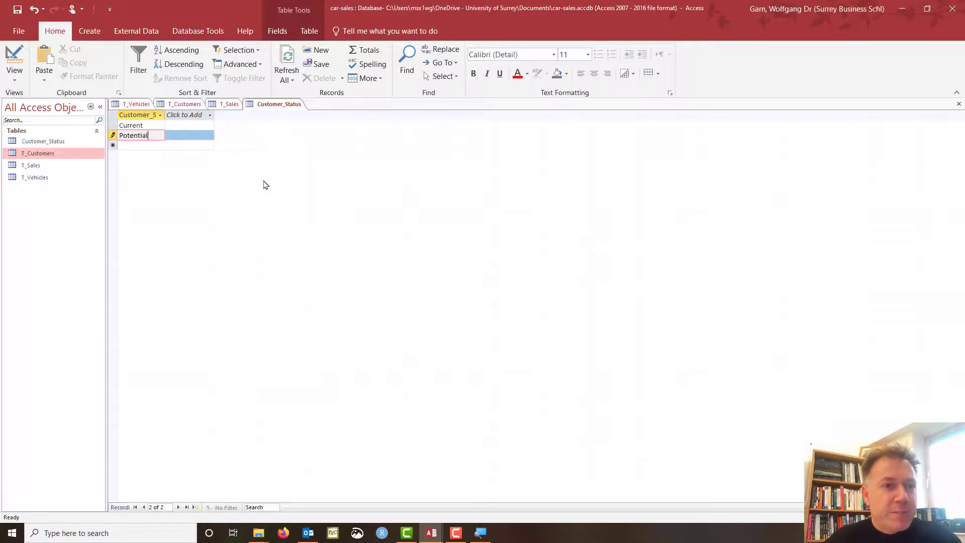
key("Return")
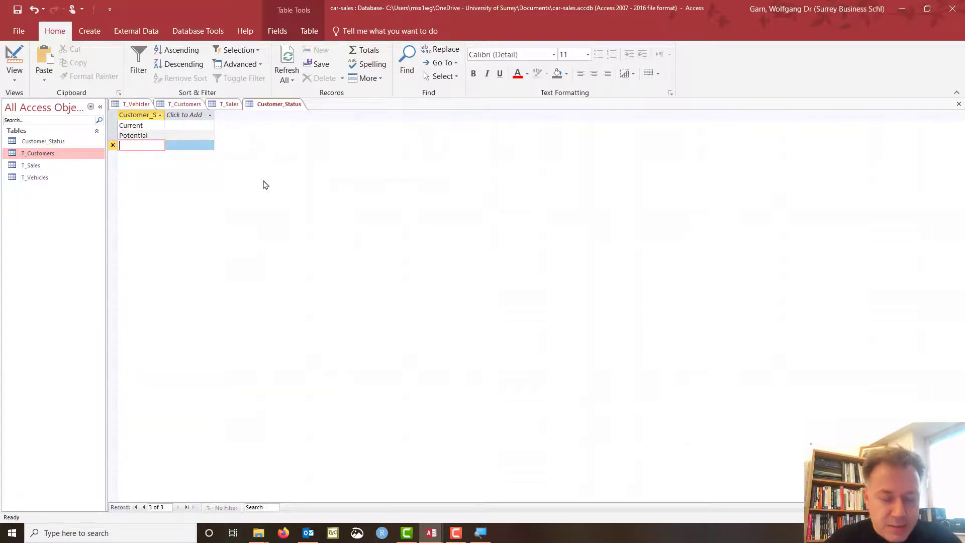
type("No Longer")
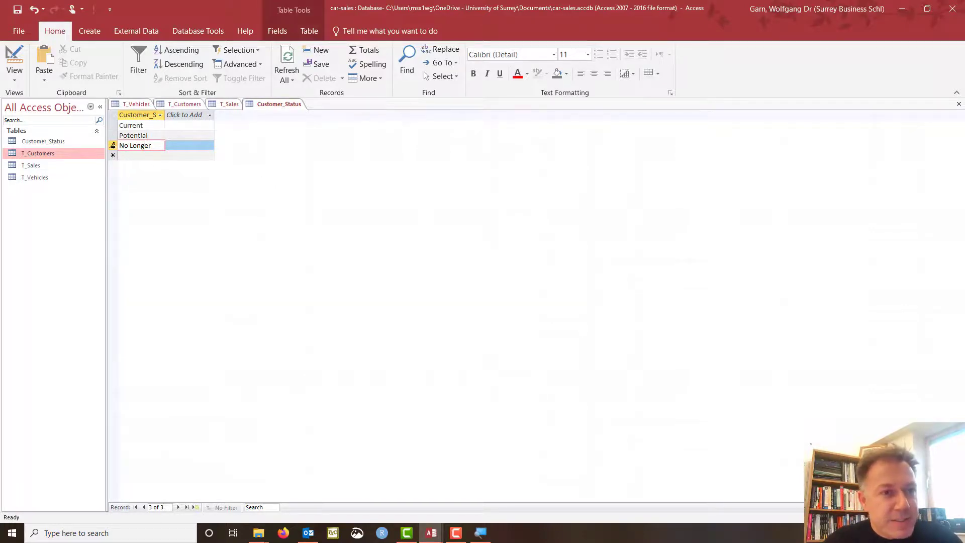
left_click(112, 146)
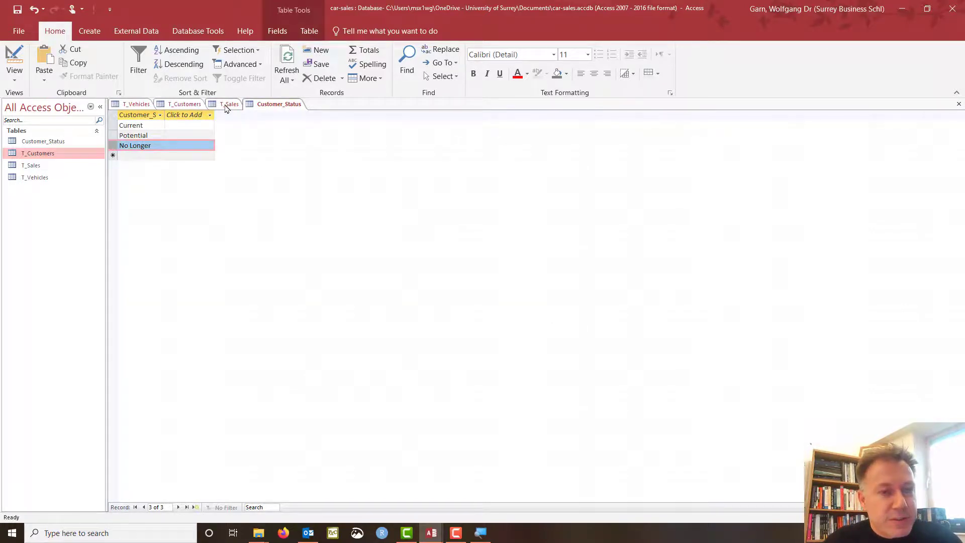
left_click(185, 105)
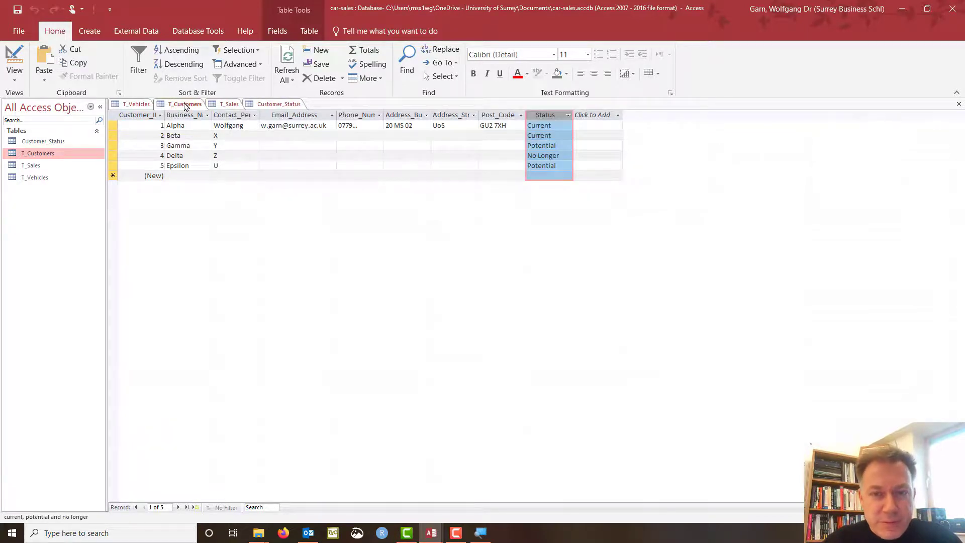
Compare Customer_Status with T_Customers and T_Vehicles, then select Customer_Status in the Navigation Pane.
left_click(274, 105)
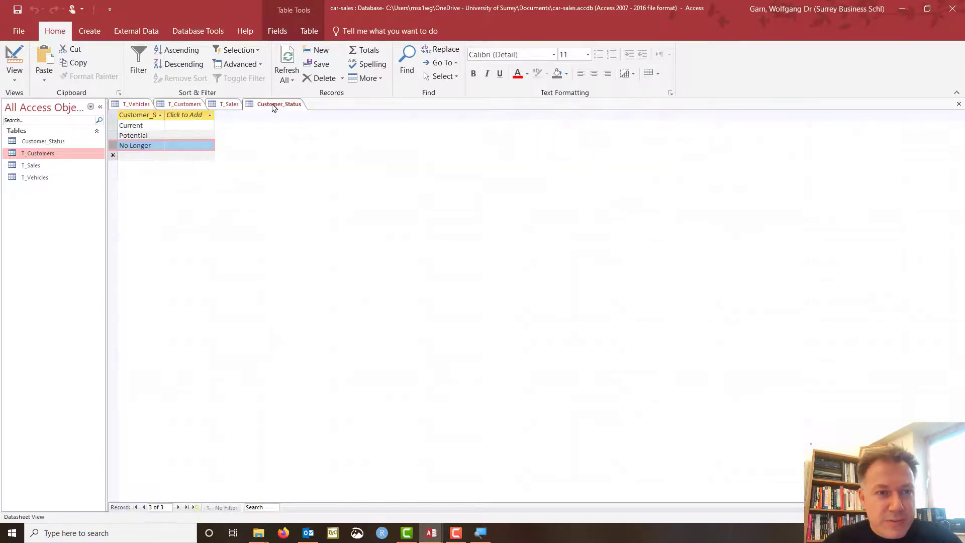
left_click(183, 106)
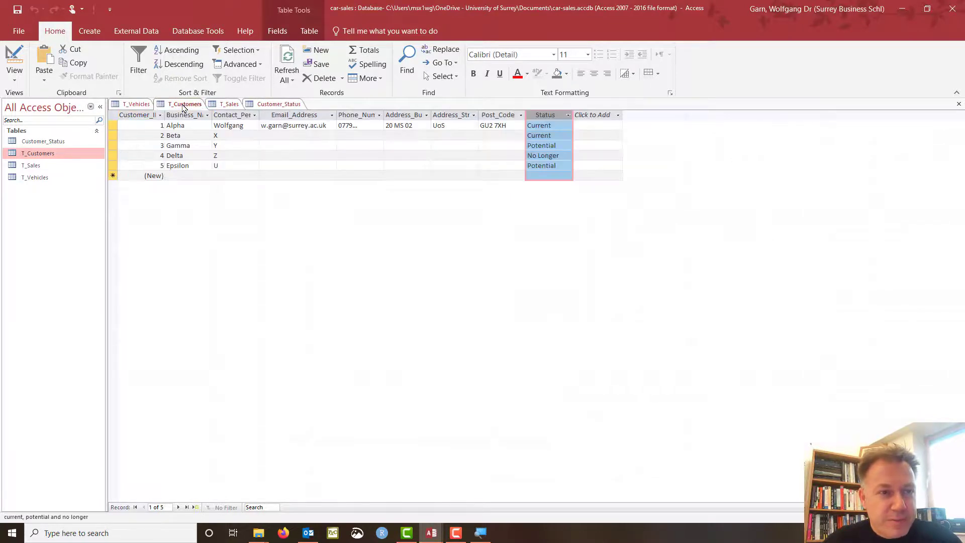
left_click(271, 105)
left_click(186, 105)
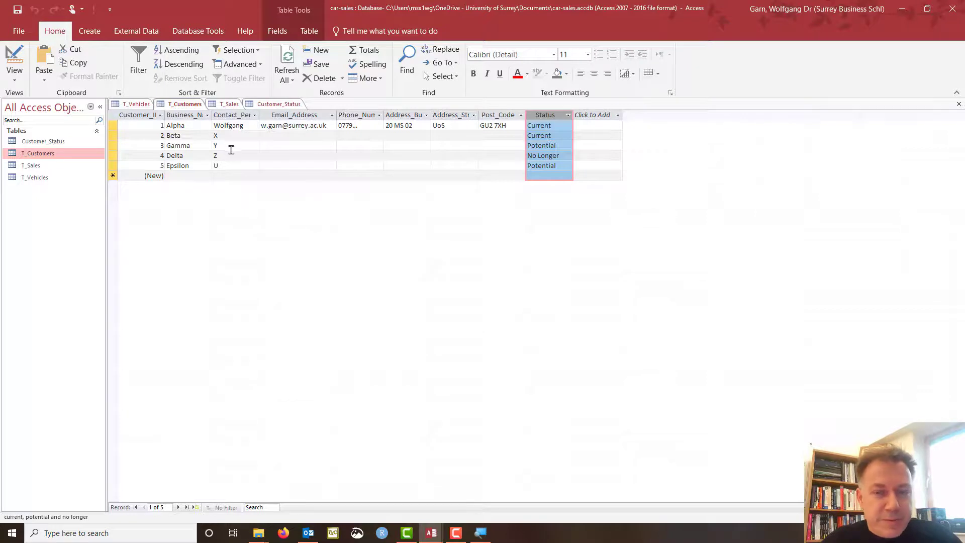
left_click(136, 105)
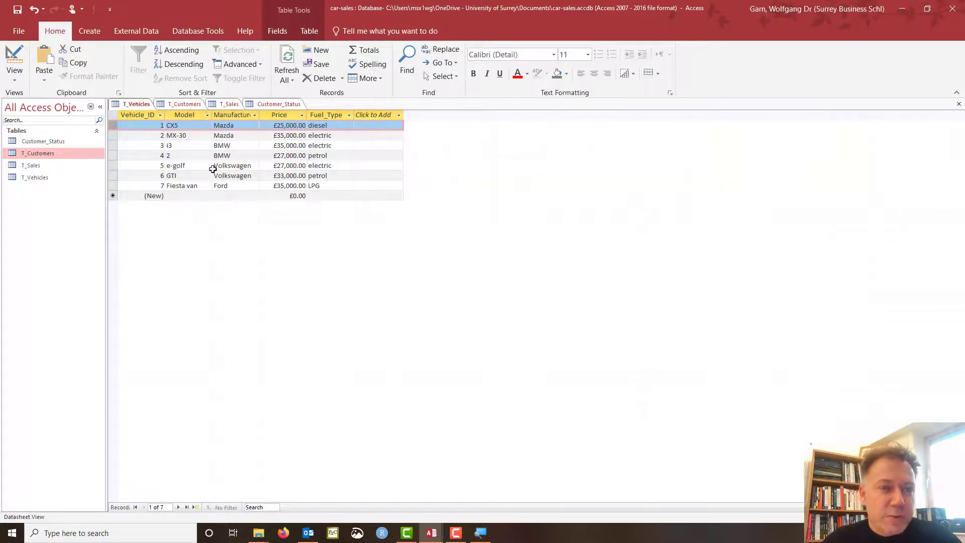
left_click(276, 105)
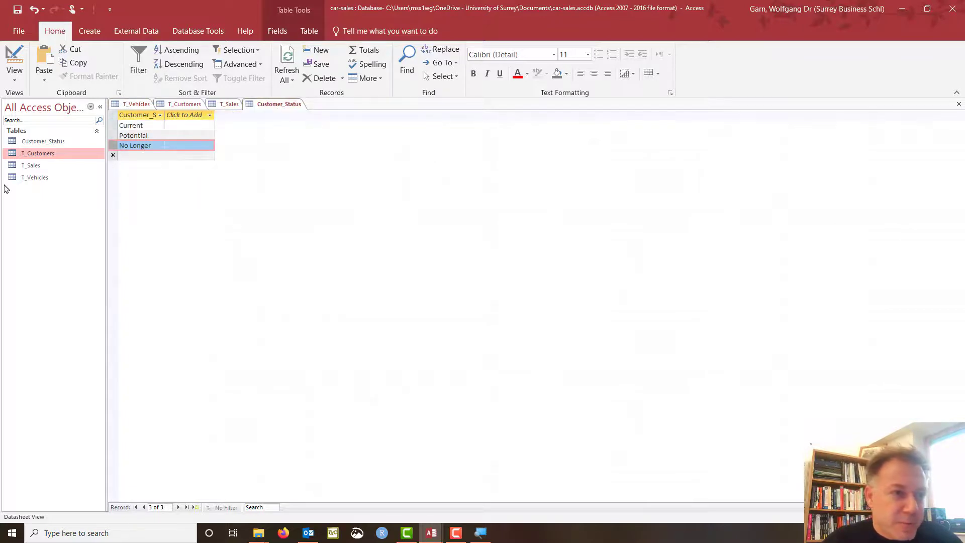
left_click(57, 142)
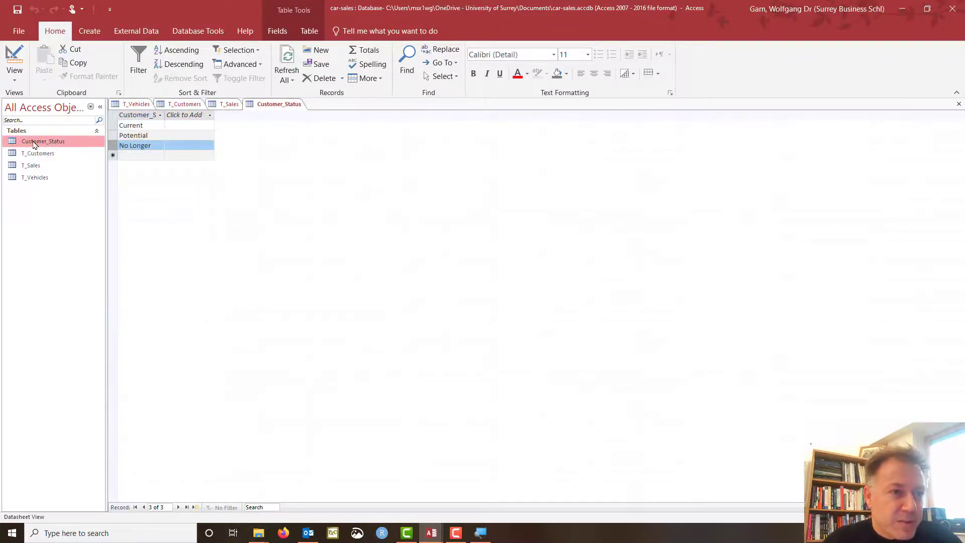
Close all open tables, saving layout changes, after the rename was blocked by an open table.
right_click(34, 145)
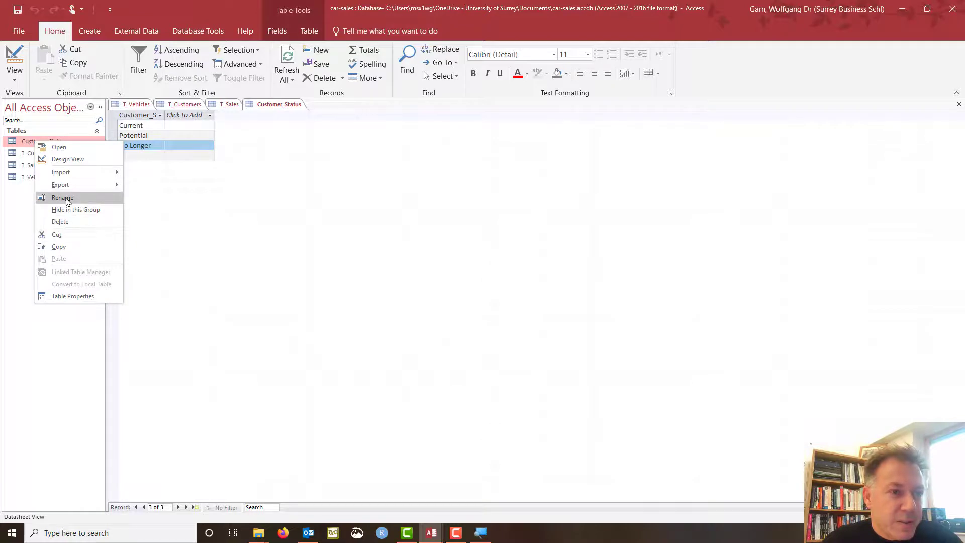
left_click(50, 197)
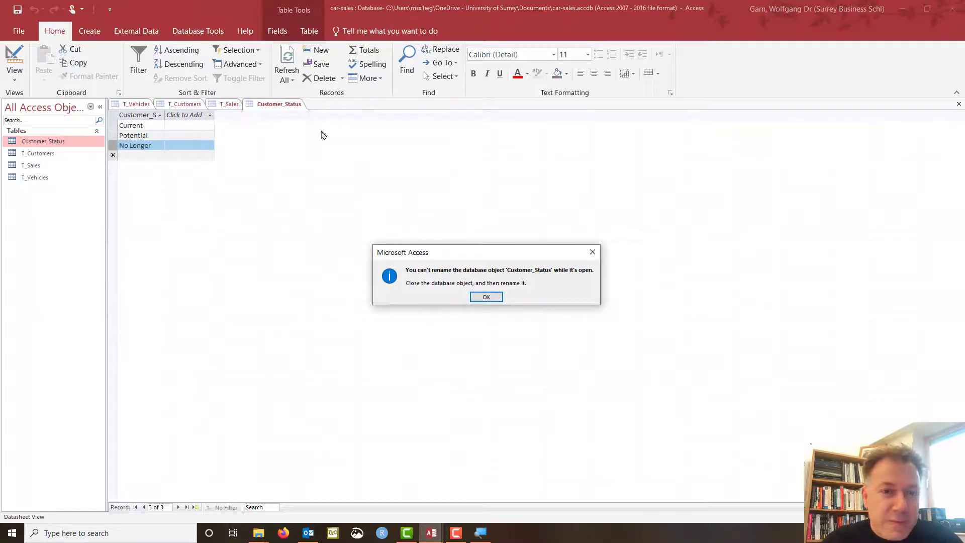
left_click(483, 297)
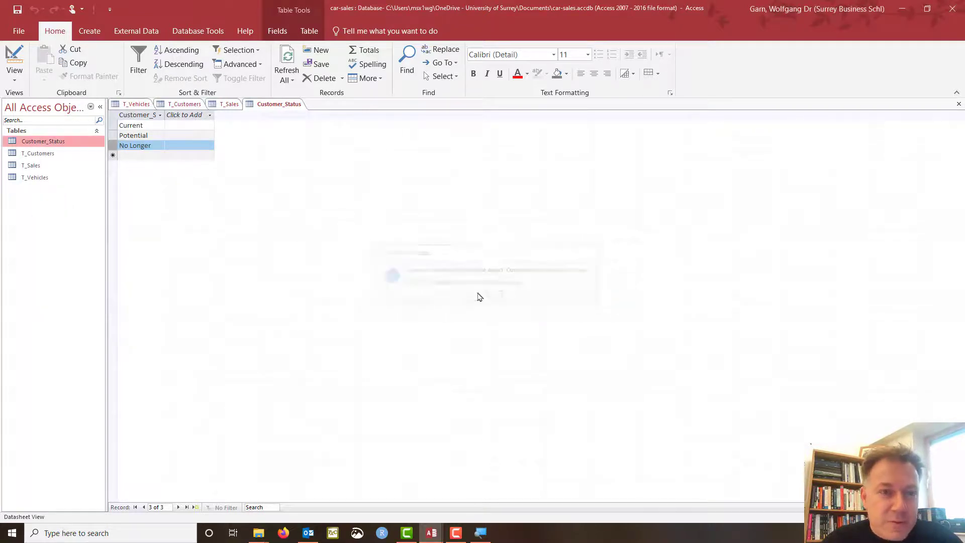
right_click(276, 105)
left_click(305, 136)
left_click(433, 297)
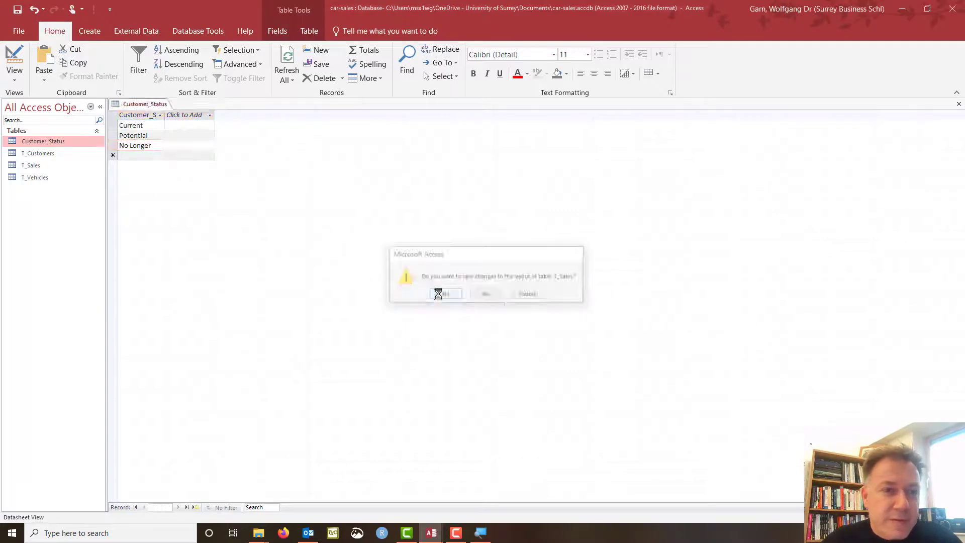
Rename the Customer_Status table to LT_Customer_Status by adding the LT_ prefix.
right_click(43, 141)
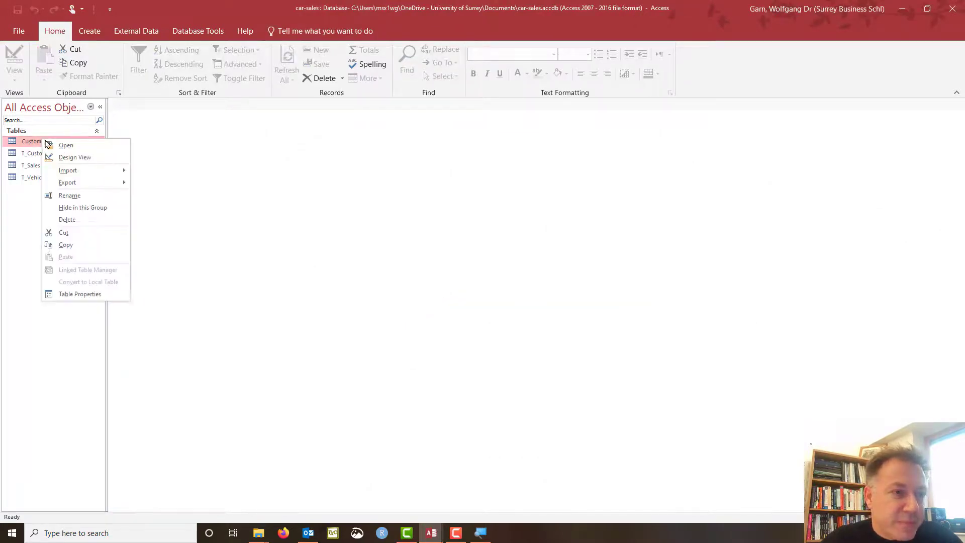
left_click(70, 196)
left_click(29, 141)
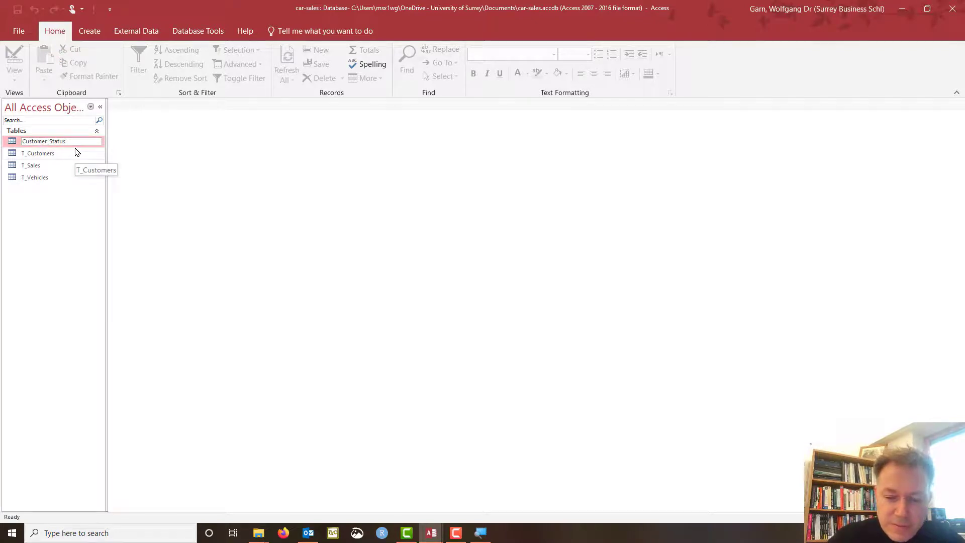
key("Home")
type("LT_")
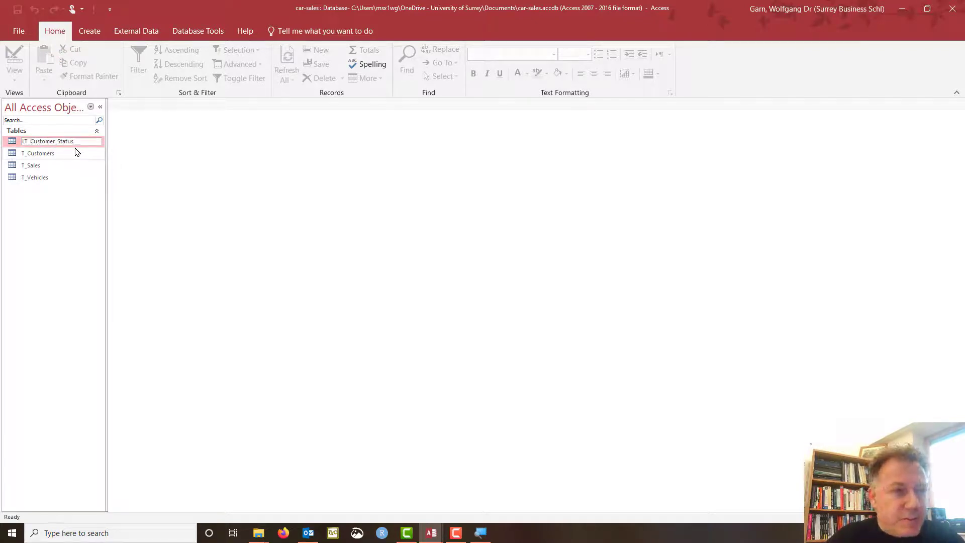
key("Return")
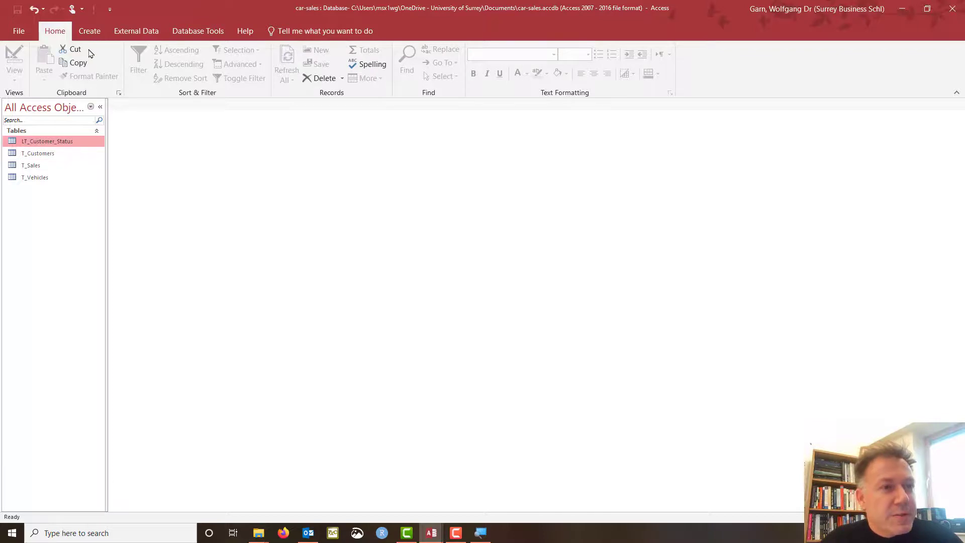
left_click(89, 30)
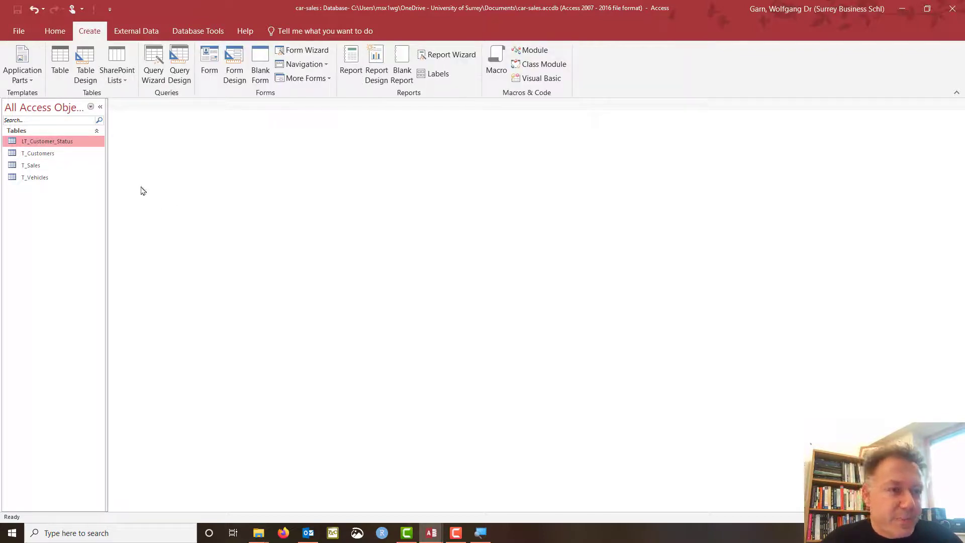
Review T_Vehicles' Fuel_Type column, then create a blank table and switch it to Design view.
left_click(49, 169)
double_click(47, 177)
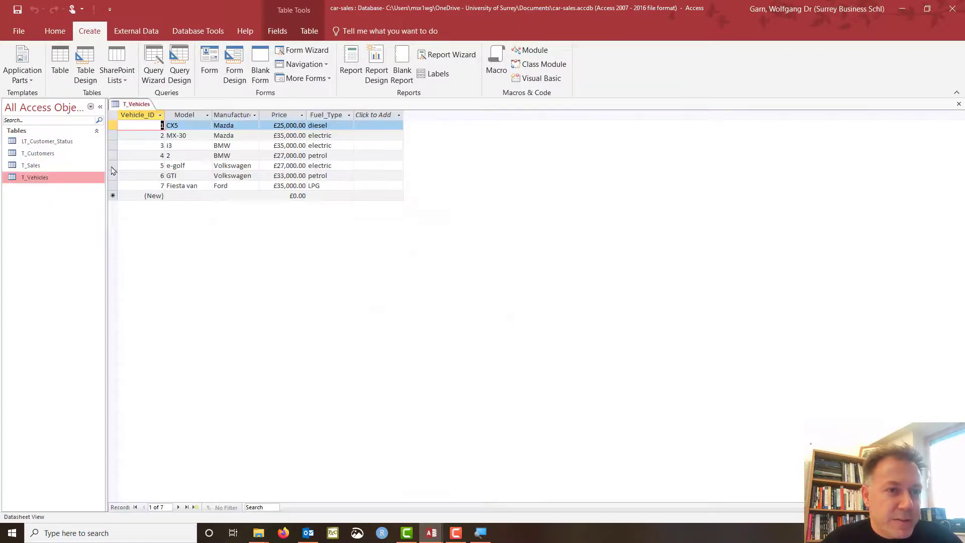
left_click(331, 115)
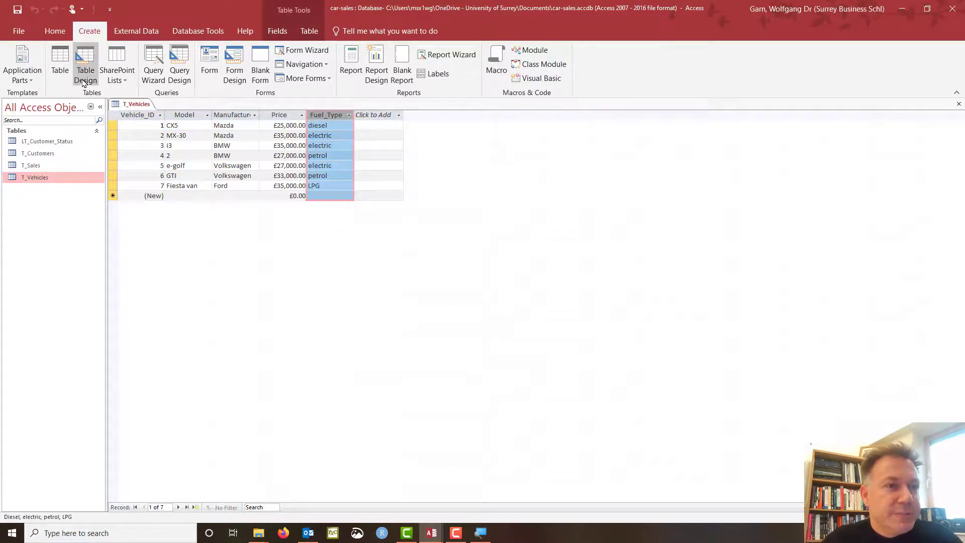
left_click(60, 64)
left_click(14, 59)
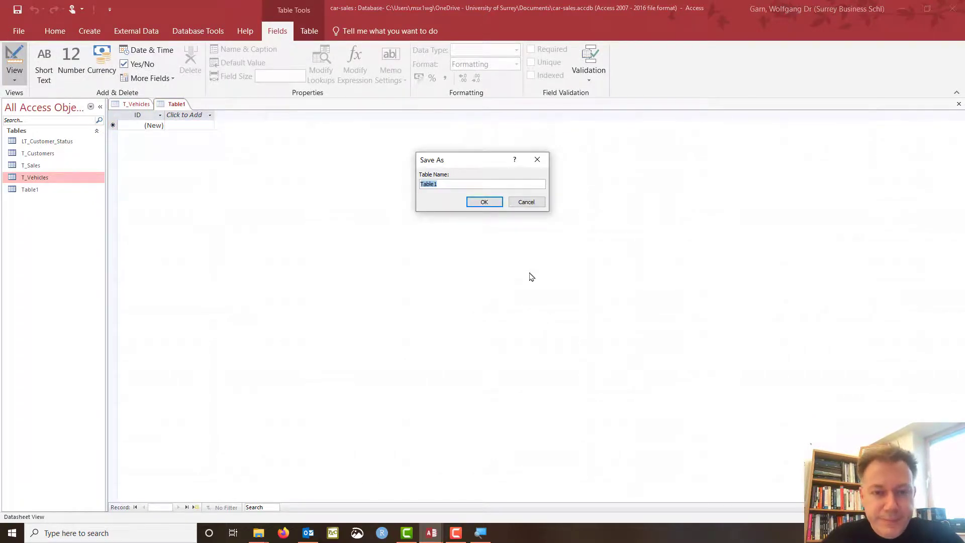
Save the table as LT_Fuel_Type with a Short Text Fuel_Type field and open its datasheet.
type("LT_Fuel_Typ")
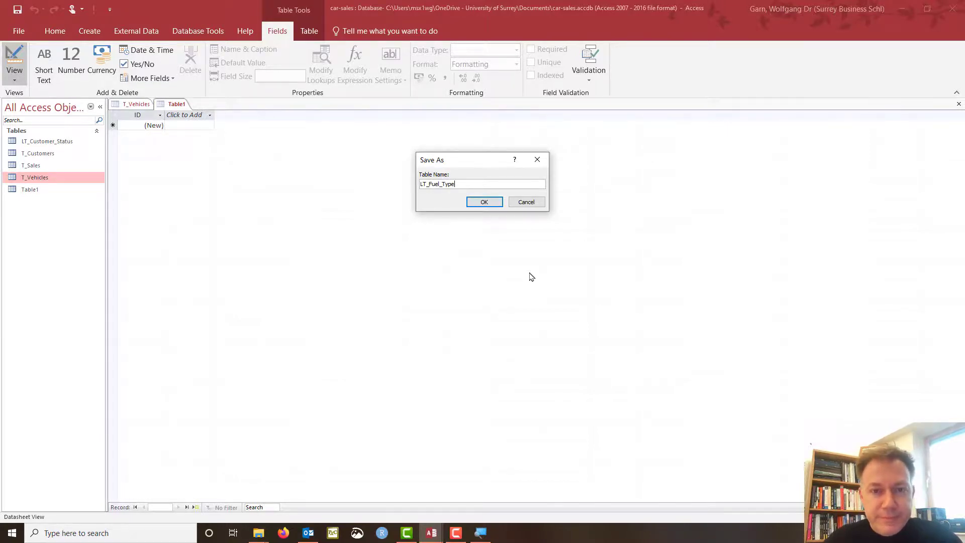
key("Return")
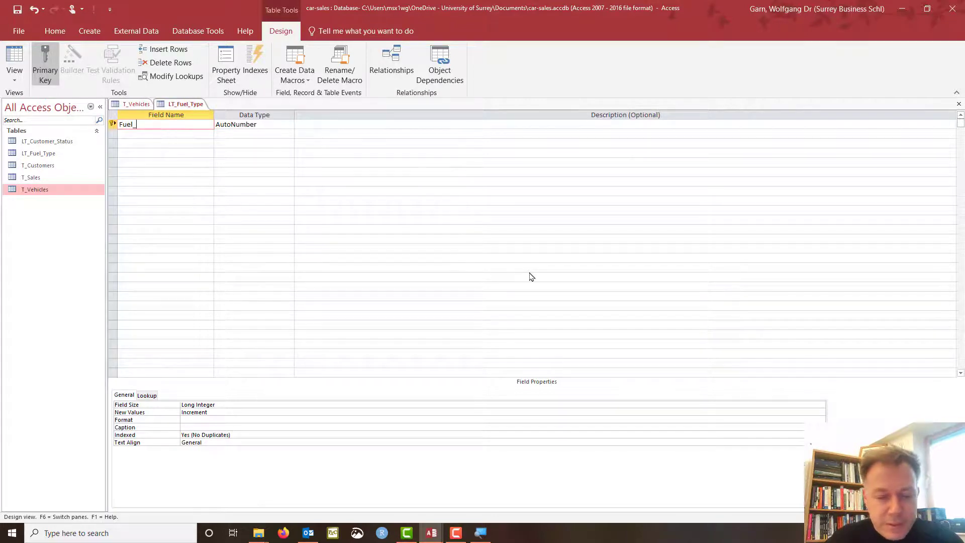
type("Fuel_Type")
key("Tab")
type("s")
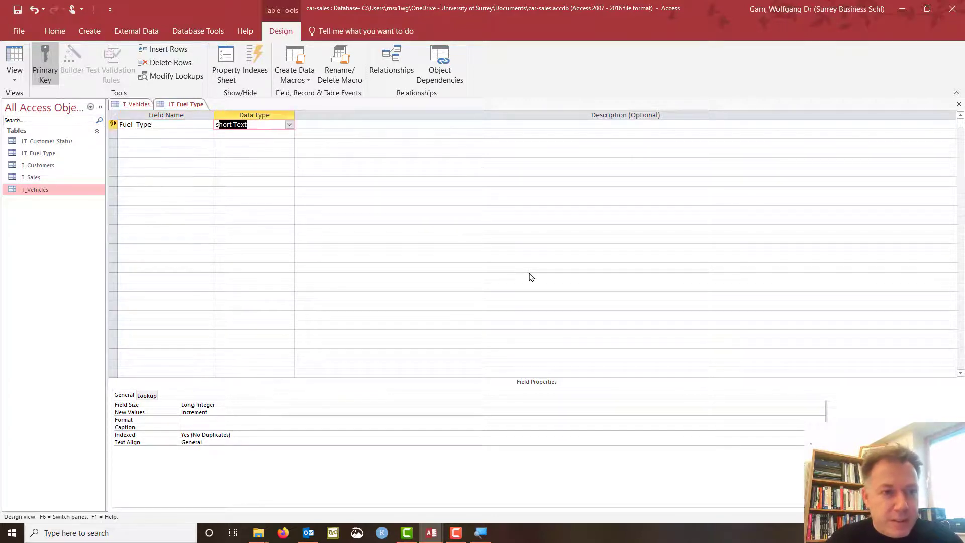
key("Tab")
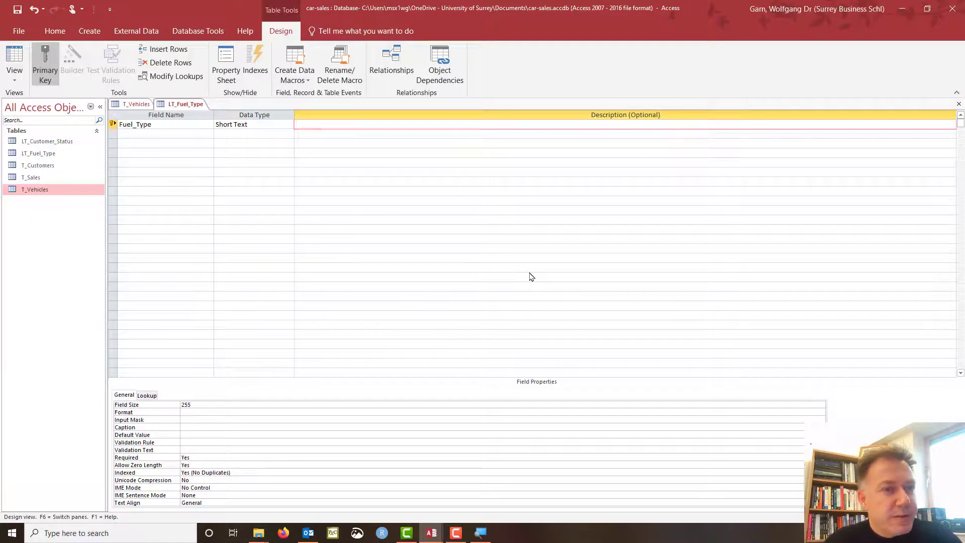
left_click(16, 71)
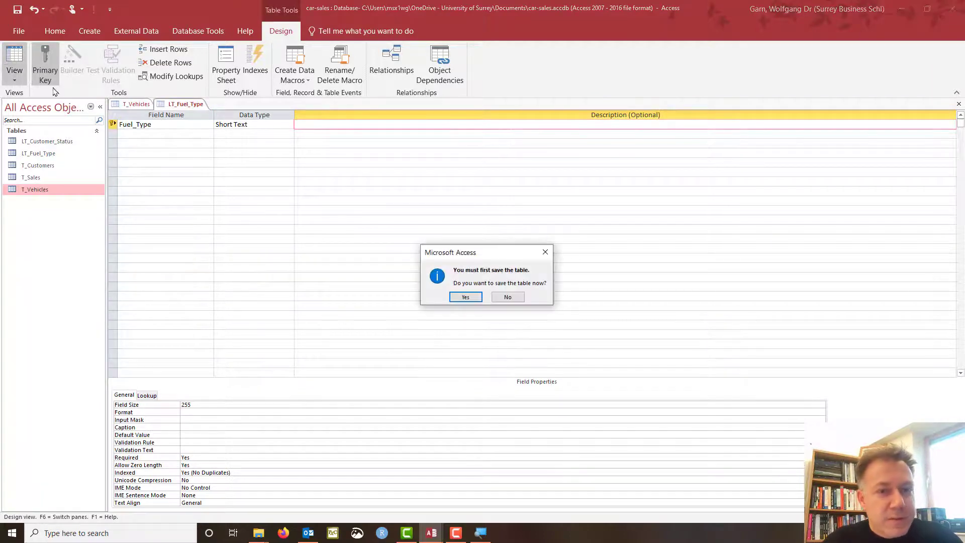
left_click(461, 297)
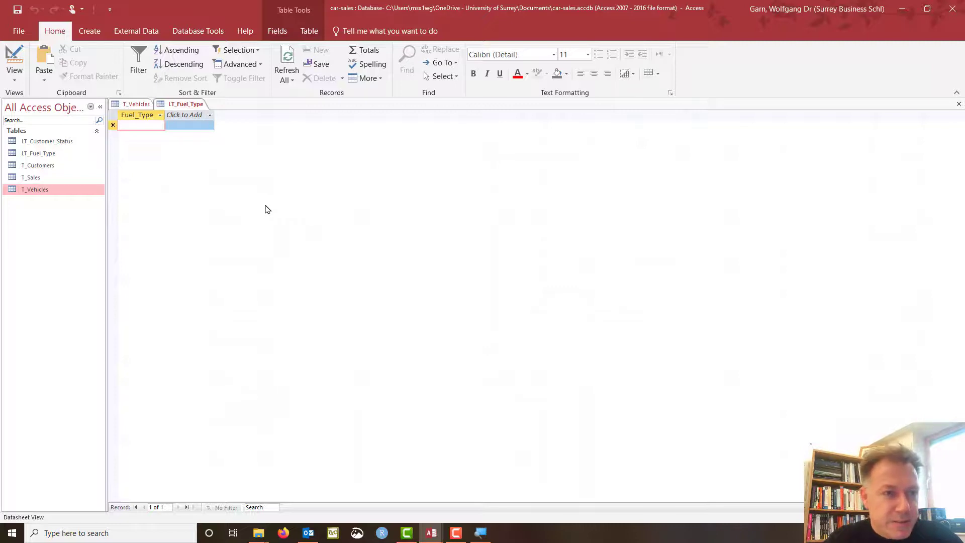
Enter petrol in LT_Fuel_Type, lowercased to match the fuel values in T_Vehicles.
type("Petrol")
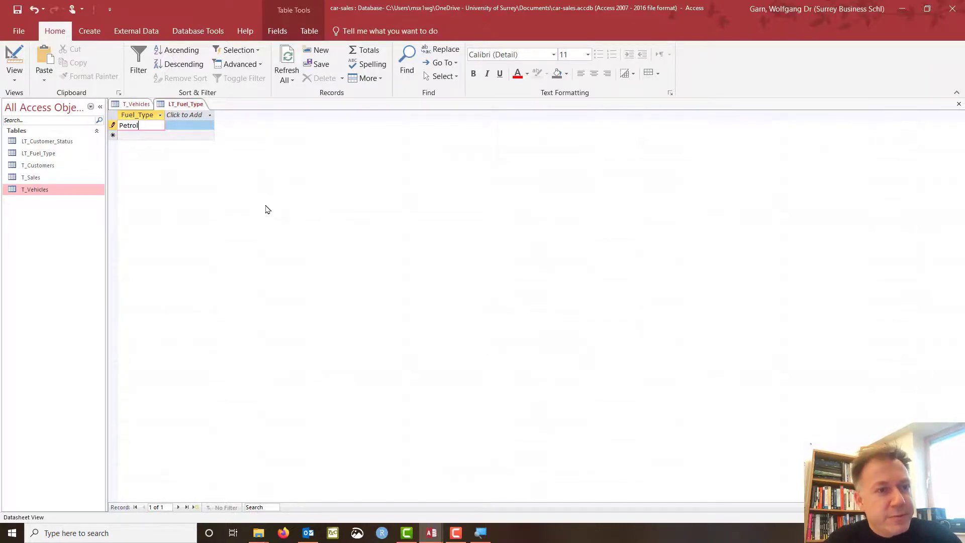
key("Return")
type("Electric")
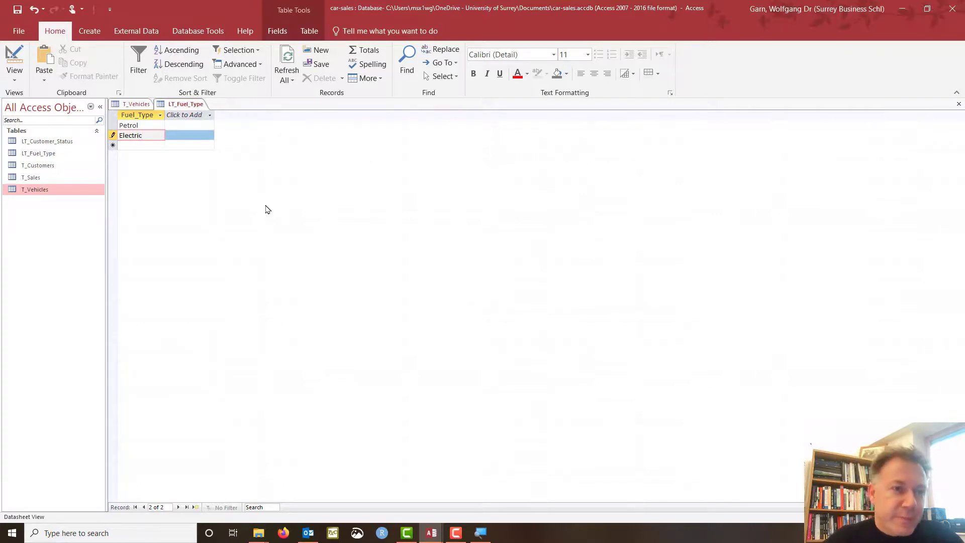
left_click(141, 107)
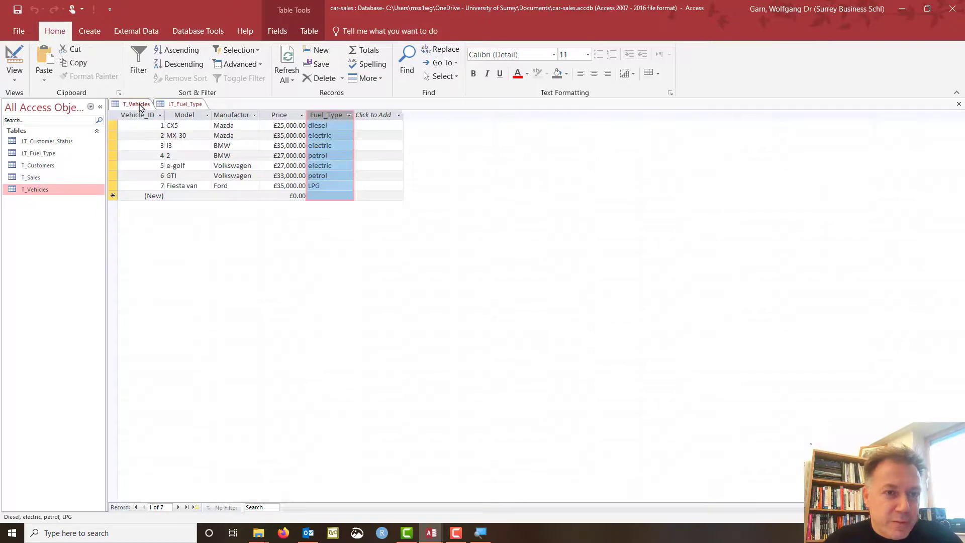
left_click(193, 106)
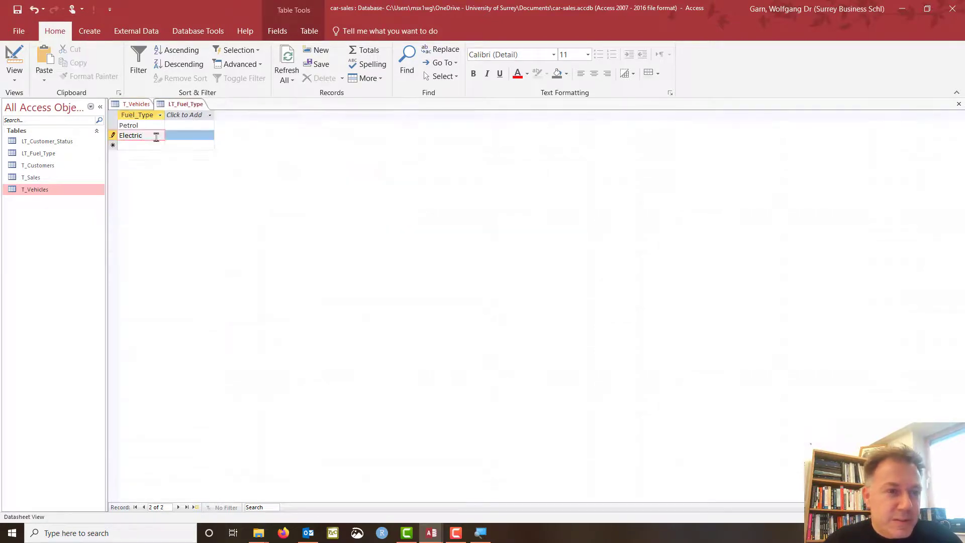
left_click(126, 125)
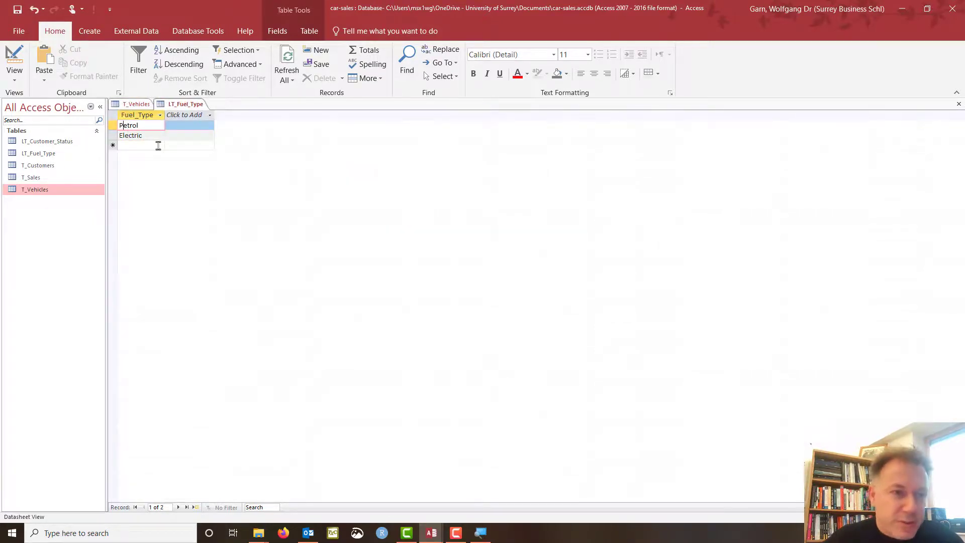
key("BackSpace")
type("p")
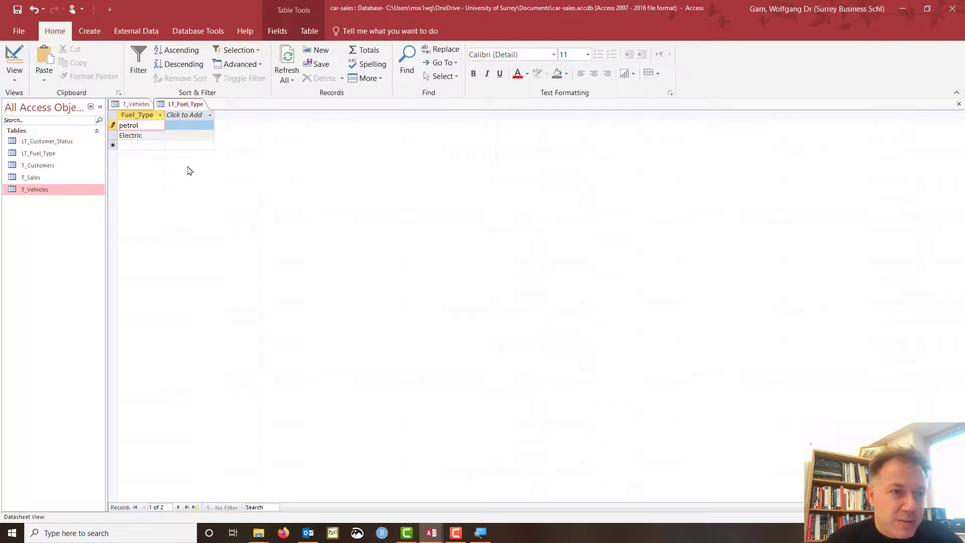
Add electric, diesel and LPG entries, then close all open tables.
left_click(126, 135)
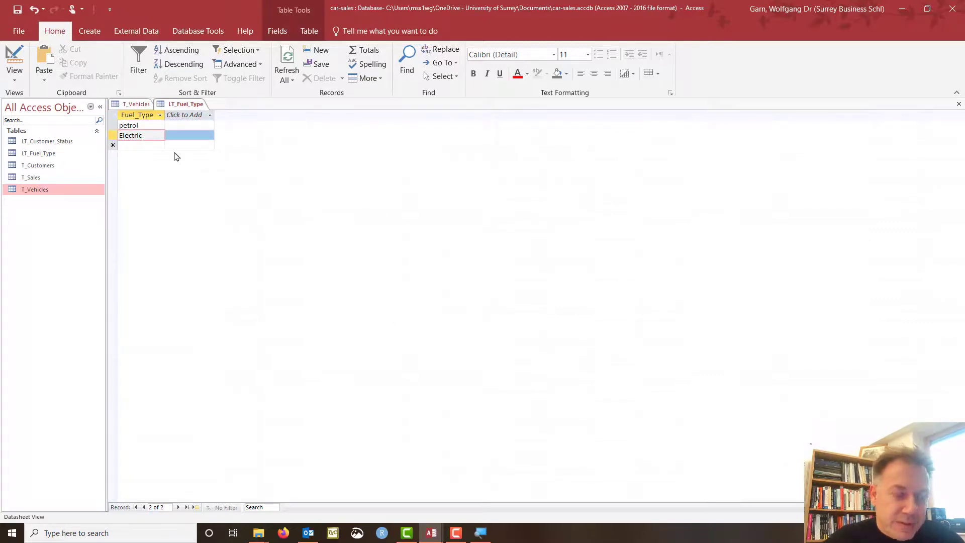
key("BackSpace")
type("e")
key("Down")
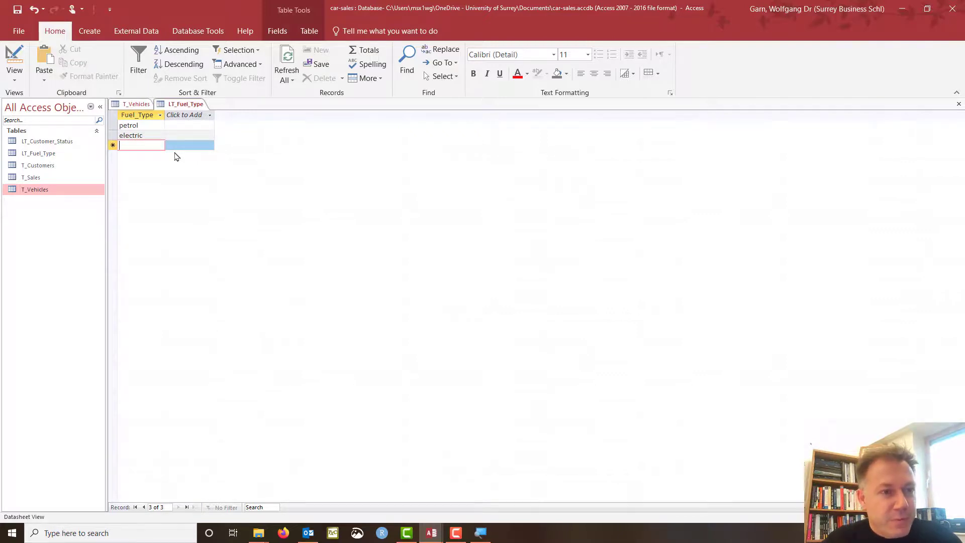
type("diesel")
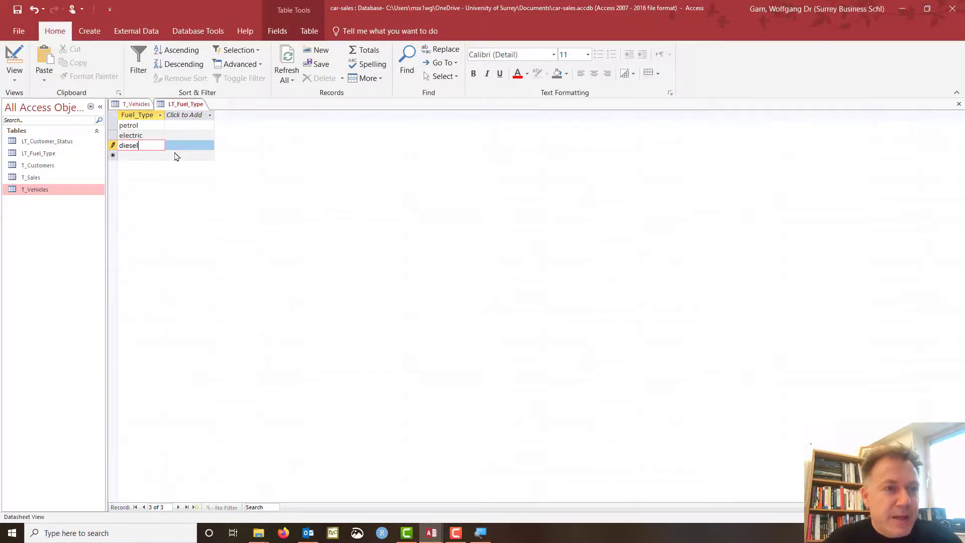
key("Down")
type("LP")
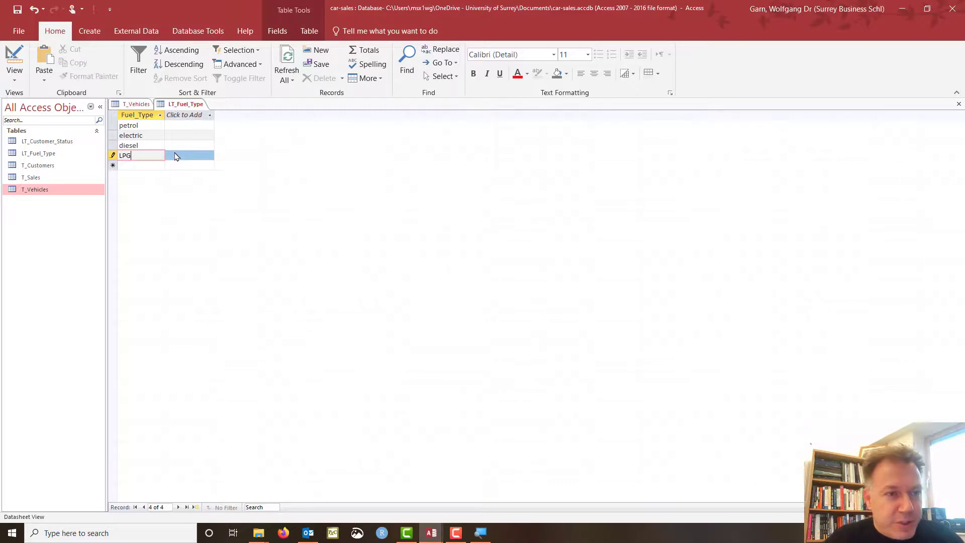
left_click(113, 156)
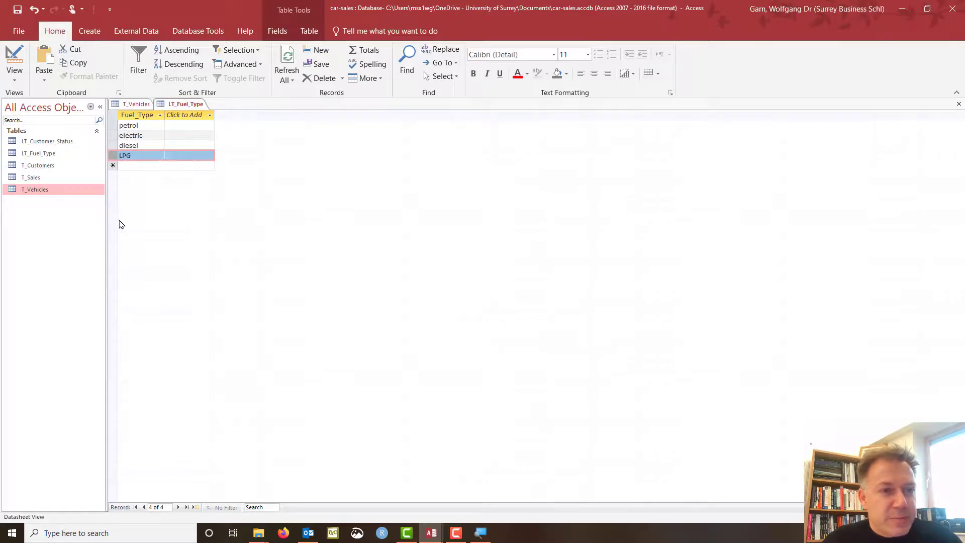
left_click(210, 115)
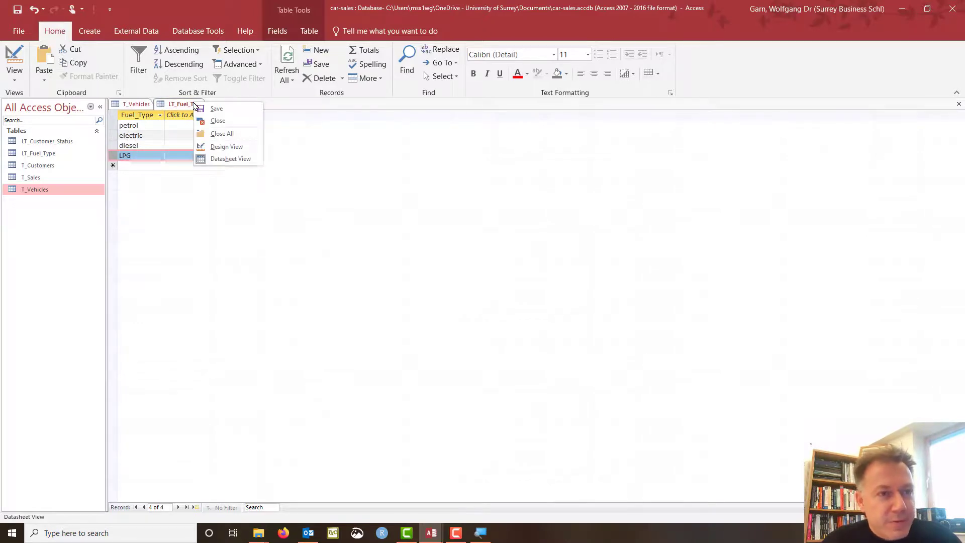
left_click(225, 140)
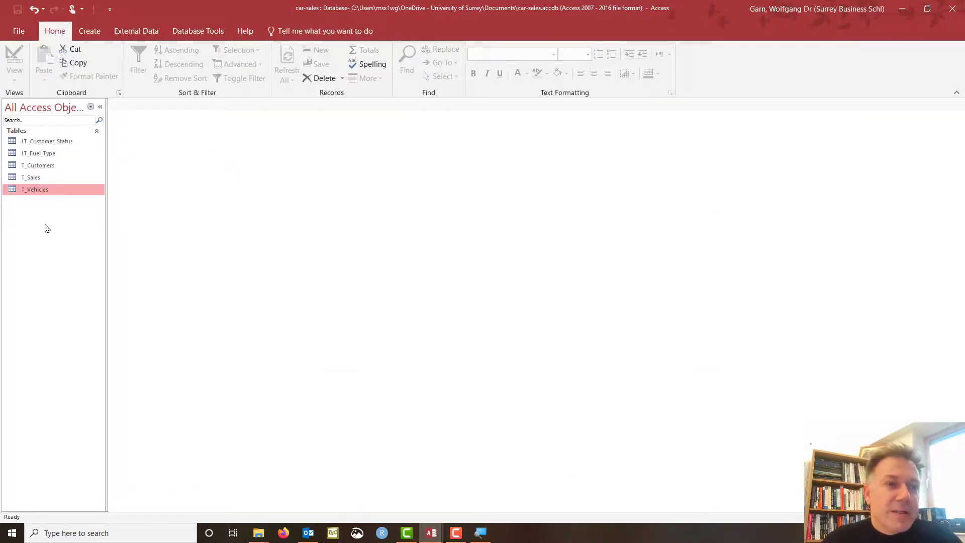
Open the Relationships window and add all five tables from Show Table.
left_click(197, 33)
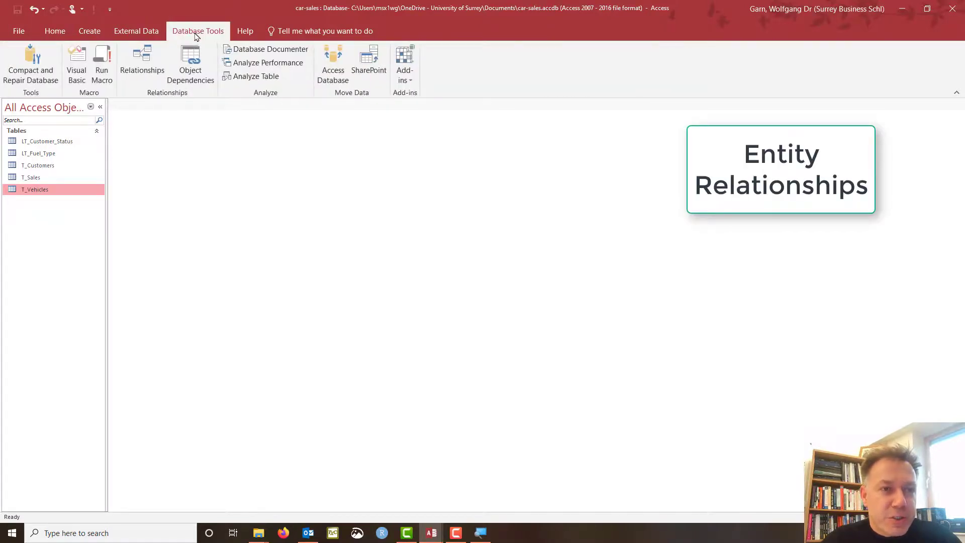
left_click(135, 56)
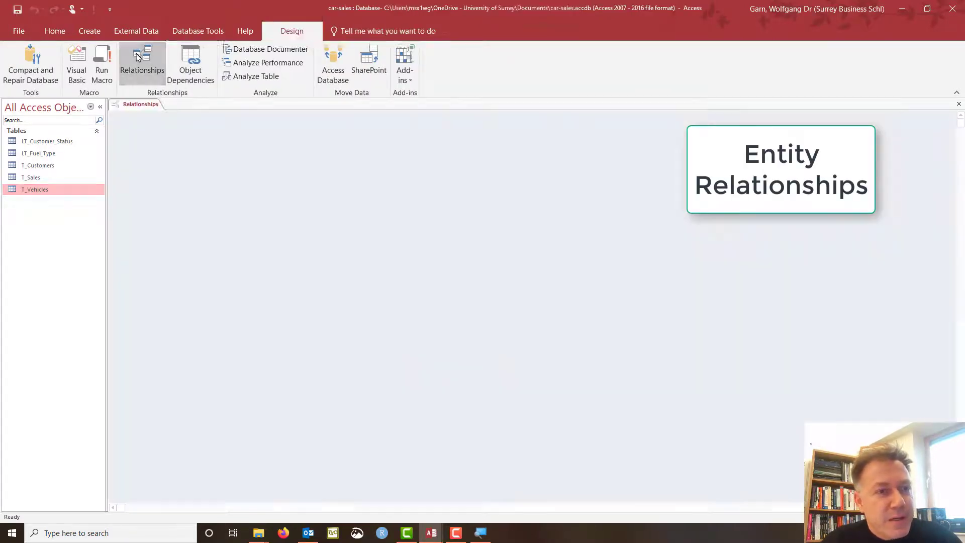
left_click_drag(462, 99, 371, 136)
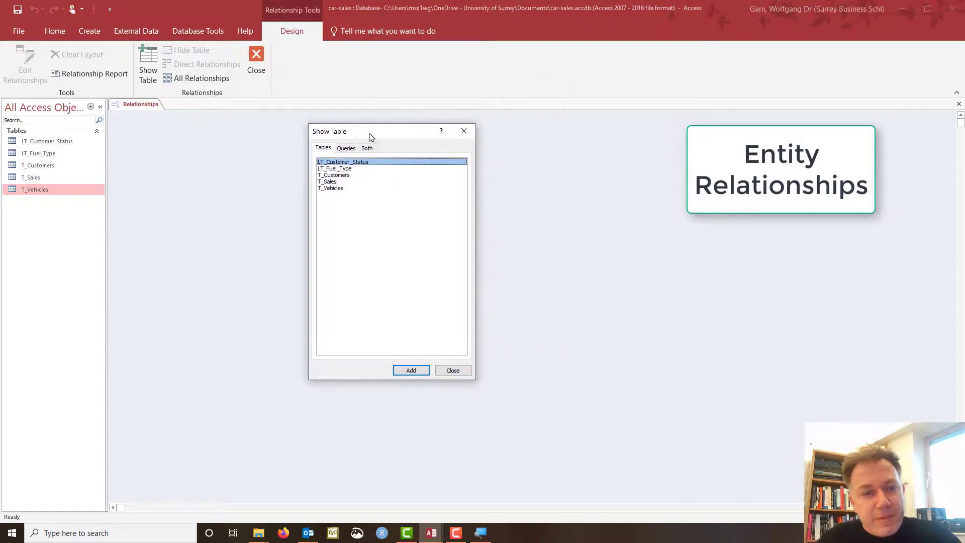
left_click(338, 189, "shift")
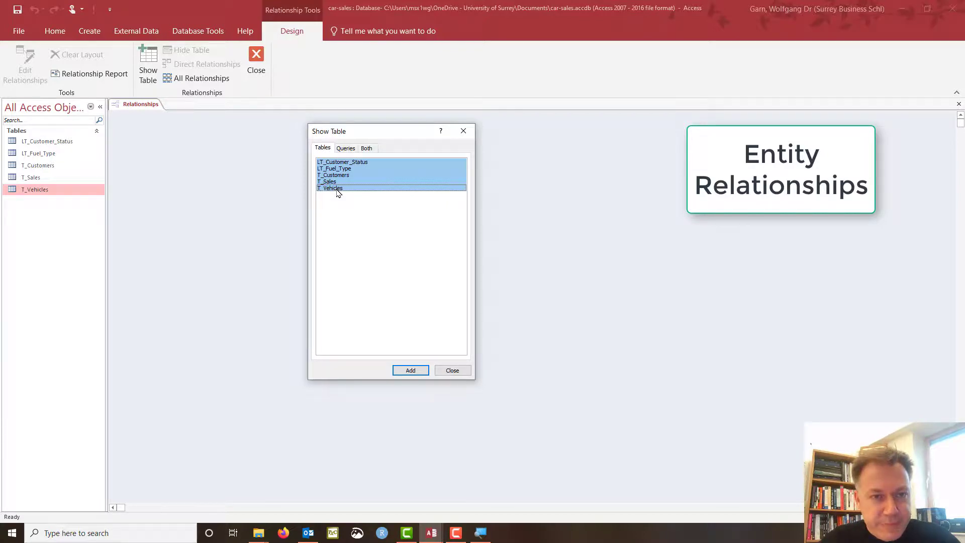
left_click(416, 372)
left_click(453, 370)
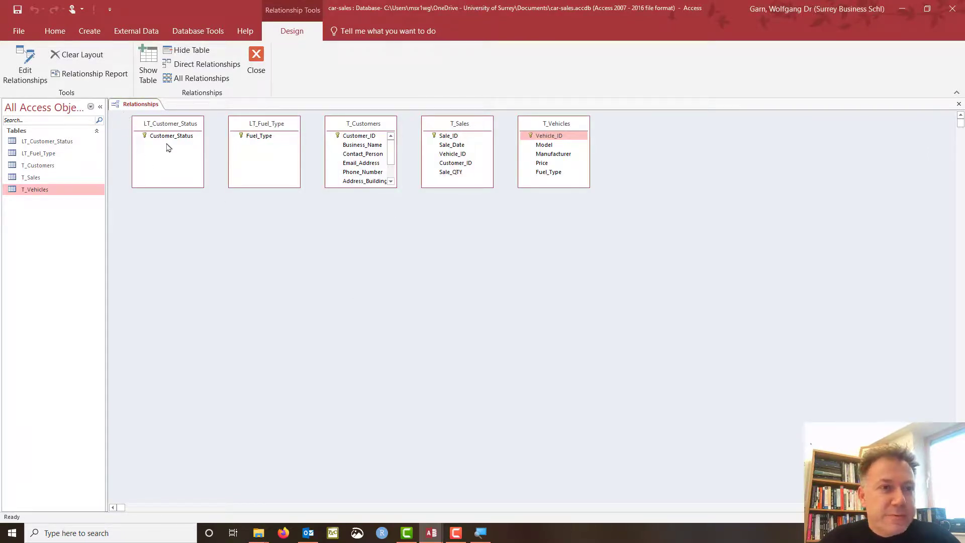
Clear the relationships layout and select all five tables in the navigation pane.
left_click(87, 57)
left_click(466, 295)
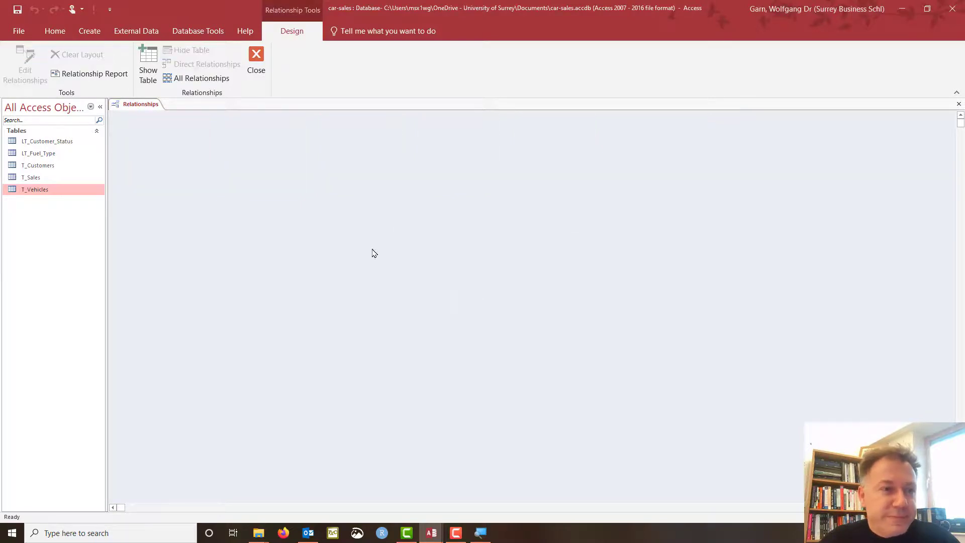
left_click(34, 178)
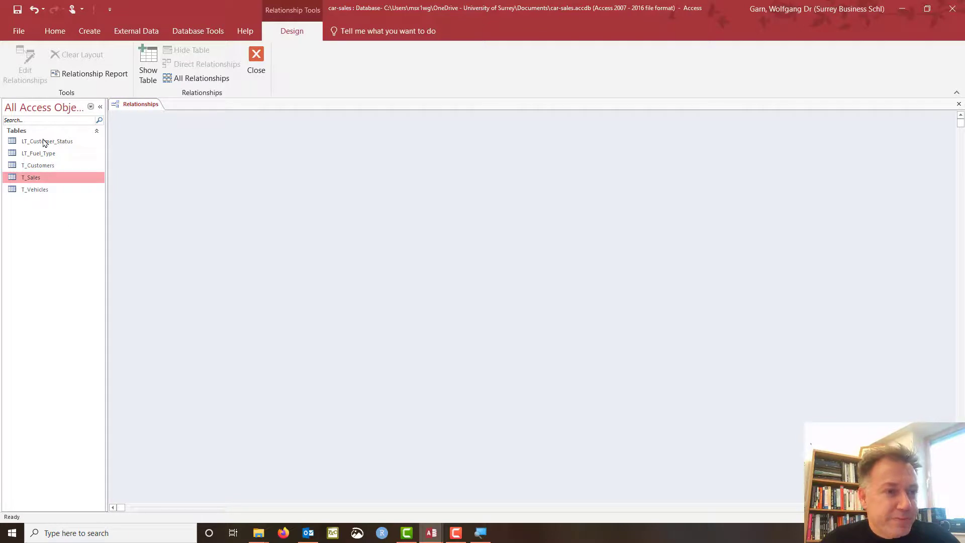
left_click(45, 142)
left_click(40, 190, "shift")
Drop the five tables onto the diagram and position T_Customers, LT_Fuel_Type and LT_Customer_Status.
left_click_drag(41, 194, 200, 190)
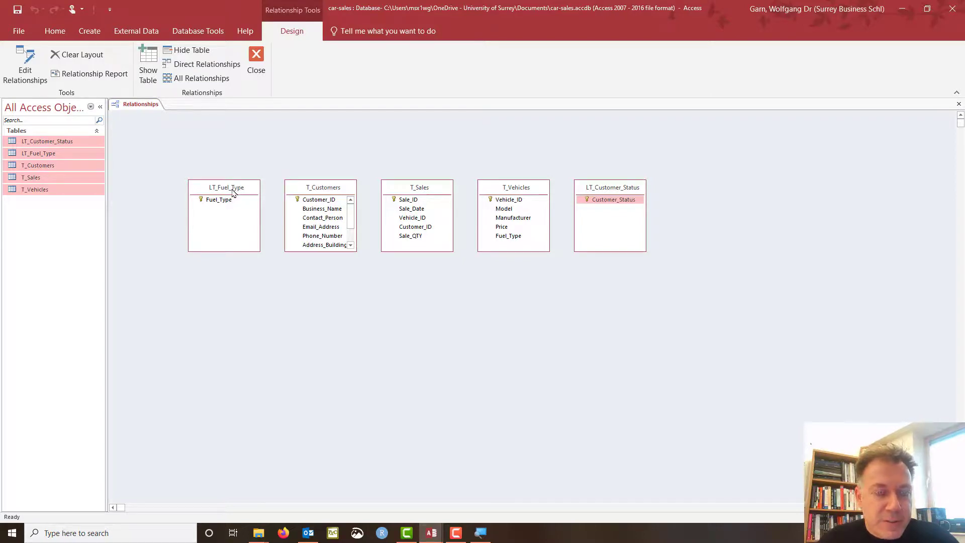
left_click_drag(232, 192, 180, 280)
left_click_drag(322, 188, 317, 151)
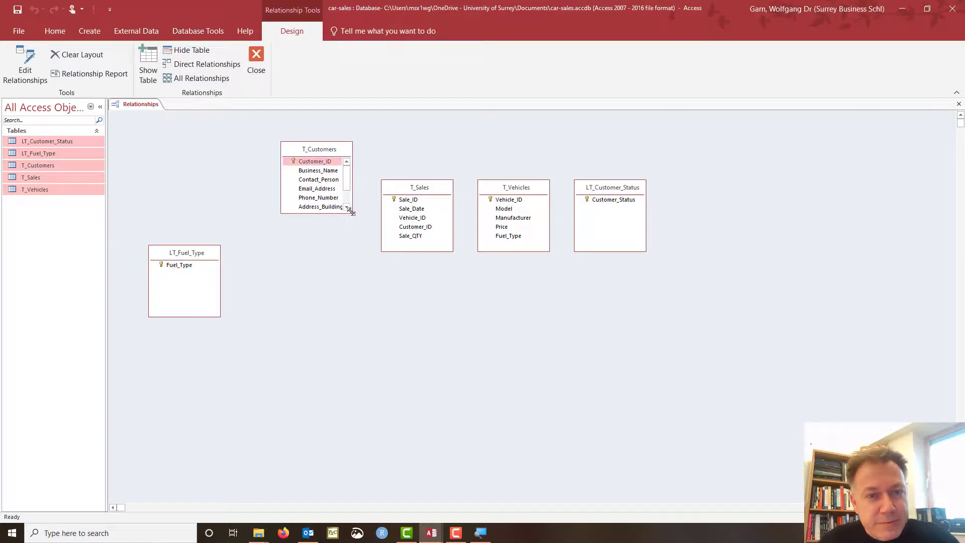
left_click_drag(352, 214, 367, 250)
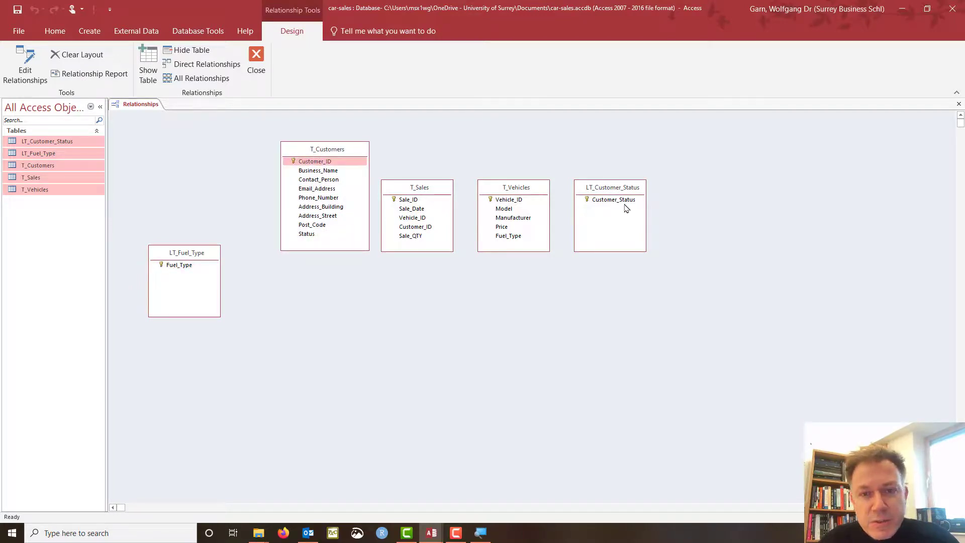
left_click_drag(622, 189, 216, 192)
left_click_drag(186, 256, 220, 309)
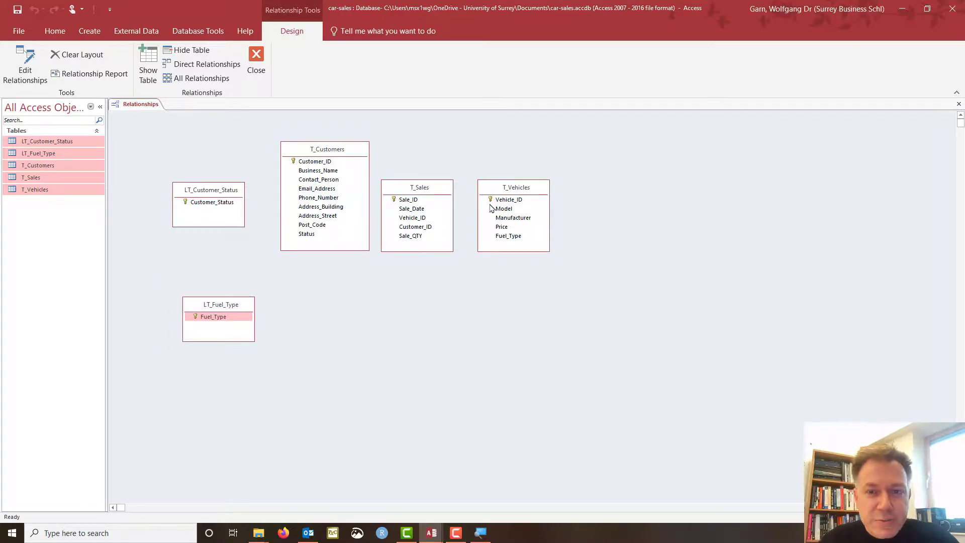
Place T_Vehicles below T_Customers, enlarge T_Sales, and shift both lookup tables further left.
left_click_drag(521, 189, 325, 287)
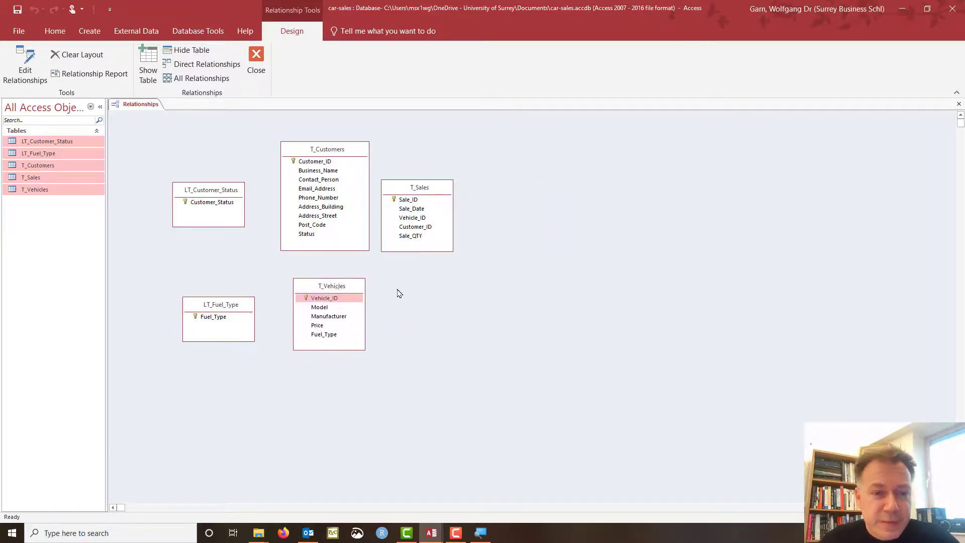
left_click_drag(434, 195, 445, 201)
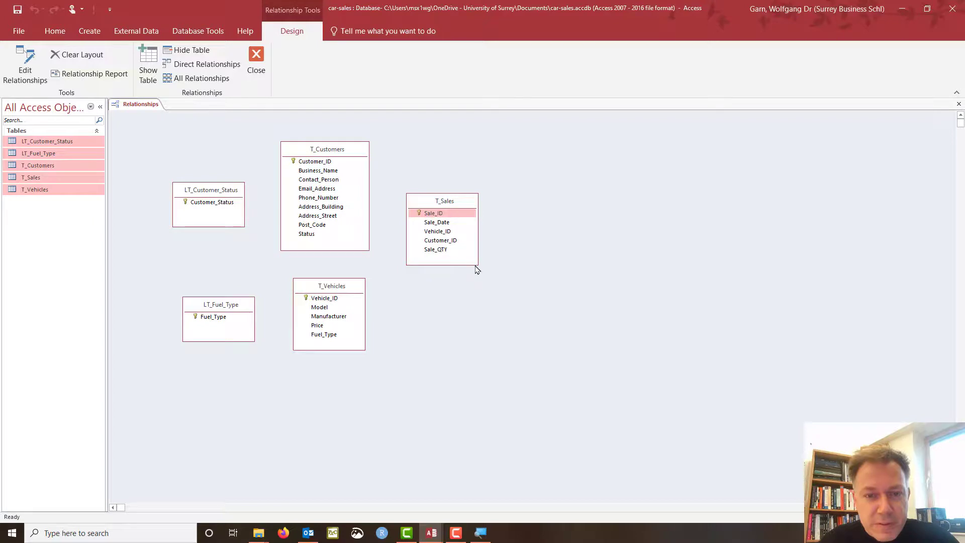
left_click_drag(475, 263, 483, 290)
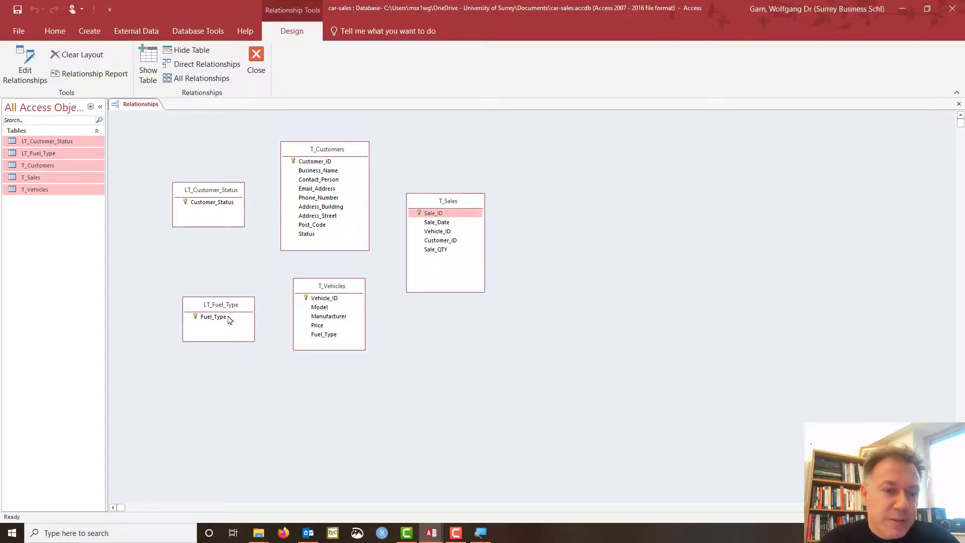
left_click_drag(227, 306, 204, 305)
left_click_drag(213, 190, 190, 190)
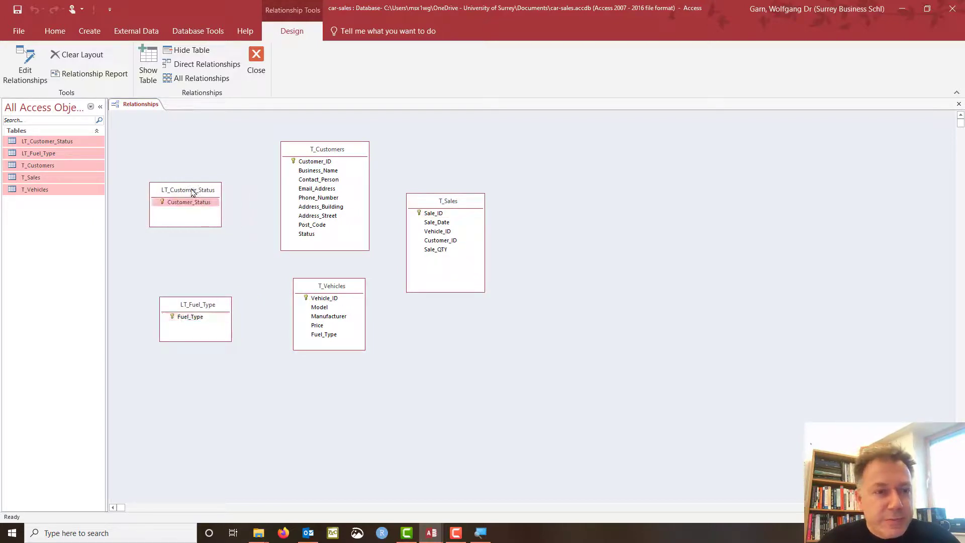
left_click(311, 234)
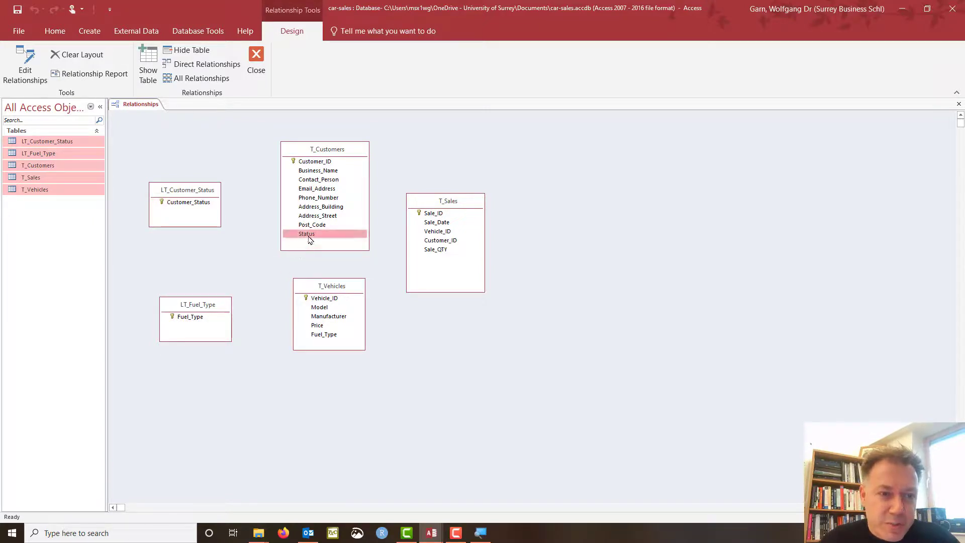
Link T_Customers.Status to LT_Customer_Status.Customer_Status with enforced integrity and cascade updates.
left_click_drag(308, 234, 191, 206)
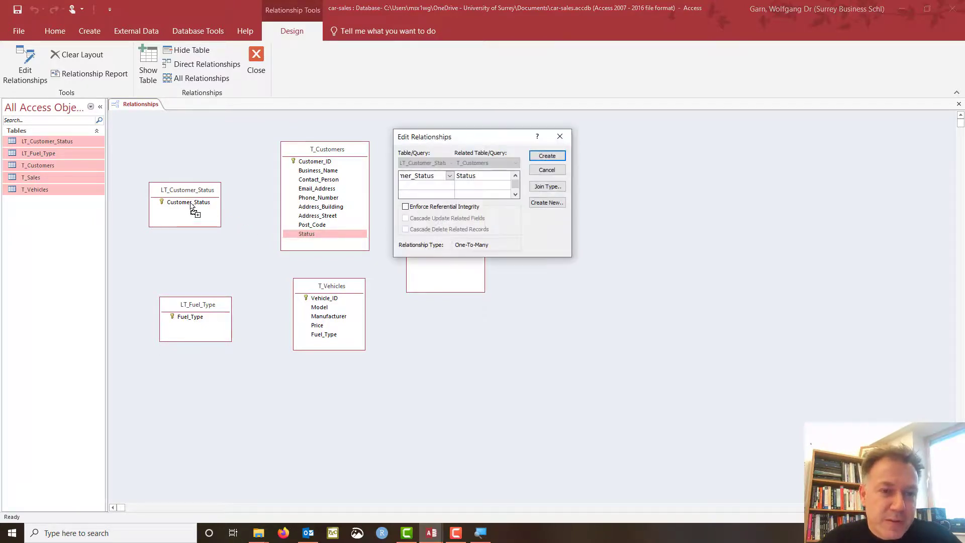
mouse_move(463, 142)
left_mouse_down()
mouse_move(350, 160)
mouse_move(463, 142)
left_mouse_up()
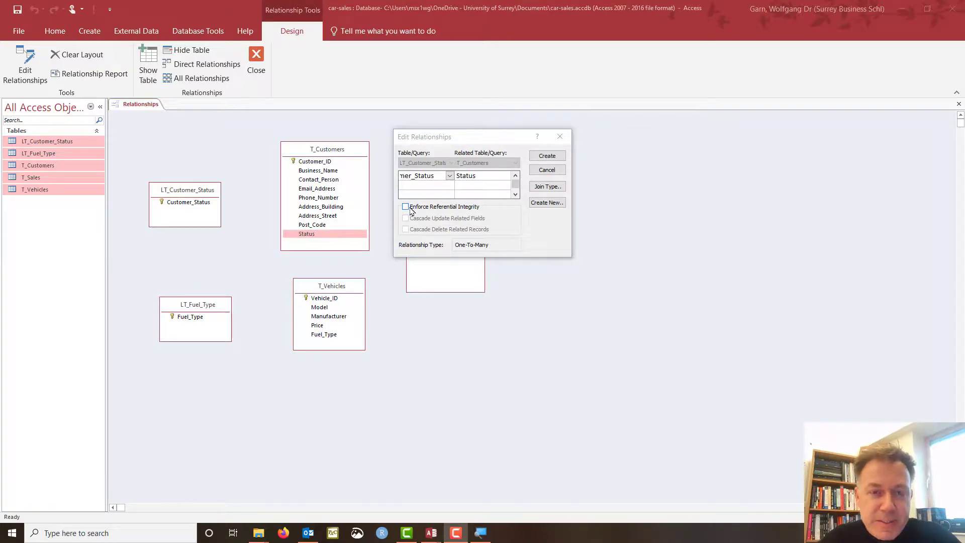
left_click(406, 207)
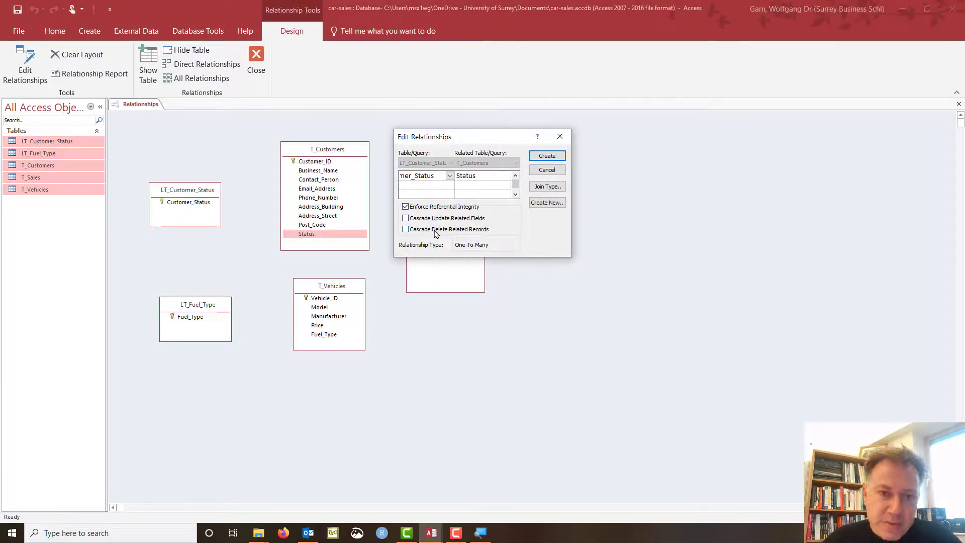
left_click(406, 219)
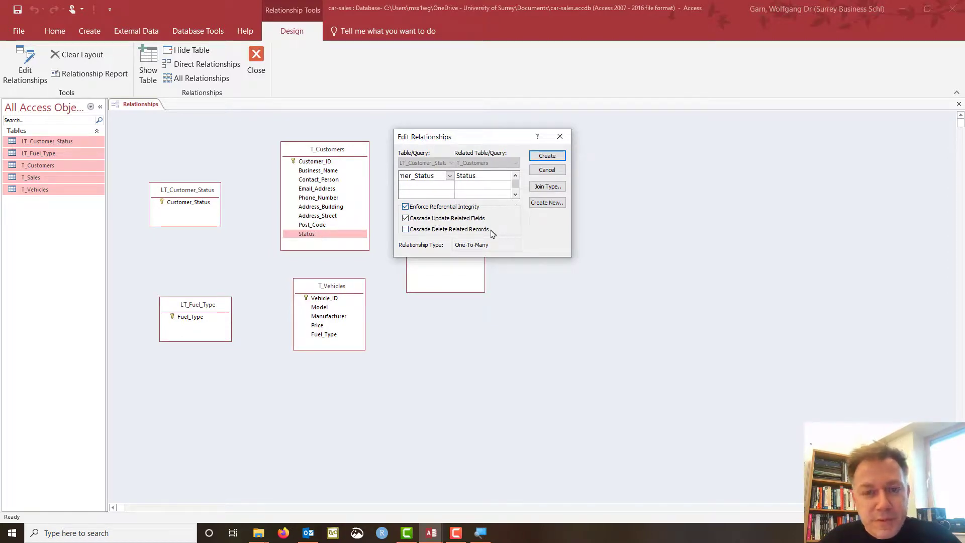
left_click(548, 157)
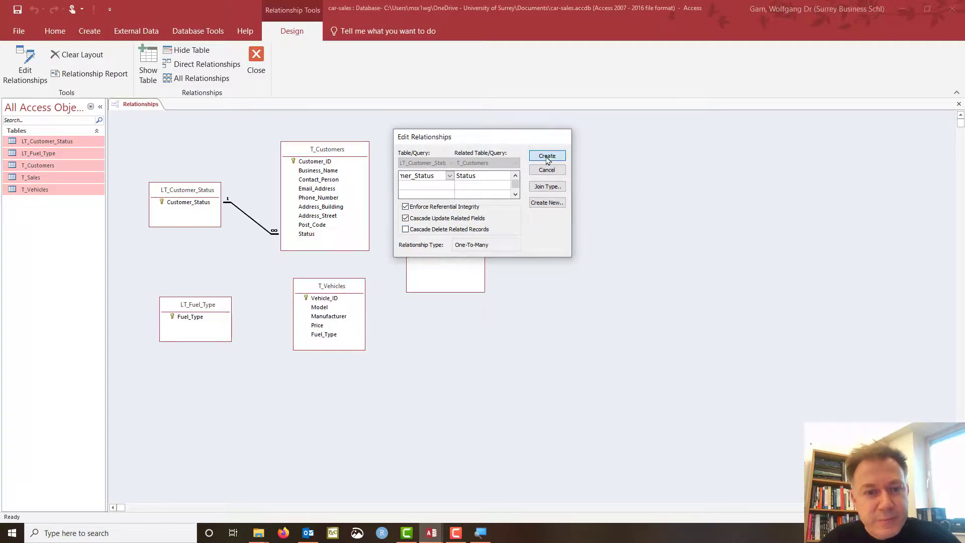
Link LT_Fuel_Type.Fuel_Type to T_Vehicles.Fuel_Type with enforced integrity and cascade updates.
left_click_drag(333, 156, 329, 144)
left_click_drag(323, 290, 306, 289)
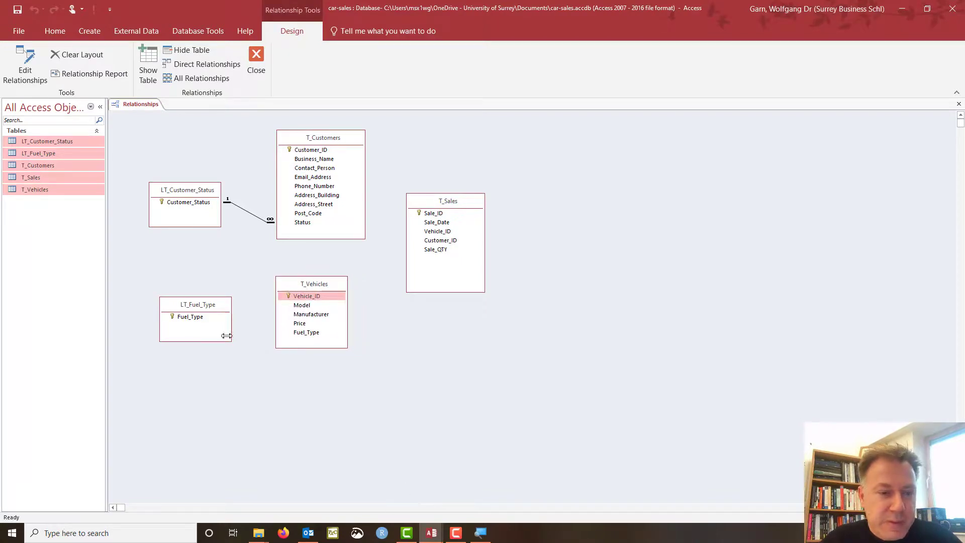
left_click_drag(190, 318, 311, 334)
left_click(430, 207)
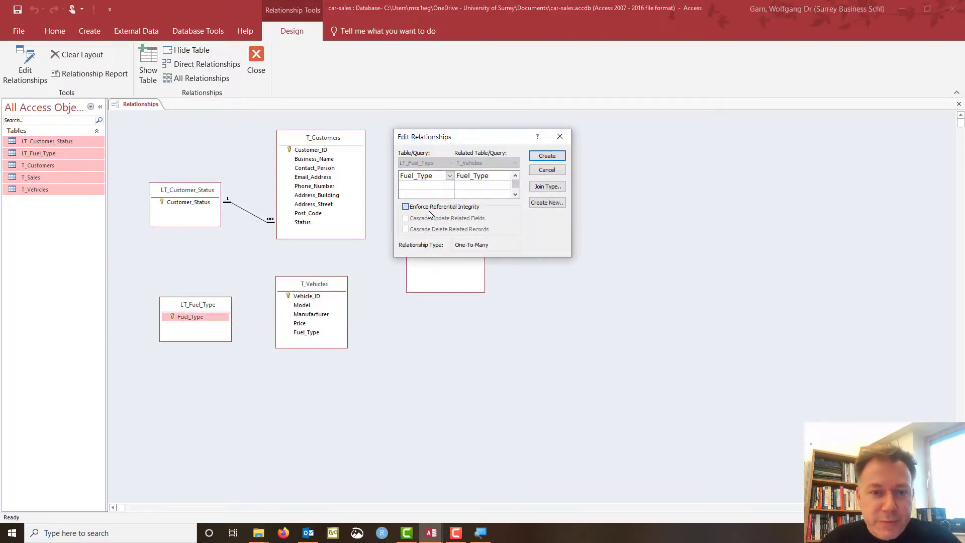
left_click(431, 218)
left_click(548, 156)
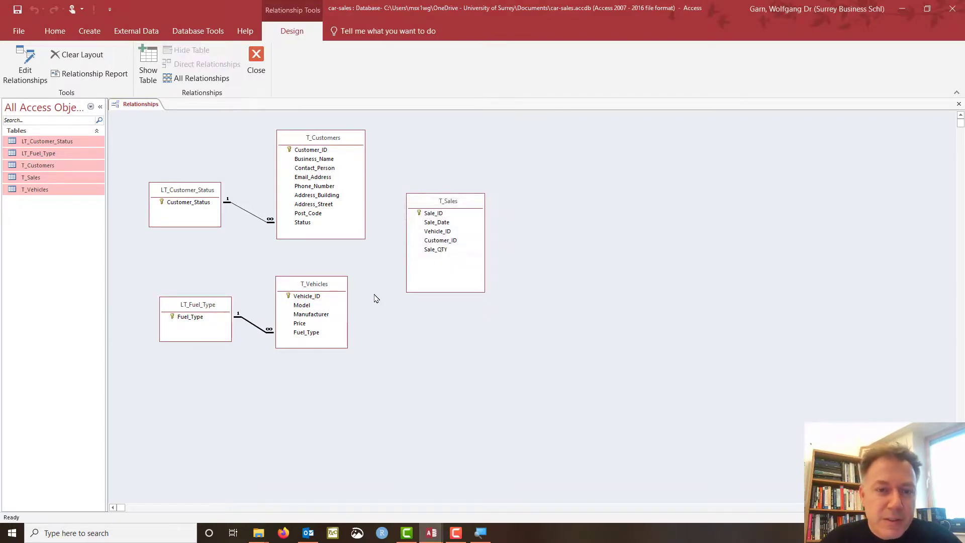
Nudge T_Customers, T_Vehicles and T_Sales into a tidier layout.
left_click_drag(326, 142, 316, 144)
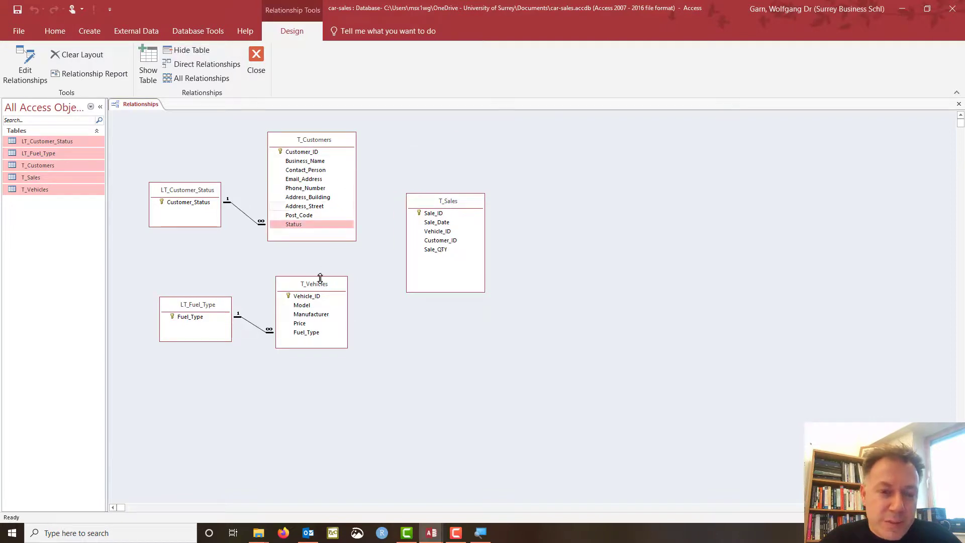
left_click_drag(321, 278, 320, 285)
left_click_drag(449, 201, 435, 195)
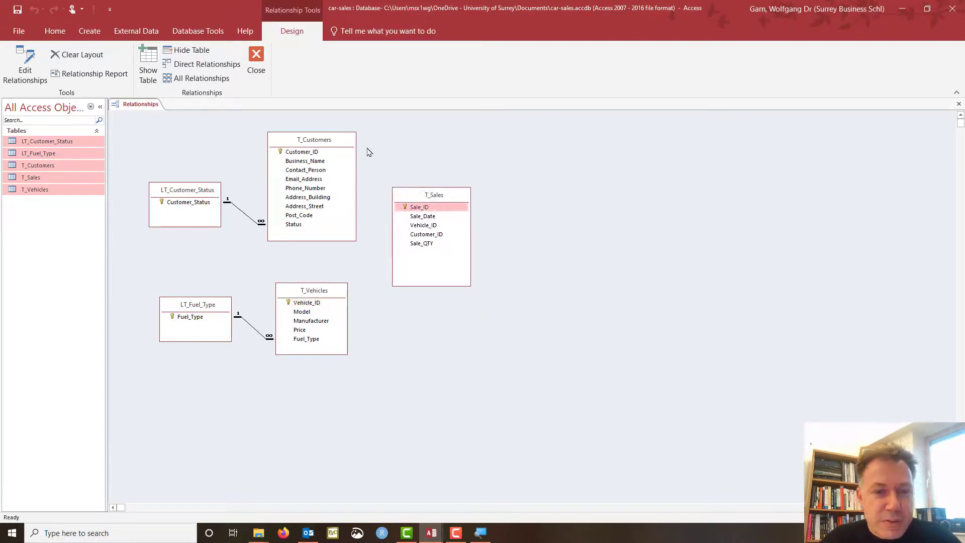
left_click_drag(330, 145, 350, 149)
left_click_drag(432, 195, 475, 196)
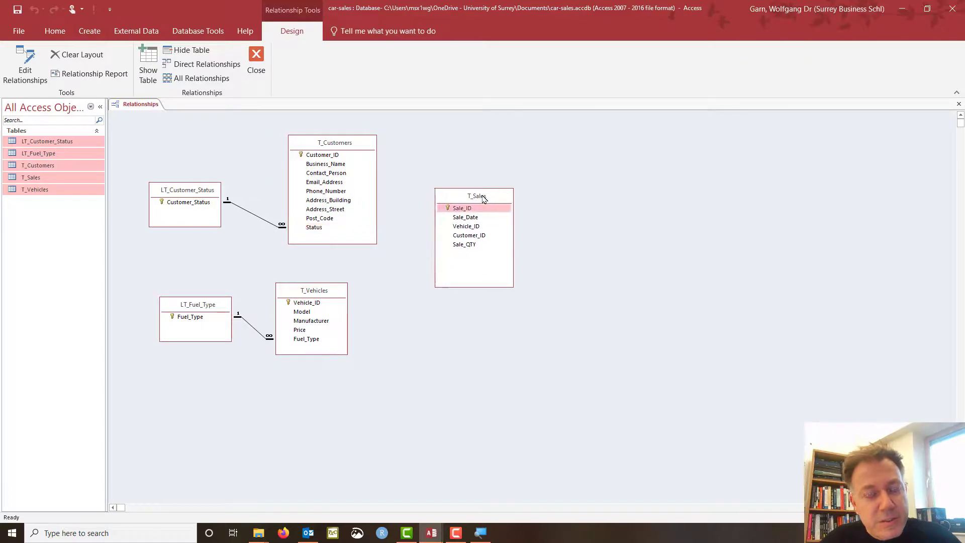
left_click_drag(320, 296, 342, 297)
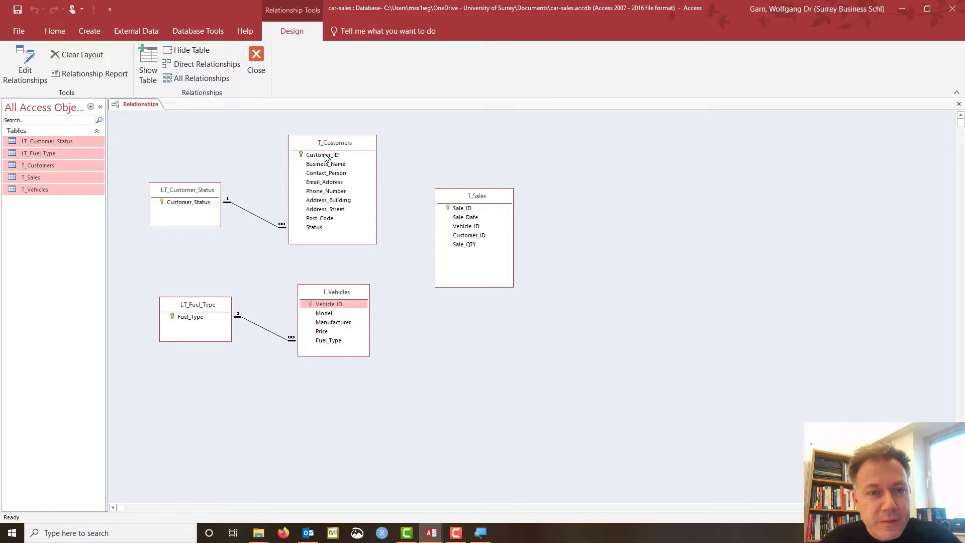
Join Customer_ID in T_Customers to Customer_ID in T_Sales as an enforced one-to-many relationship.
left_click_drag(327, 158, 478, 240)
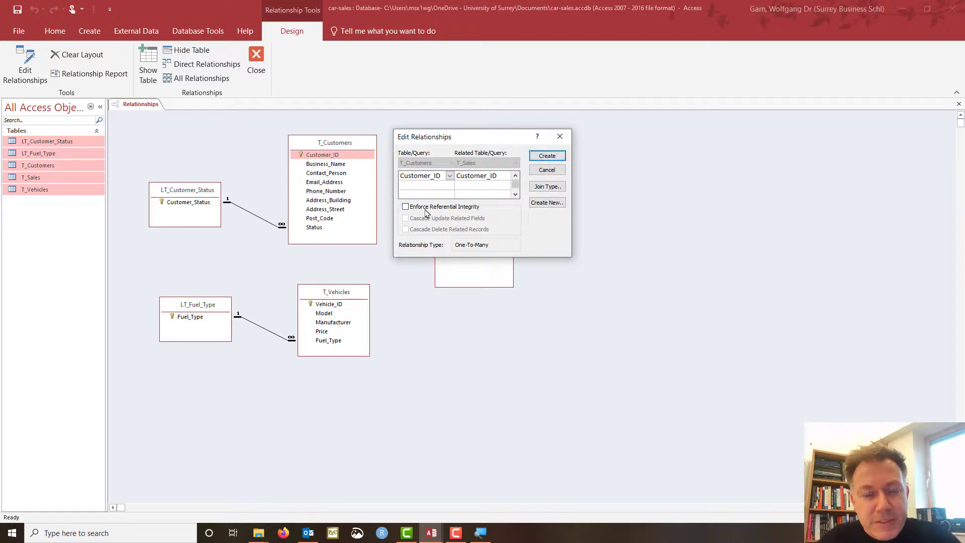
left_click(407, 207)
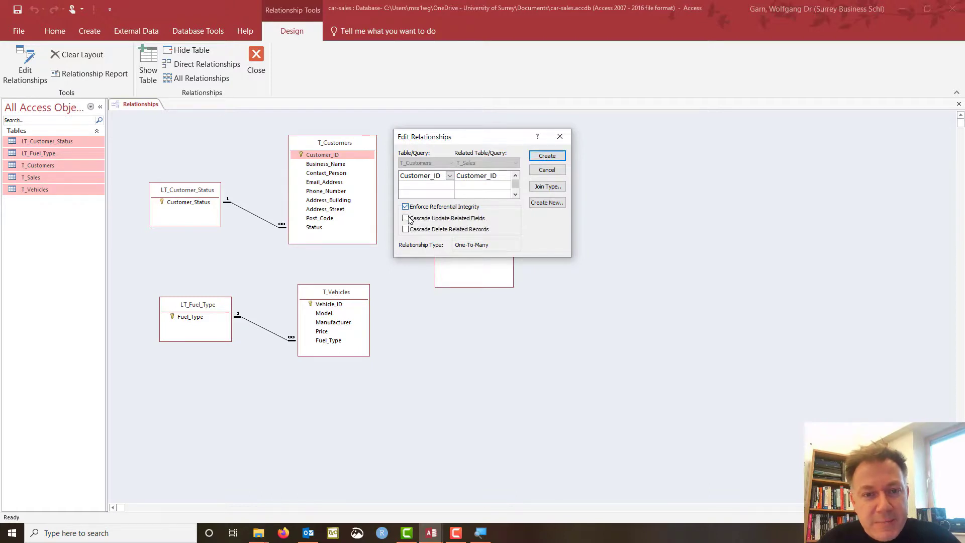
left_click(547, 156)
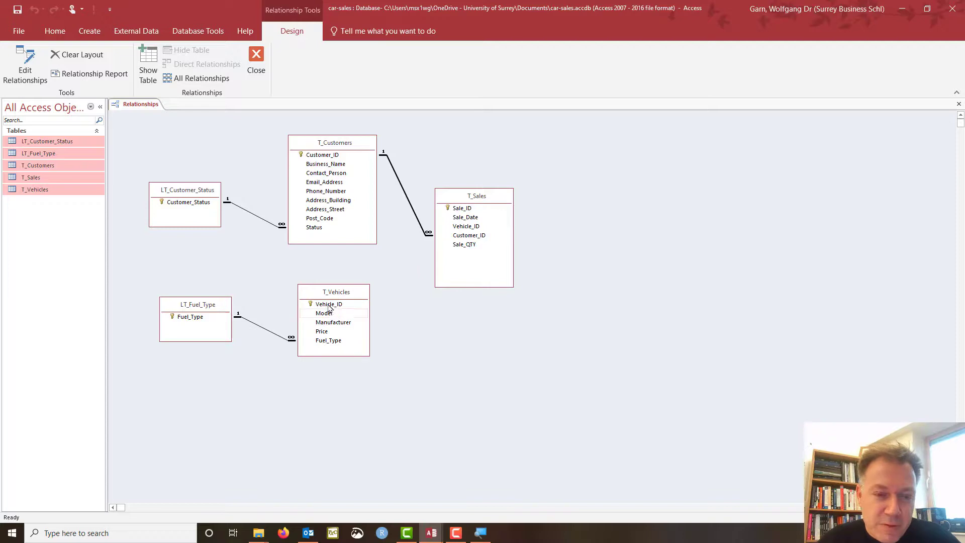
Join T_Vehicles.Vehicle_ID to T_Sales.Vehicle_ID with enforced integrity and cascade updates.
left_click_drag(329, 305, 462, 231)
left_click(405, 207)
left_click(405, 219)
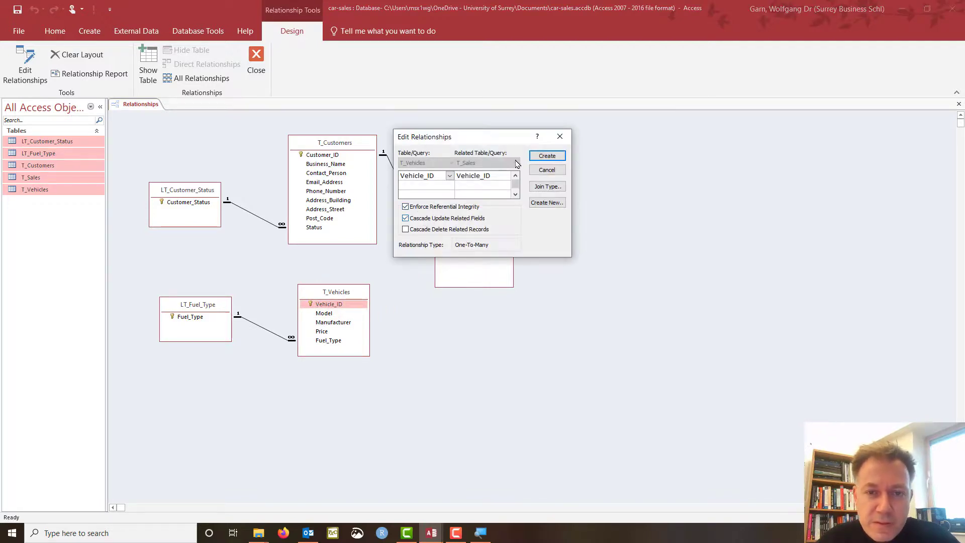
left_click(547, 155)
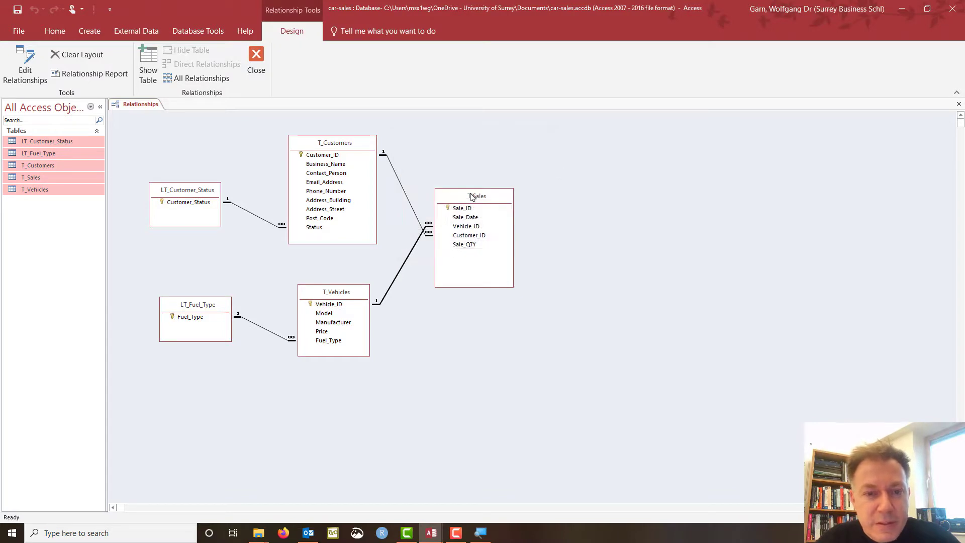
left_click(473, 236)
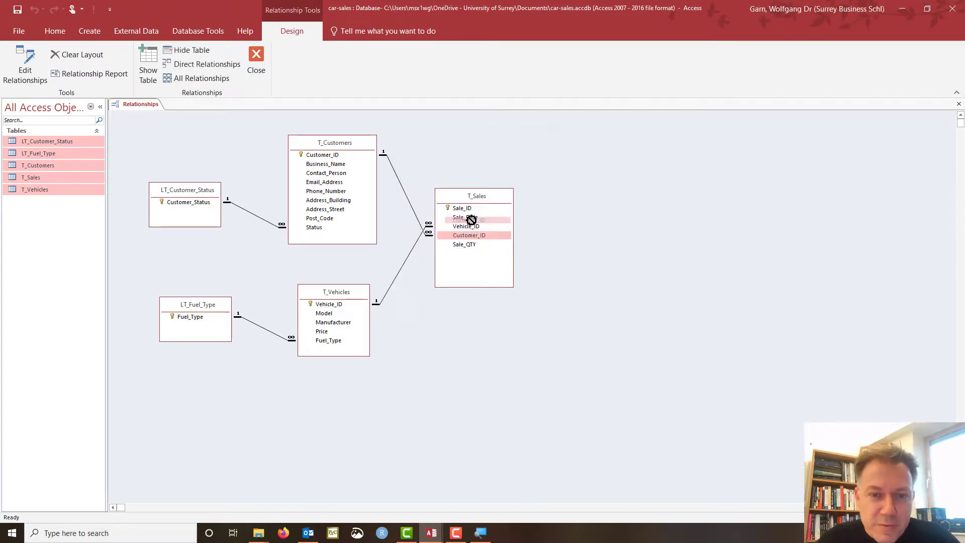
left_click(471, 228)
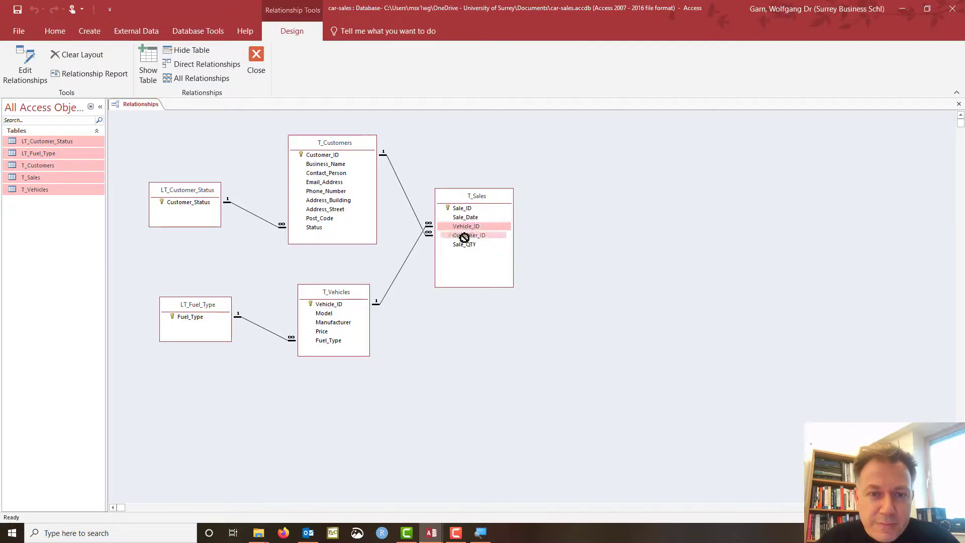
Move T_Vehicles above T_Customers, set each lookup table beside its linked table, enlarge T_Vehicles.
mouse_move(340, 296)
left_mouse_down()
mouse_move(341, 168)
mouse_move(335, 281)
left_mouse_up()
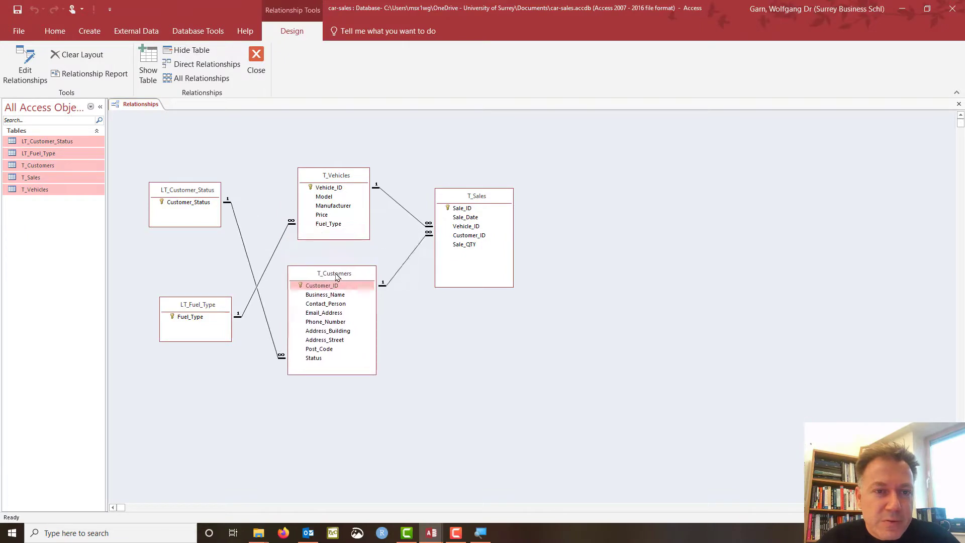
left_click_drag(193, 194, 227, 362)
left_click_drag(202, 312, 227, 207)
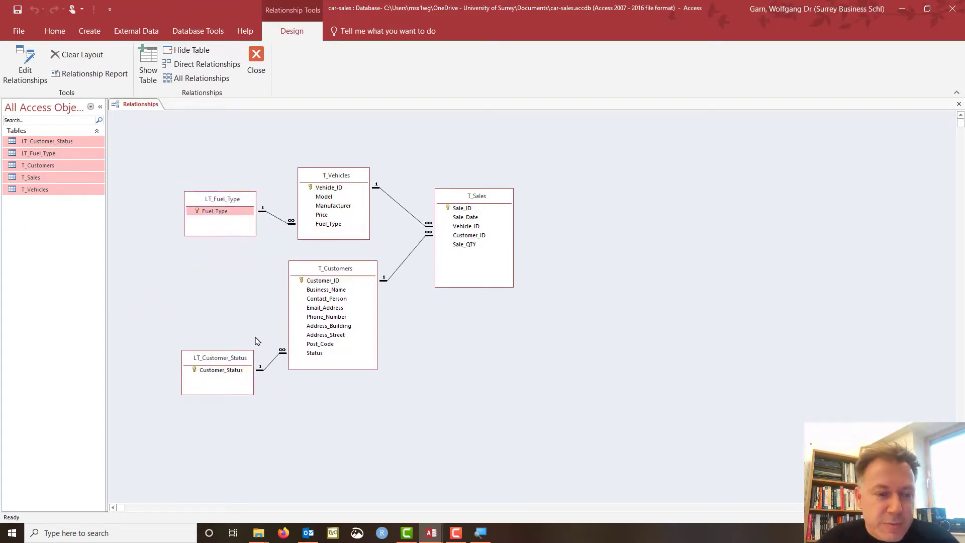
left_click_drag(227, 359, 221, 329)
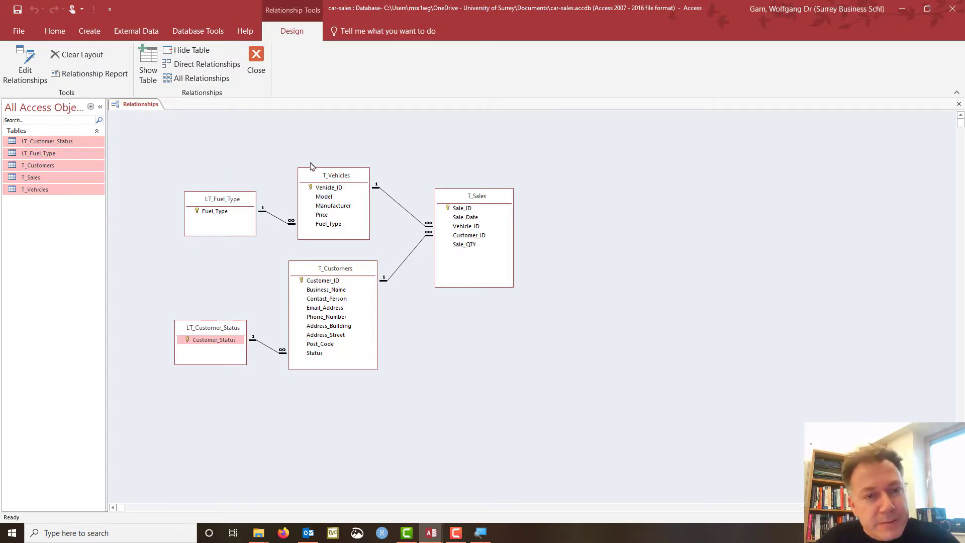
left_click(320, 177)
left_click_drag(320, 177, 312, 157)
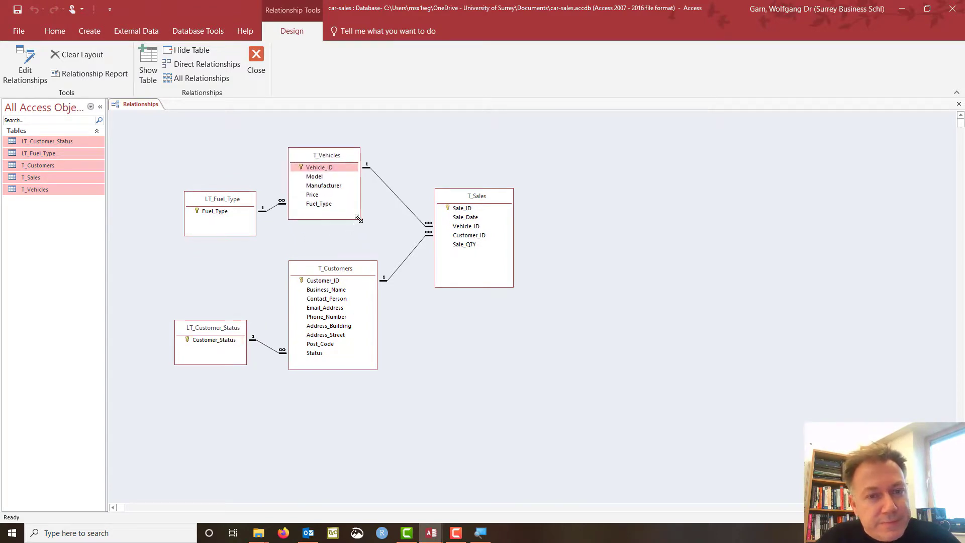
left_click_drag(358, 218, 377, 239)
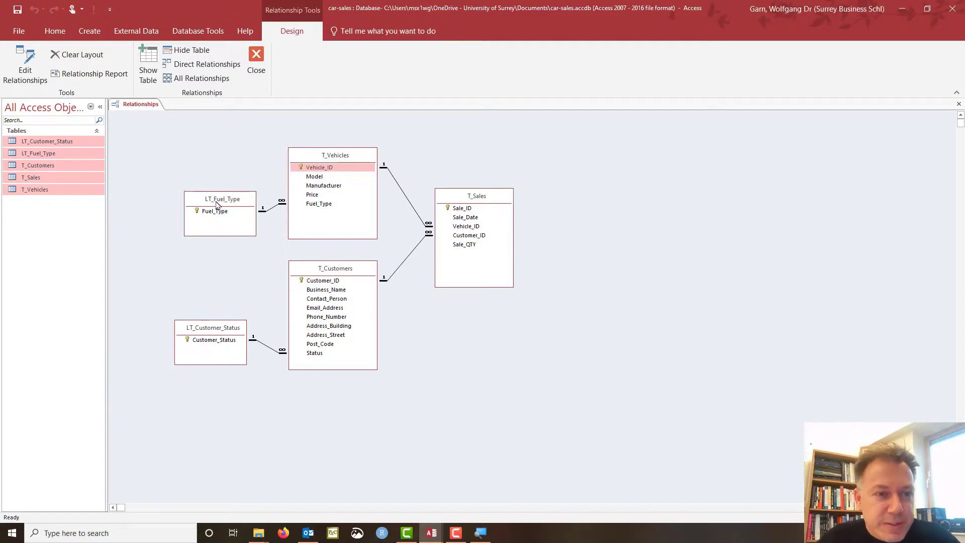
mouse_move(216, 202)
left_mouse_down()
mouse_move(190, 206)
mouse_move(204, 208)
left_mouse_up()
left_click_drag(219, 332, 213, 333)
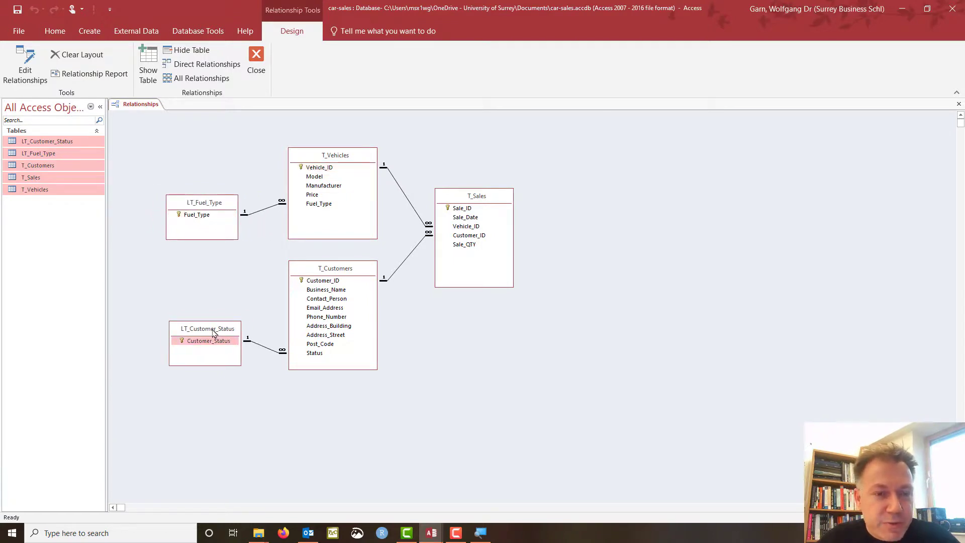
Highlight the lookup tables' key fields and the foreign keys in T_Vehicles and T_Sales.
left_click(204, 204)
left_click(211, 331)
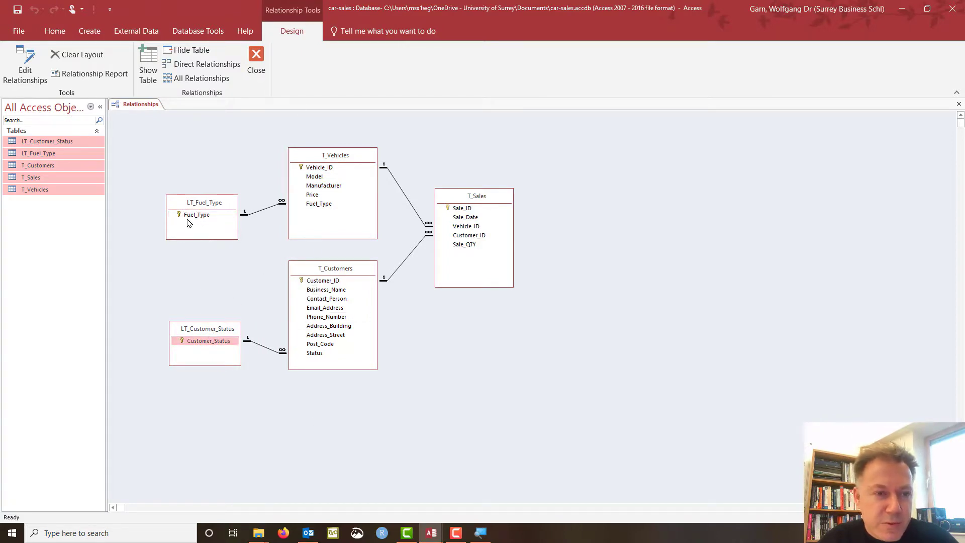
left_click(203, 208)
left_click(215, 333)
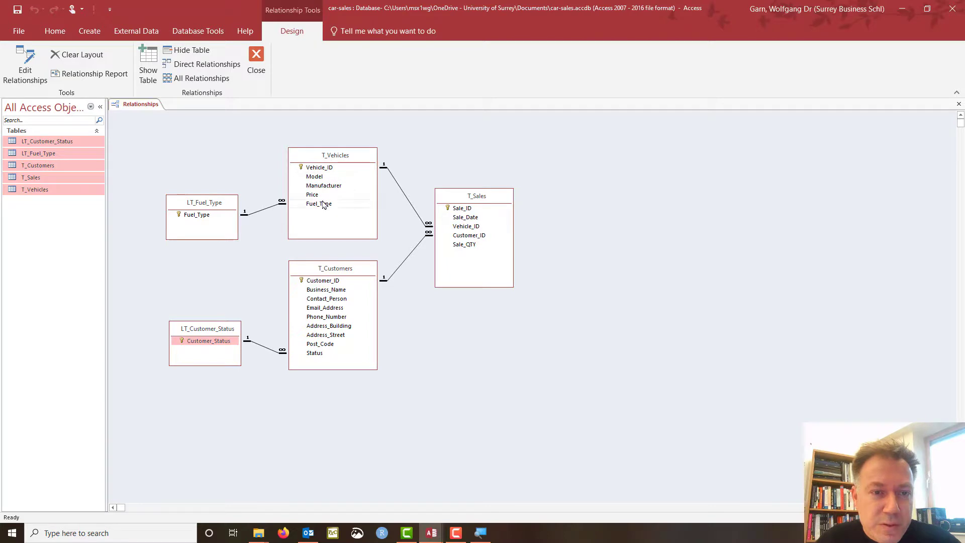
left_click(322, 223)
left_click(317, 205)
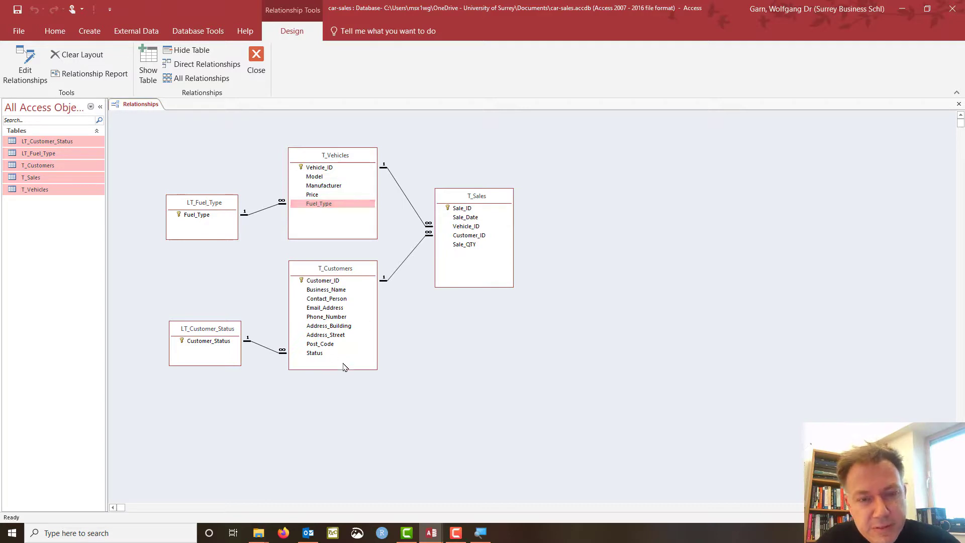
left_click(468, 227)
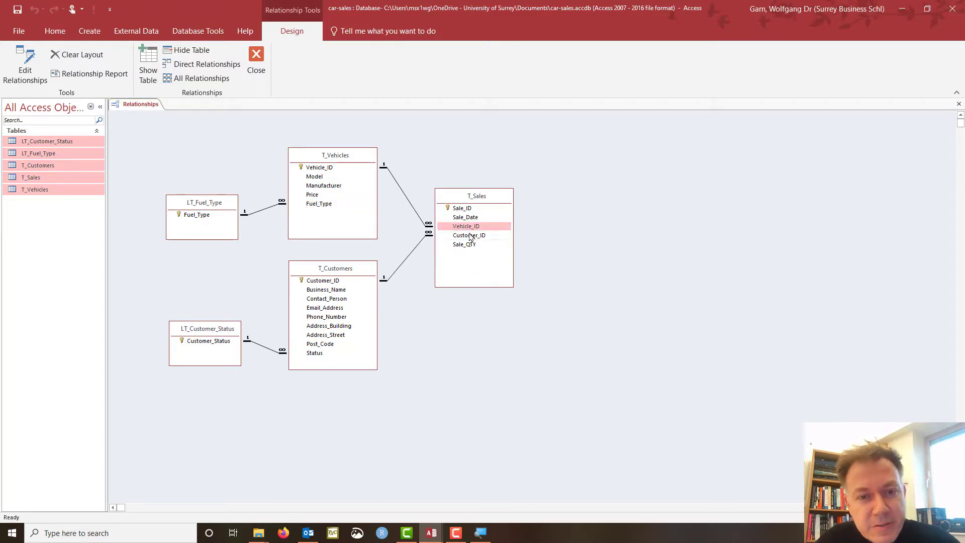
left_click(461, 210)
left_click(464, 227)
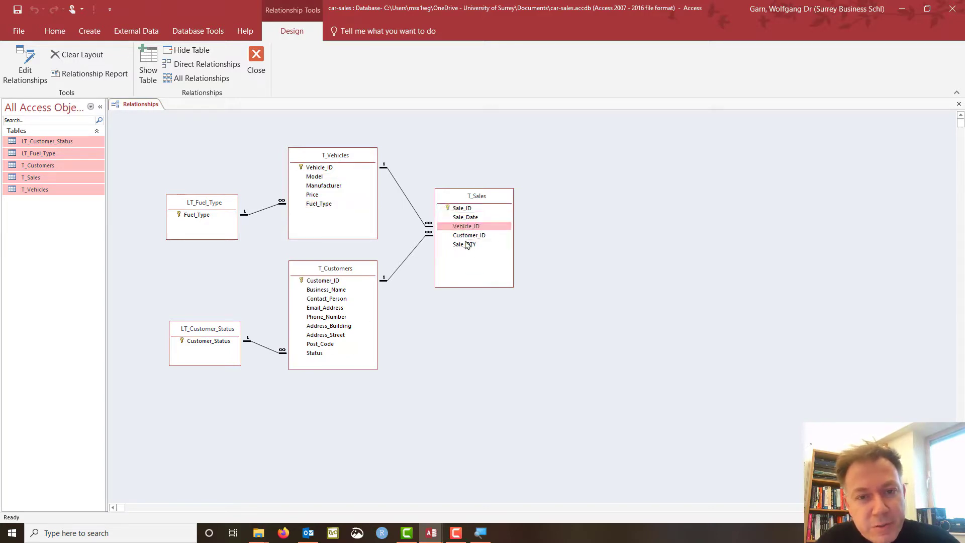
left_click(466, 236, "ctrl")
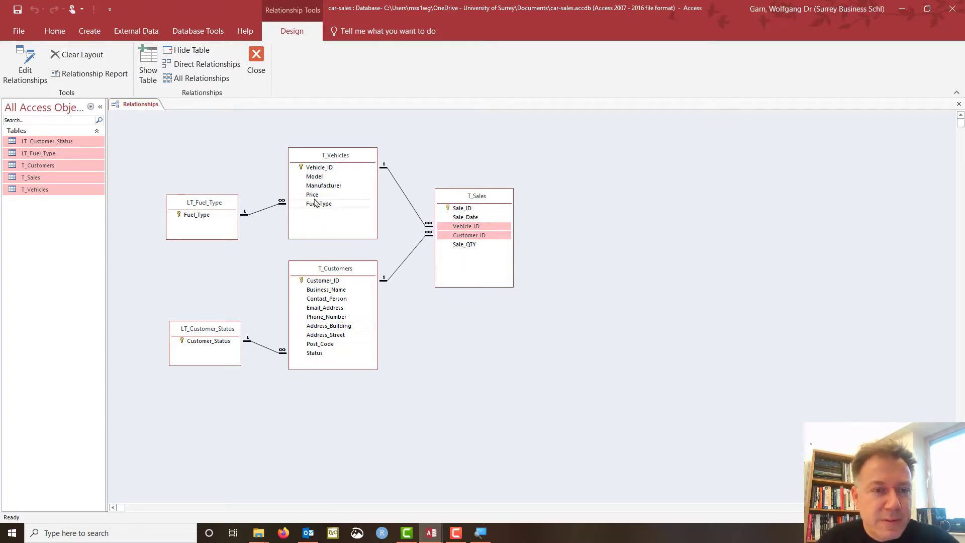
Re-select Fuel_Type and Customer_Status, then shift LT_Customer_Status slightly right.
left_click(193, 216)
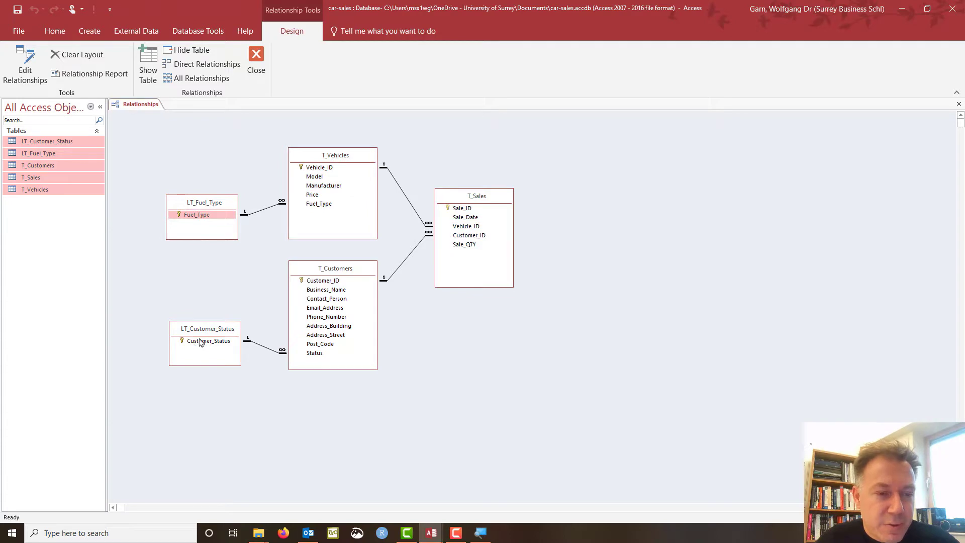
left_click(200, 342)
left_click(203, 214)
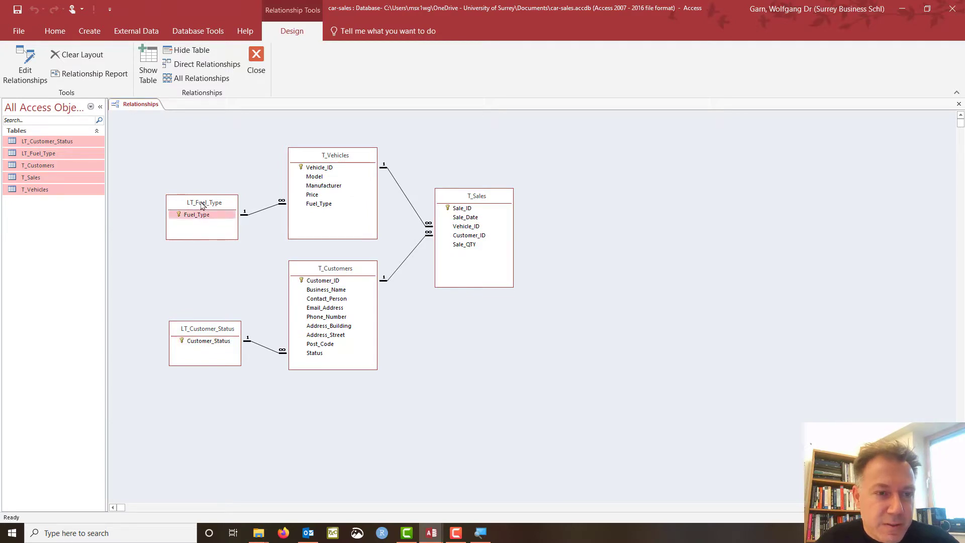
left_click(204, 340)
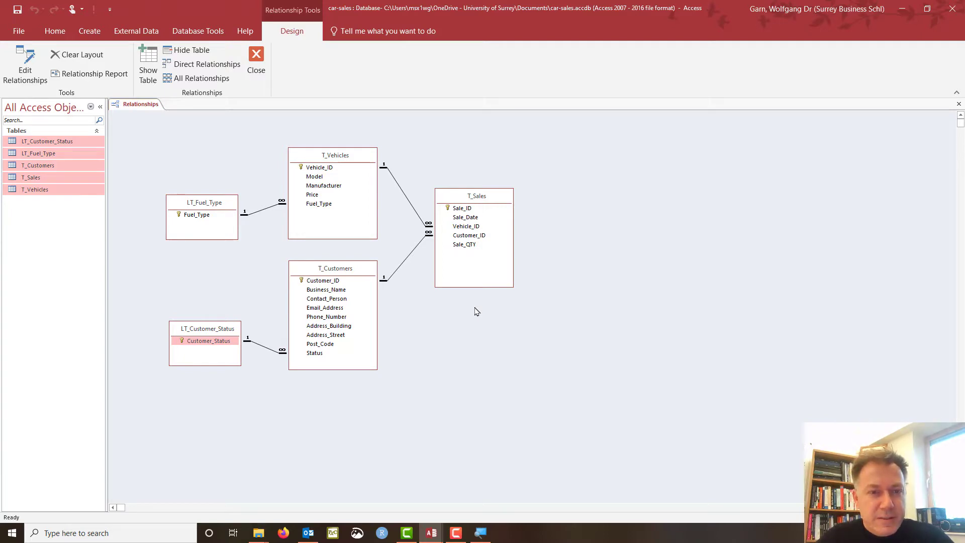
mouse_move(203, 331)
left_mouse_down()
mouse_move(201, 346)
mouse_move(206, 313)
mouse_move(209, 331)
left_mouse_up()
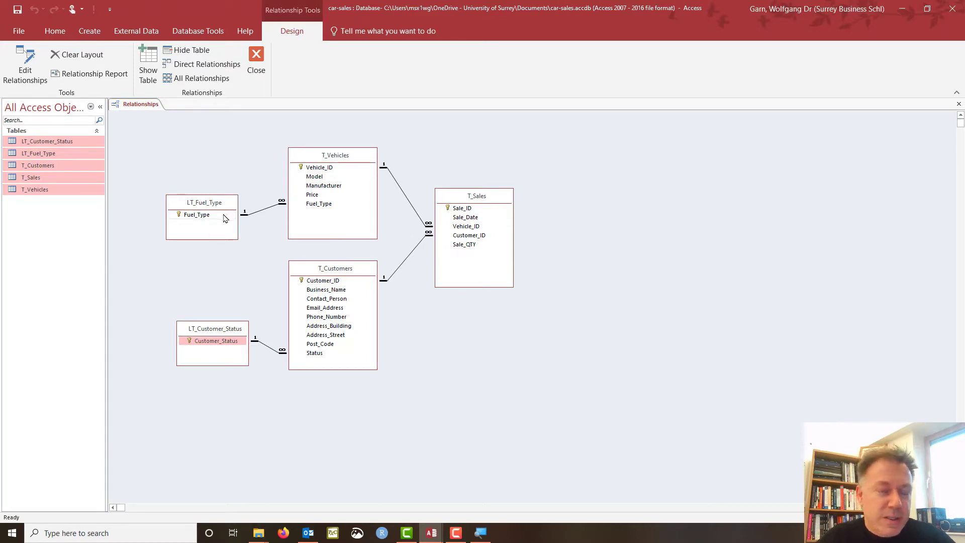
Close the Relationships window, saving the layout changes.
left_click(257, 63)
left_click(436, 295)
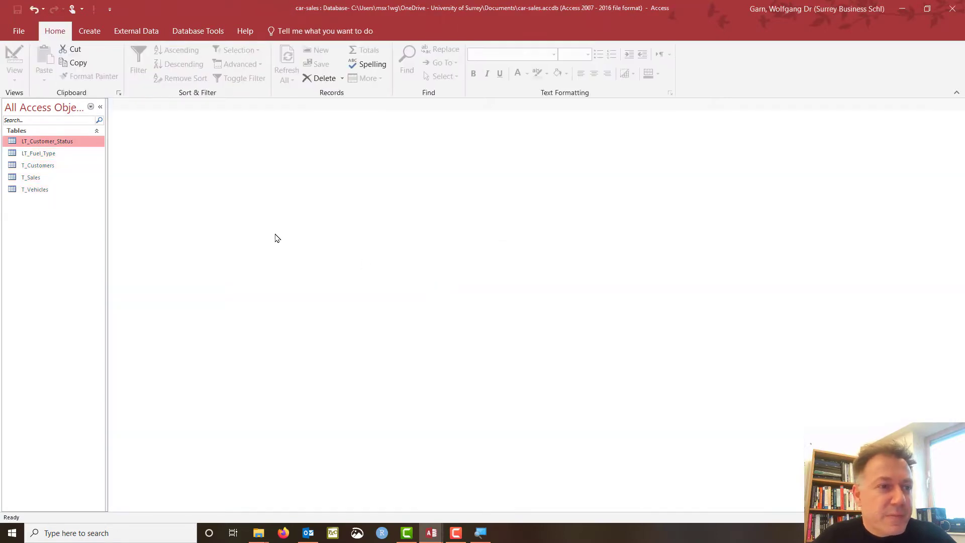
left_click(32, 177)
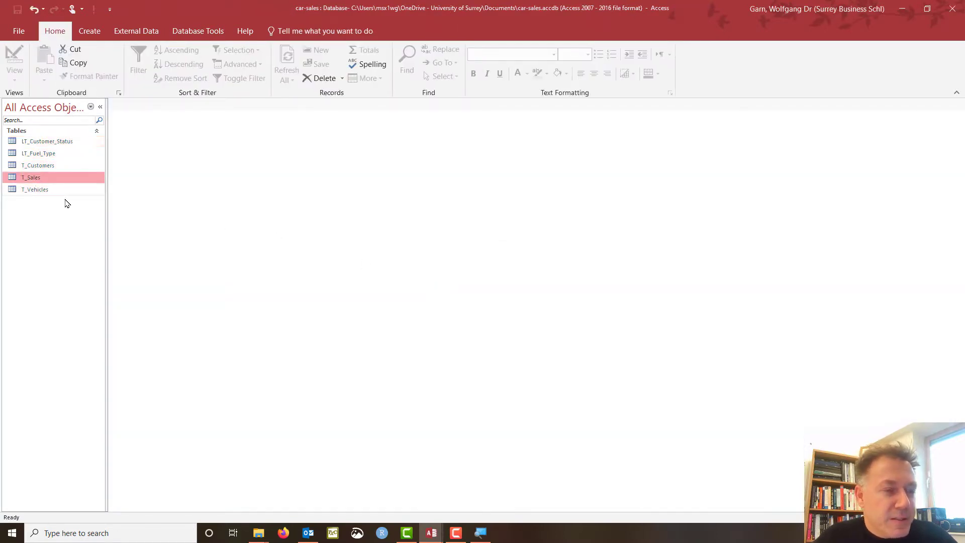
left_click(48, 166)
left_click(48, 156)
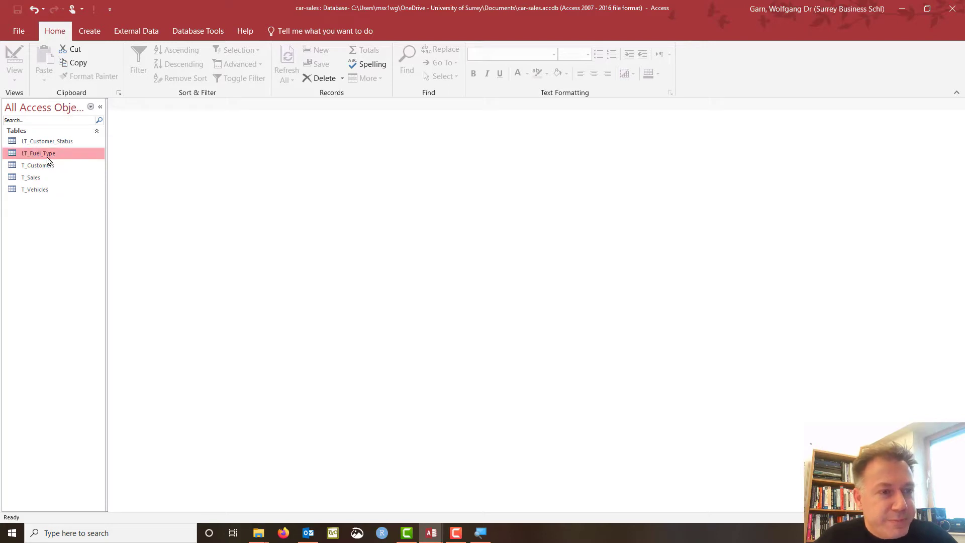
Change diesel to Diesel in LT_Fuel_Type, then open T_Vehicles to see the cascade.
double_click(48, 157)
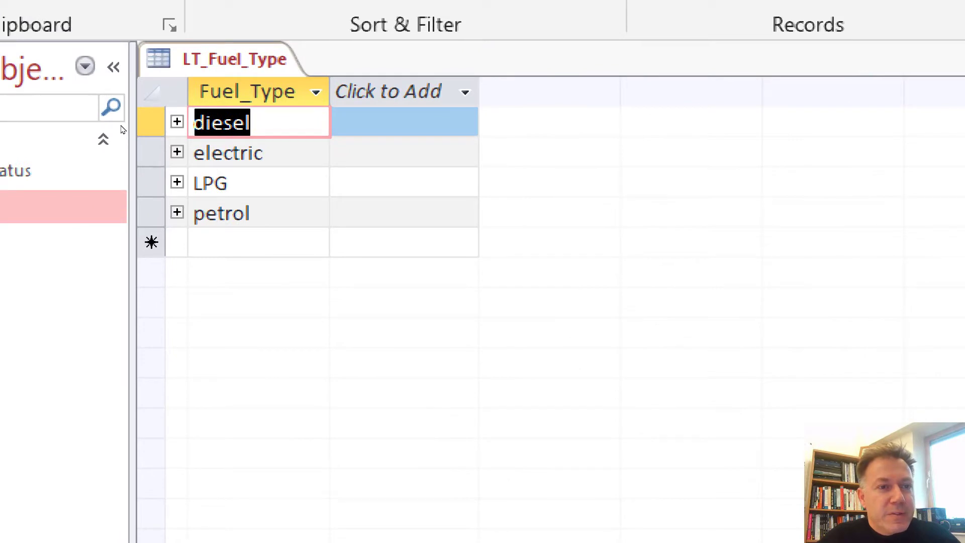
key("ctrl+shift+Down")
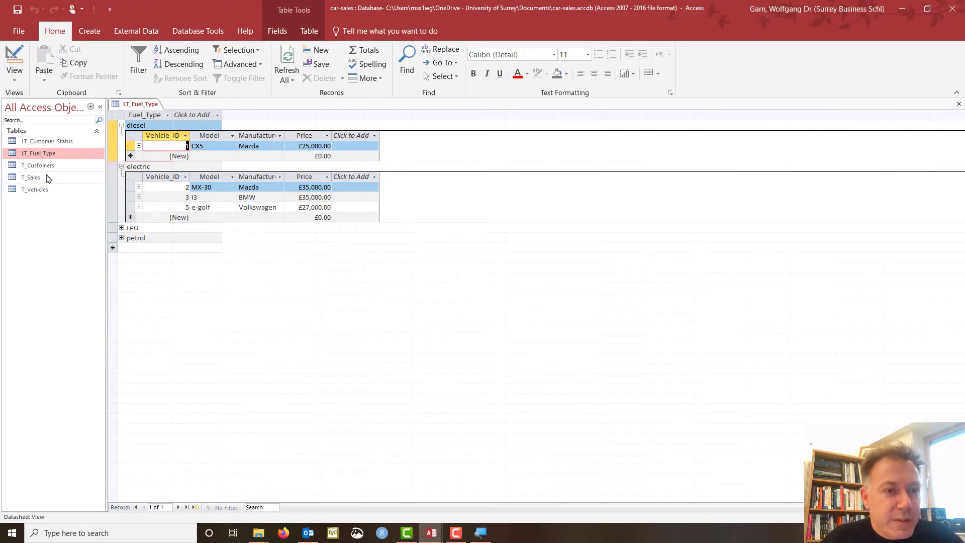
left_click(131, 126)
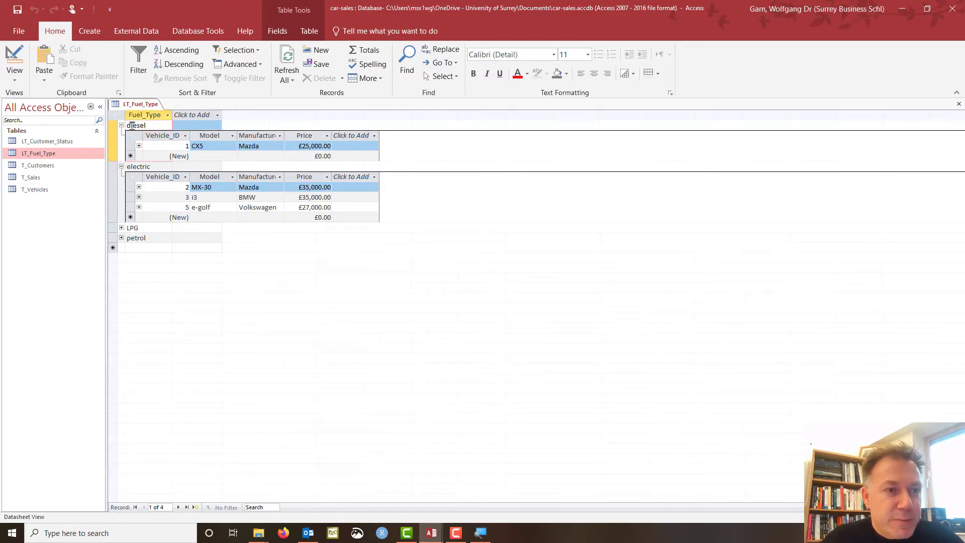
key("BackSpace")
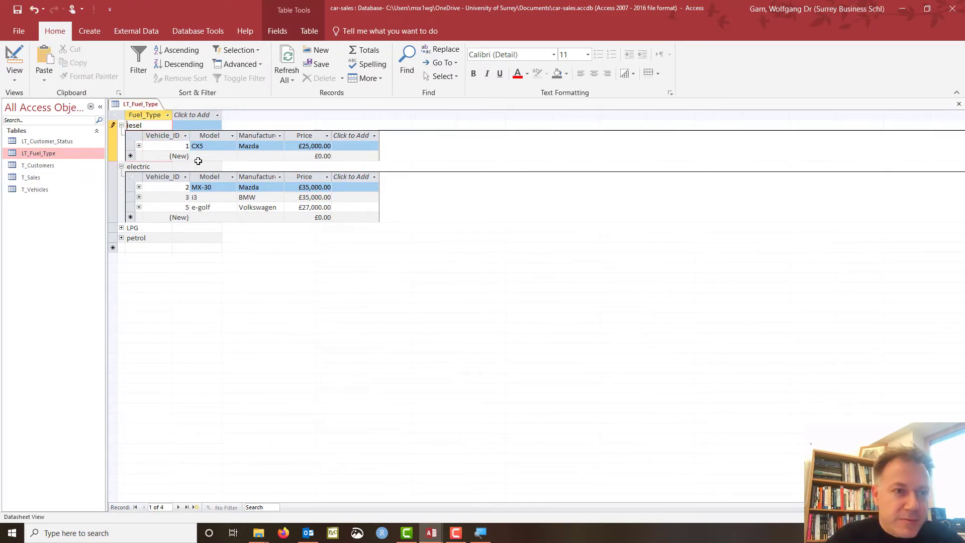
type("D")
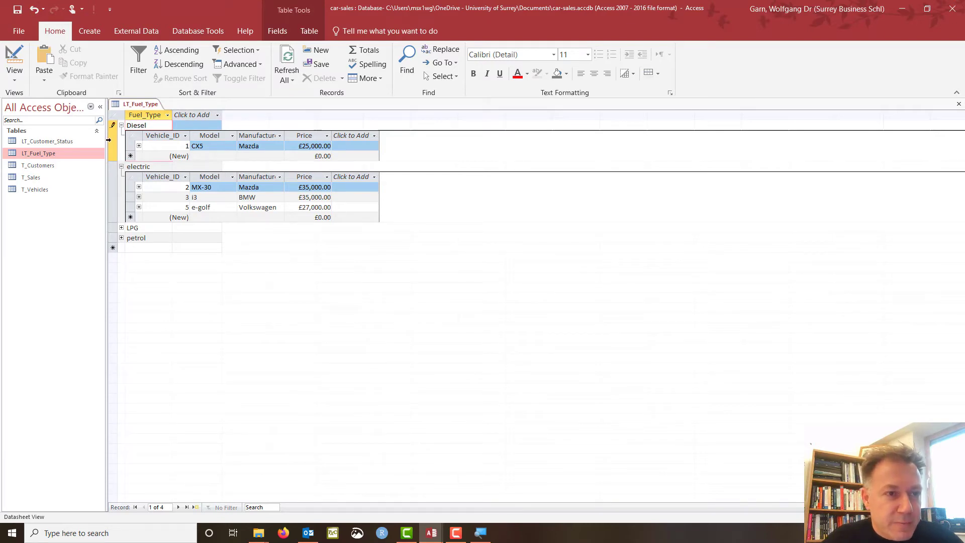
left_click(112, 142)
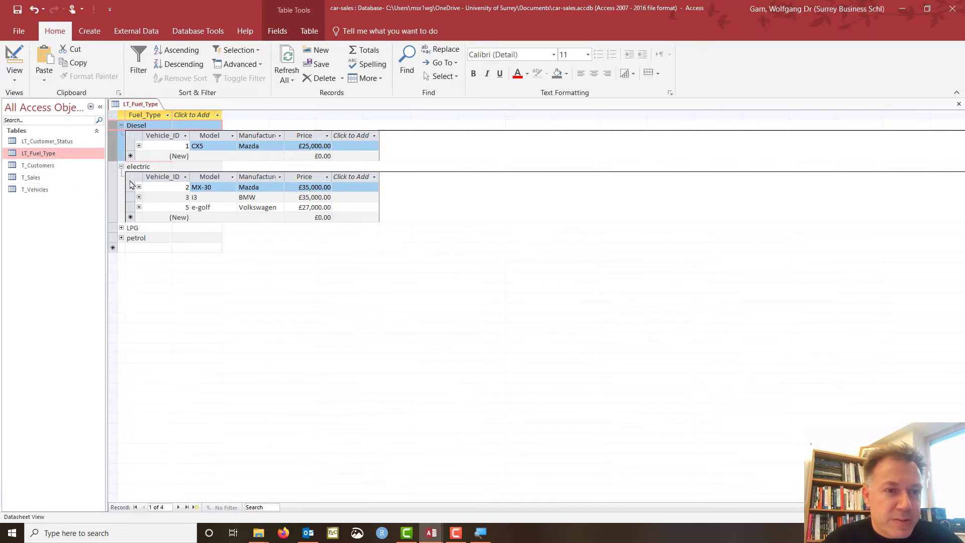
left_click(45, 192)
double_click(45, 191)
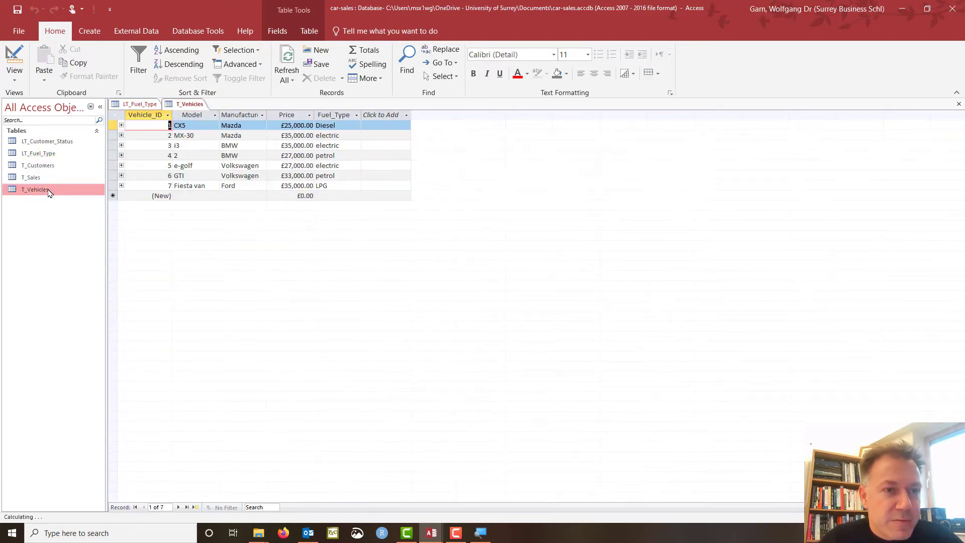
Change petrol to Petrol in LT_Fuel_Type and verify it carried over to T_Vehicles.
left_click(322, 126)
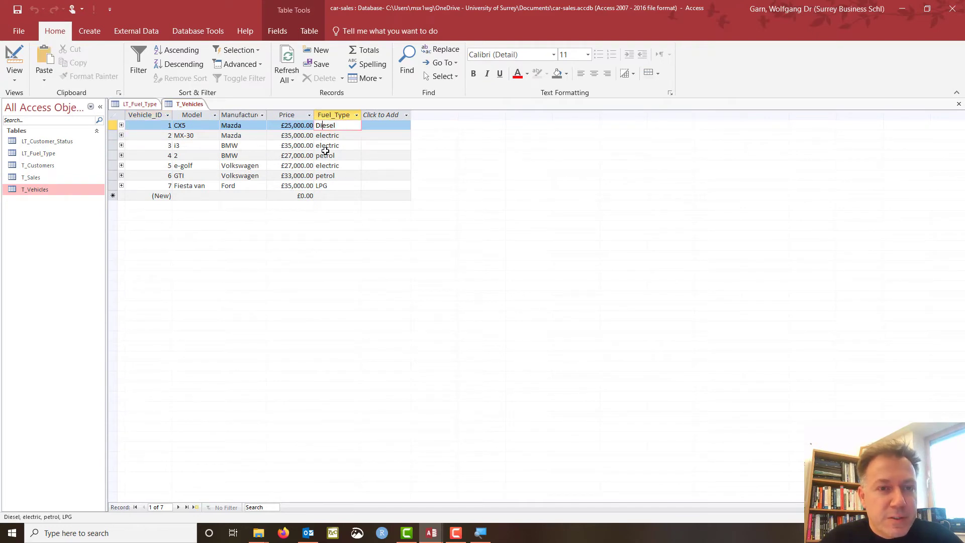
left_click(142, 105)
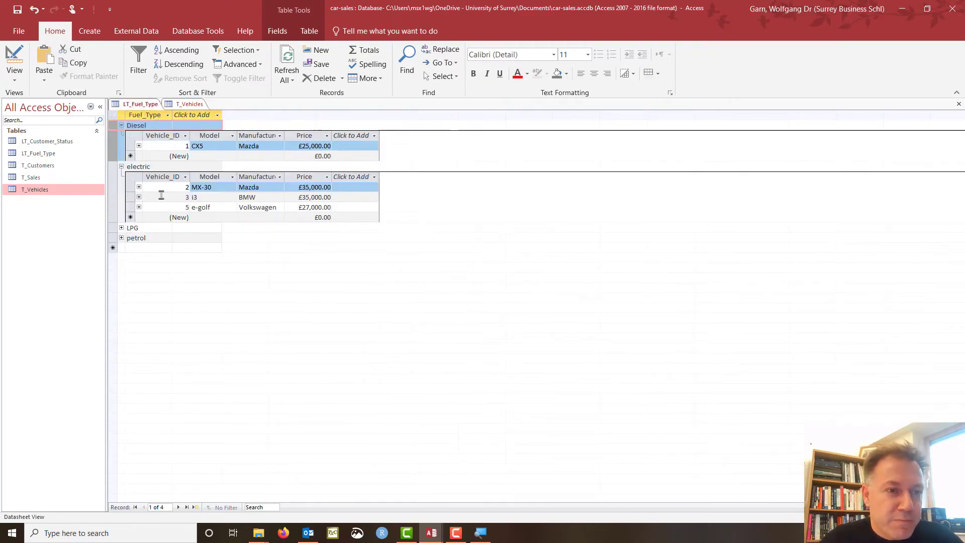
left_click(128, 238)
key("Delete")
type("P")
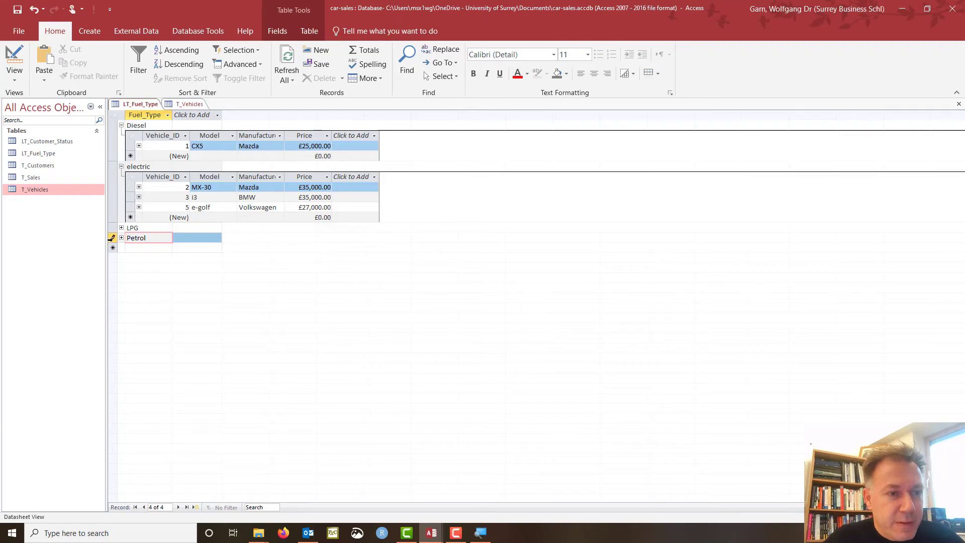
left_click(121, 238)
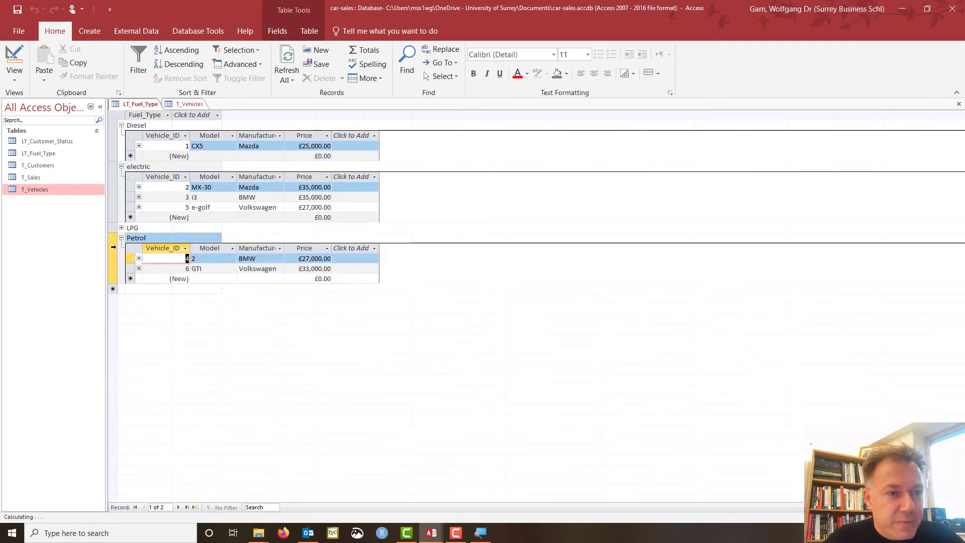
left_click(193, 103)
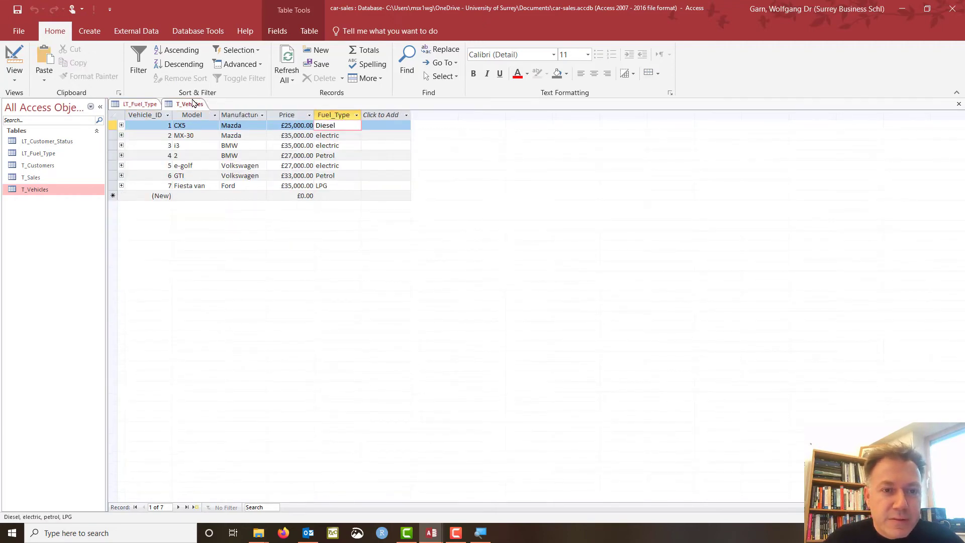
left_click(146, 105)
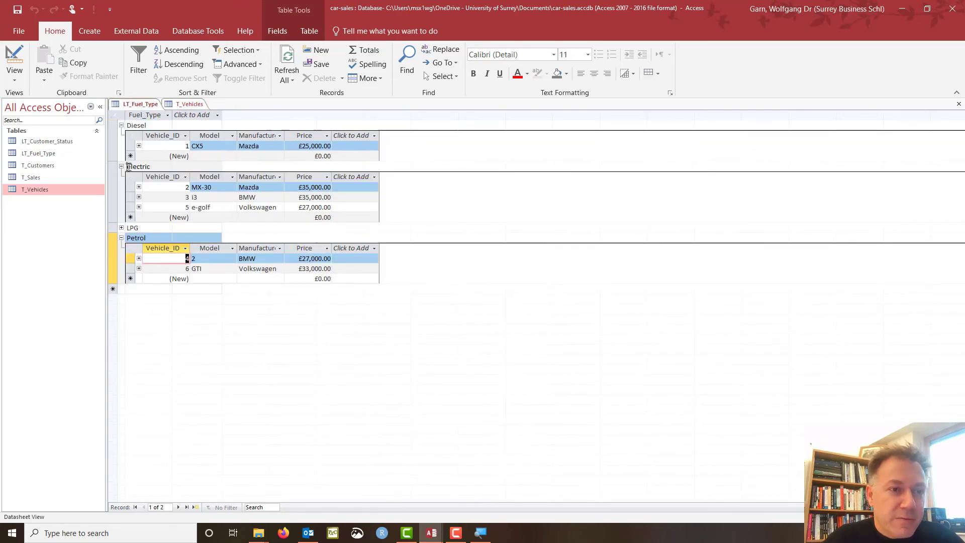
Change electric to Electric and confirm T_Vehicles shows Electric.
left_click(161, 185)
key("Delete")
type("E")
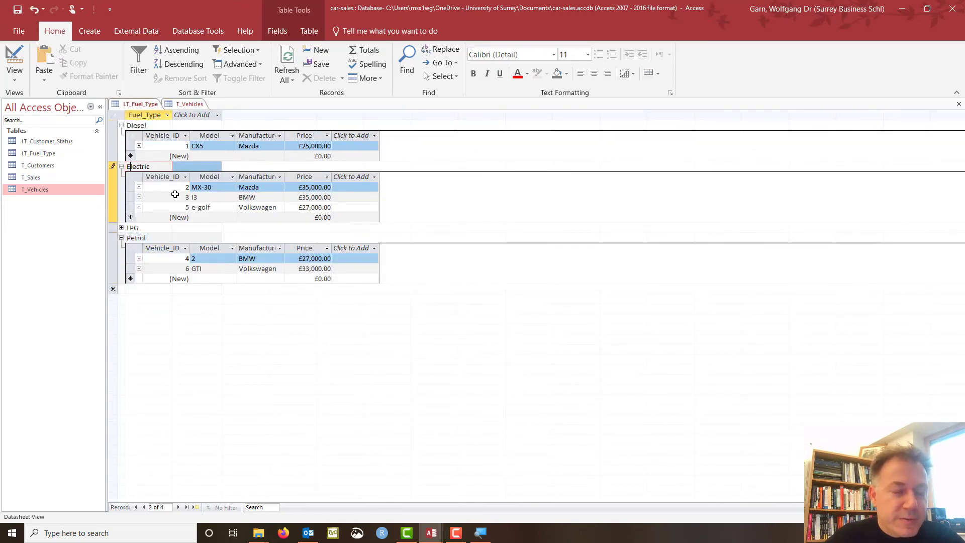
key("Down")
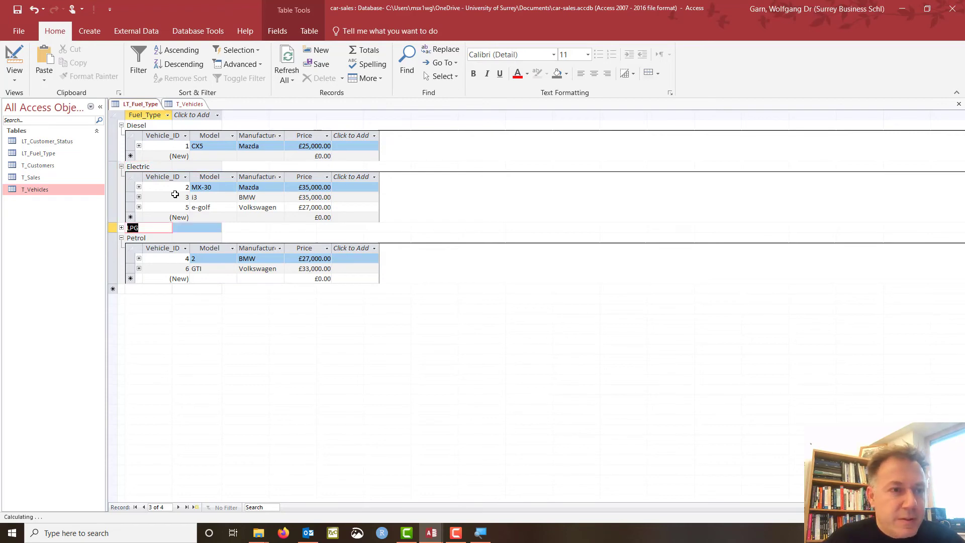
left_click(186, 104)
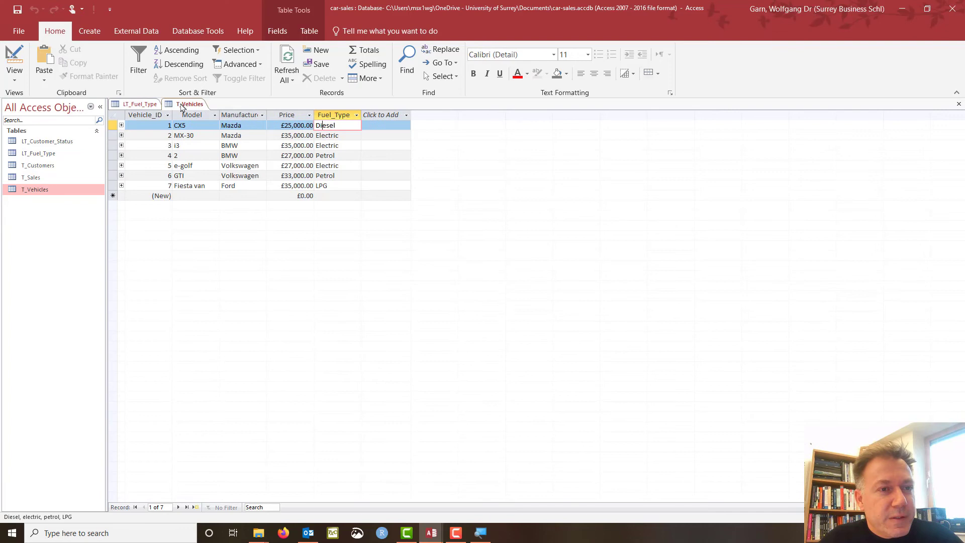
left_click(140, 104)
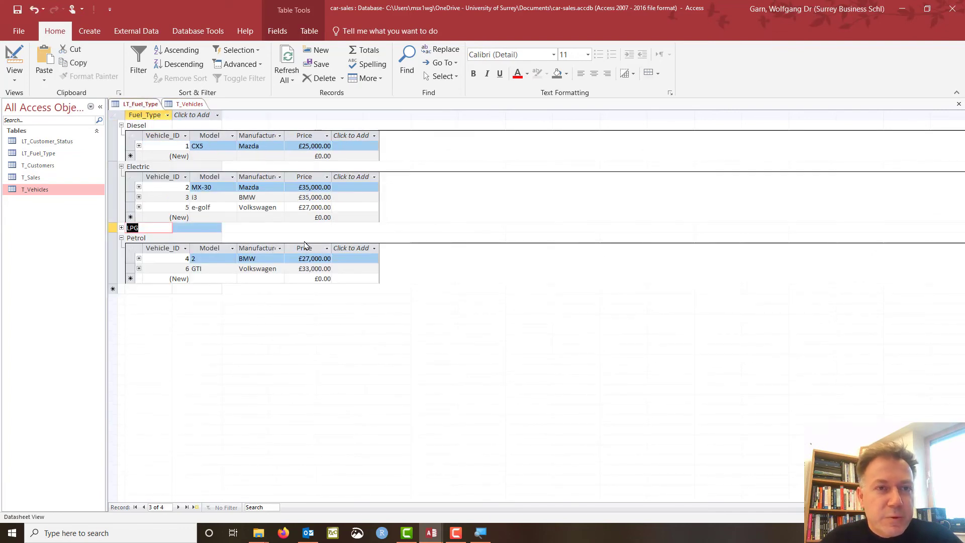